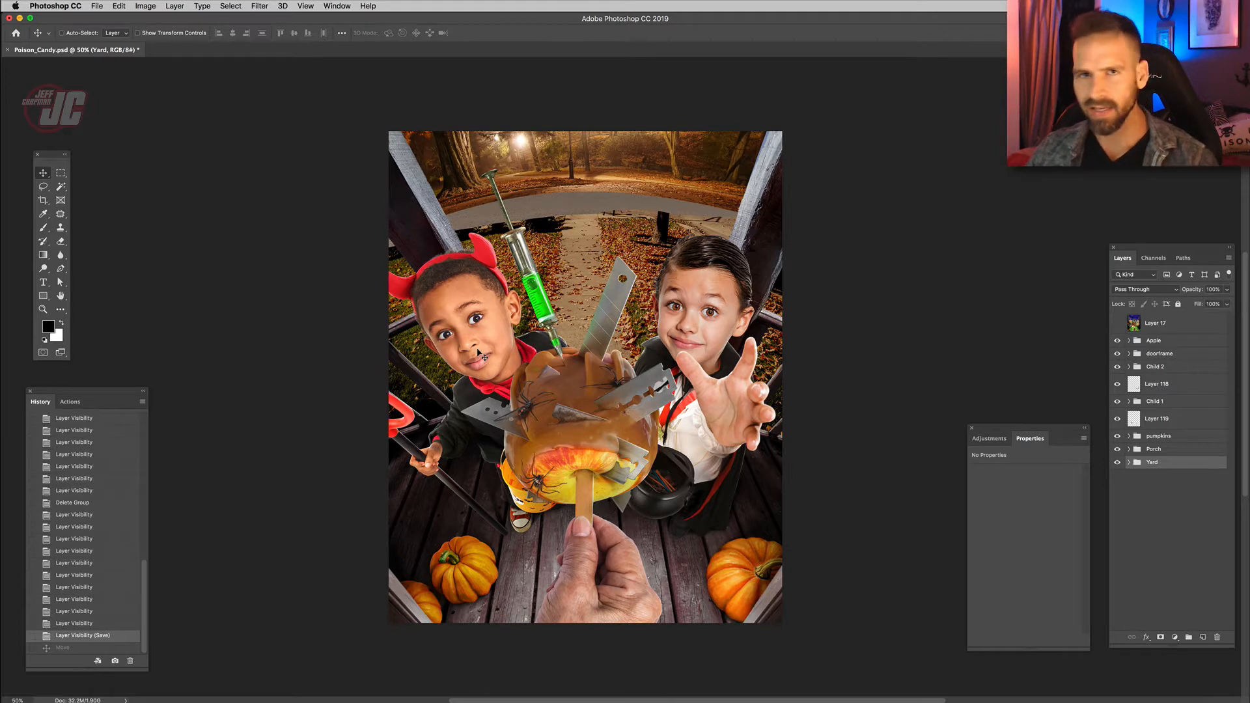
Examine the skin detail of the hand holding the apple stick up close.
{"action": "key", "text": "z"}
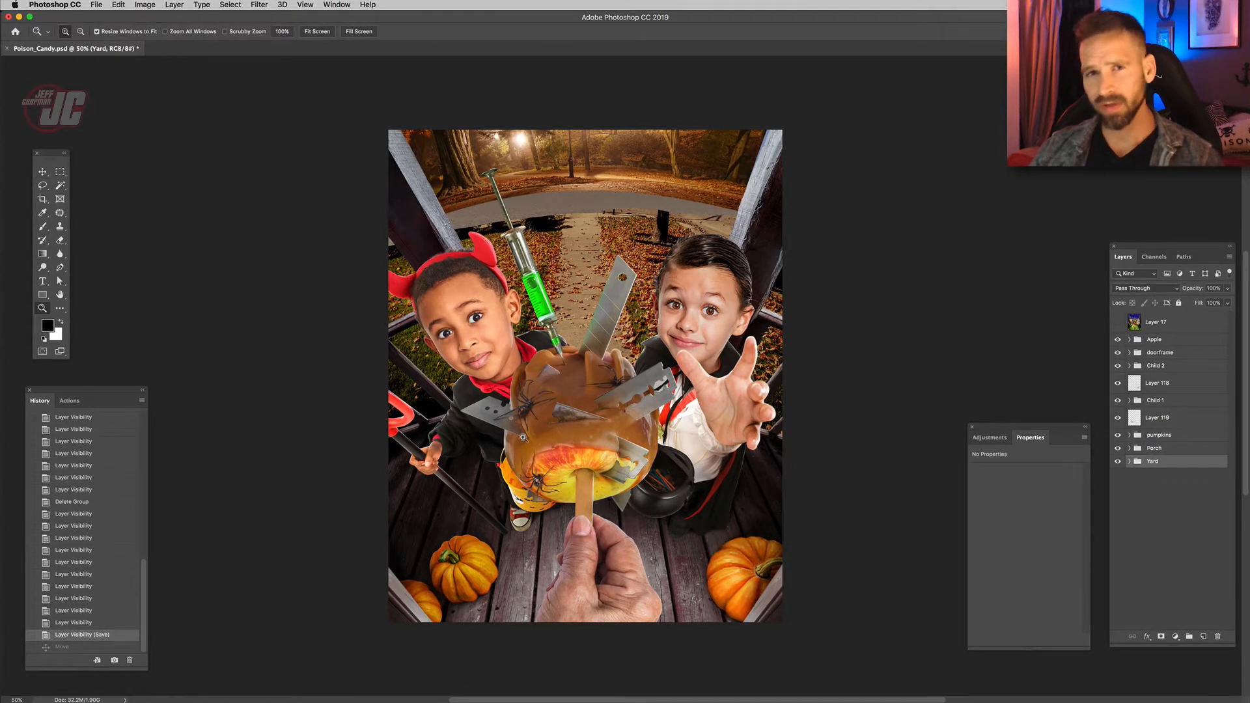
{"action": "left_click", "coordinate": [626, 565]}
{"action": "left_click", "coordinate": [622, 564]}
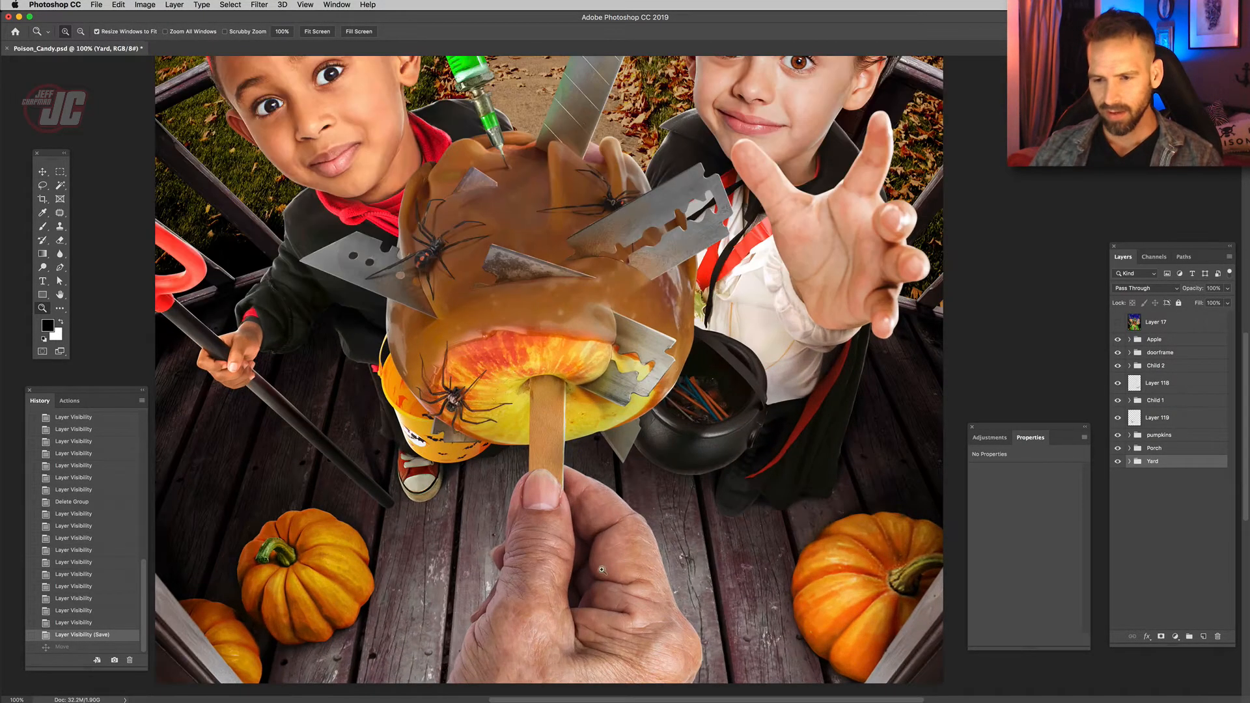
{"action": "left_click", "coordinate": [603, 563]}
{"action": "left_click", "coordinate": [590, 562]}
{"action": "left_click_drag", "start_coordinate": [587, 561], "coordinate": [640, 297]}
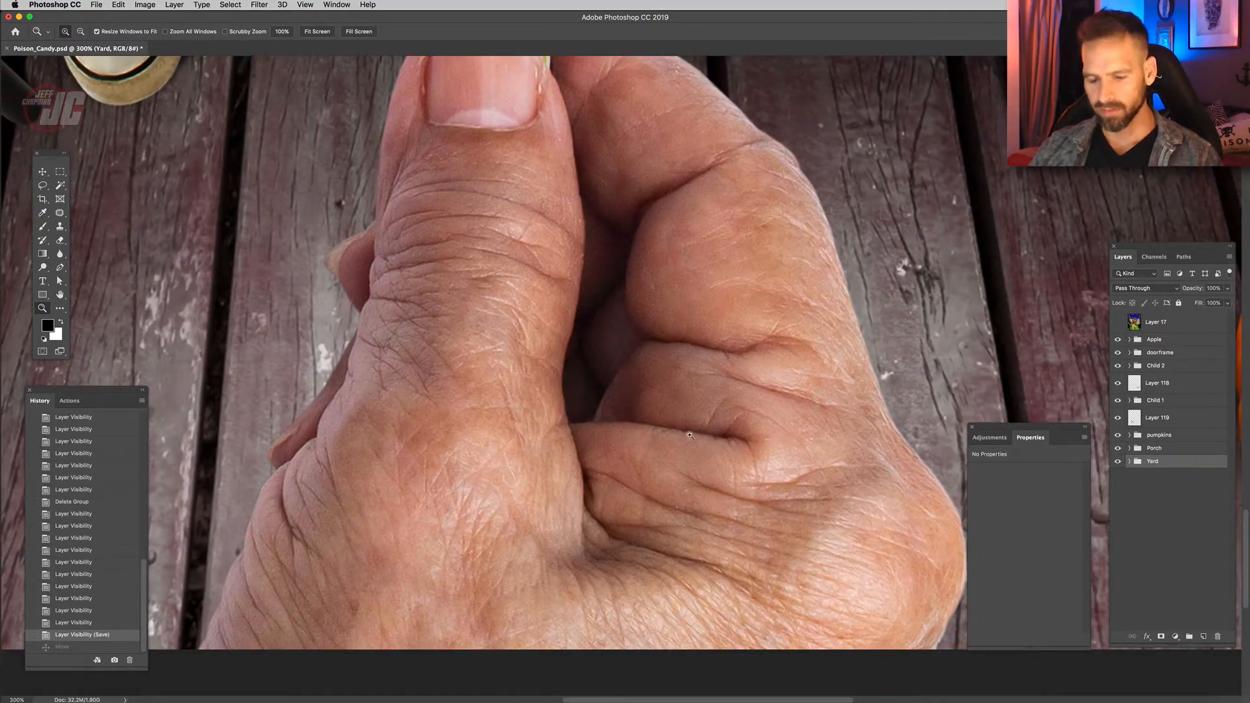
{"action": "left_click", "coordinate": [599, 402], "text": "alt"}
{"action": "left_click", "coordinate": [605, 398], "text": "alt"}
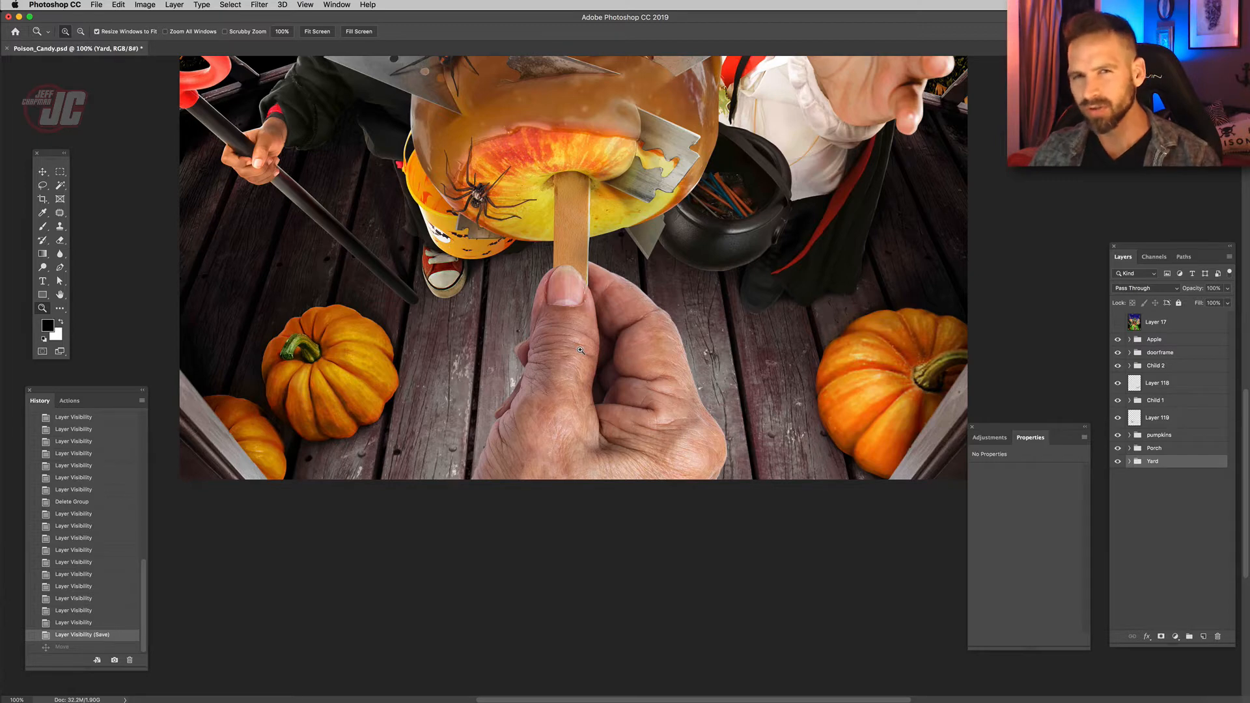
{"action": "key", "text": "v"}
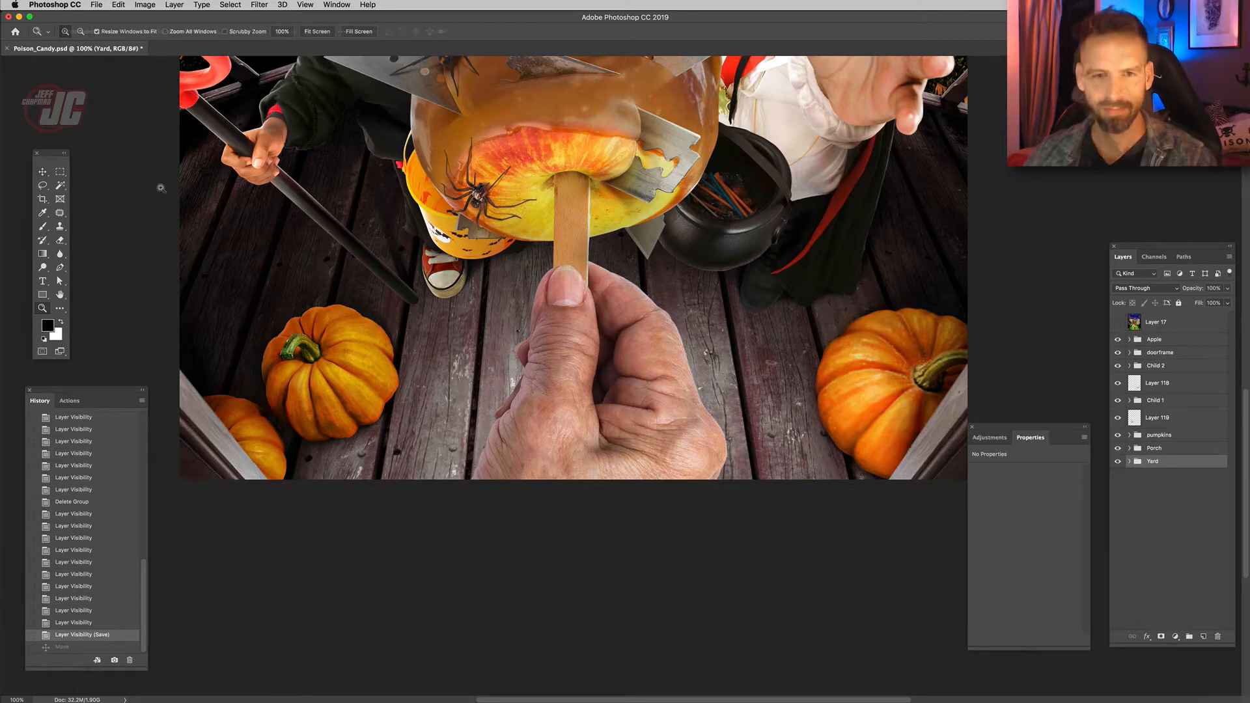
Open the stock photos shutterstock_740292787.jpg and shutterstock_1338361754.jpg and bring up shutterstock_740292787.jpg.
{"action": "key", "text": "Tab"}
{"action": "left_click_drag", "start_coordinate": [1169, 422], "coordinate": [521, 701]}
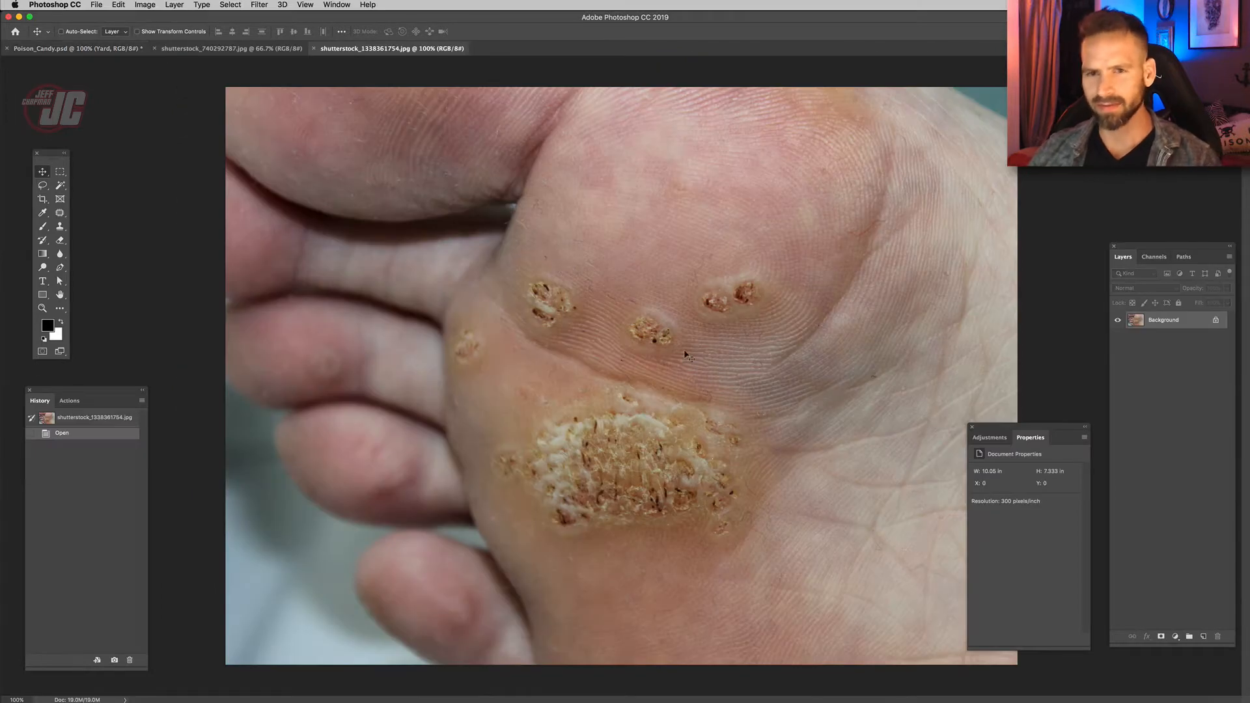
{"action": "left_click", "coordinate": [267, 49]}
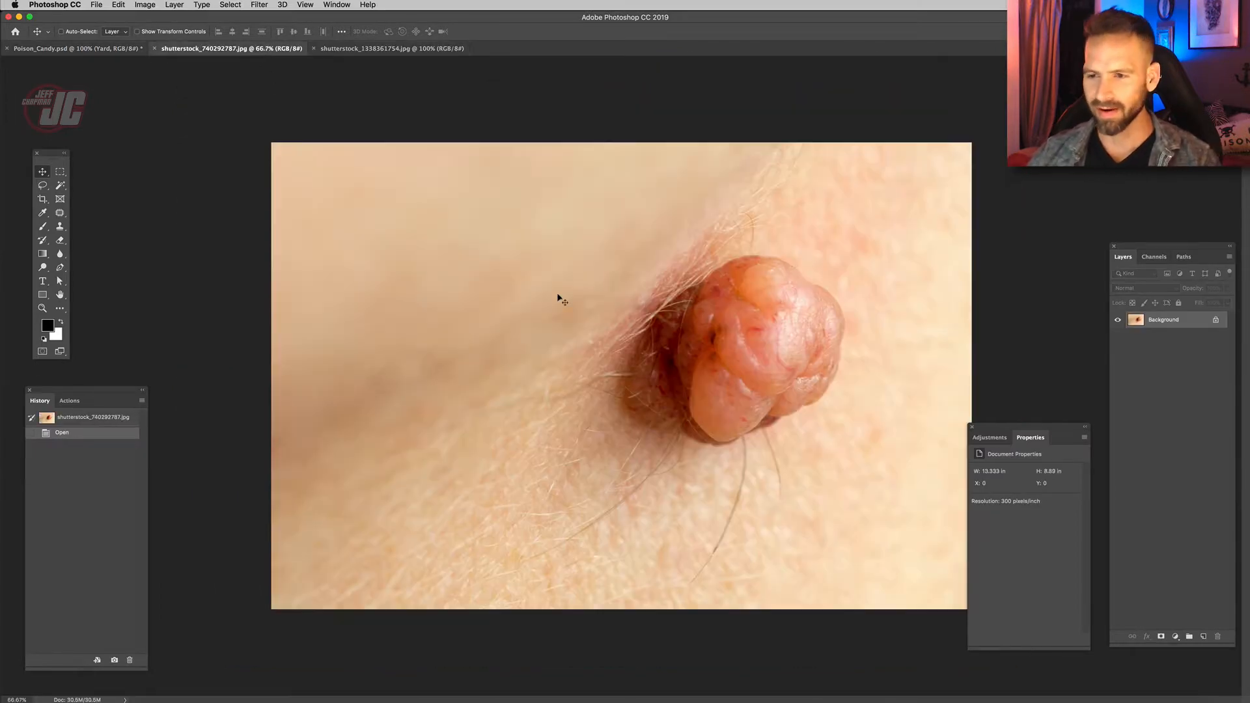
Trace a closed Pen tool path around the outline of the large skin growth.
{"action": "left_click", "coordinate": [41, 309]}
{"action": "left_click", "coordinate": [738, 363]}
{"action": "left_click", "coordinate": [742, 335]}
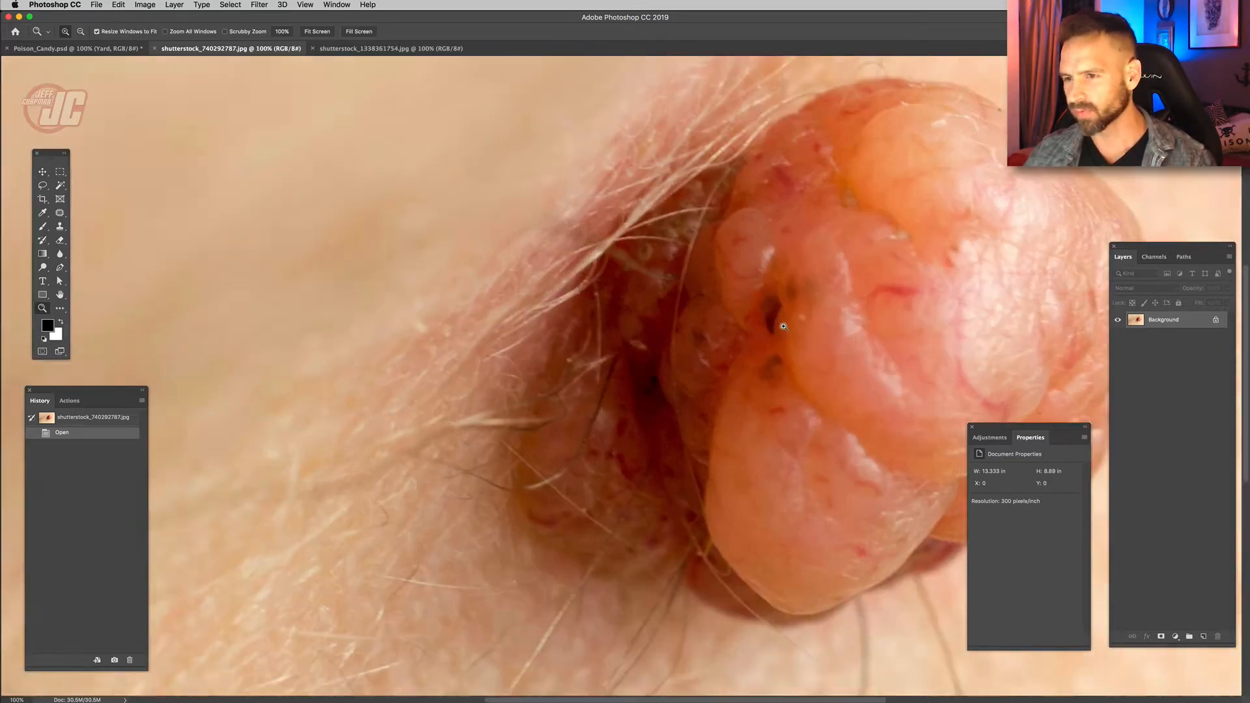
{"action": "left_click_drag", "start_coordinate": [631, 353], "coordinate": [384, 391]}
{"action": "left_click", "coordinate": [624, 334]}
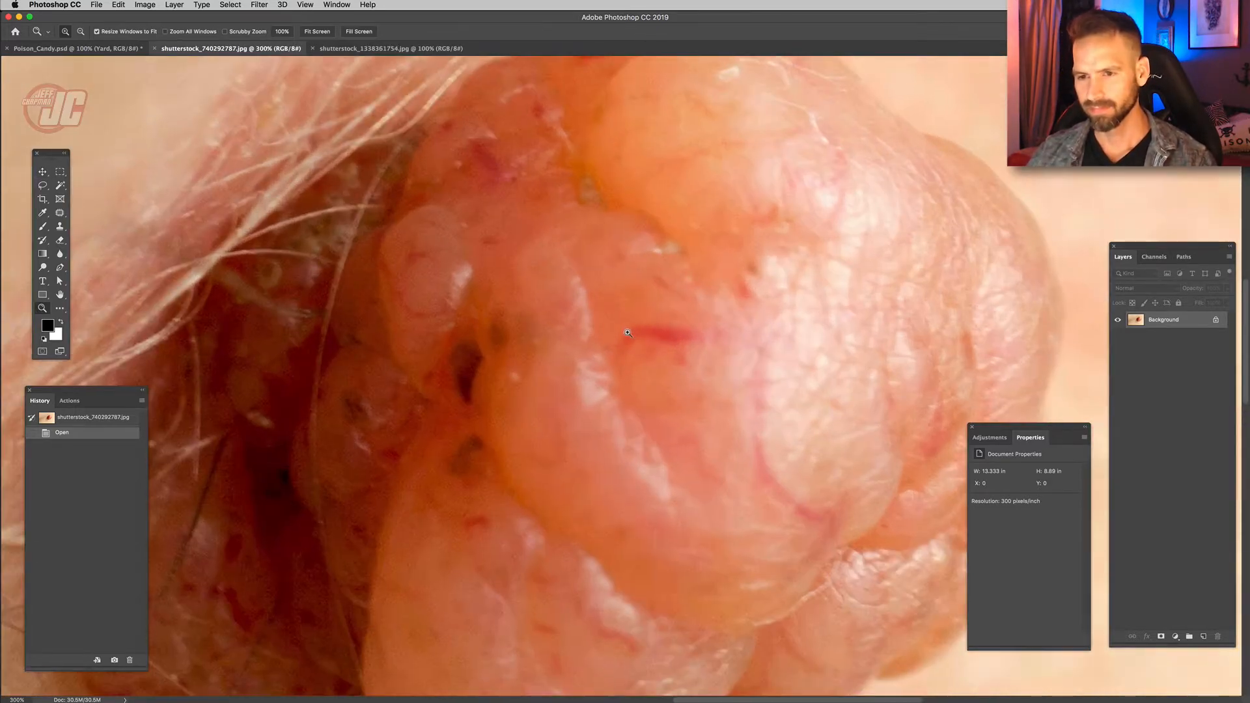
{"action": "left_click", "coordinate": [623, 334], "text": "alt"}
{"action": "left_click_drag", "start_coordinate": [605, 310], "coordinate": [555, 303]}
{"action": "key", "text": "p"}
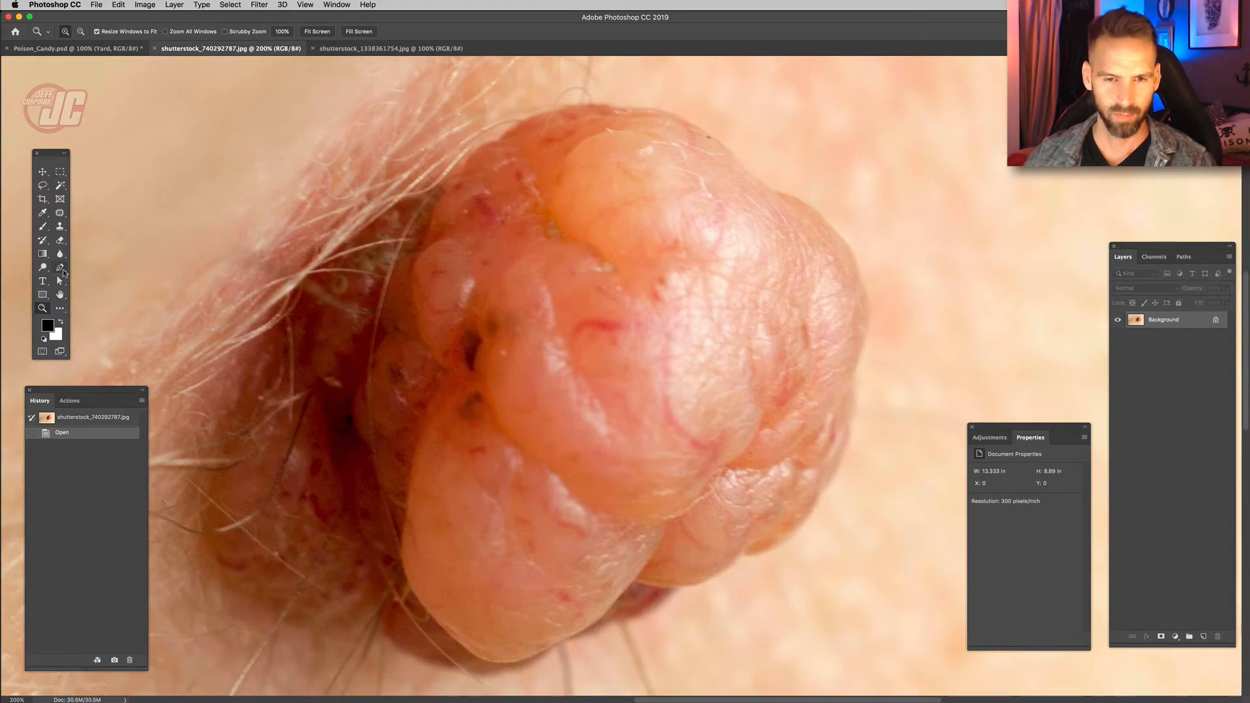
{"action": "left_click_drag", "start_coordinate": [422, 192], "coordinate": [456, 174]}
{"action": "left_click", "coordinate": [497, 142]}
{"action": "left_click_drag", "start_coordinate": [569, 111], "coordinate": [588, 104]}
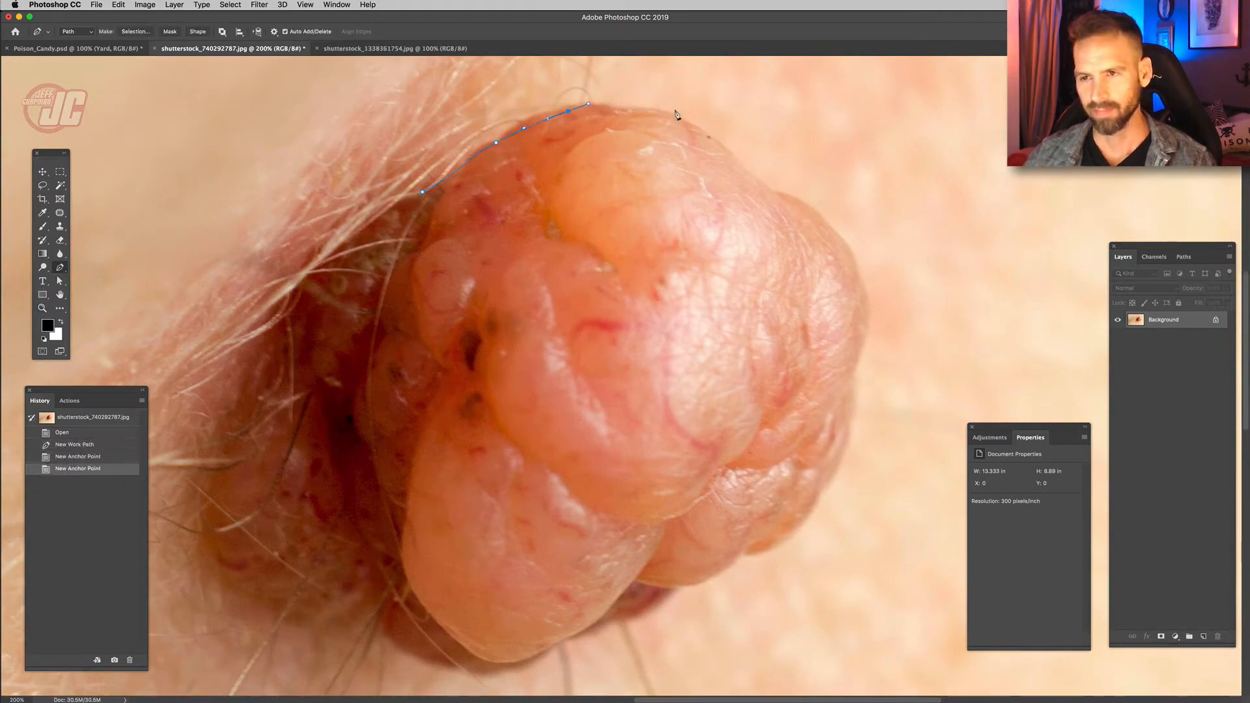
{"action": "left_click_drag", "start_coordinate": [672, 118], "coordinate": [697, 131]}
{"action": "left_click_drag", "start_coordinate": [697, 131], "coordinate": [699, 130]}
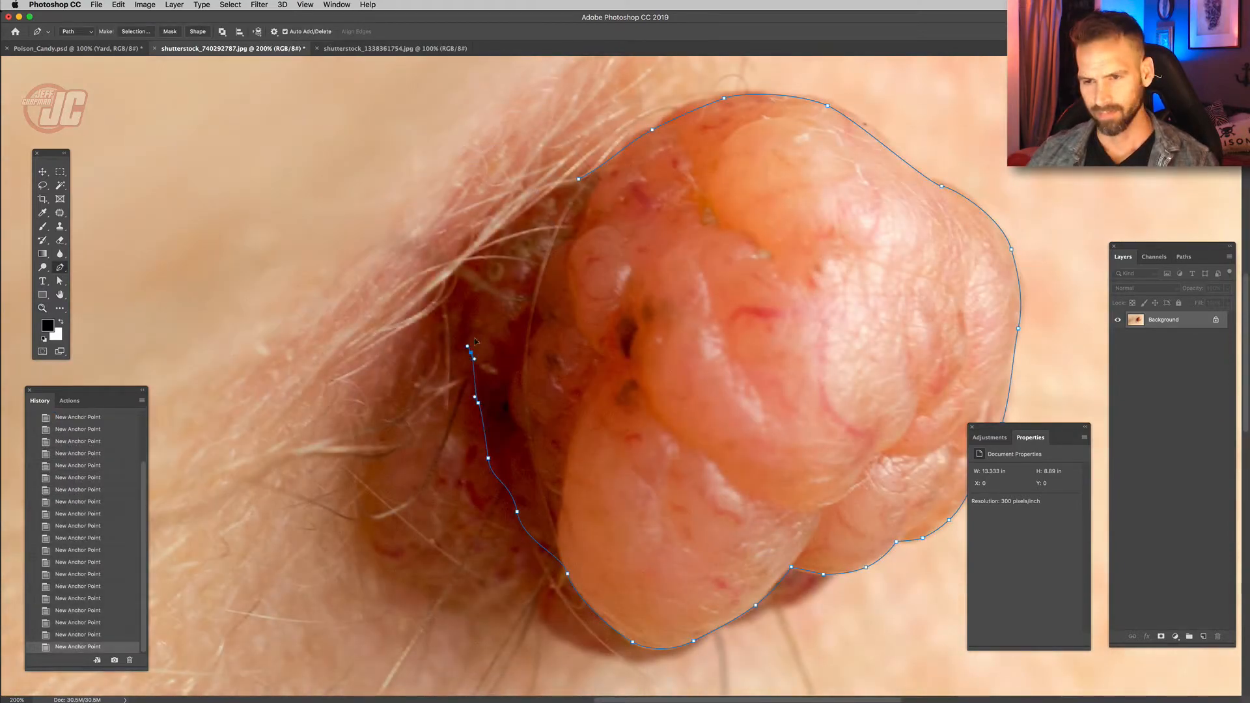
{"action": "key", "text": "ctrl+plus"}
{"action": "left_click", "coordinate": [583, 284]}
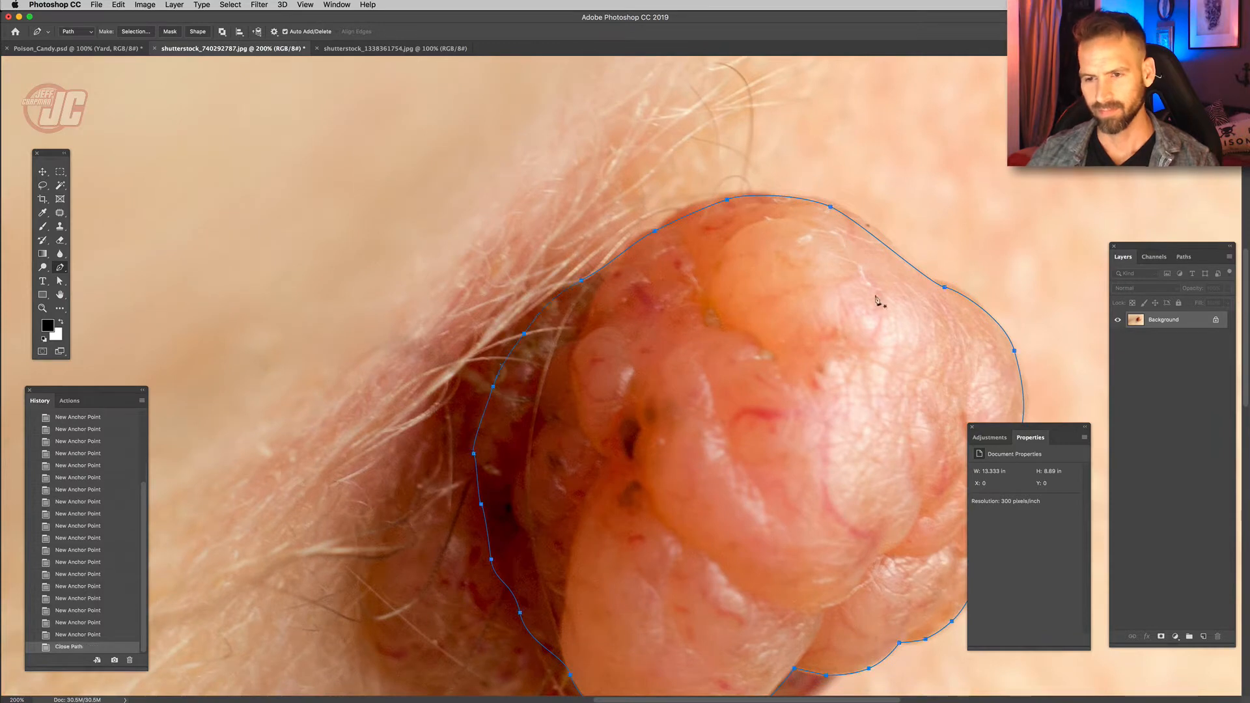
Convert the work path around the growth into a selection.
{"action": "left_click", "coordinate": [1183, 256]}
{"action": "left_click", "coordinate": [1229, 256]}
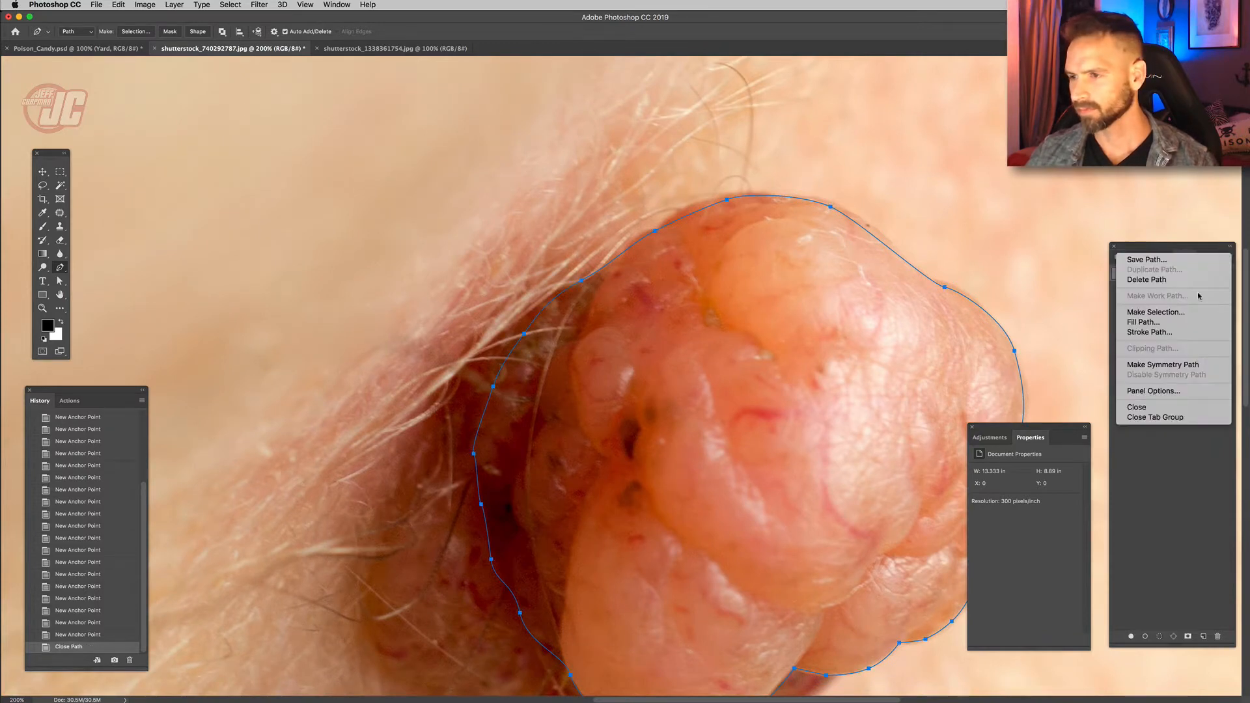
{"action": "left_click", "coordinate": [1185, 328]}
{"action": "left_click", "coordinate": [726, 306]}
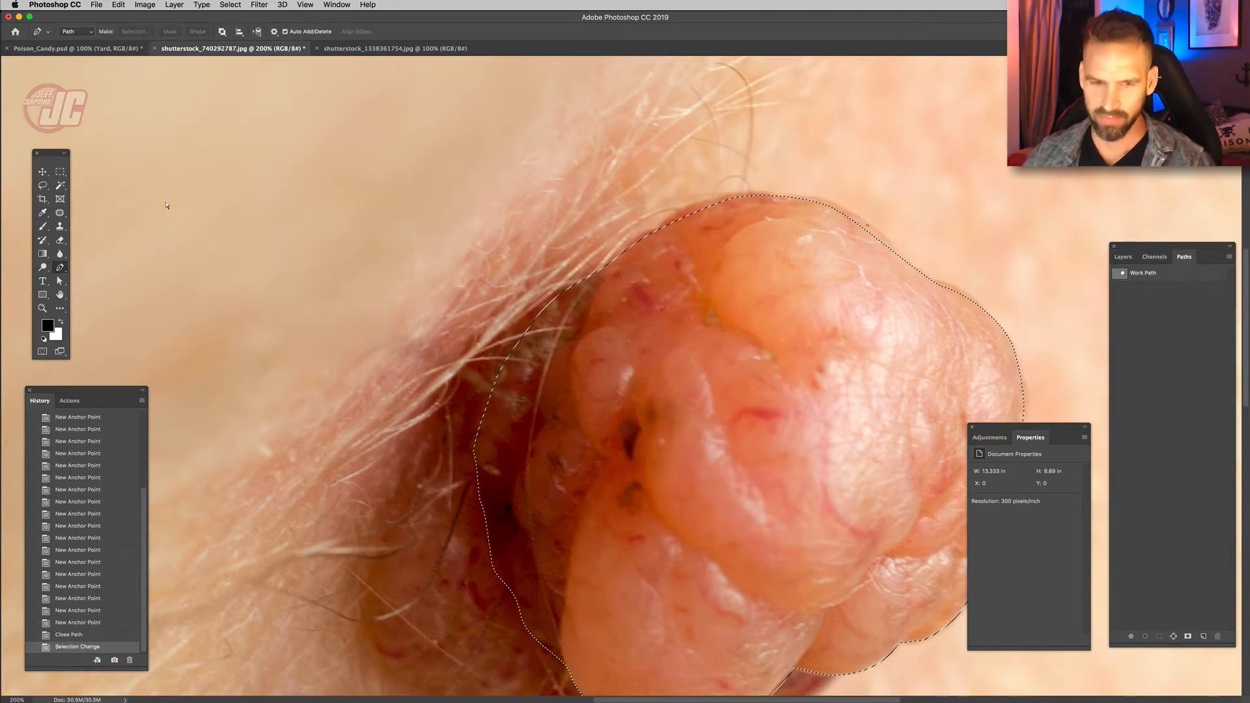
Copy the selected growth and paste it into Poison_Candy.psd directly above the Hand layer in the Apple group.
{"action": "key", "text": "v"}
{"action": "left_click", "coordinate": [65, 48]}
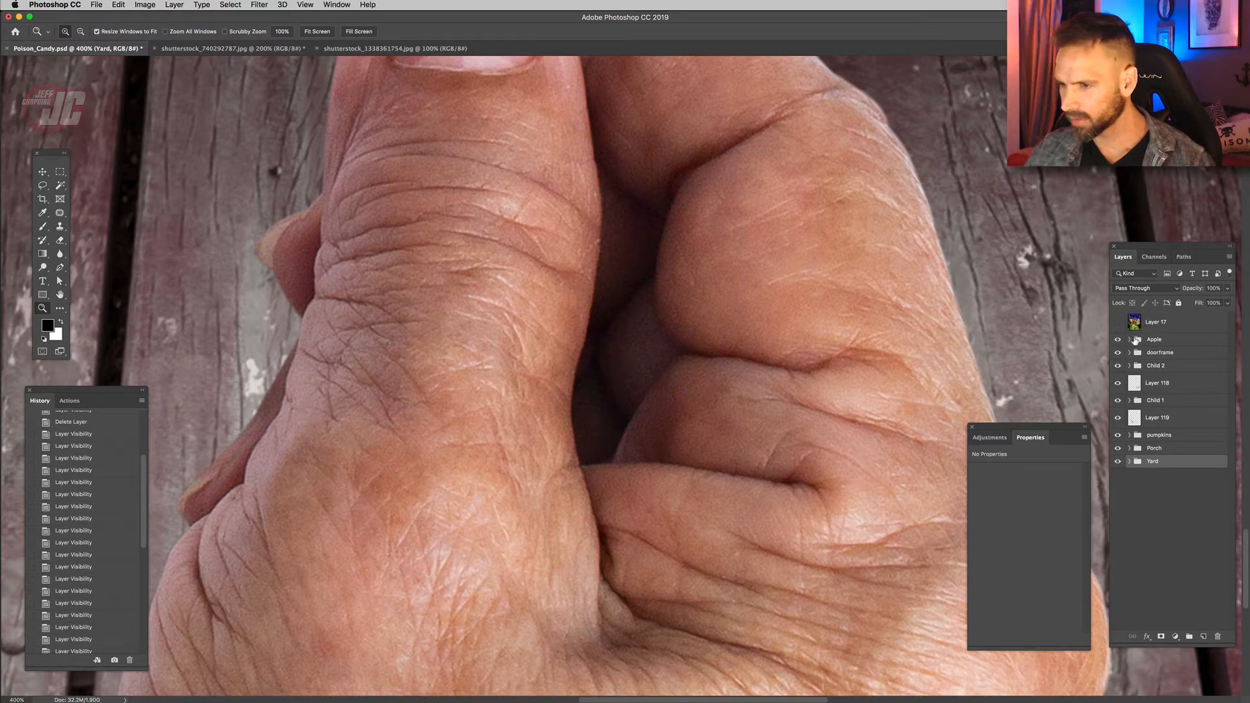
{"action": "left_click", "coordinate": [1130, 340]}
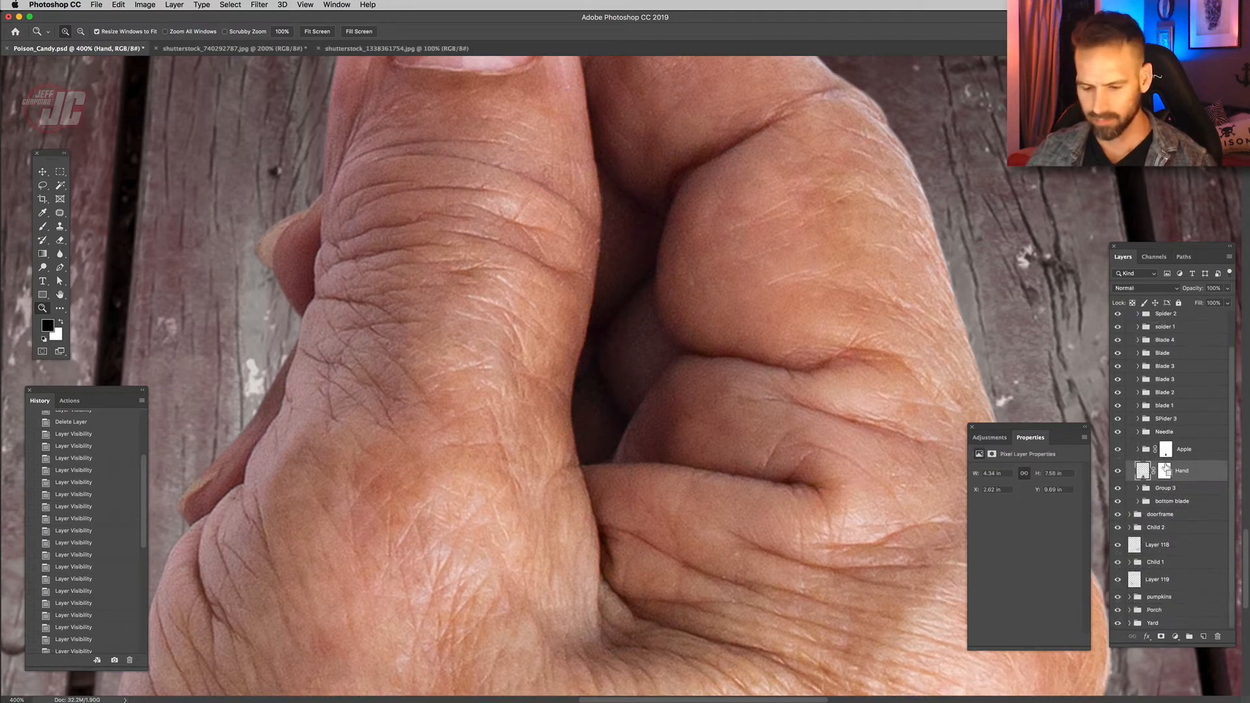
{"action": "key", "text": "super+v"}
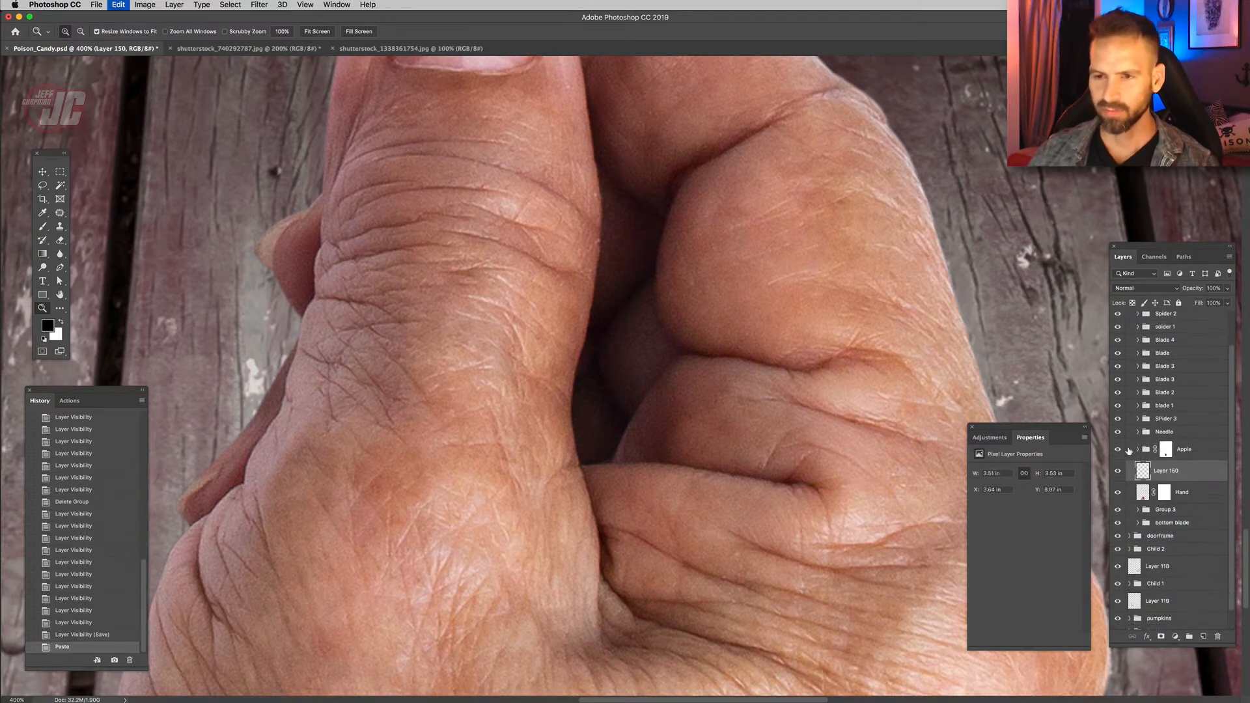
Shrink the pasted growth to about 0.41 in wide and place it on the thumb just below the nail.
{"action": "left_click", "coordinate": [586, 373], "text": "alt"}
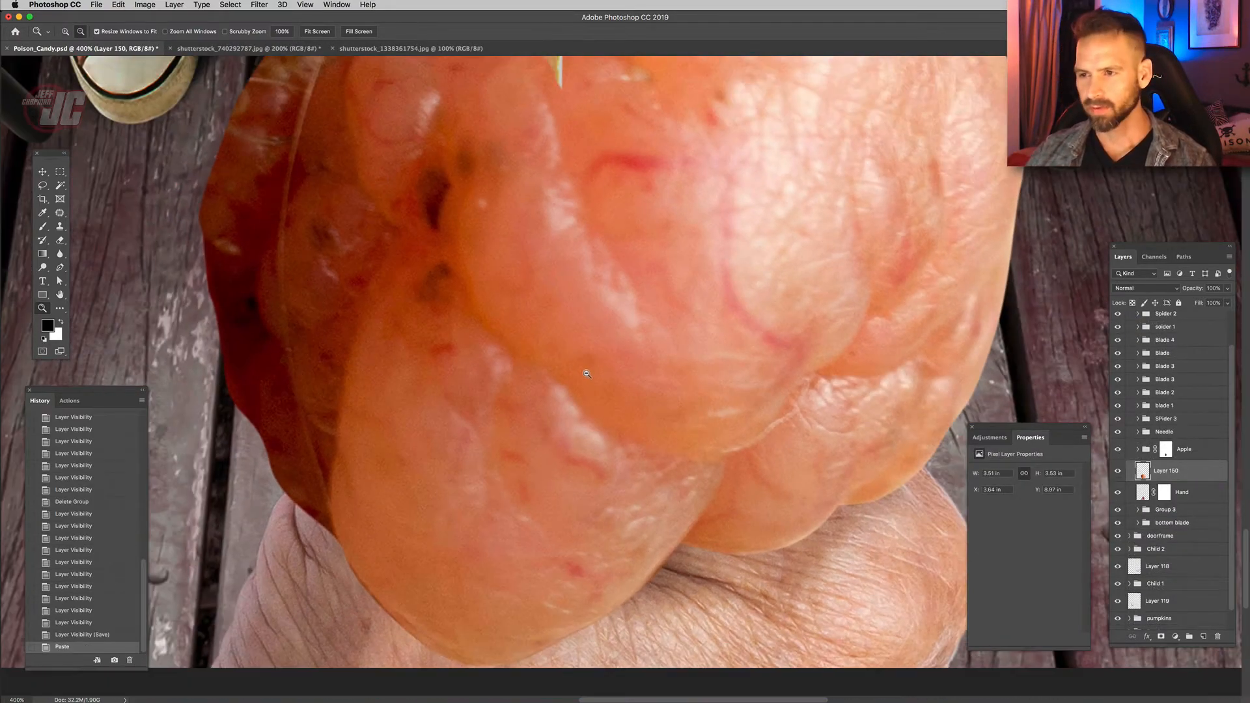
{"action": "left_click", "coordinate": [586, 372], "text": "alt"}
{"action": "left_click", "coordinate": [586, 372], "text": "alt"}
{"action": "key", "text": "super+t"}
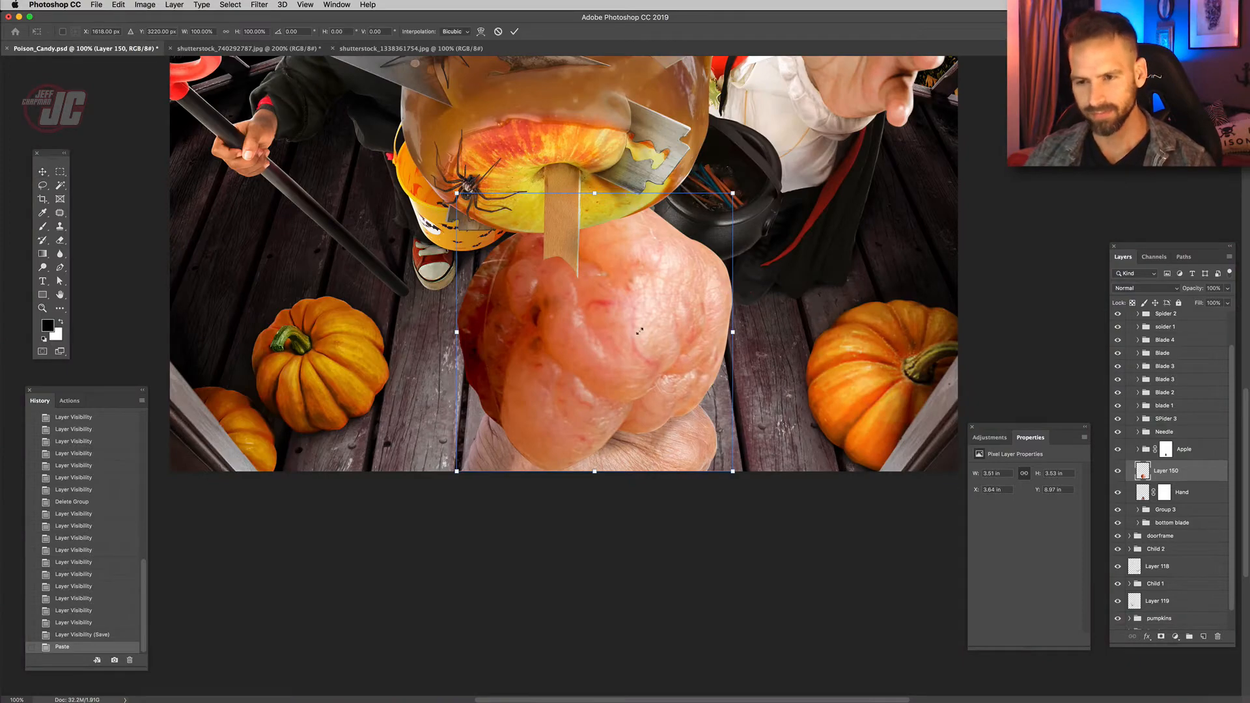
{"action": "left_click_drag", "start_coordinate": [640, 332], "coordinate": [530, 409]}
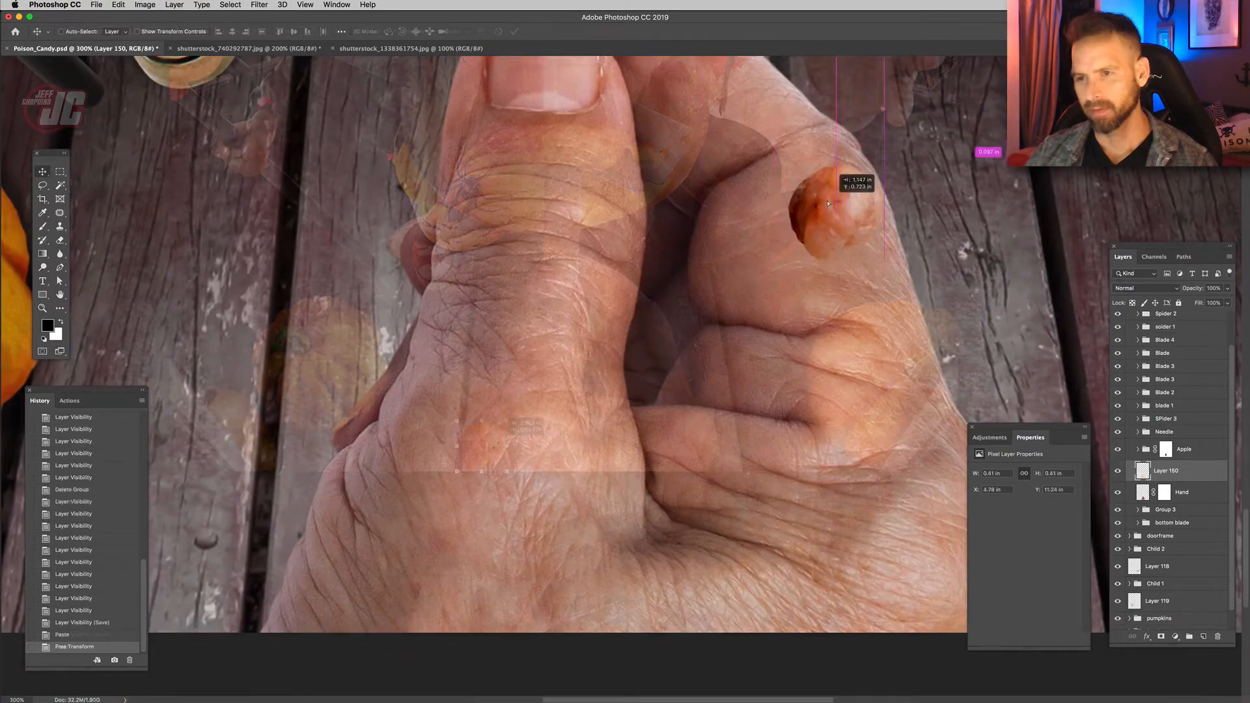
{"action": "left_click_drag", "start_coordinate": [828, 204], "coordinate": [567, 176]}
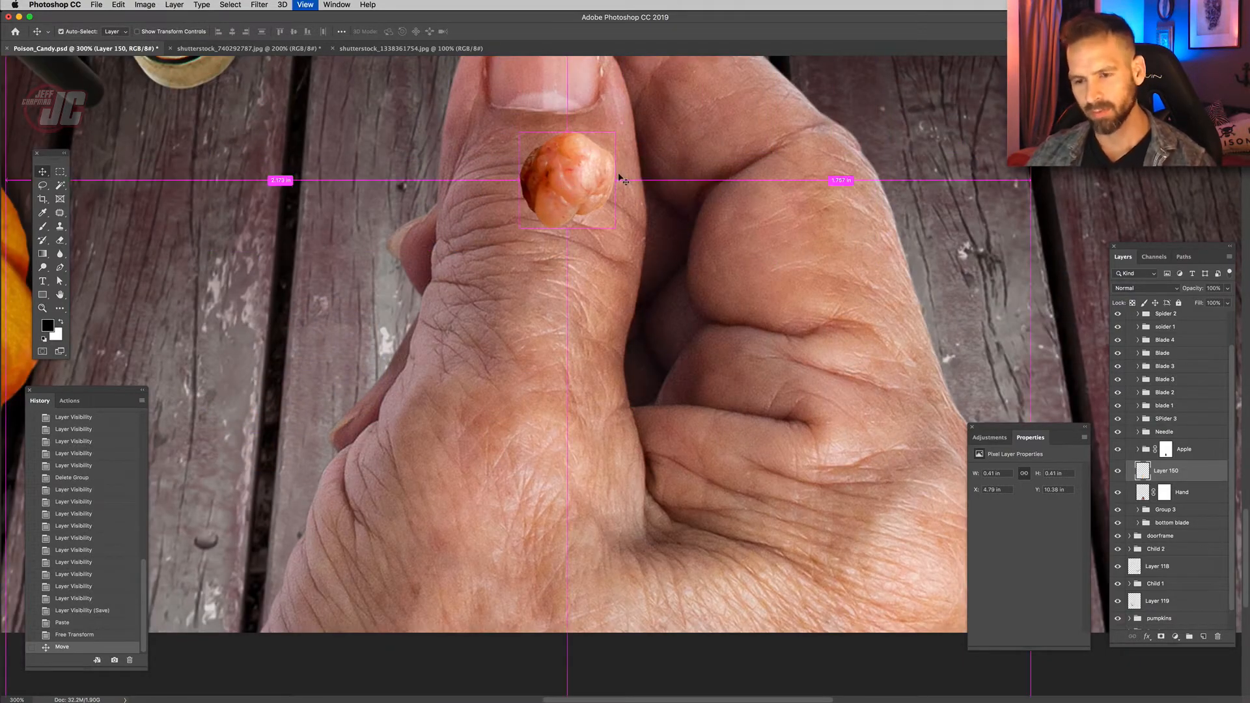
Show the rulers, then rotate the thumb wart and shrink it to about 0.36 × 0.34 in.
{"action": "key", "text": "super+r"}
{"action": "key", "text": "super+t"}
{"action": "left_click_drag", "start_coordinate": [663, 173], "coordinate": [716, 207]}
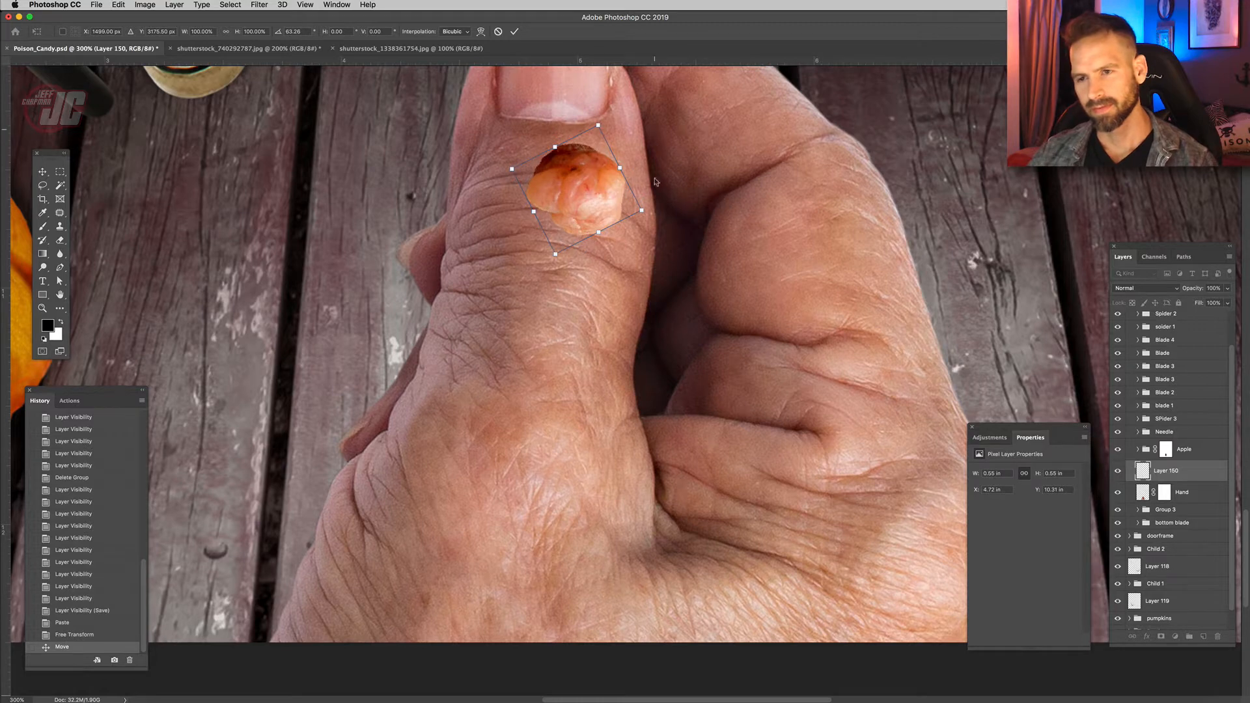
{"action": "key", "text": "Return"}
Match the wart's colour to the skin with Hue/Saturation and Selective Color, and mask its edges with a 30% opacity brush.
{"action": "key", "text": "super+u"}
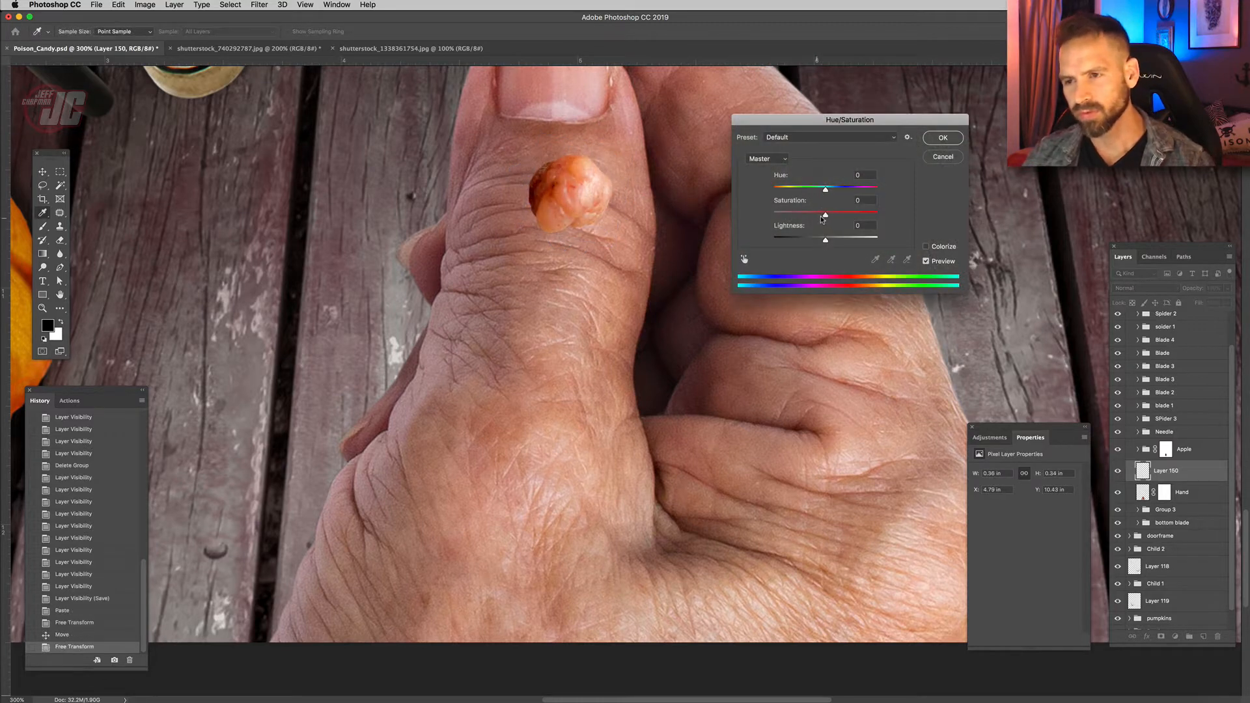
{"action": "left_click_drag", "start_coordinate": [822, 217], "coordinate": [824, 192]}
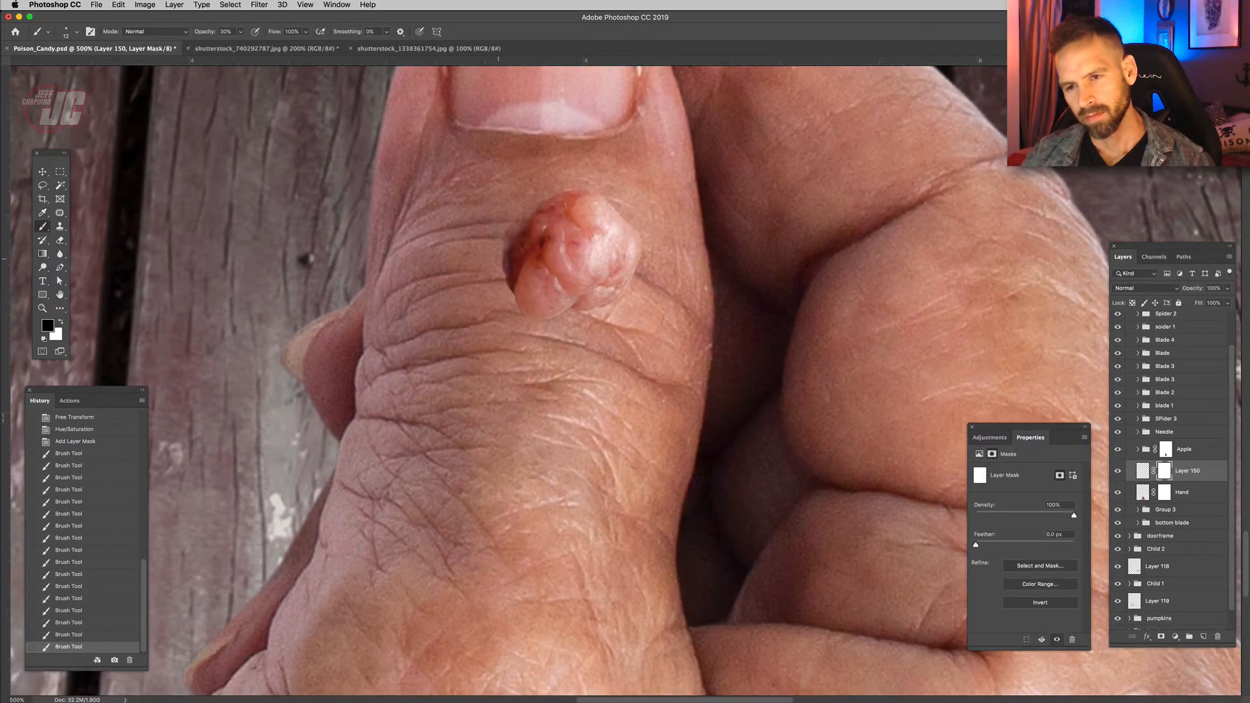
{"action": "mouse_move", "coordinate": [506, 250]}
{"action": "left_mouse_down"}
{"action": "mouse_move", "coordinate": [512, 291]}
{"action": "mouse_move", "coordinate": [510, 232]}
{"action": "left_mouse_up"}
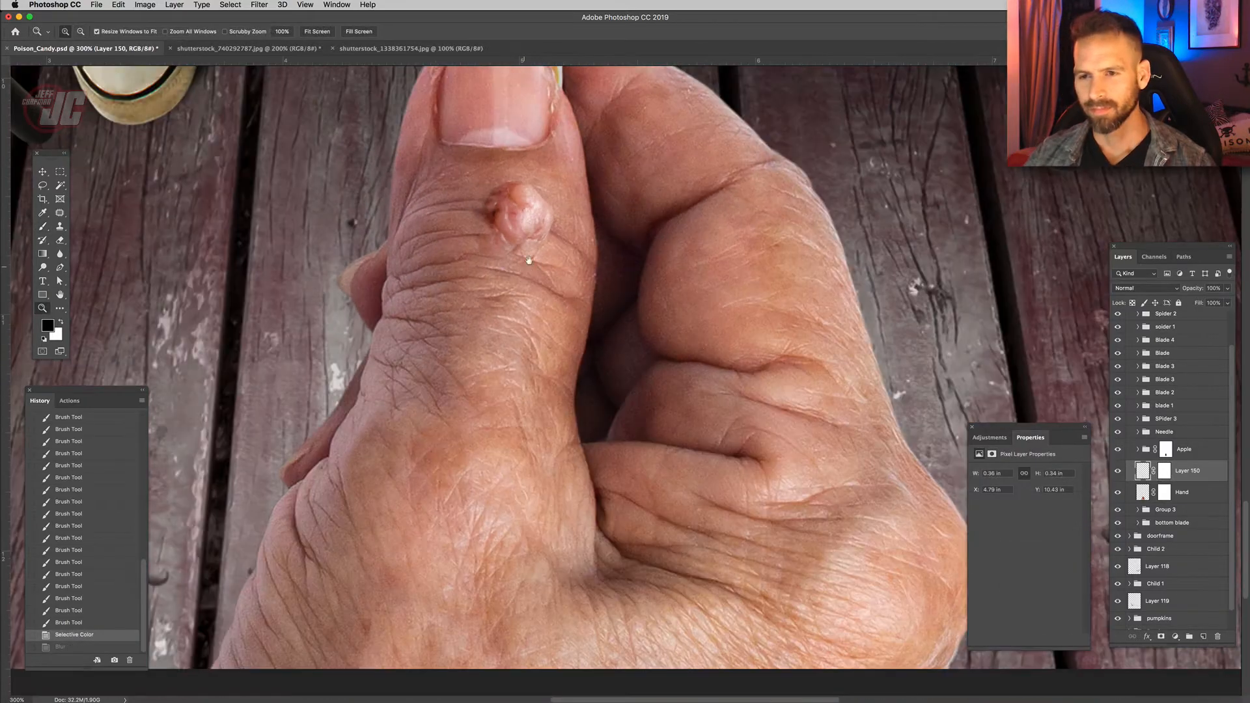
{"action": "left_click", "coordinate": [569, 343]}
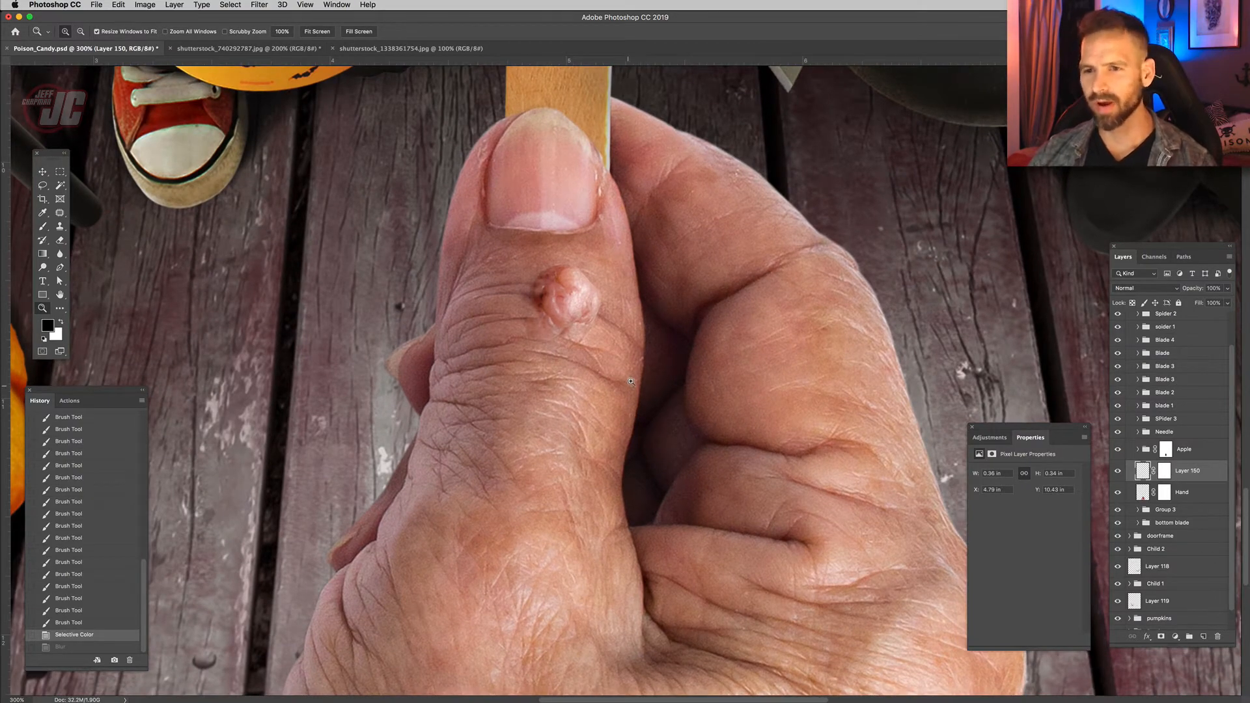
{"action": "scroll", "coordinate": [626, 354], "scroll_direction": "down", "scroll_amount": 3}
{"action": "key", "text": "v"}
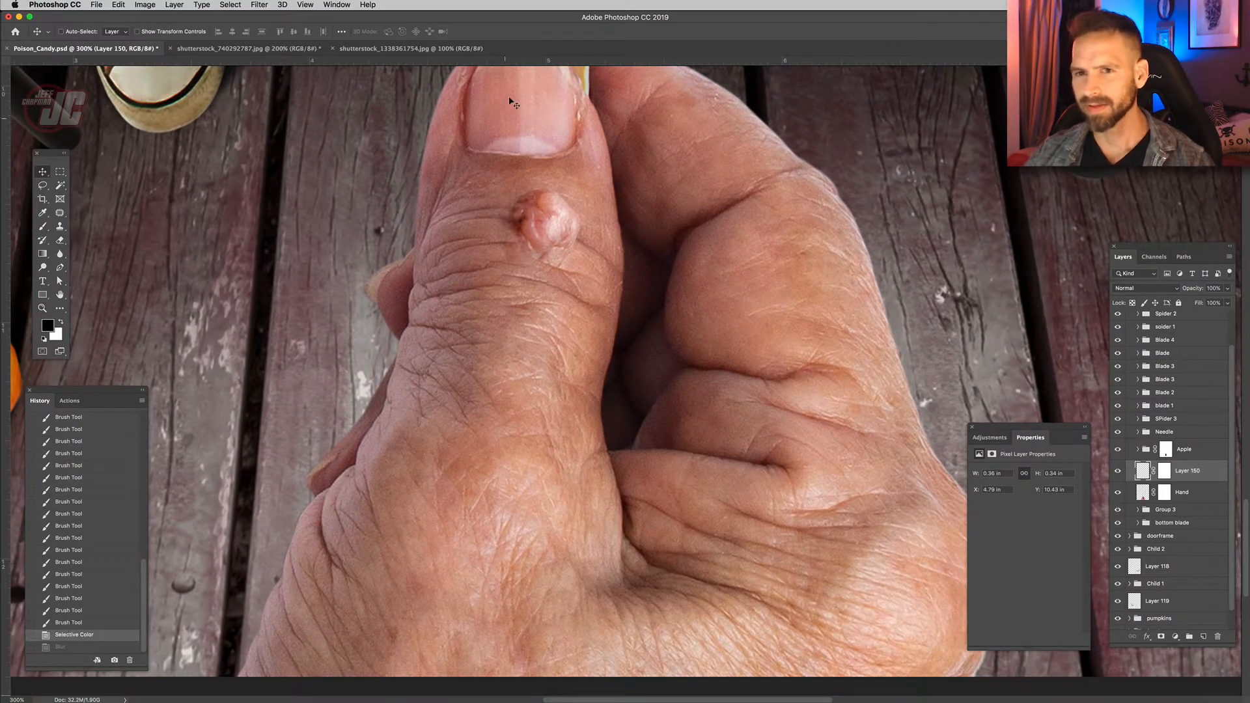
Lasso loosely around the large crusty wart patch in shutterstock_1338361754.jpg.
{"action": "left_click", "coordinate": [280, 49]}
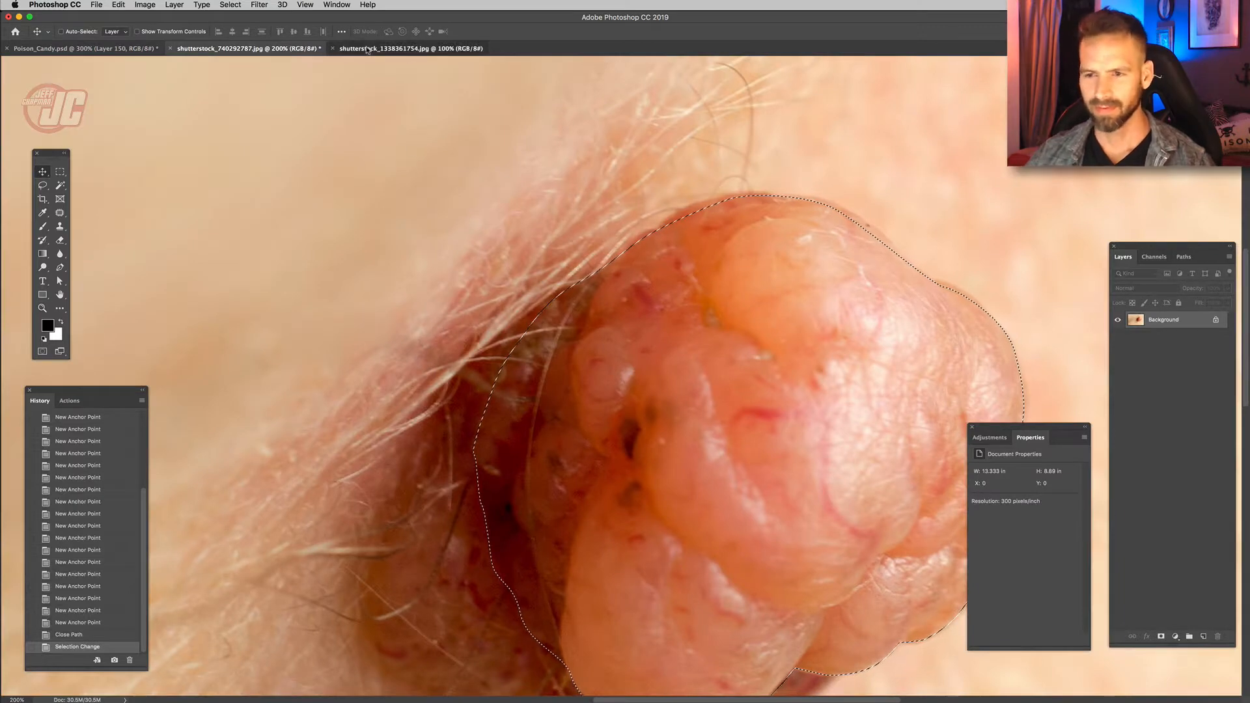
{"action": "left_click", "coordinate": [357, 51]}
{"action": "key", "text": "l"}
{"action": "left_click_drag", "start_coordinate": [808, 399], "coordinate": [683, 391]}
{"action": "mouse_move", "coordinate": [555, 400]}
{"action": "left_mouse_down"}
{"action": "mouse_move", "coordinate": [498, 418]}
{"action": "mouse_move", "coordinate": [478, 442]}
{"action": "mouse_move", "coordinate": [477, 486]}
{"action": "mouse_move", "coordinate": [514, 495]}
{"action": "mouse_move", "coordinate": [542, 545]}
{"action": "mouse_move", "coordinate": [689, 560]}
{"action": "mouse_move", "coordinate": [749, 552]}
{"action": "mouse_move", "coordinate": [789, 472]}
{"action": "left_mouse_up"}
{"action": "left_click", "coordinate": [43, 172]}
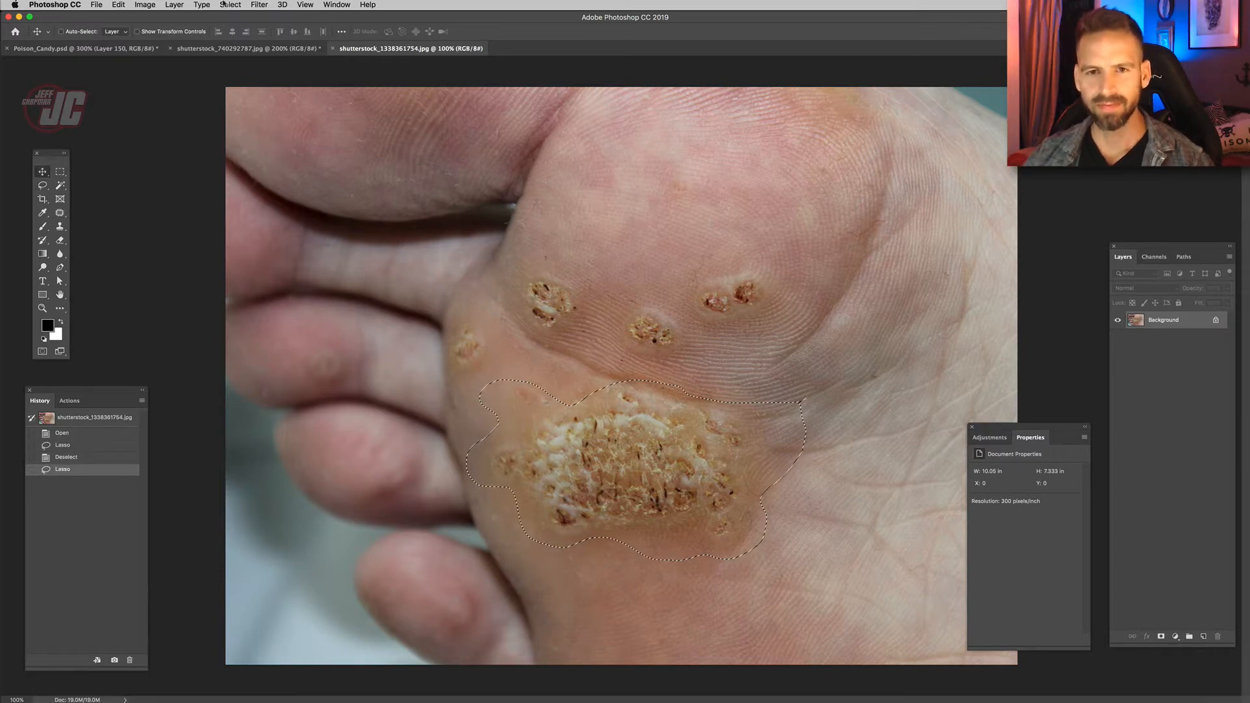
Feather the patch selection and paste the patch into Poison_Candy.psd above the thumb wart's layer.
{"action": "left_click", "coordinate": [230, 5]}
{"action": "mouse_move", "coordinate": [256, 155]}
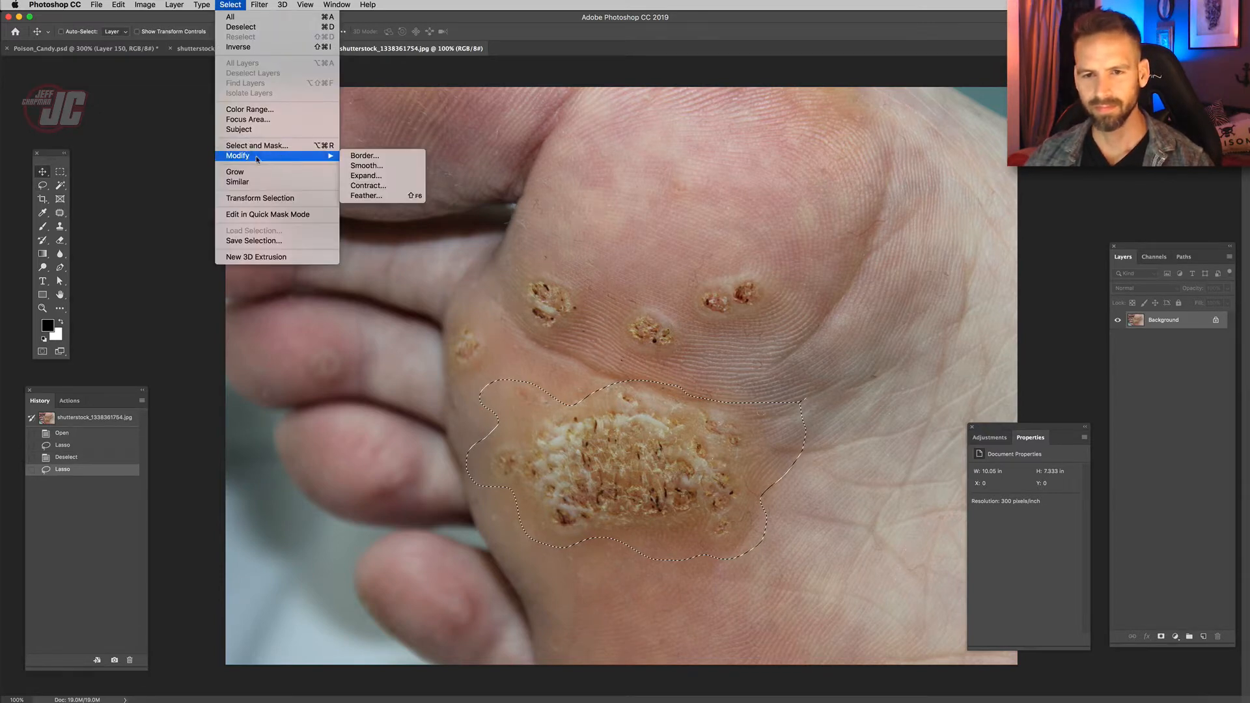
{"action": "left_click", "coordinate": [366, 195]}
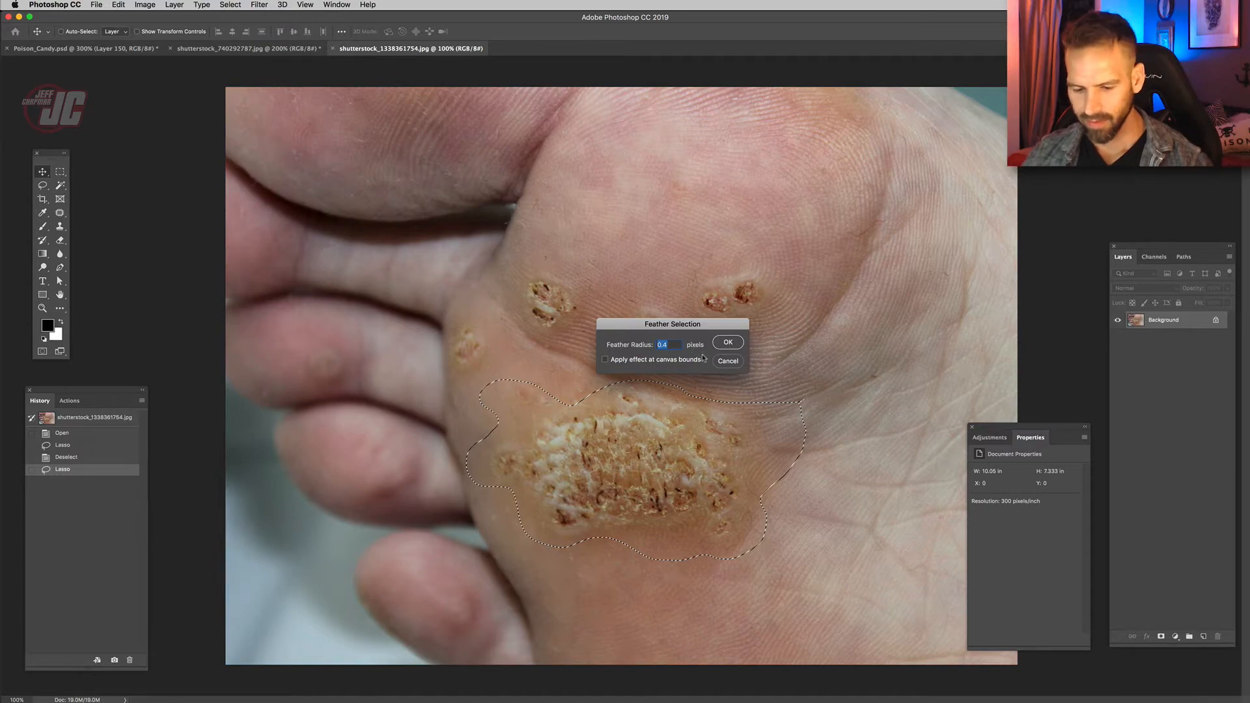
{"action": "left_click", "coordinate": [728, 342]}
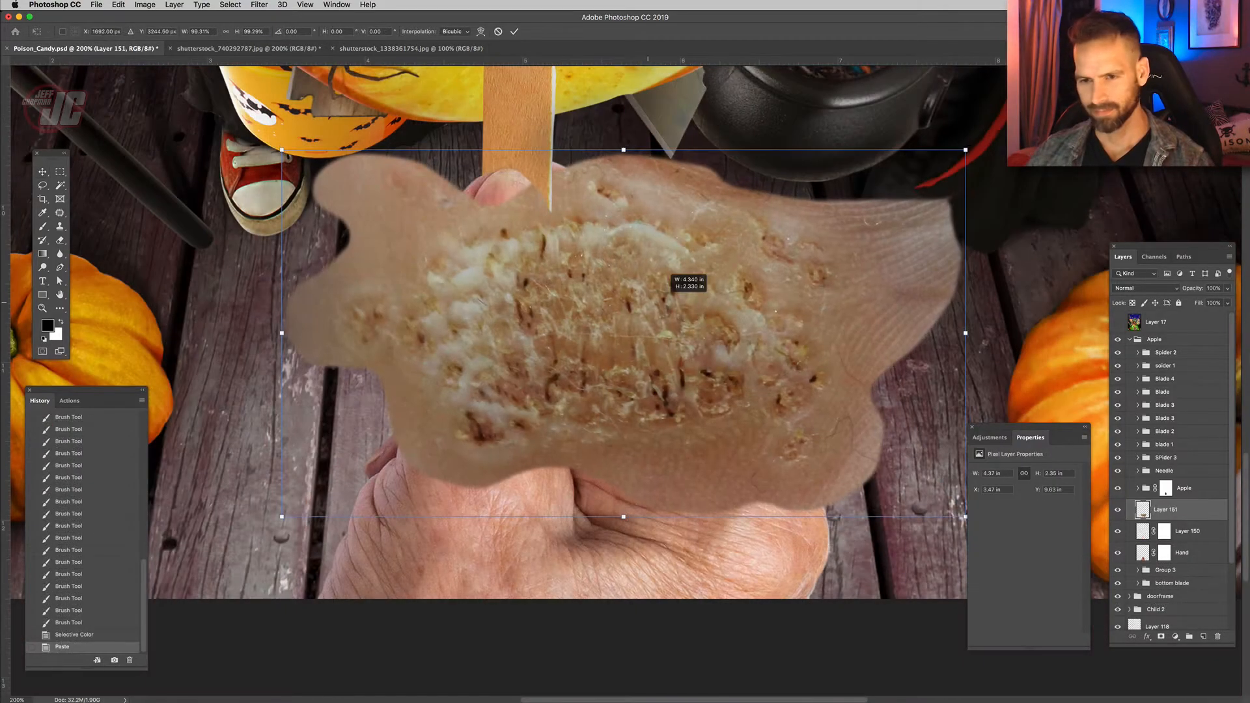
Scale the pasted crusty wart patch to about 31%, rotate it upright and place it at the base of the thumb.
{"action": "left_click_drag", "start_coordinate": [674, 274], "coordinate": [410, 327]}
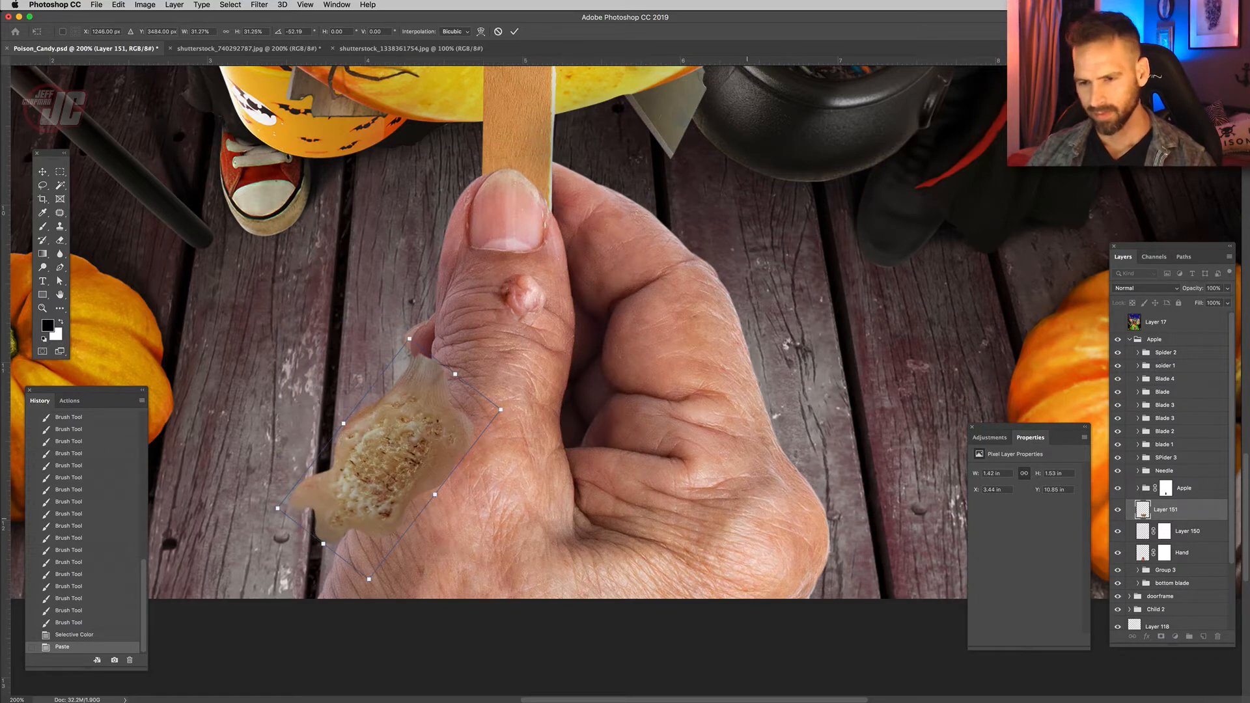
{"action": "left_click_drag", "start_coordinate": [369, 389], "coordinate": [500, 392]}
{"action": "left_click_drag", "start_coordinate": [531, 351], "coordinate": [618, 567]}
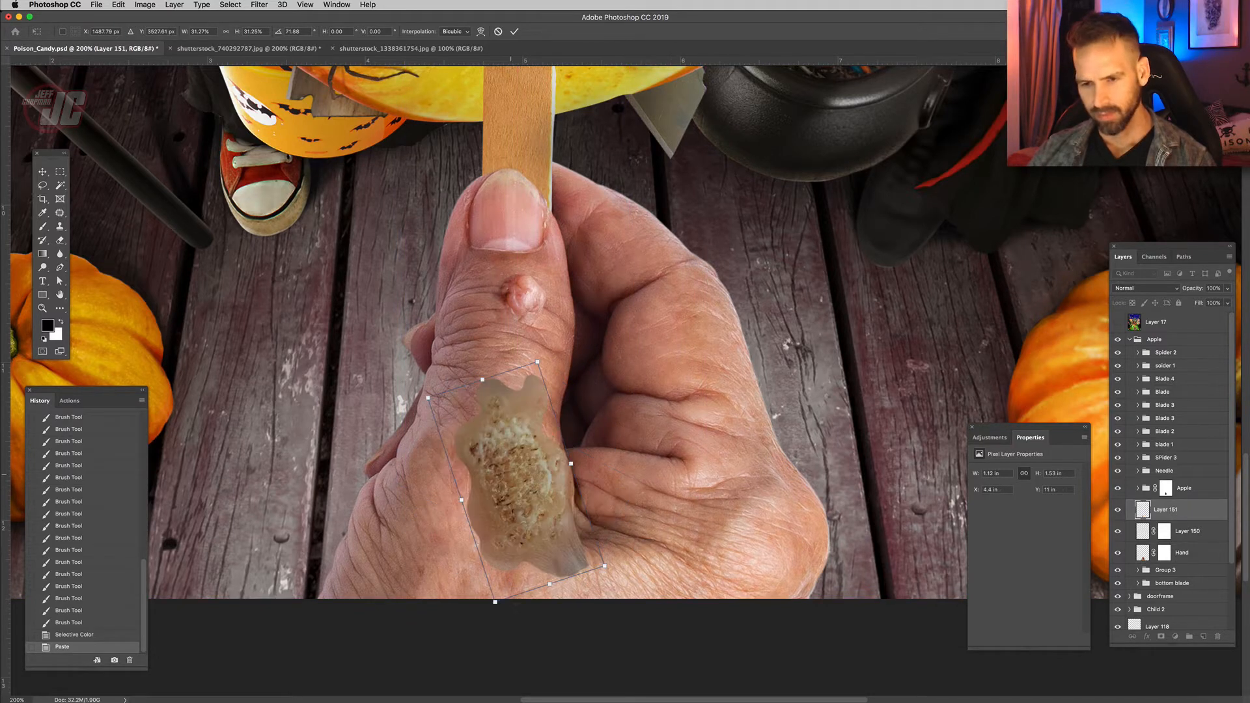
{"action": "mouse_move", "coordinate": [511, 472]}
{"action": "left_mouse_down"}
{"action": "mouse_move", "coordinate": [490, 487]}
{"action": "mouse_move", "coordinate": [499, 472]}
{"action": "left_mouse_up"}
{"action": "key", "text": "Return"}
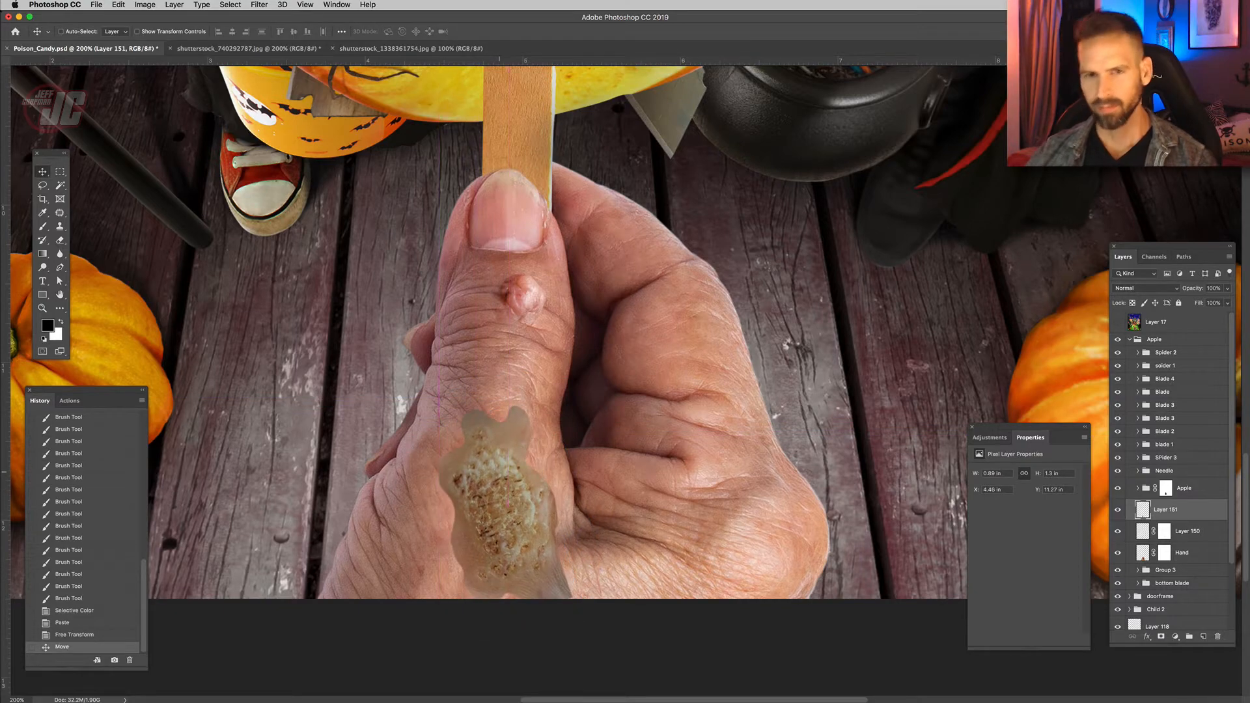
Shift the crusty patch's hue and saturation towards the reddish skin tone with Hue/Saturation.
{"action": "left_click", "coordinate": [144, 6]}
{"action": "mouse_move", "coordinate": [163, 33]}
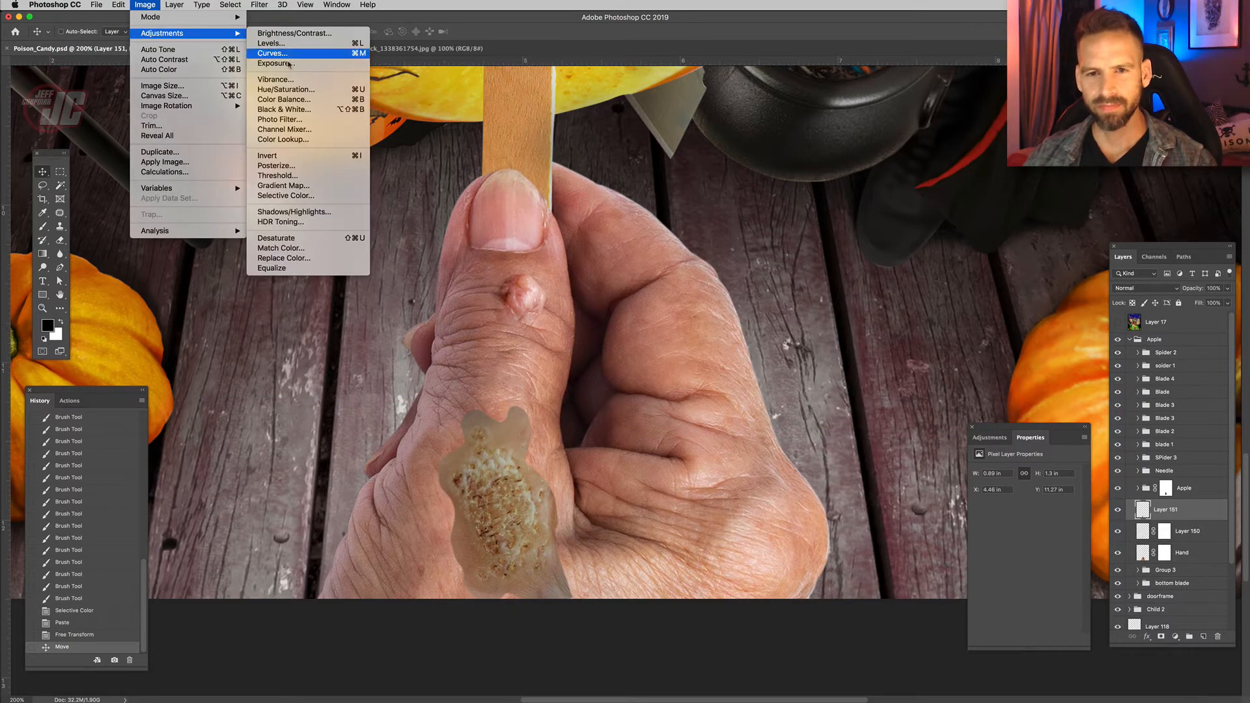
{"action": "left_click", "coordinate": [294, 89]}
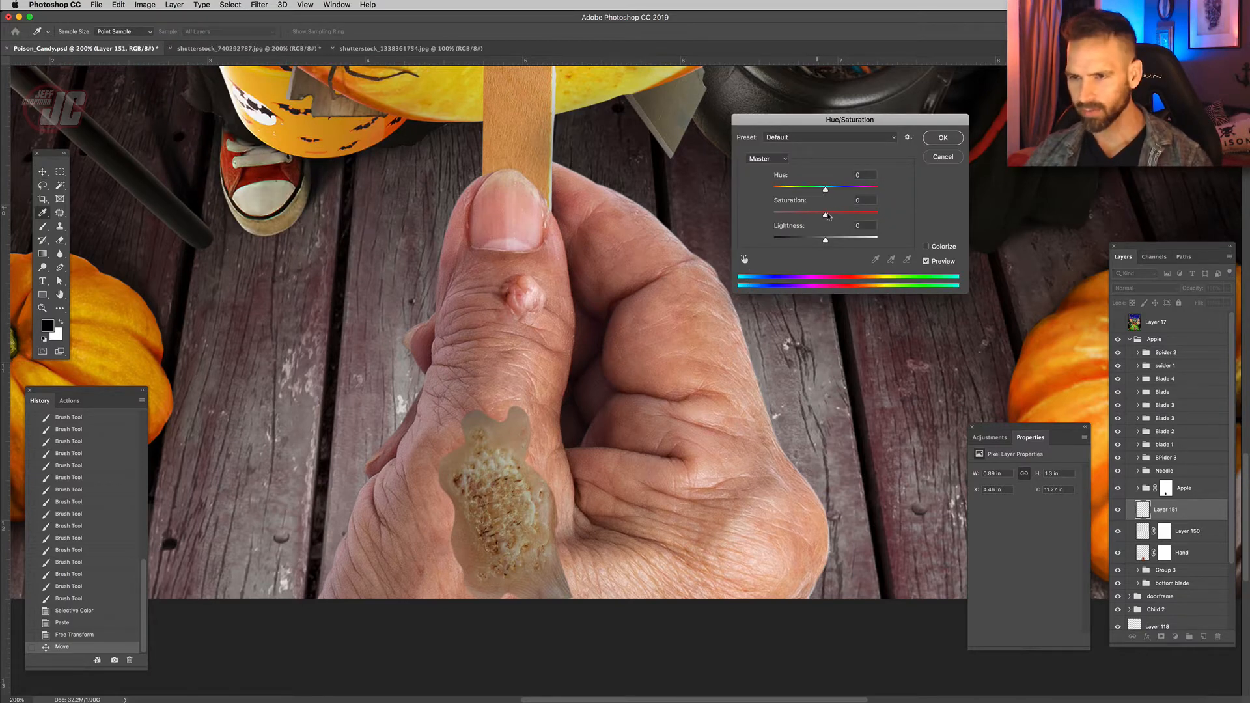
{"action": "mouse_move", "coordinate": [827, 215]}
{"action": "left_mouse_down"}
{"action": "mouse_move", "coordinate": [839, 217]}
{"action": "mouse_move", "coordinate": [820, 191]}
{"action": "left_mouse_up"}
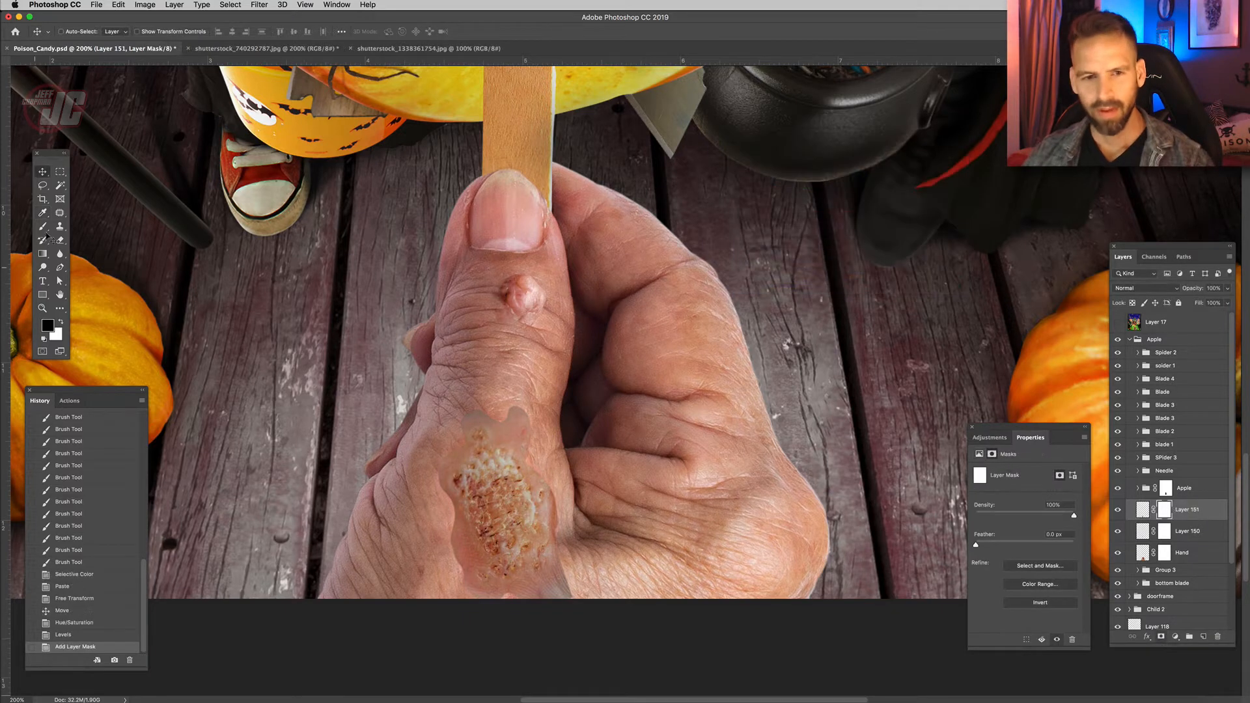
Blend the crusty patch's edges into the skin by painting black on its layer mask with a soft 30% opacity brush.
{"action": "left_click", "coordinate": [43, 227]}
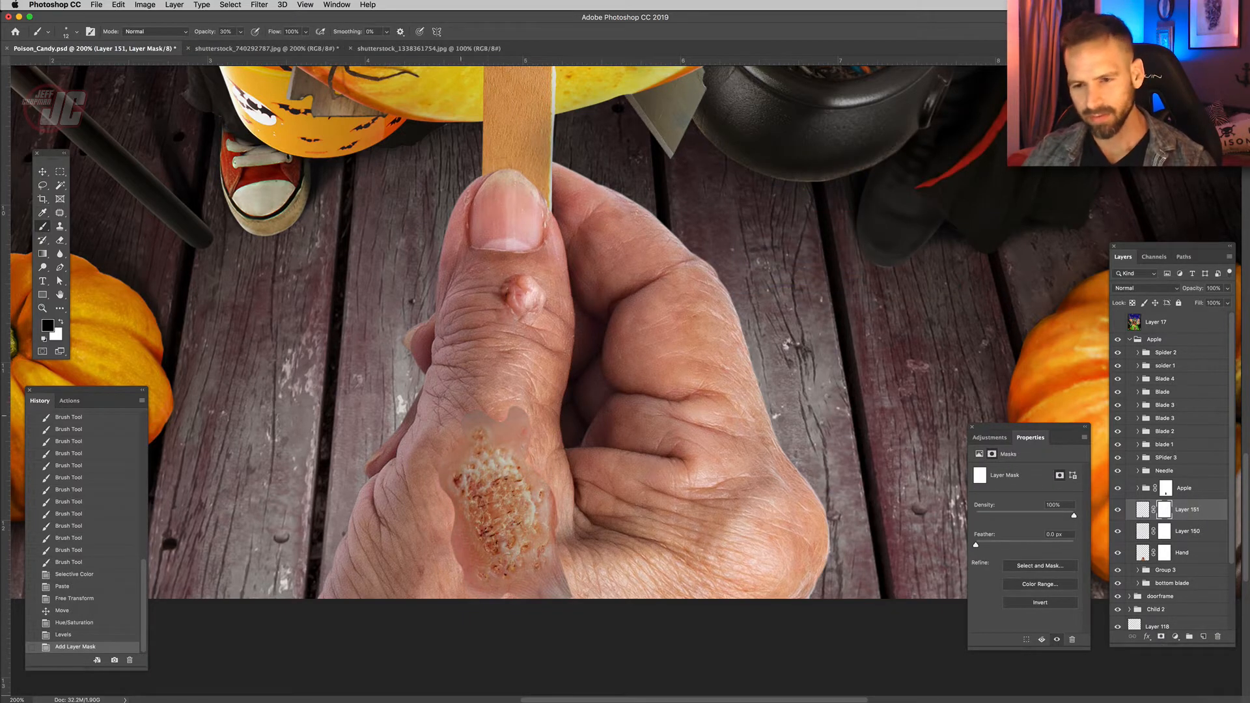
{"action": "right_click", "coordinate": [524, 378]}
{"action": "left_click", "coordinate": [592, 402]}
{"action": "left_click_drag", "start_coordinate": [500, 404], "coordinate": [541, 468]}
{"action": "mouse_move", "coordinate": [489, 410]}
{"action": "left_mouse_down"}
{"action": "mouse_move", "coordinate": [517, 424]}
{"action": "mouse_move", "coordinate": [521, 409]}
{"action": "left_mouse_up"}
{"action": "left_click_drag", "start_coordinate": [518, 407], "coordinate": [525, 426]}
{"action": "left_click_drag", "start_coordinate": [521, 416], "coordinate": [539, 466]}
{"action": "left_click_drag", "start_coordinate": [536, 459], "coordinate": [547, 511]}
{"action": "left_click_drag", "start_coordinate": [546, 501], "coordinate": [560, 560]}
{"action": "left_click_drag", "start_coordinate": [556, 563], "coordinate": [573, 596]}
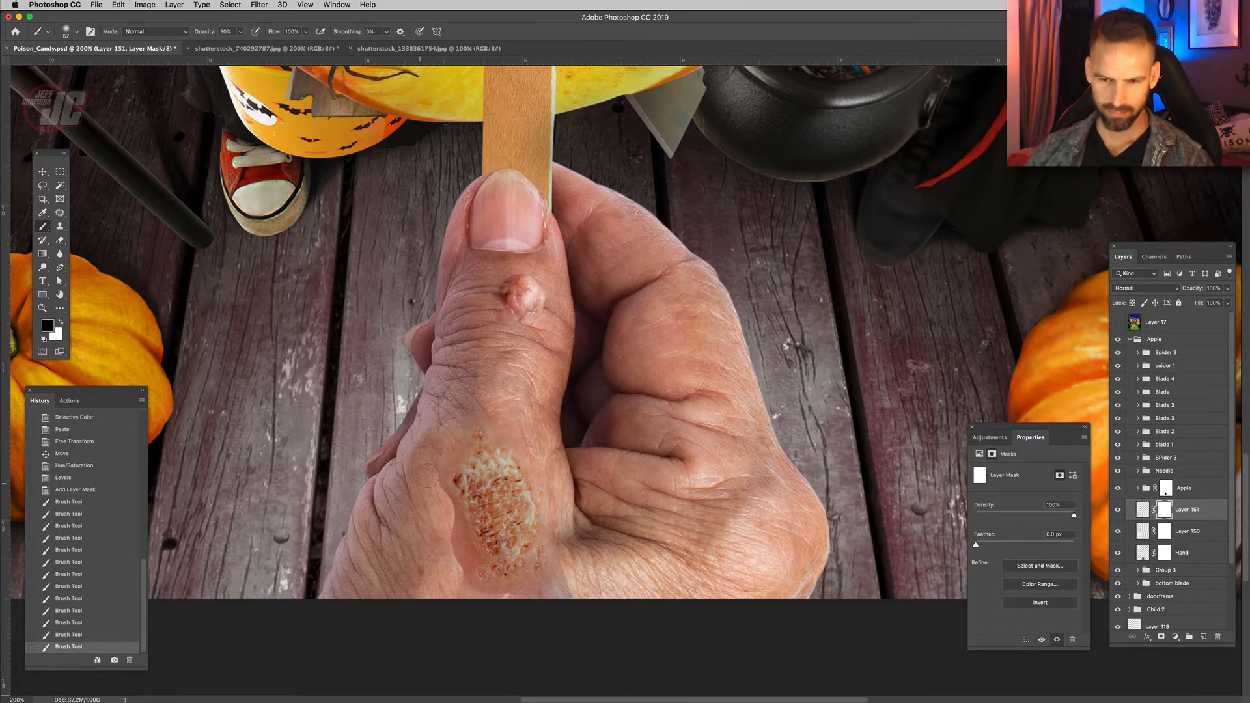
{"action": "left_click_drag", "start_coordinate": [431, 476], "coordinate": [443, 492]}
{"action": "left_click_drag", "start_coordinate": [438, 482], "coordinate": [449, 521]}
{"action": "left_click_drag", "start_coordinate": [443, 508], "coordinate": [455, 550]}
{"action": "left_click_drag", "start_coordinate": [449, 534], "coordinate": [466, 568]}
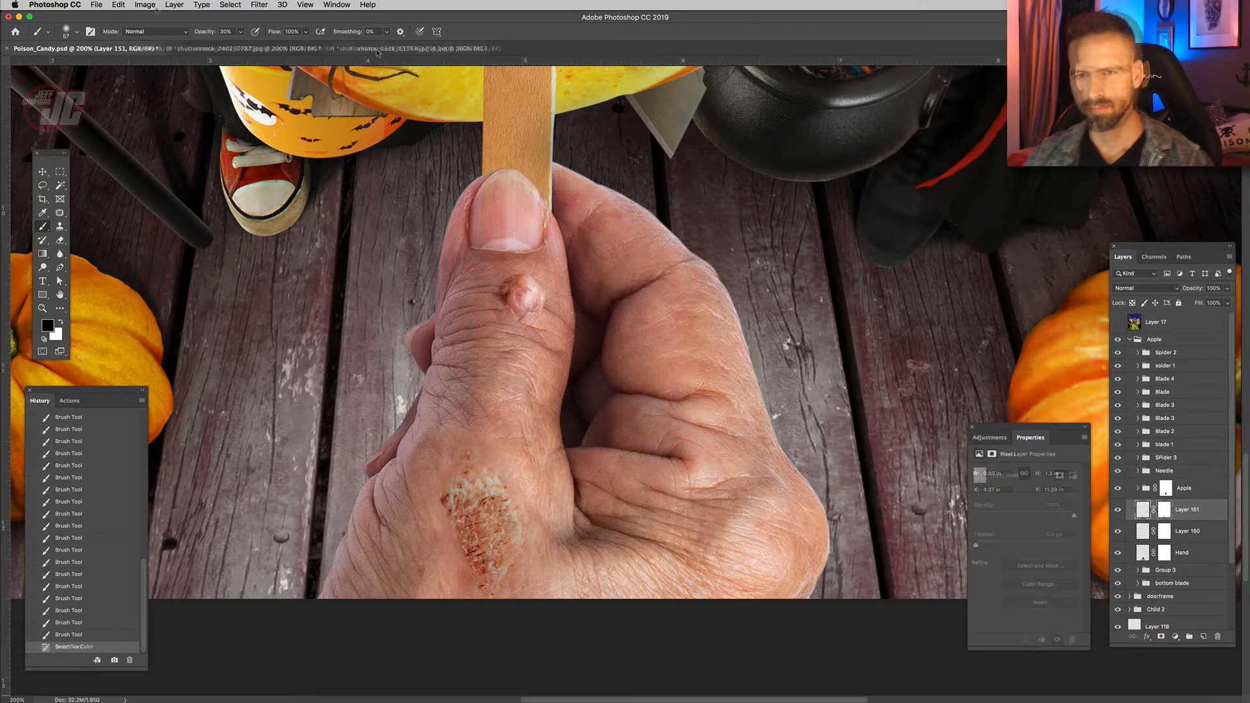
Lasso around the row of small warts above the large patch in shutterstock_1338361754.jpg.
{"action": "left_click", "coordinate": [380, 50]}
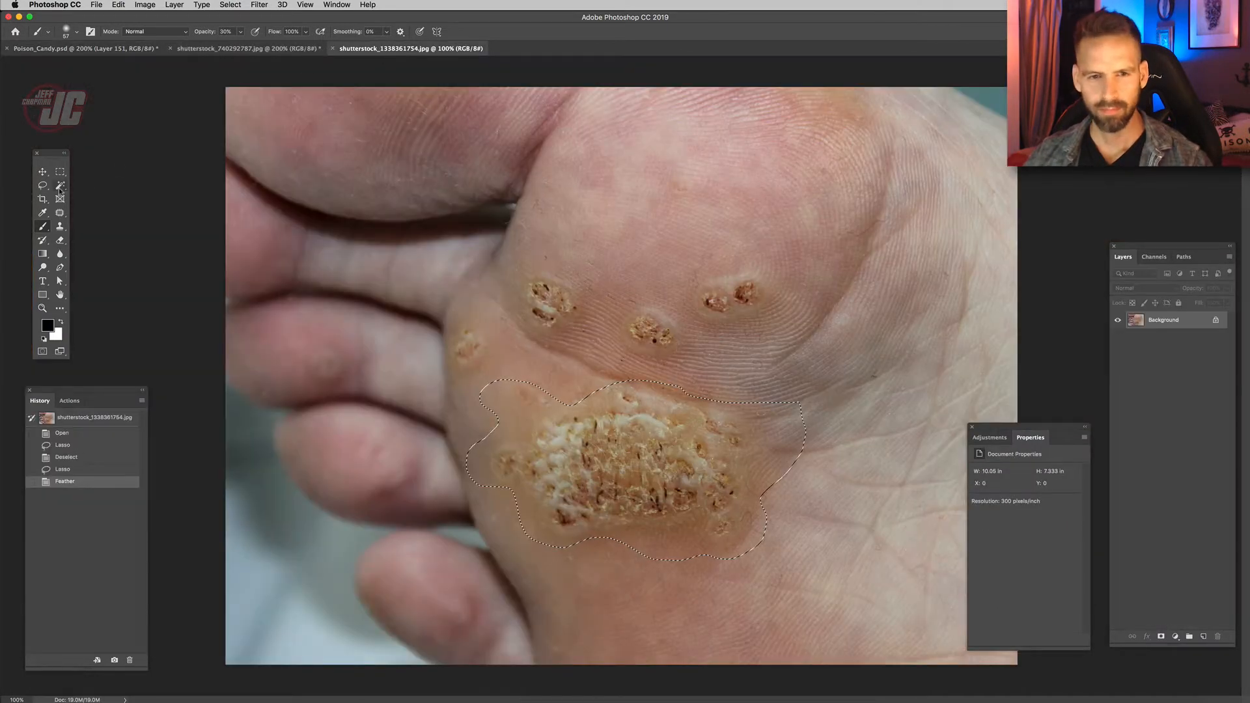
{"action": "left_click", "coordinate": [42, 186]}
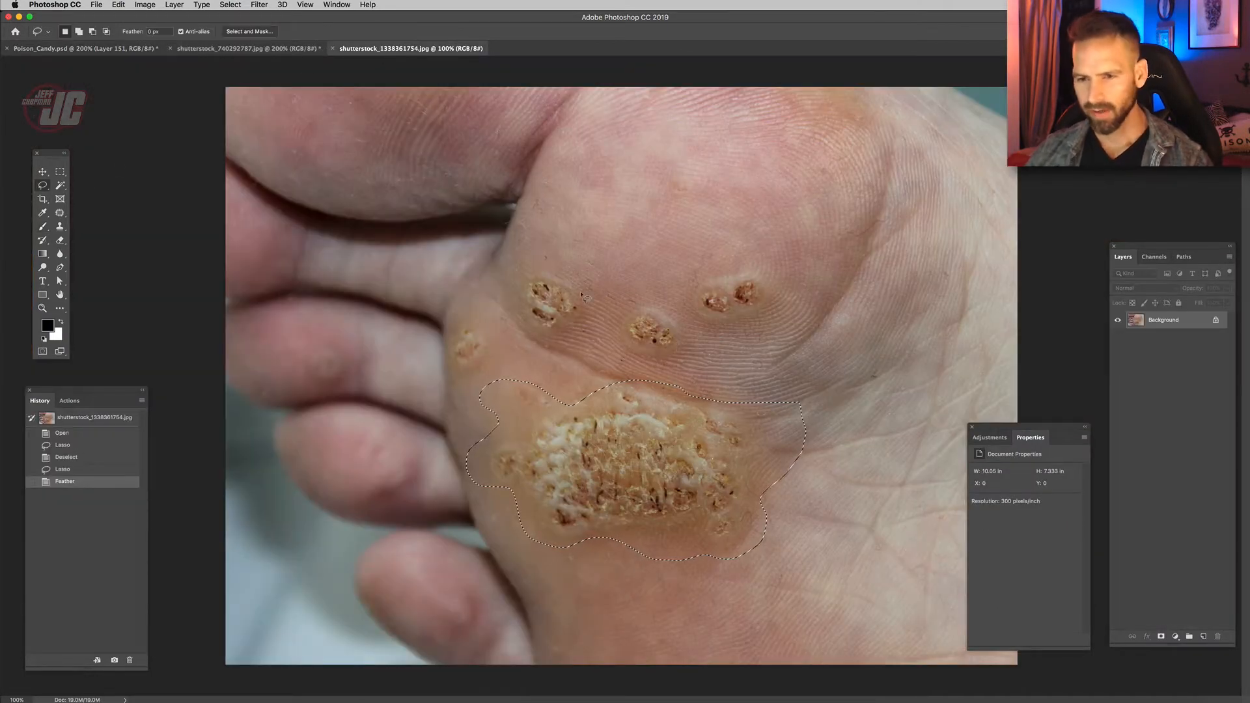
{"action": "mouse_move", "coordinate": [581, 261]}
{"action": "left_mouse_down"}
{"action": "mouse_move", "coordinate": [521, 319]}
{"action": "mouse_move", "coordinate": [637, 368]}
{"action": "mouse_move", "coordinate": [800, 306]}
{"action": "mouse_move", "coordinate": [606, 235]}
{"action": "left_mouse_up"}
Scale the small warts pasted into Poison_Candy.psd to about 39%, rotate them about 64° and place them over the curled fingers.
{"action": "left_click_drag", "start_coordinate": [920, 171], "coordinate": [568, 326]}
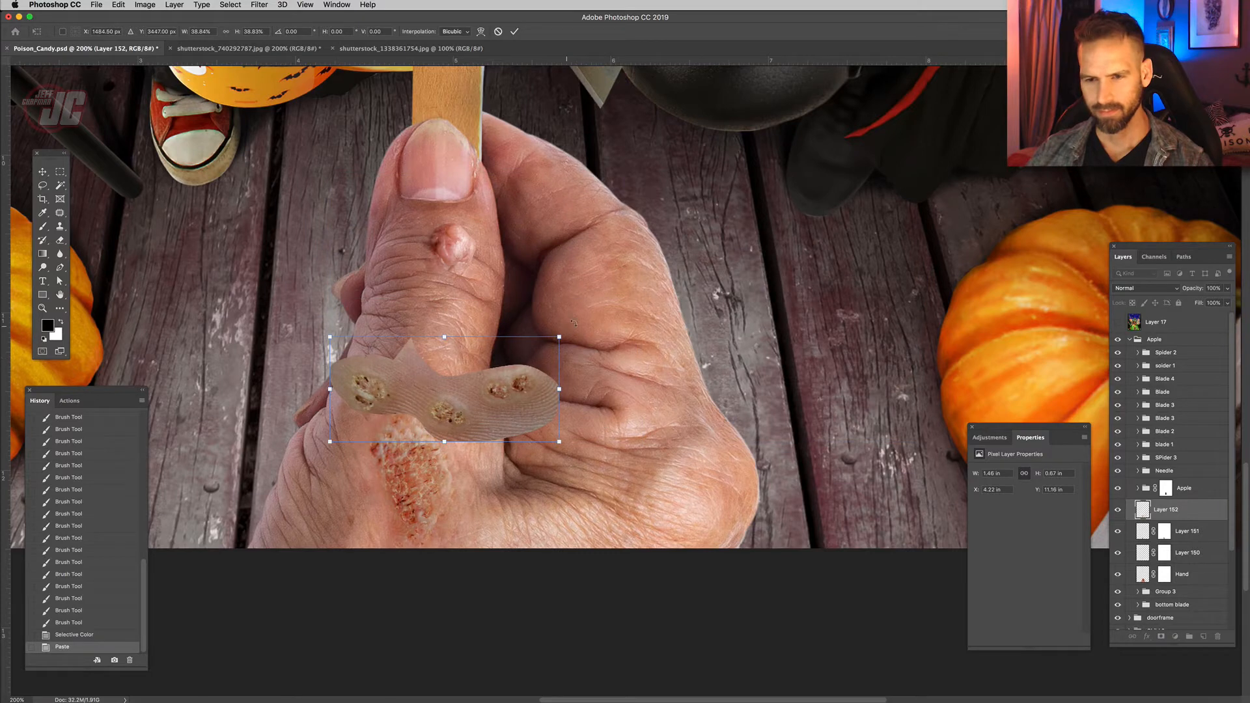
{"action": "left_click_drag", "start_coordinate": [320, 268], "coordinate": [496, 223]}
{"action": "left_click_drag", "start_coordinate": [496, 424], "coordinate": [667, 398]}
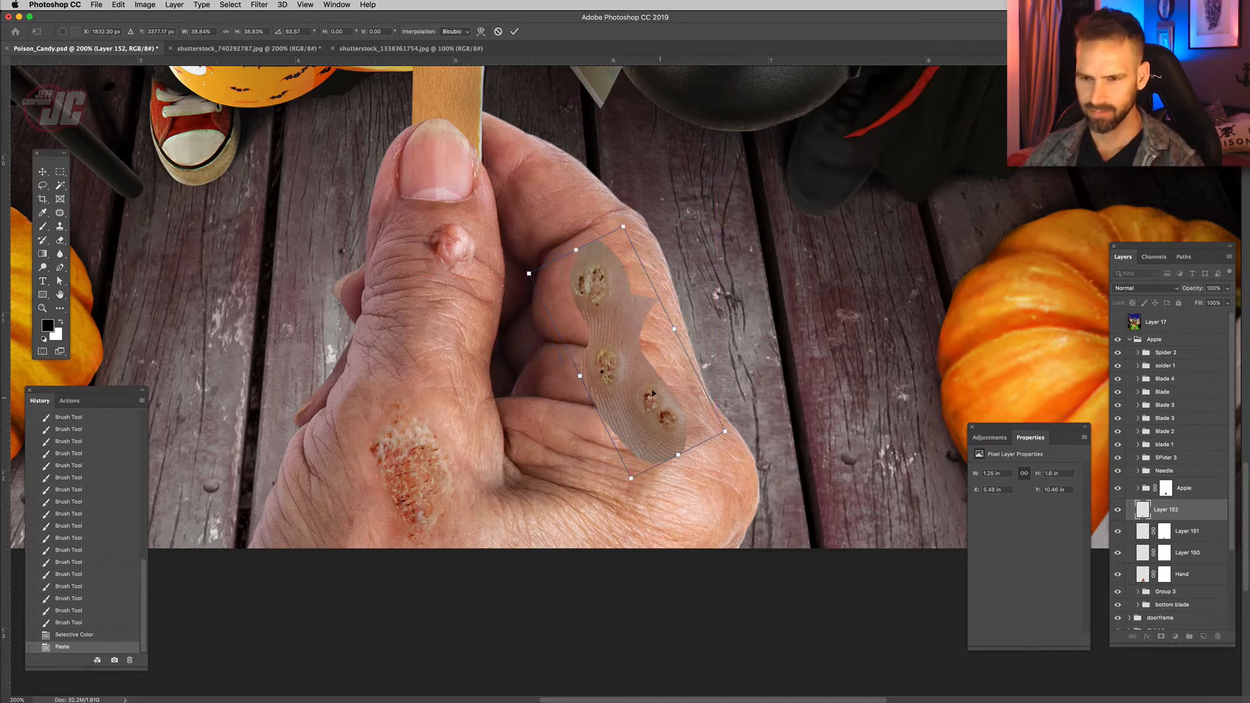
{"action": "key", "text": "Return"}
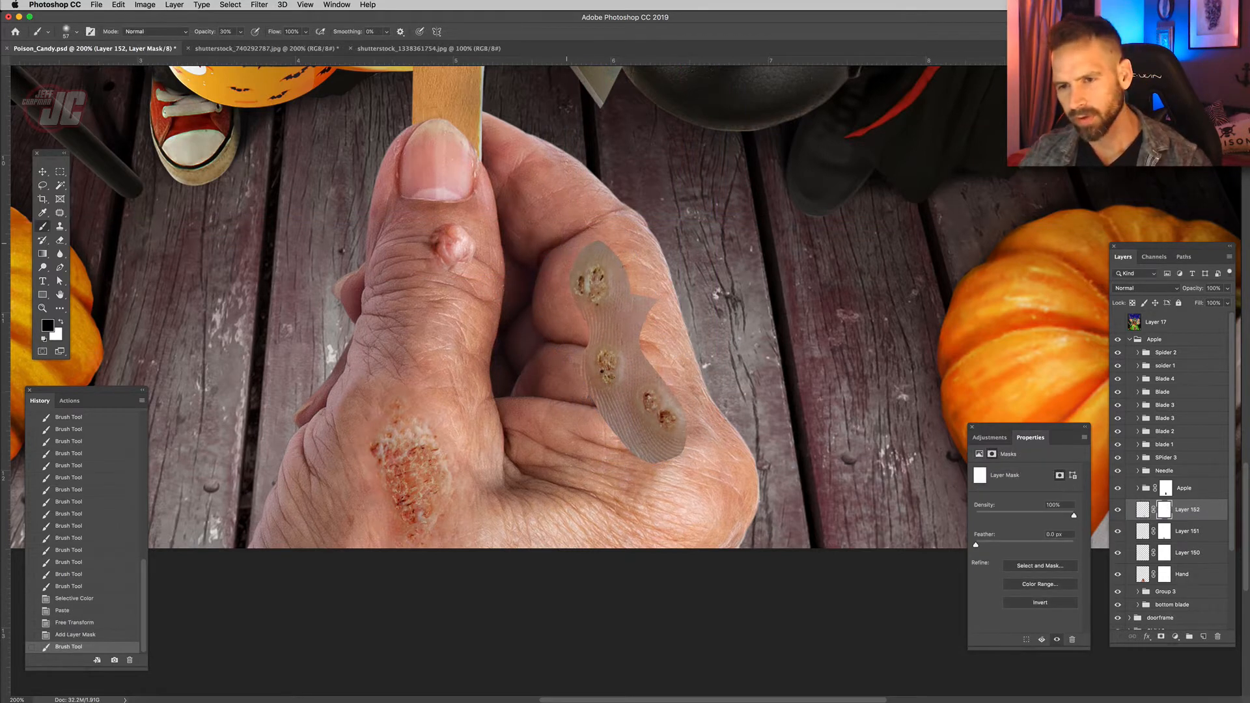
Paint black on the small warts' layer mask to hide the surrounding skin and leave only the warts.
{"action": "left_click_drag", "start_coordinate": [566, 243], "coordinate": [615, 251]}
{"action": "mouse_move", "coordinate": [616, 254]}
{"action": "left_mouse_down"}
{"action": "mouse_move", "coordinate": [573, 267]}
{"action": "mouse_move", "coordinate": [577, 319]}
{"action": "mouse_move", "coordinate": [622, 325]}
{"action": "mouse_move", "coordinate": [635, 299]}
{"action": "left_mouse_up"}
{"action": "left_click_drag", "start_coordinate": [558, 299], "coordinate": [642, 301]}
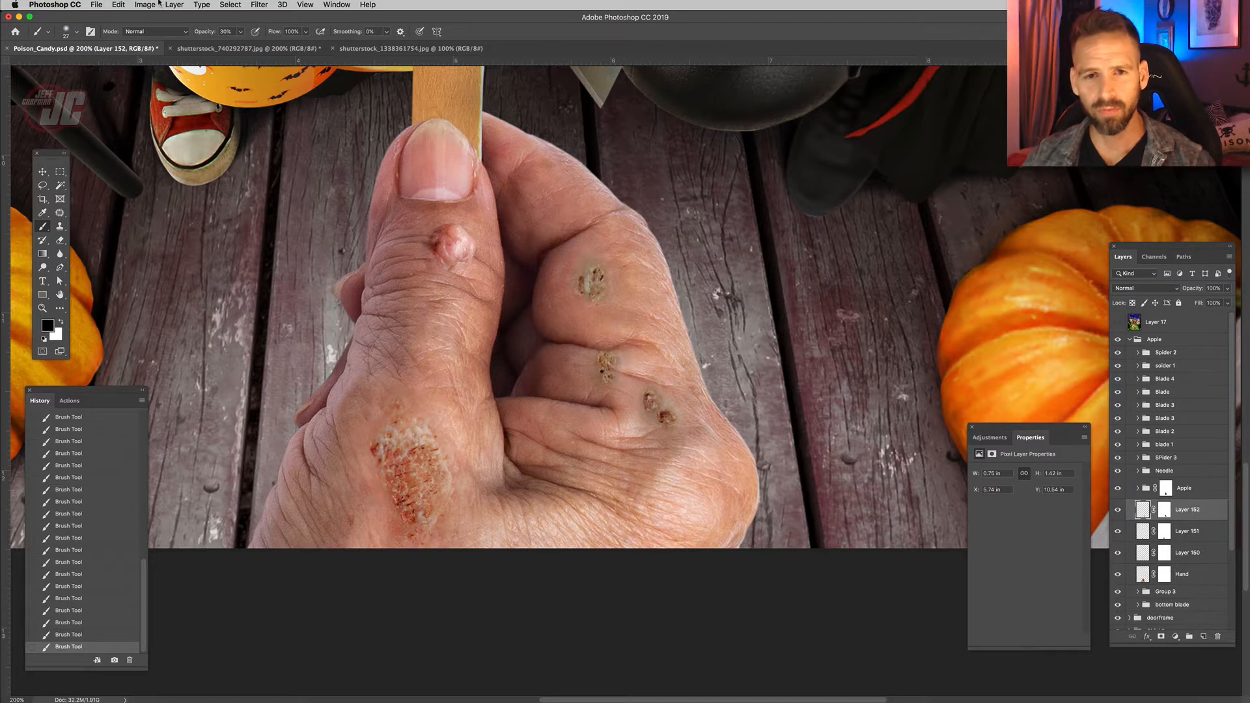
Raise the small warts' saturation to +19 and shift their hue slightly towards red with Hue/Saturation.
{"action": "left_click", "coordinate": [144, 5]}
{"action": "mouse_move", "coordinate": [169, 33]}
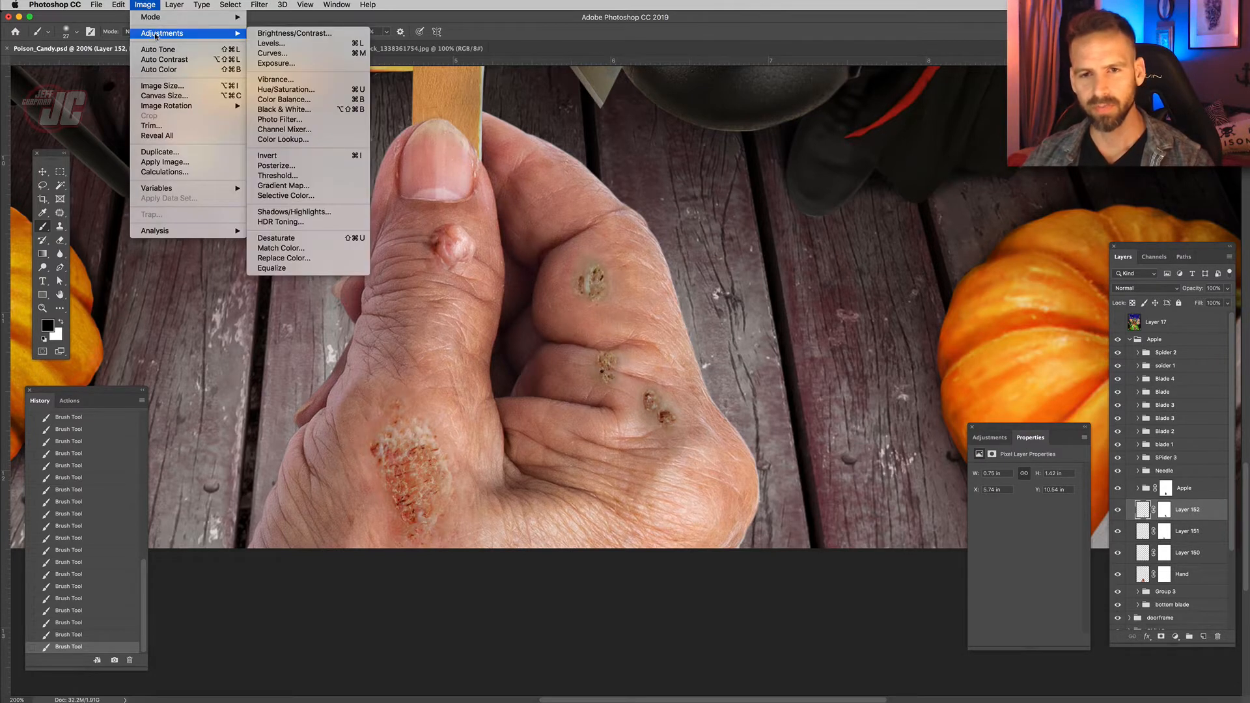
{"action": "left_click", "coordinate": [325, 94]}
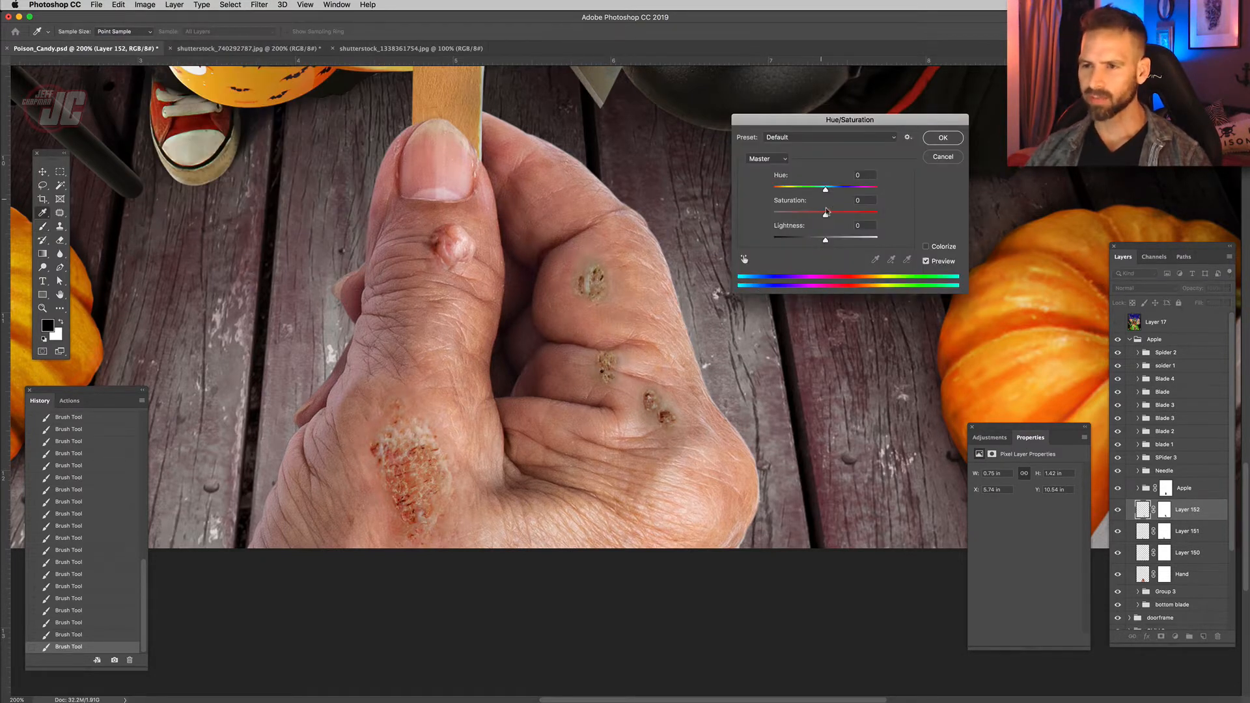
{"action": "left_click", "coordinate": [835, 215]}
{"action": "left_click", "coordinate": [816, 190]}
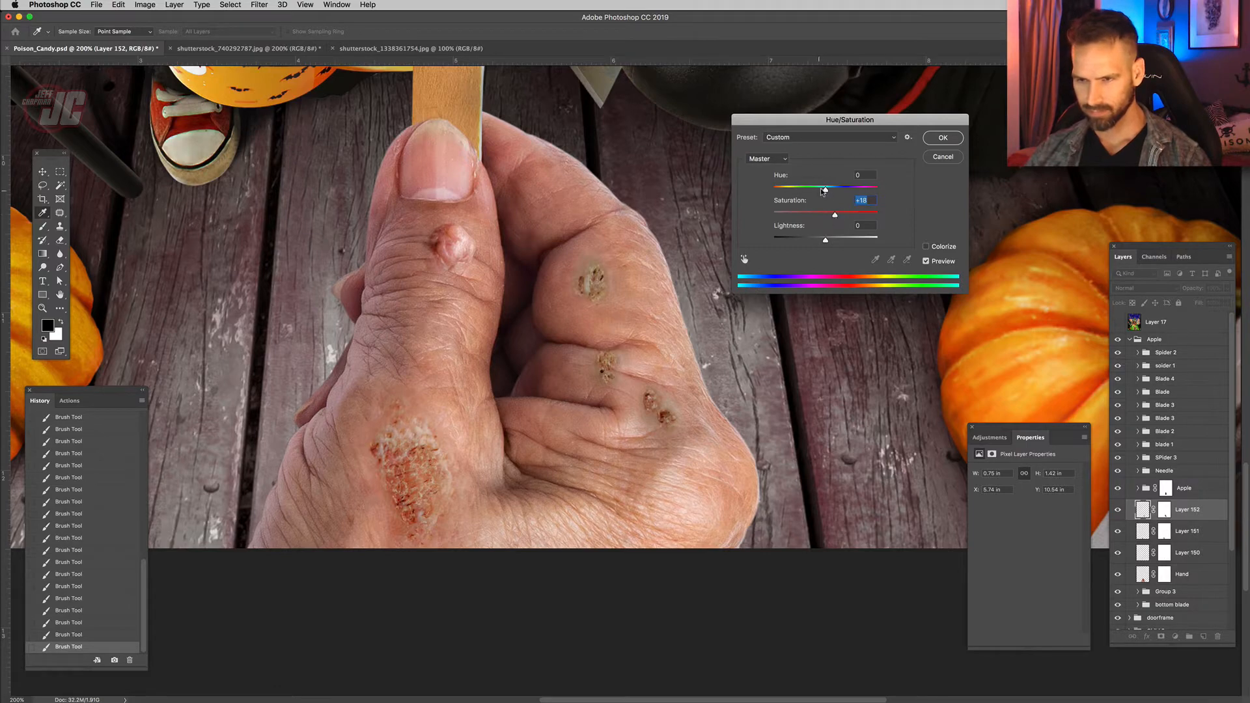
{"action": "left_click_drag", "start_coordinate": [816, 190], "coordinate": [823, 190]}
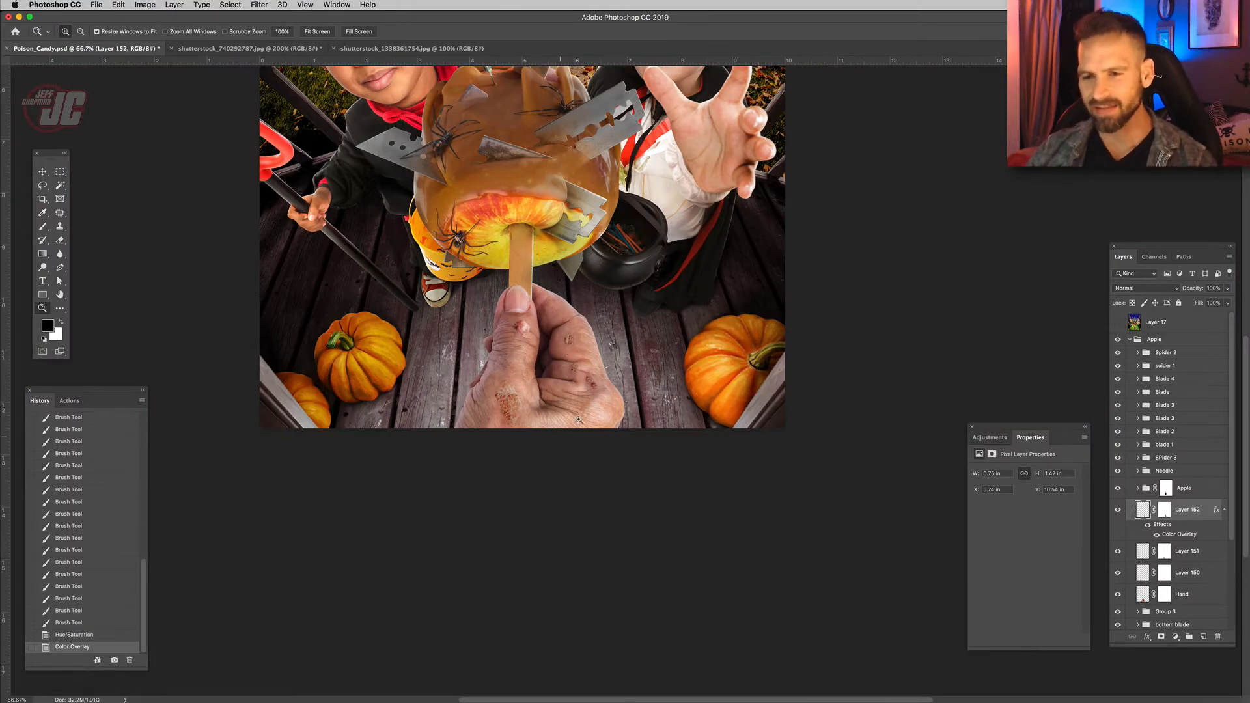
Collapse the Apple group and hide the layers and groups from Apple down to Child 1.
{"action": "left_click", "coordinate": [585, 402]}
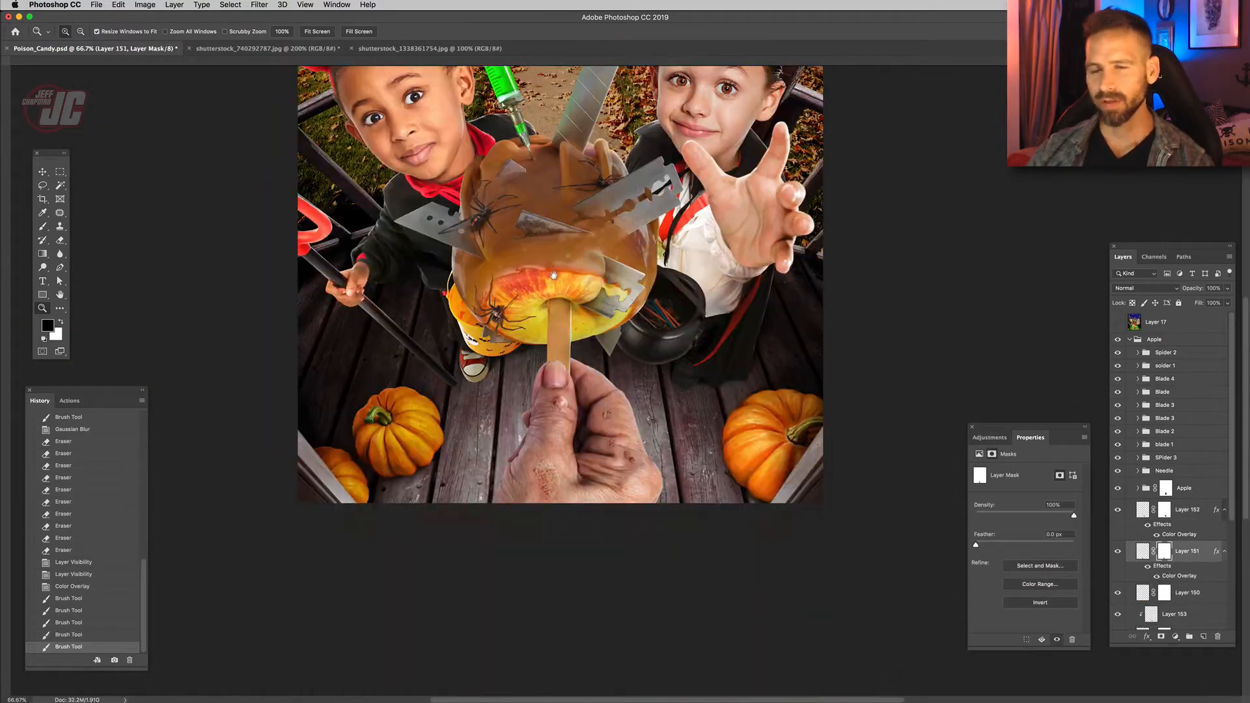
{"action": "left_click_drag", "start_coordinate": [554, 276], "coordinate": [559, 343]}
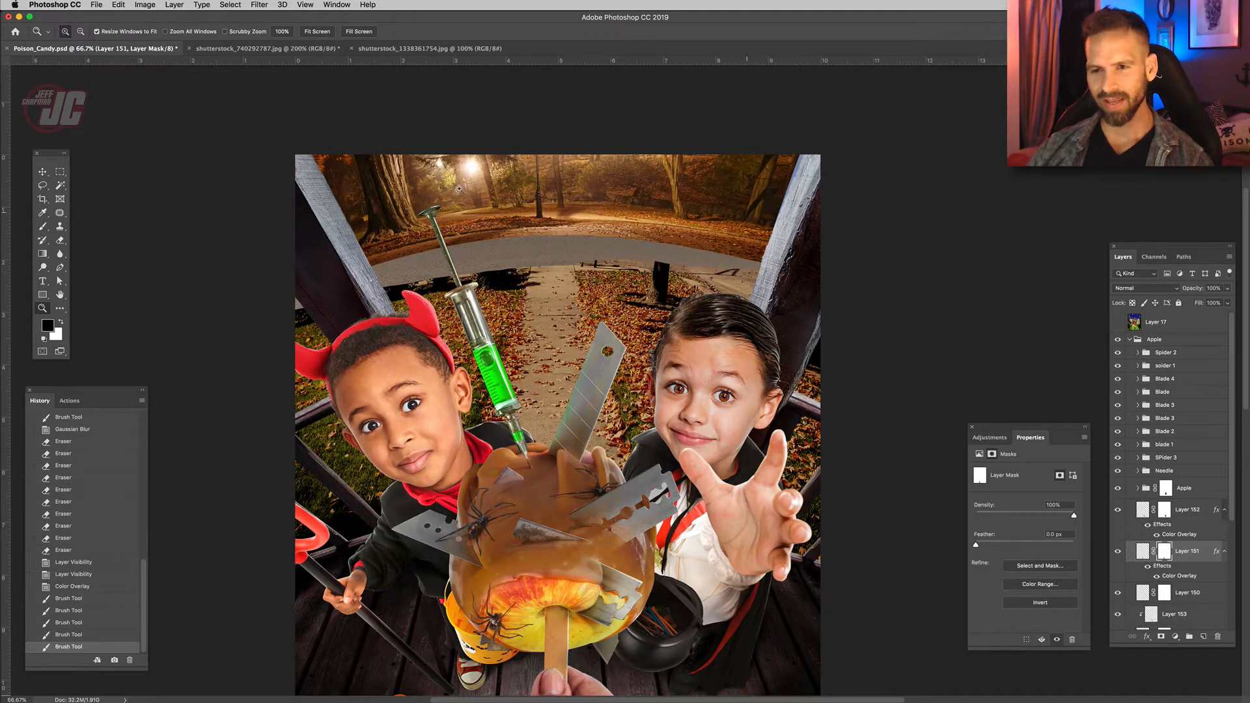
{"action": "left_click", "coordinate": [42, 172]}
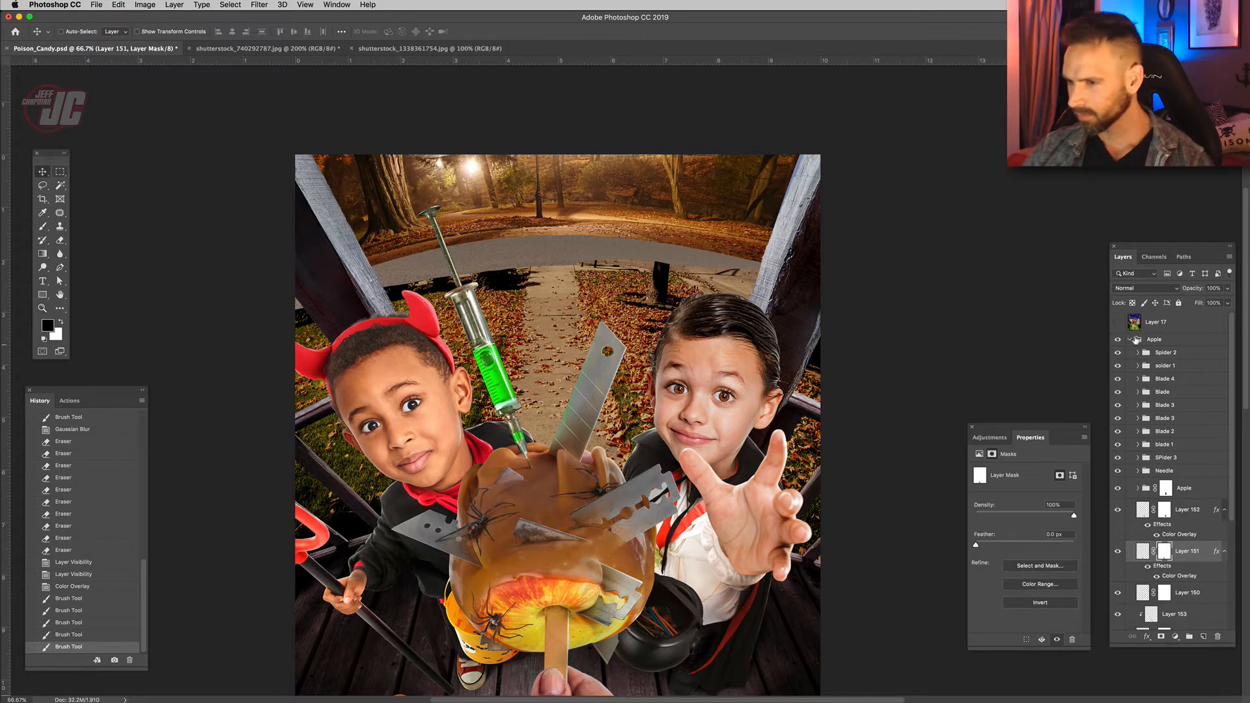
{"action": "left_click", "coordinate": [1131, 339]}
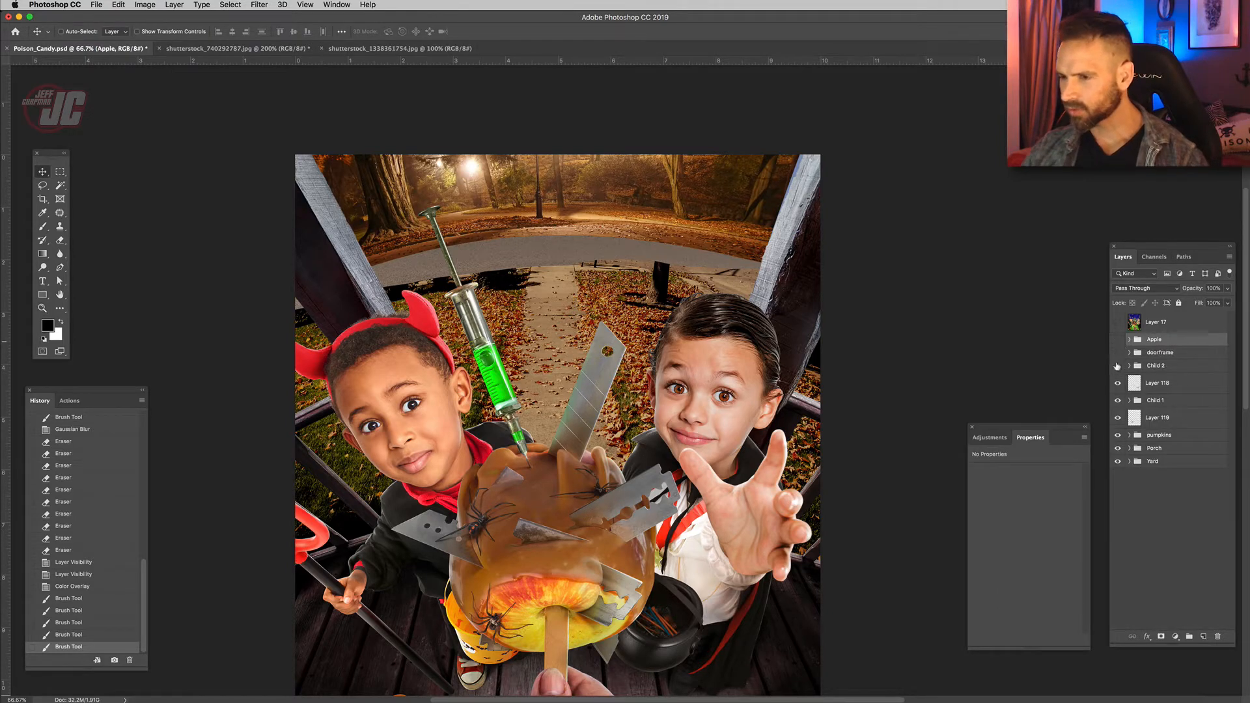
{"action": "left_click", "coordinate": [1118, 400]}
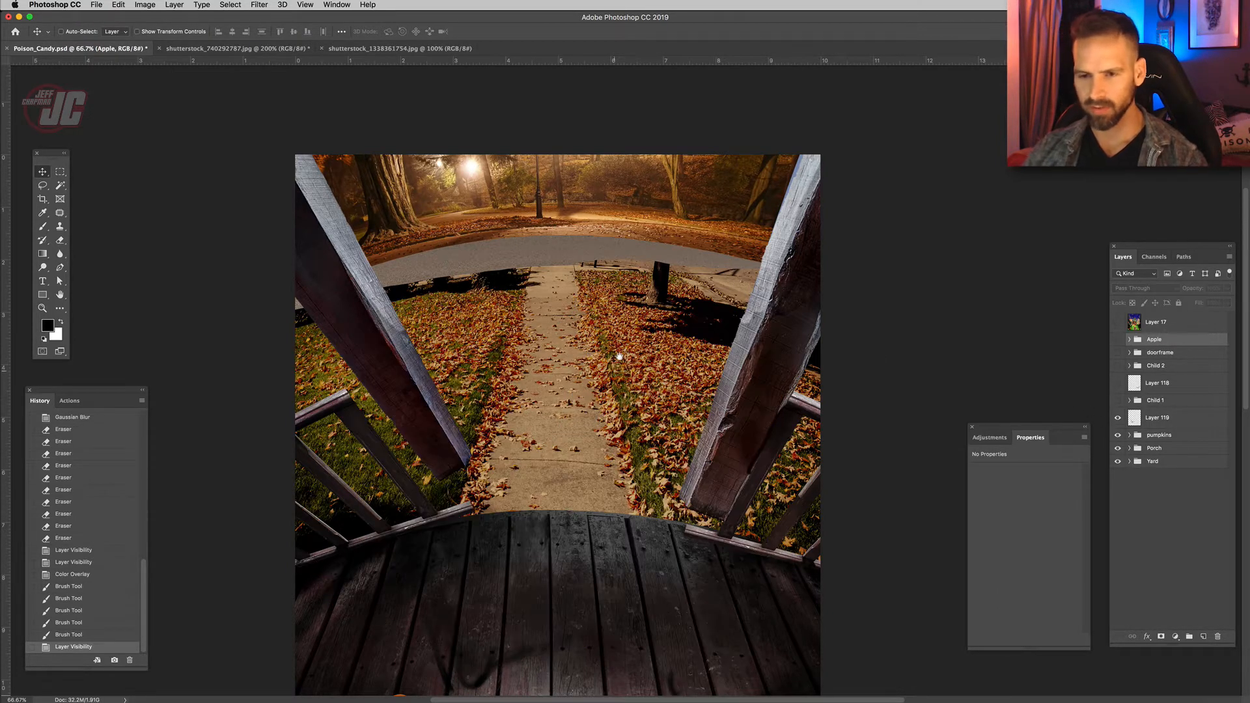
Hide Layer 119 and the pumpkins and Porch groups to isolate the yard background.
{"action": "left_click_drag", "start_coordinate": [619, 356], "coordinate": [620, 312]}
{"action": "key", "text": "super+r"}
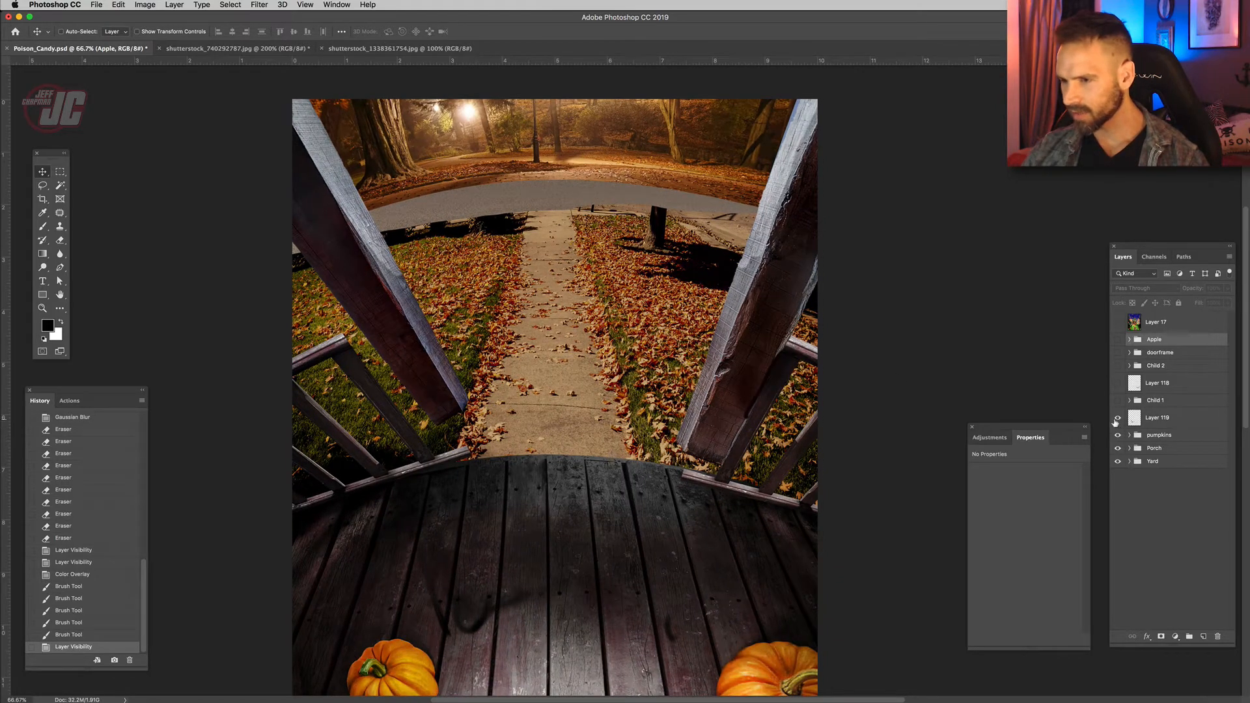
{"action": "left_click", "coordinate": [1118, 417]}
{"action": "left_click", "coordinate": [1118, 435]}
{"action": "left_click", "coordinate": [1118, 448]}
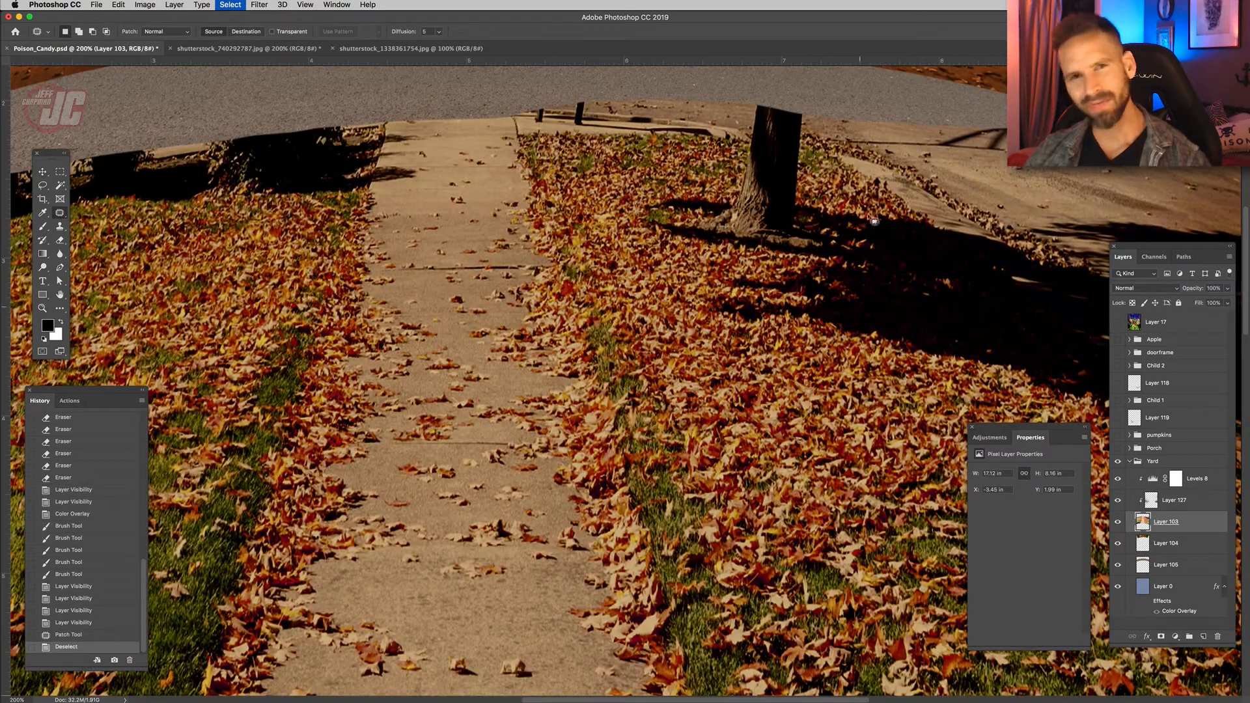
Patch the tree trunk base and its nearby shadow on Layer 103 with leaves from across the sidewalk, then deselect.
{"action": "left_click_drag", "start_coordinate": [510, 250], "coordinate": [683, 217]}
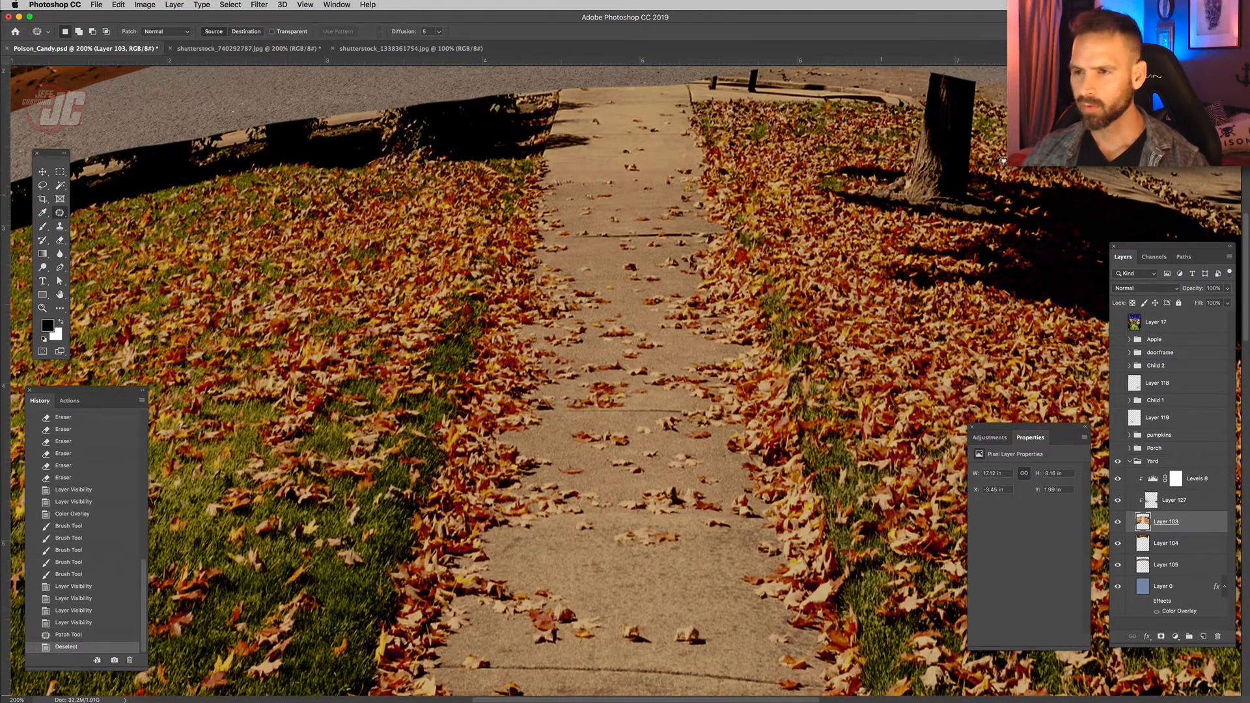
{"action": "mouse_move", "coordinate": [1004, 160]}
{"action": "left_mouse_down"}
{"action": "mouse_move", "coordinate": [821, 143]}
{"action": "mouse_move", "coordinate": [1048, 235]}
{"action": "mouse_move", "coordinate": [957, 125]}
{"action": "left_mouse_up"}
{"action": "mouse_move", "coordinate": [964, 206]}
{"action": "left_mouse_down"}
{"action": "mouse_move", "coordinate": [329, 312]}
{"action": "mouse_move", "coordinate": [274, 417]}
{"action": "mouse_move", "coordinate": [310, 331]}
{"action": "left_mouse_up"}
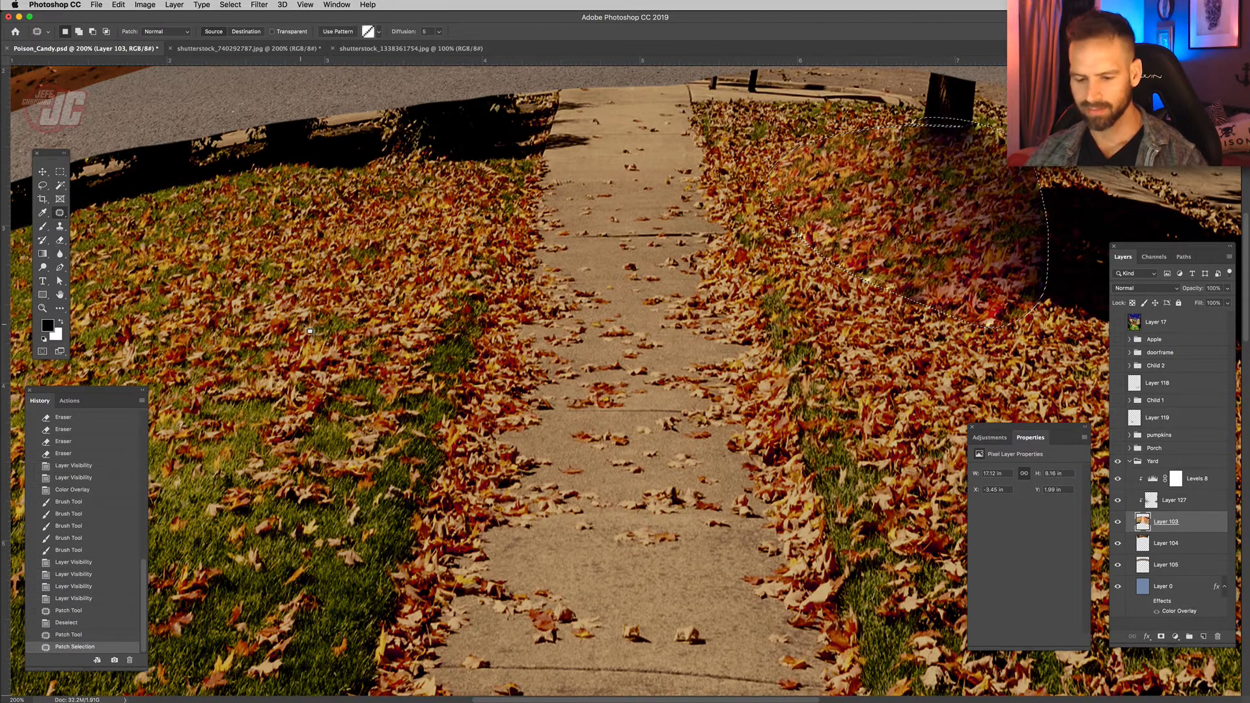
{"action": "key", "text": "super+d"}
Patch the next section of the dark tree shadow with the leaves just below it and deselect.
{"action": "left_click_drag", "start_coordinate": [1086, 235], "coordinate": [851, 195]}
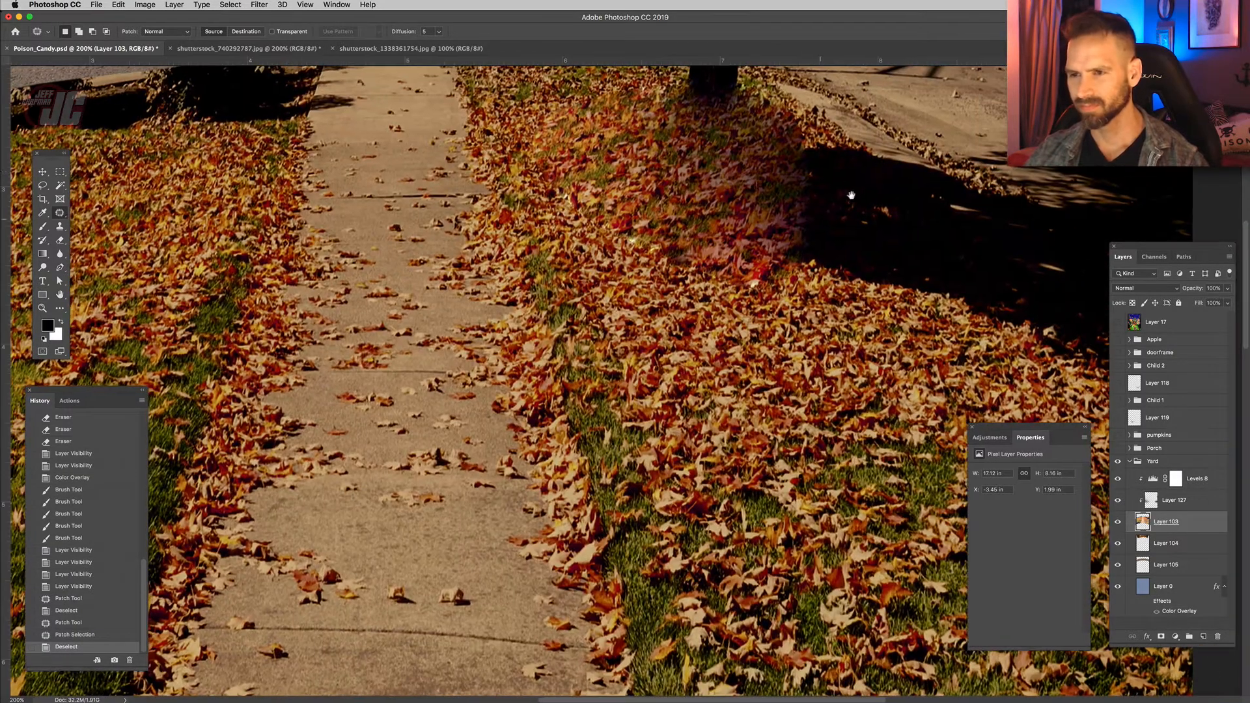
{"action": "mouse_move", "coordinate": [793, 138]}
{"action": "left_mouse_down"}
{"action": "mouse_move", "coordinate": [757, 171]}
{"action": "mouse_move", "coordinate": [895, 251]}
{"action": "mouse_move", "coordinate": [798, 135]}
{"action": "left_mouse_up"}
{"action": "left_click_drag", "start_coordinate": [820, 204], "coordinate": [830, 413]}
{"action": "key", "text": "super+d"}
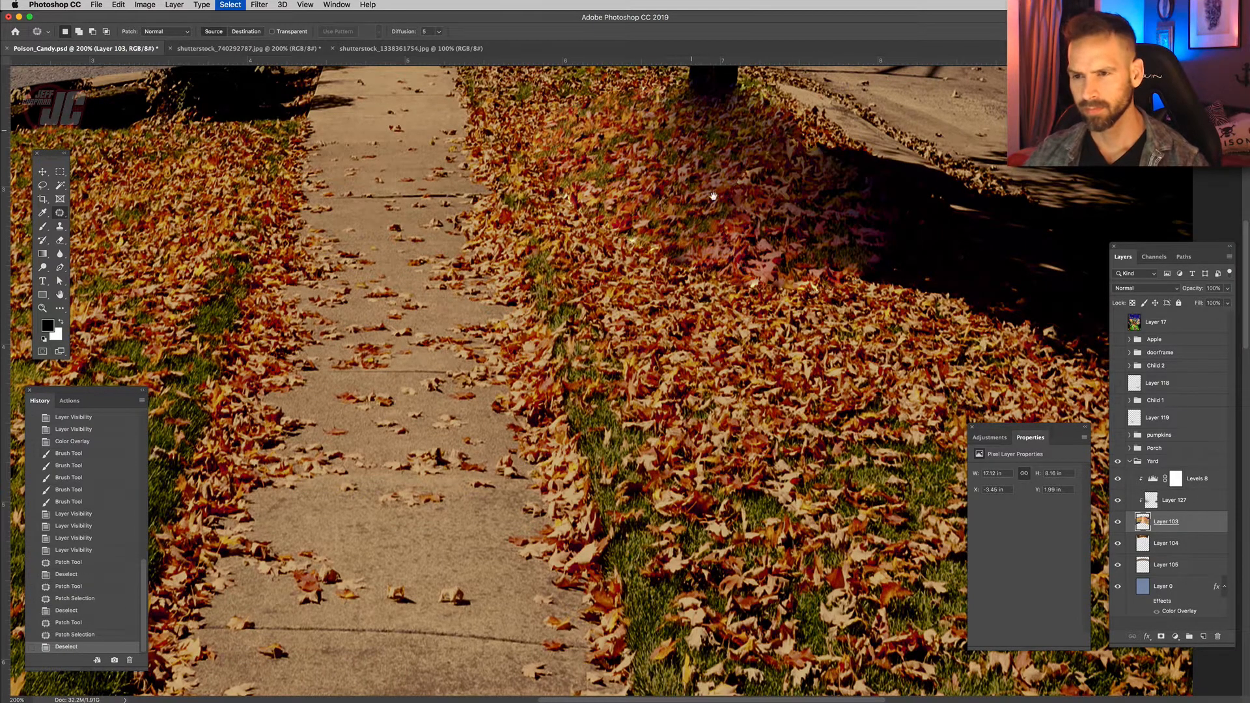
Clone leaves over the dark shadow beside the right porch post using a large, 0% hardness Clone Stamp brush.
{"action": "mouse_move", "coordinate": [714, 196]}
{"action": "left_mouse_down"}
{"action": "mouse_move", "coordinate": [739, 287]}
{"action": "mouse_move", "coordinate": [755, 201]}
{"action": "mouse_move", "coordinate": [671, 219]}
{"action": "left_mouse_up"}
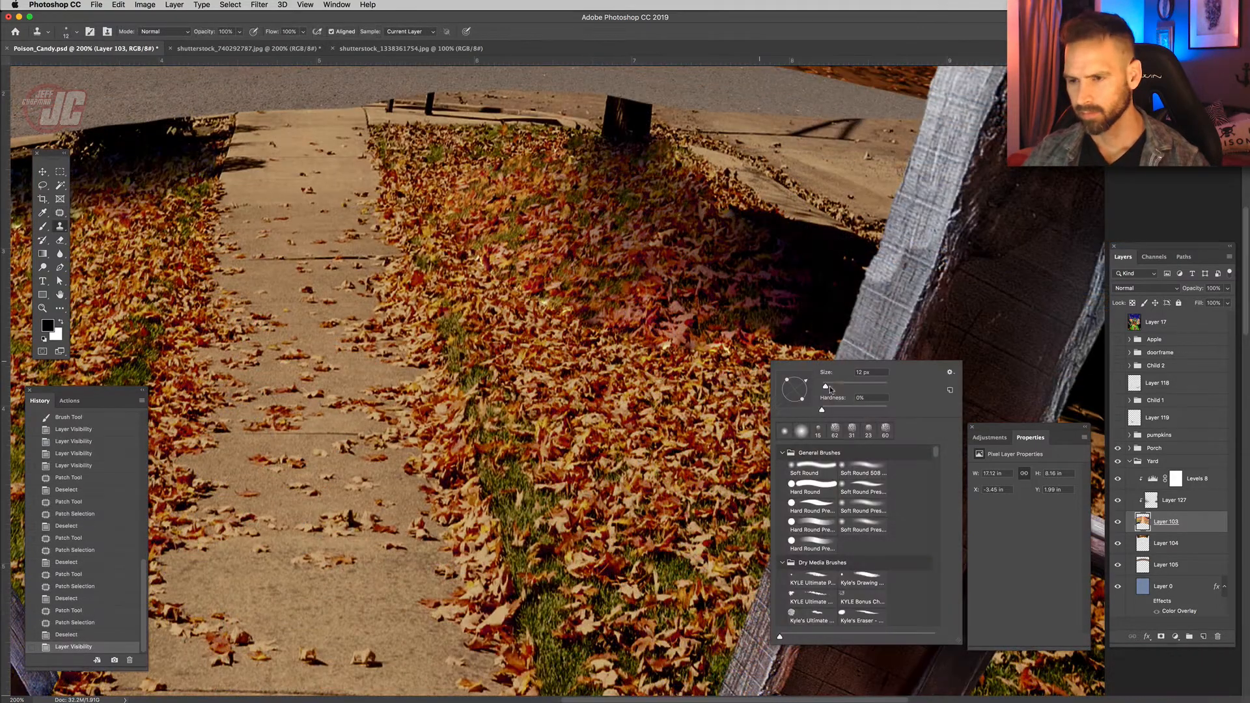
{"action": "key", "text": "]"}
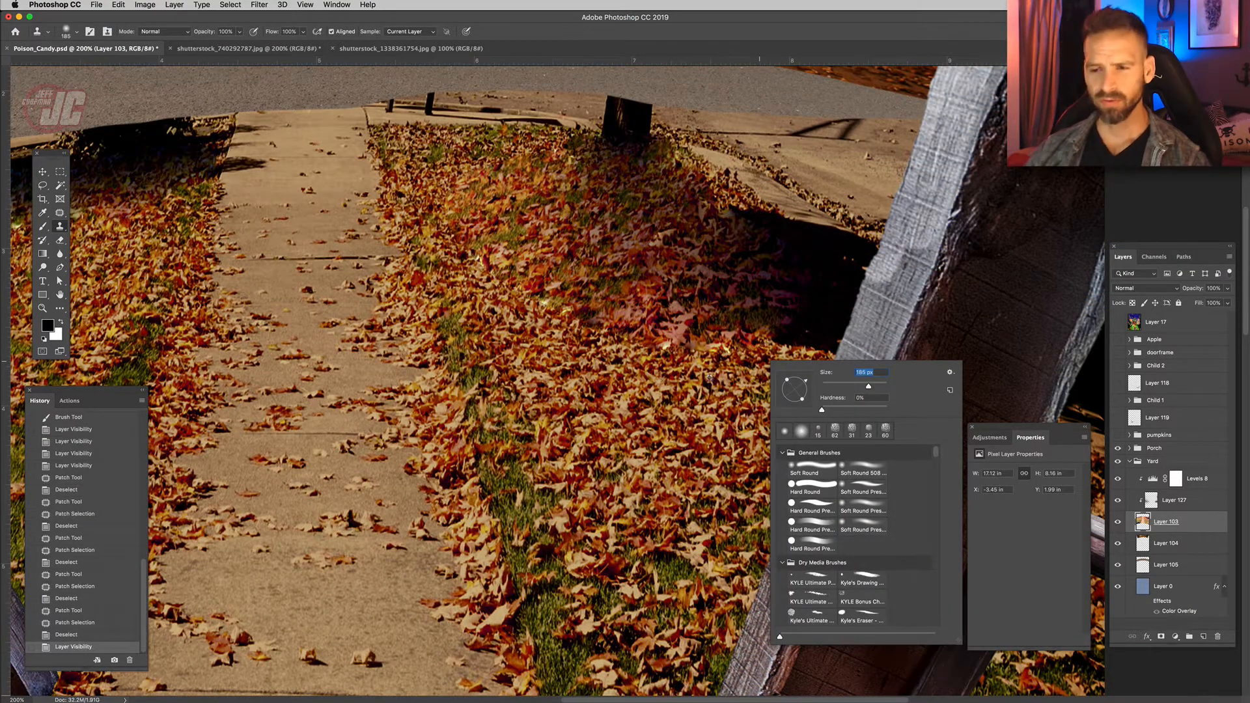
{"action": "left_click", "coordinate": [710, 378], "text": "alt"}
{"action": "mouse_move", "coordinate": [786, 343]}
{"action": "left_mouse_down"}
{"action": "mouse_move", "coordinate": [797, 323]}
{"action": "mouse_move", "coordinate": [759, 254]}
{"action": "mouse_move", "coordinate": [790, 276]}
{"action": "left_mouse_up"}
Resample near the curb with a smaller Clone Stamp brush and cover the remaining shadow along the lawn's edge.
{"action": "right_click", "coordinate": [724, 272]}
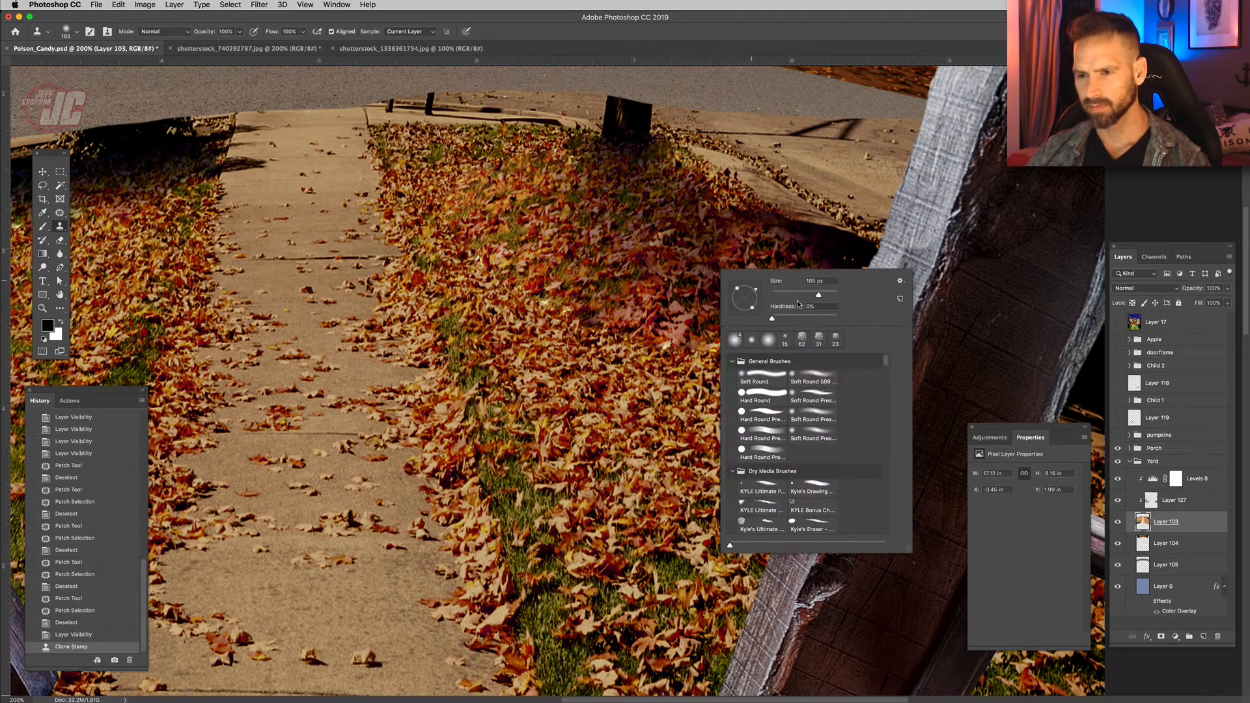
{"action": "left_click", "coordinate": [730, 177], "text": "alt"}
{"action": "left_click_drag", "start_coordinate": [791, 224], "coordinate": [827, 273]}
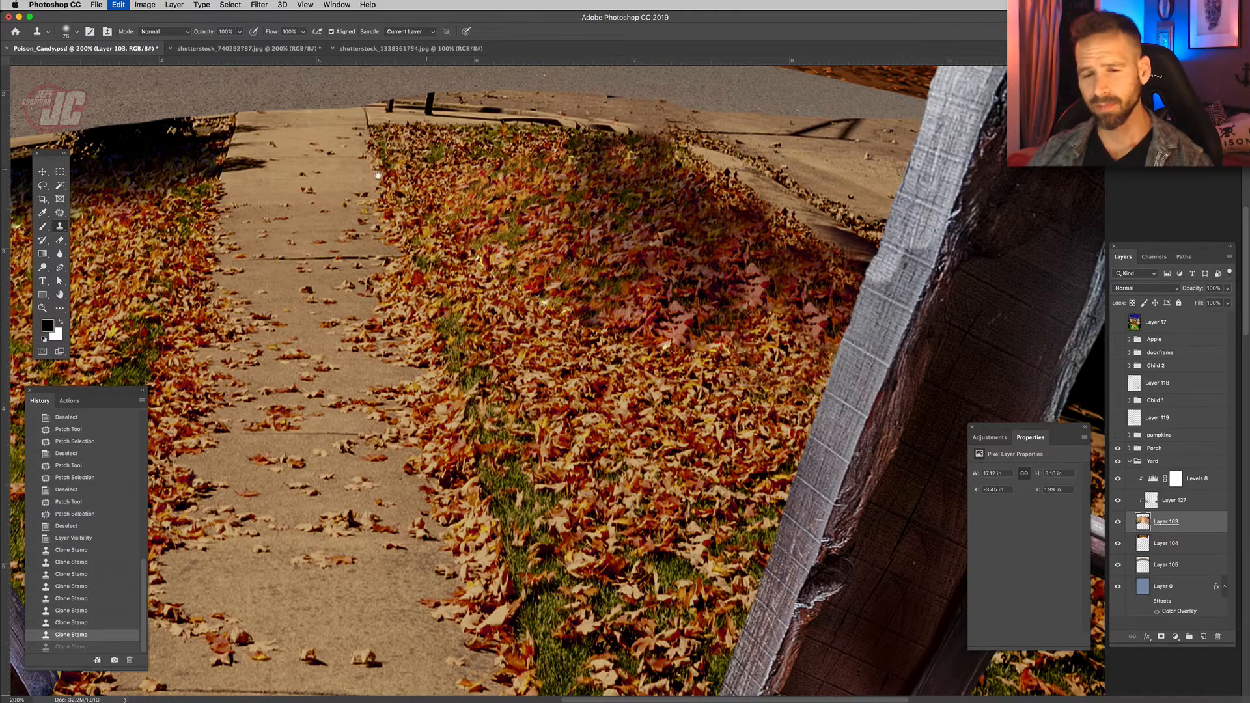
{"action": "scroll", "coordinate": [378, 176], "scroll_direction": "left", "scroll_amount": 15}
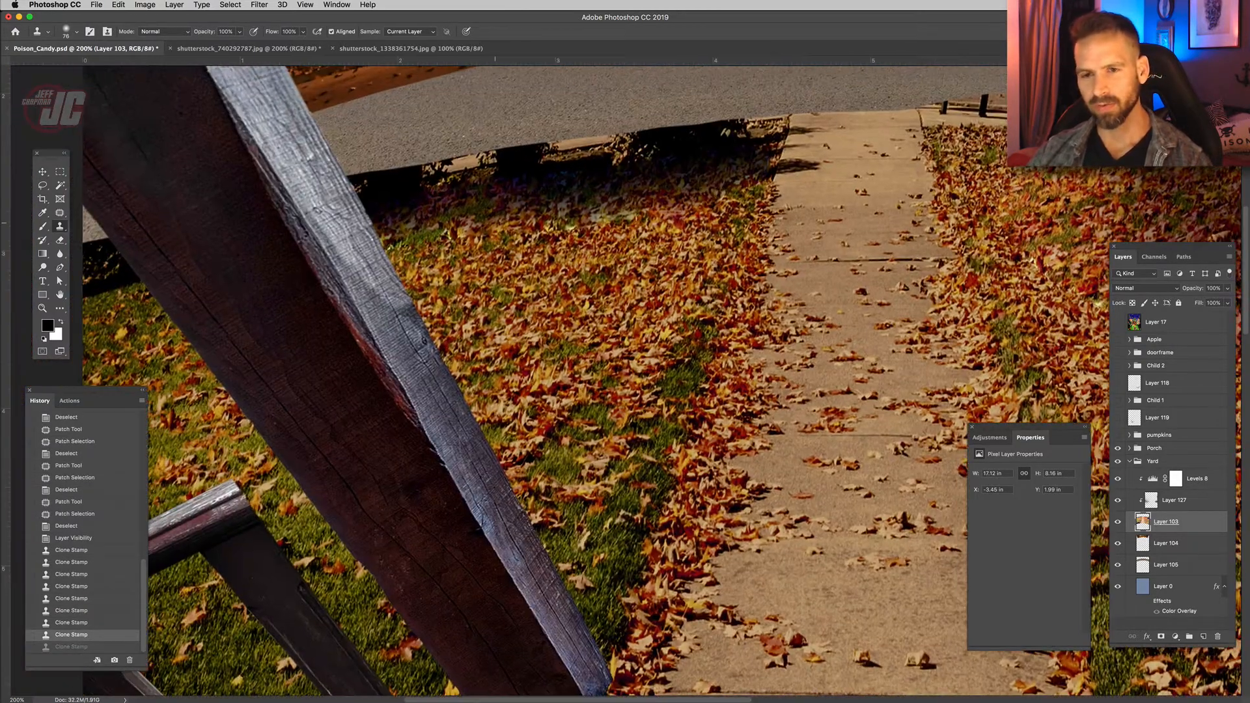
Clone leaves over the dark shadow that remains along the lawn's far edge beside the road.
{"action": "mouse_move", "coordinate": [383, 209]}
{"action": "left_mouse_down"}
{"action": "mouse_move", "coordinate": [469, 195]}
{"action": "mouse_move", "coordinate": [501, 214]}
{"action": "mouse_move", "coordinate": [560, 208]}
{"action": "mouse_move", "coordinate": [585, 243]}
{"action": "mouse_move", "coordinate": [651, 179]}
{"action": "mouse_move", "coordinate": [658, 189]}
{"action": "left_mouse_up"}
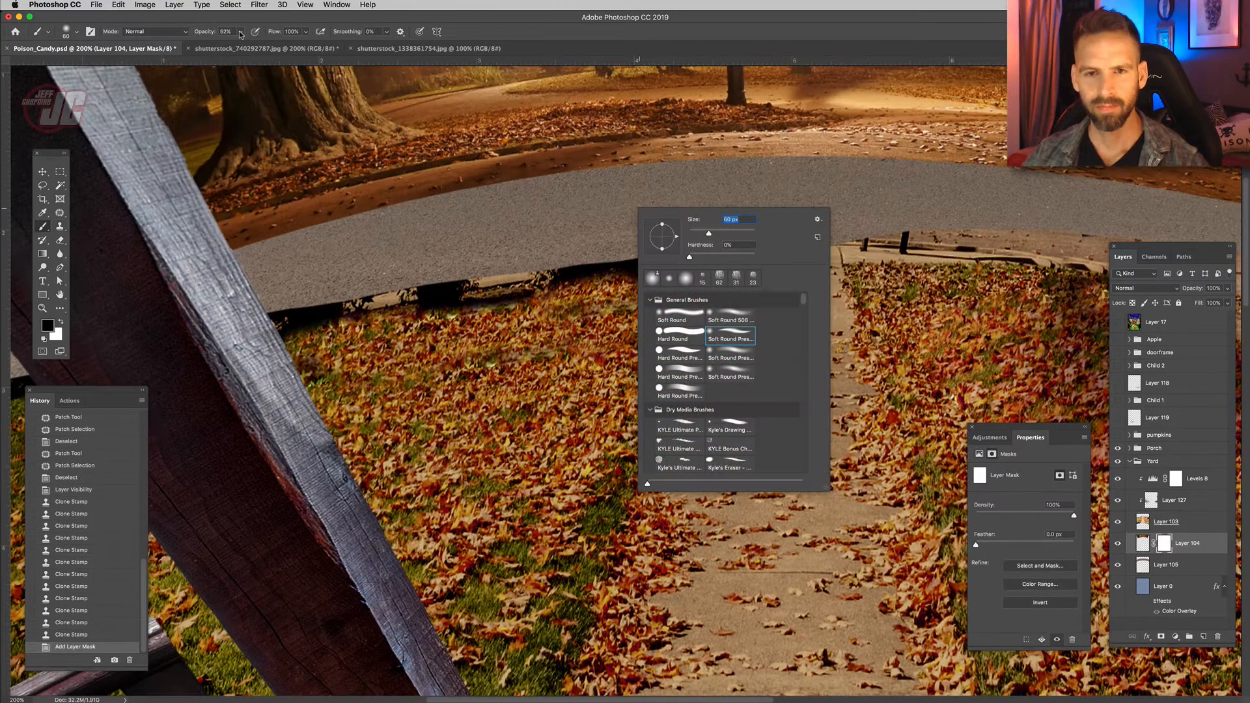
Blend the far edge of the road by painting black on Layer 104's mask with a soft 60 px brush at 53% opacity.
{"action": "left_click", "coordinate": [240, 32]}
{"action": "mouse_move", "coordinate": [241, 245]}
{"action": "left_mouse_down"}
{"action": "mouse_move", "coordinate": [387, 210]}
{"action": "mouse_move", "coordinate": [280, 228]}
{"action": "left_mouse_up"}
{"action": "left_click_drag", "start_coordinate": [231, 233], "coordinate": [456, 197]}
{"action": "left_click_drag", "start_coordinate": [355, 218], "coordinate": [551, 175]}
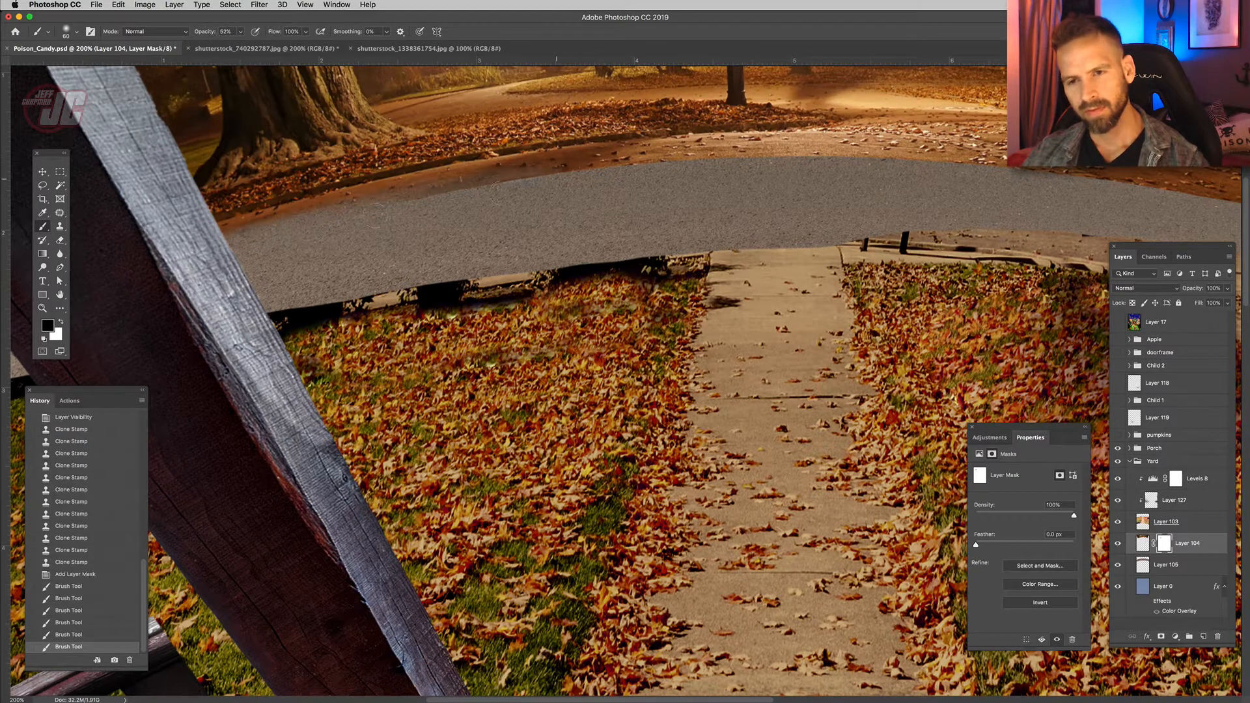
{"action": "left_click_drag", "start_coordinate": [420, 193], "coordinate": [589, 171]}
{"action": "mouse_move", "coordinate": [476, 179]}
{"action": "left_mouse_down"}
{"action": "mouse_move", "coordinate": [619, 159]}
{"action": "mouse_move", "coordinate": [502, 184]}
{"action": "left_mouse_up"}
{"action": "left_click_drag", "start_coordinate": [609, 155], "coordinate": [775, 144]}
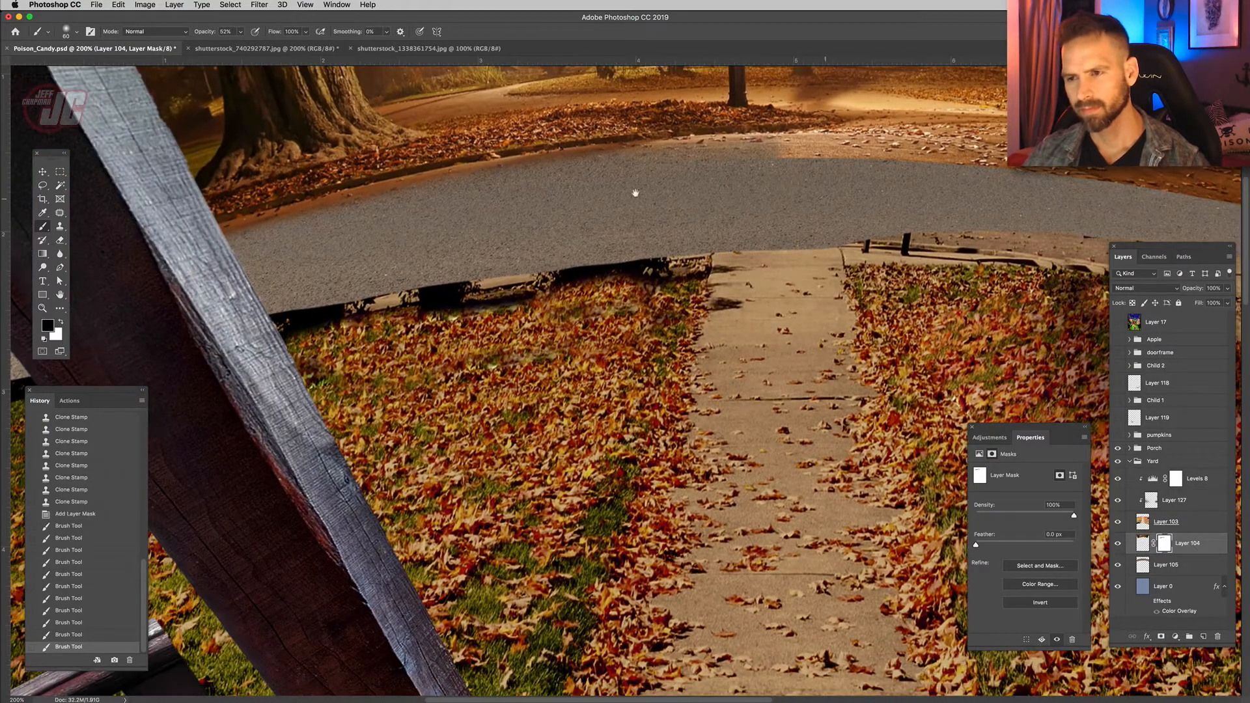
{"action": "left_click_drag", "start_coordinate": [890, 178], "coordinate": [588, 184]}
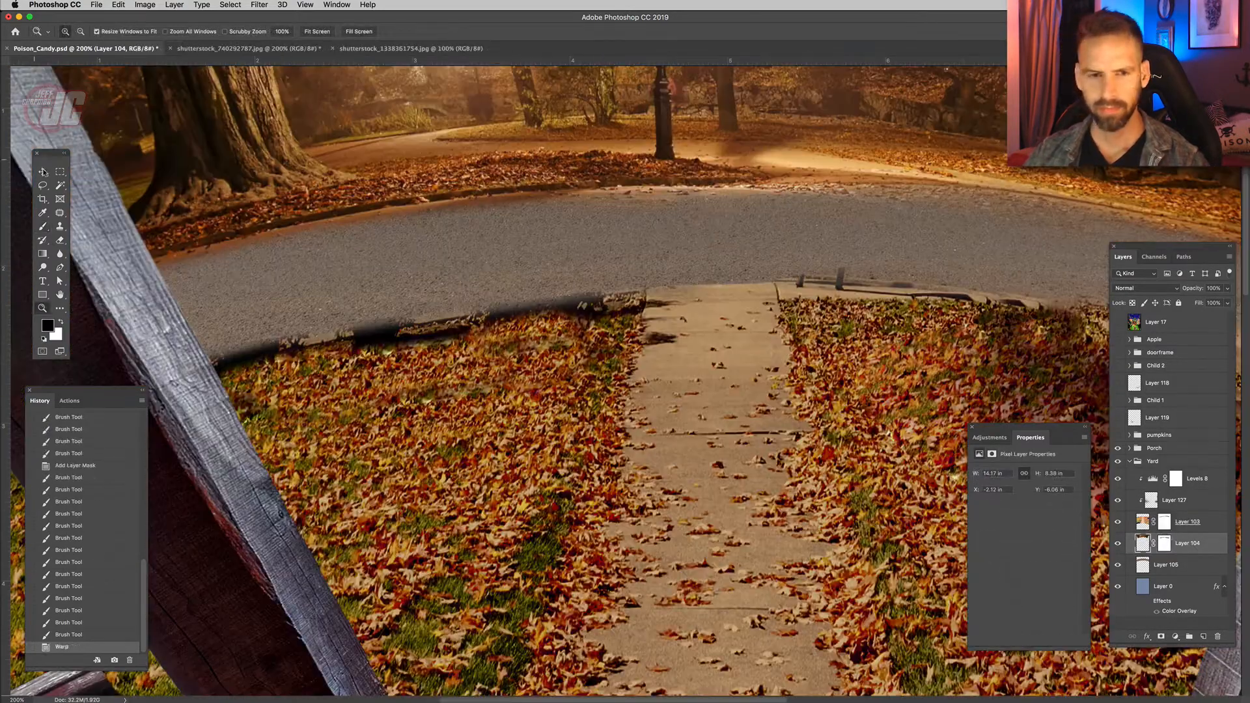
Identify the road layer, Layer 105, by toggling its visibility and darken it with Levels, setting the midtone input to 0.72.
{"action": "key", "text": "v"}
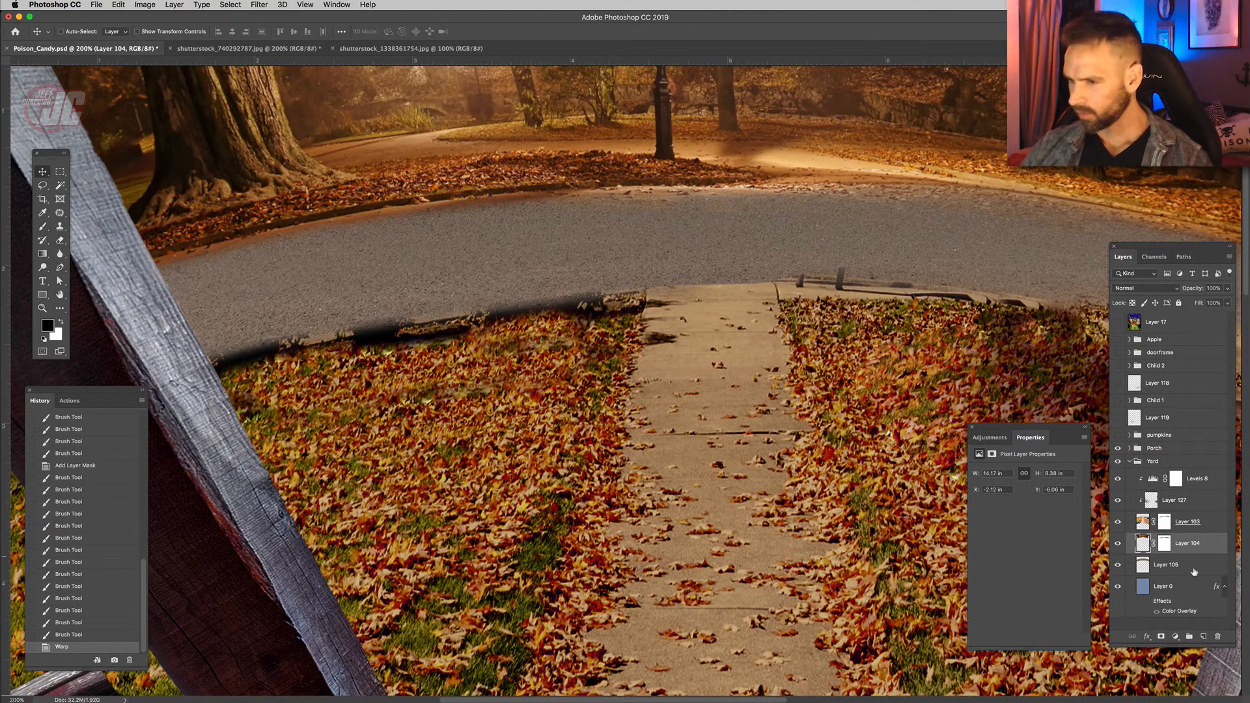
{"action": "left_click", "coordinate": [1134, 566]}
{"action": "left_click", "coordinate": [1119, 565]}
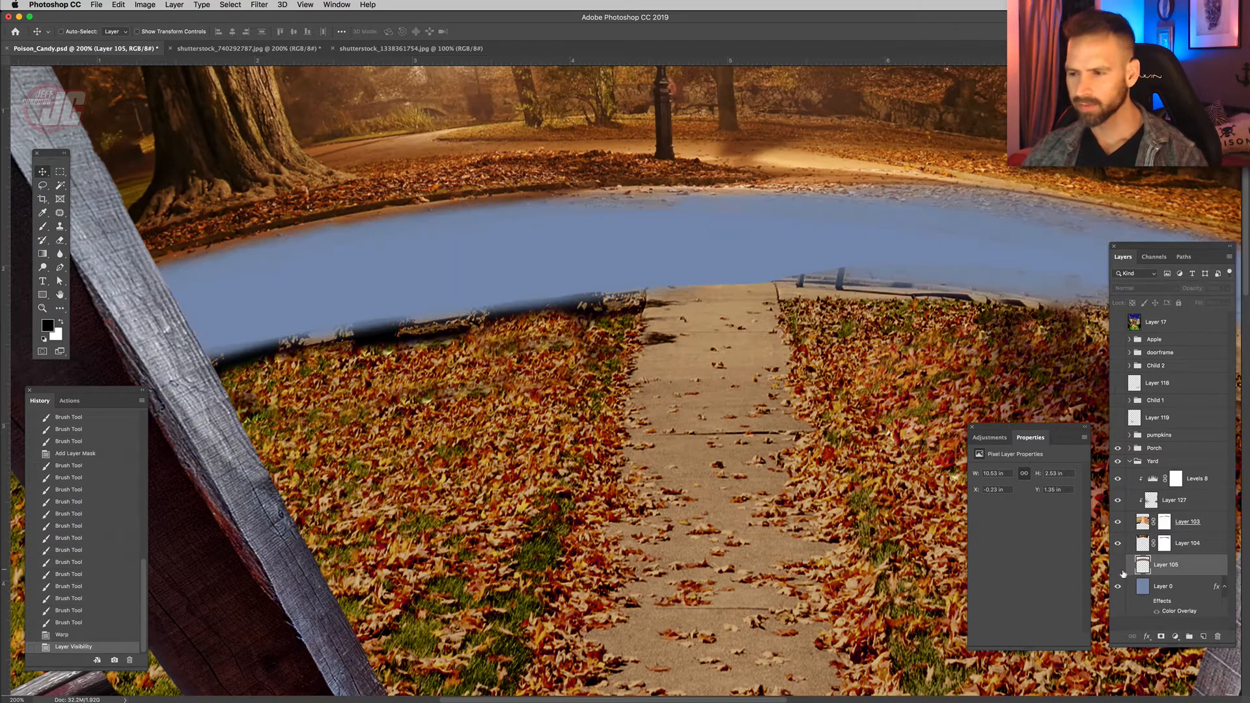
{"action": "left_click", "coordinate": [1118, 564]}
{"action": "left_click", "coordinate": [144, 4]}
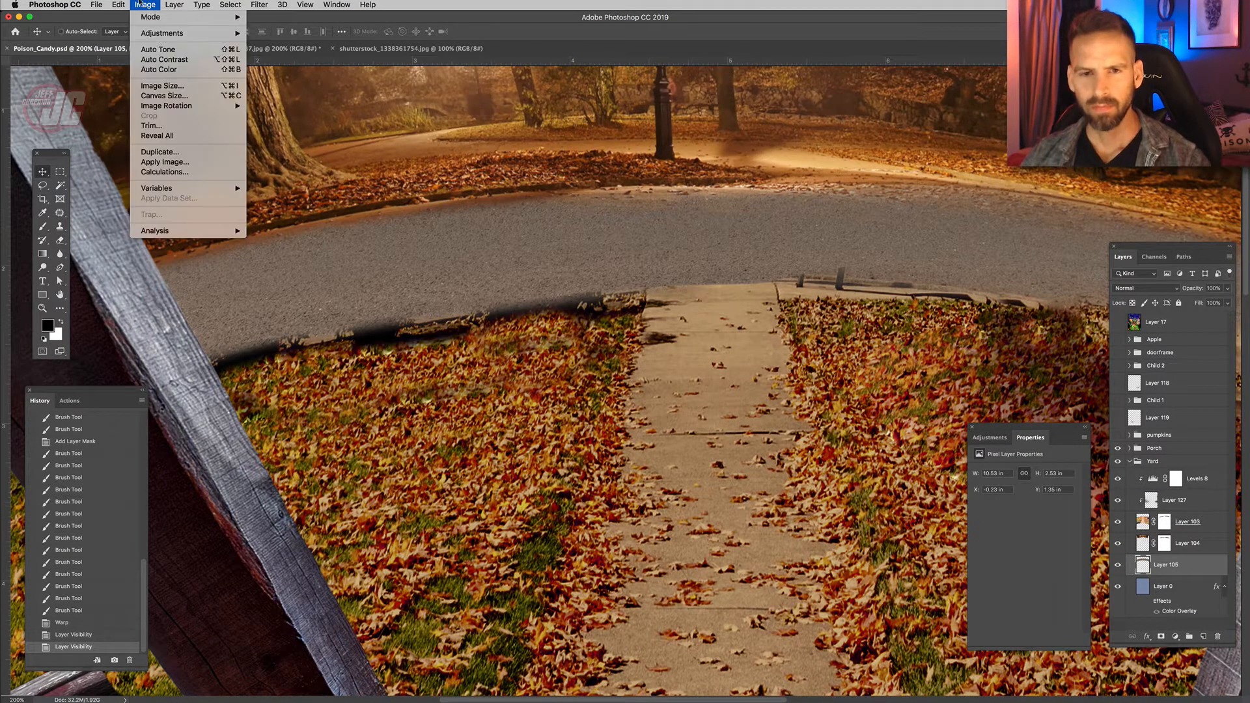
{"action": "mouse_move", "coordinate": [163, 33]}
{"action": "left_click", "coordinate": [280, 42]}
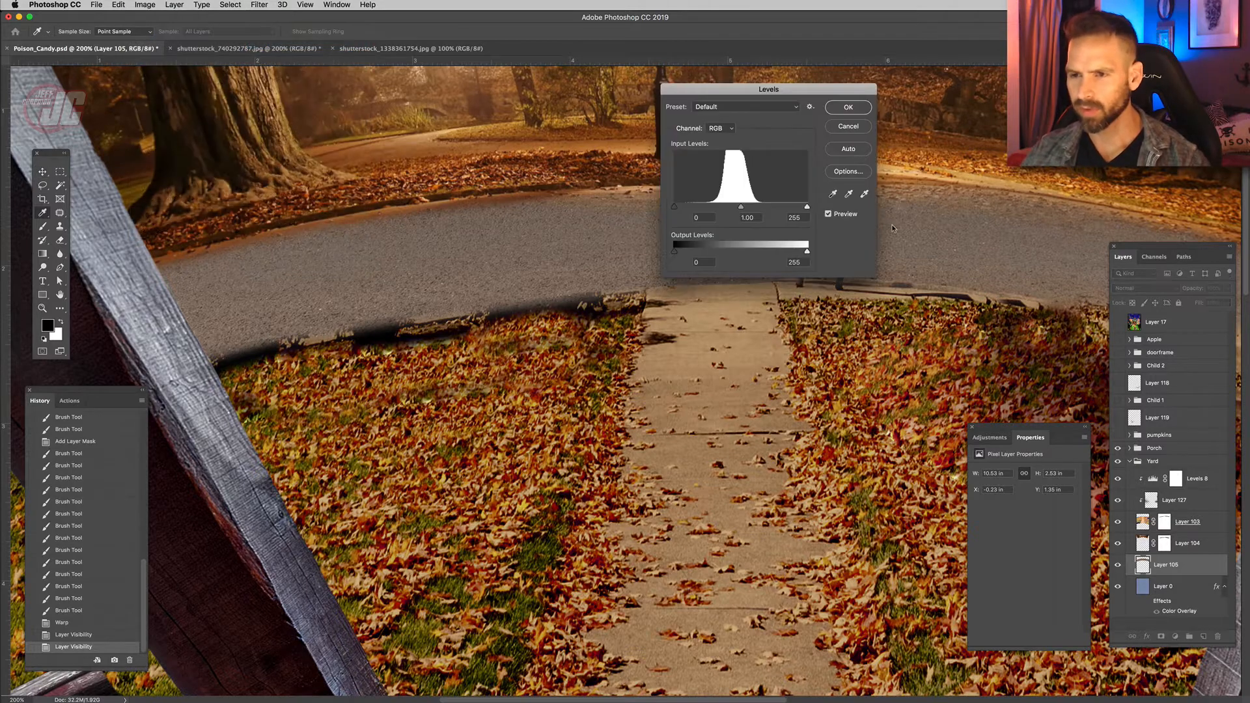
{"action": "left_click_drag", "start_coordinate": [787, 89], "coordinate": [800, 316]}
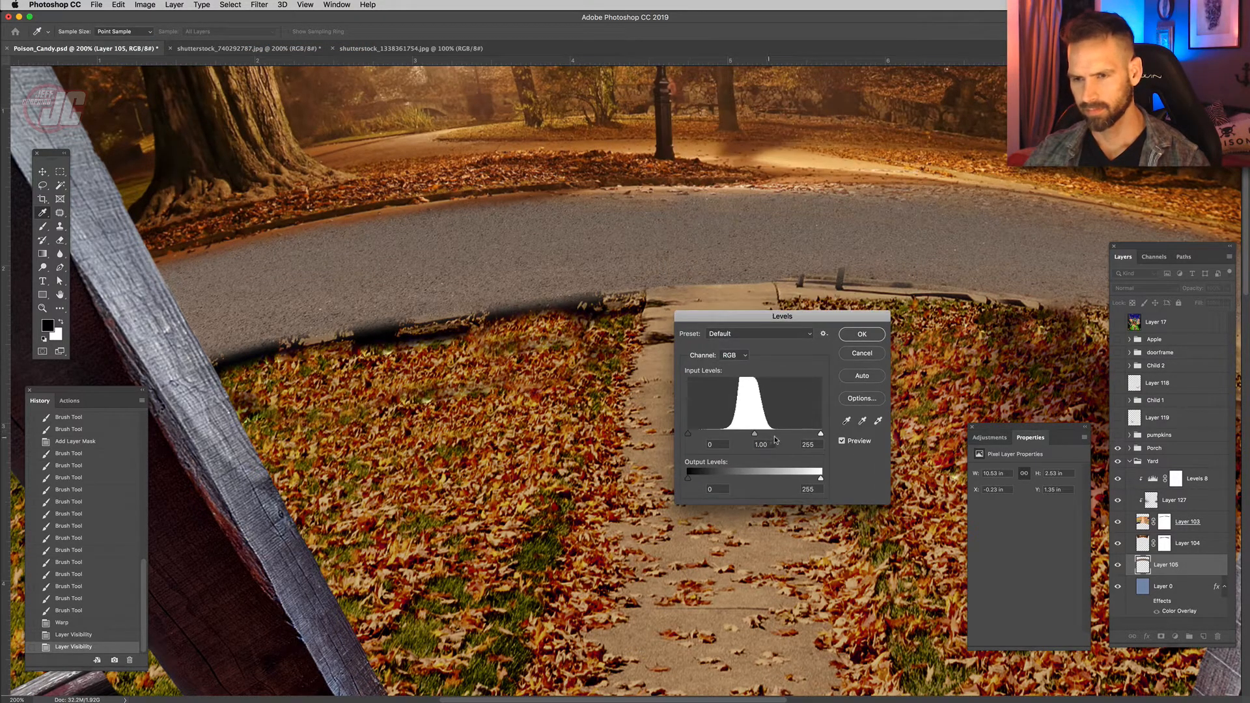
{"action": "left_click_drag", "start_coordinate": [755, 434], "coordinate": [770, 435]}
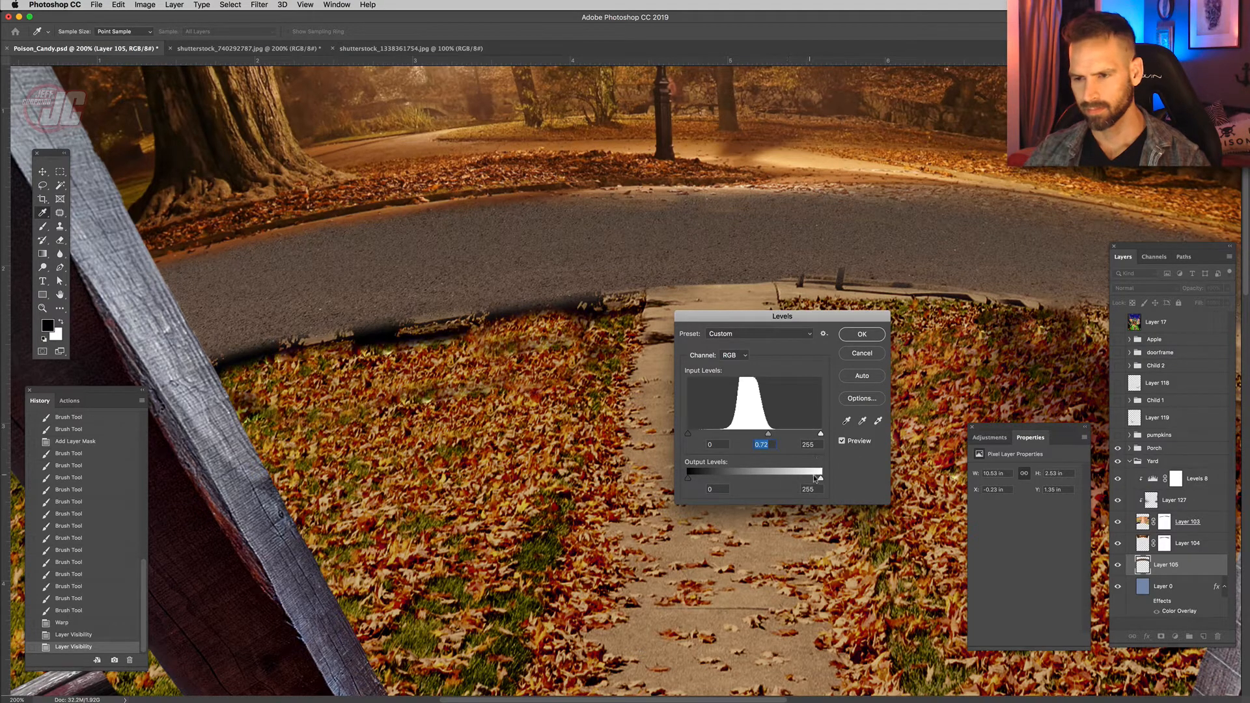
{"action": "key", "text": "Return"}
Add a Color Overlay to Layer 105 using a dark brown sampled from the leafy bank beyond the road.
{"action": "double_click", "coordinate": [1165, 555]}
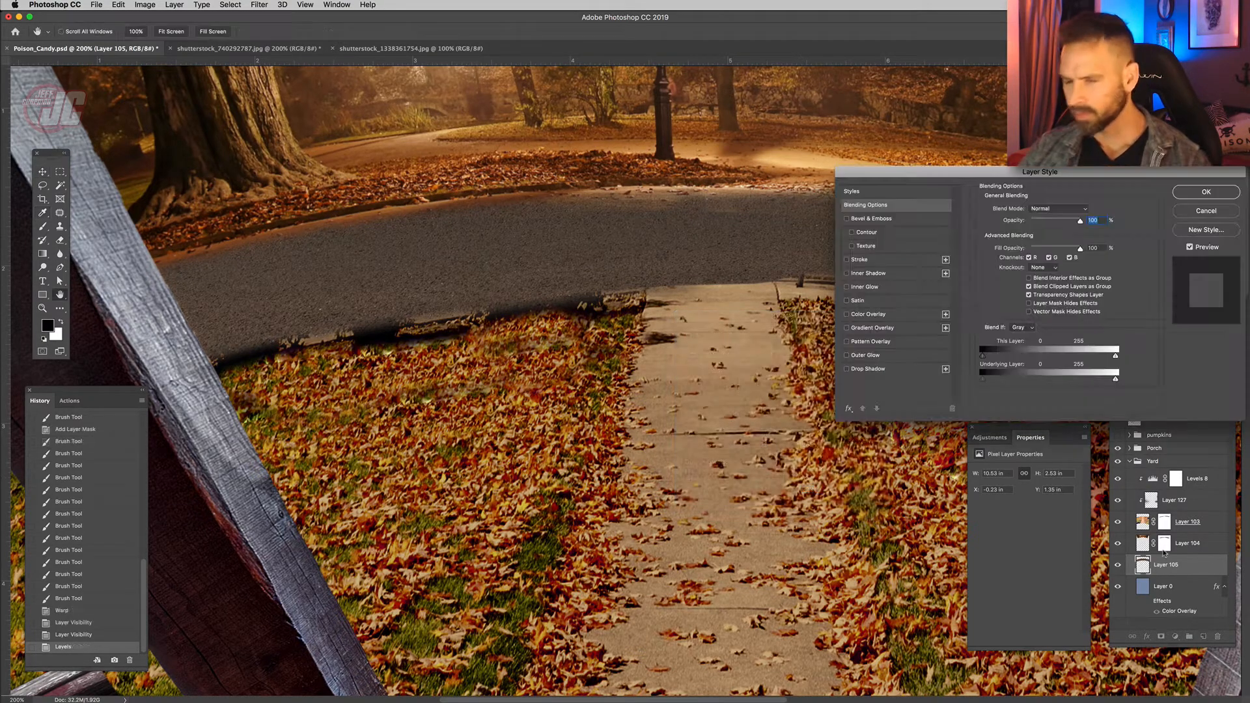
{"action": "left_click_drag", "start_coordinate": [963, 168], "coordinate": [618, 326]}
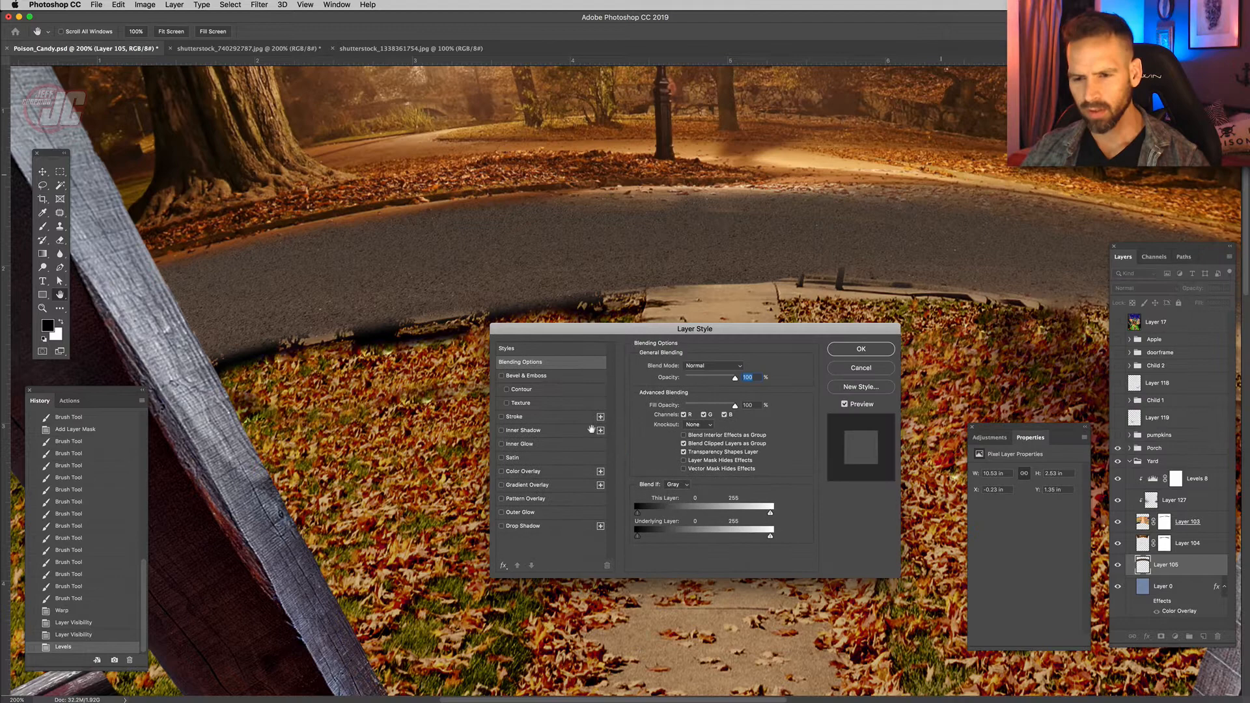
{"action": "left_click", "coordinate": [532, 472]}
{"action": "left_click", "coordinate": [740, 366]}
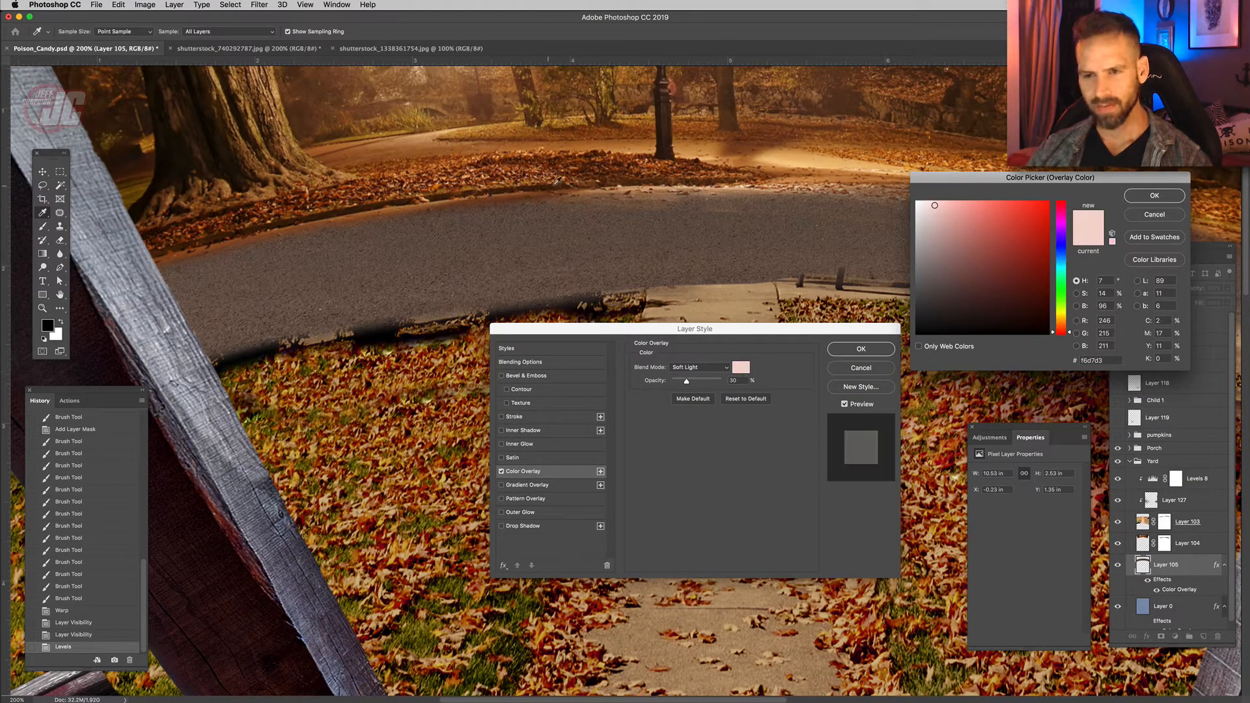
{"action": "left_click", "coordinate": [554, 183]}
{"action": "left_click", "coordinate": [1156, 196]}
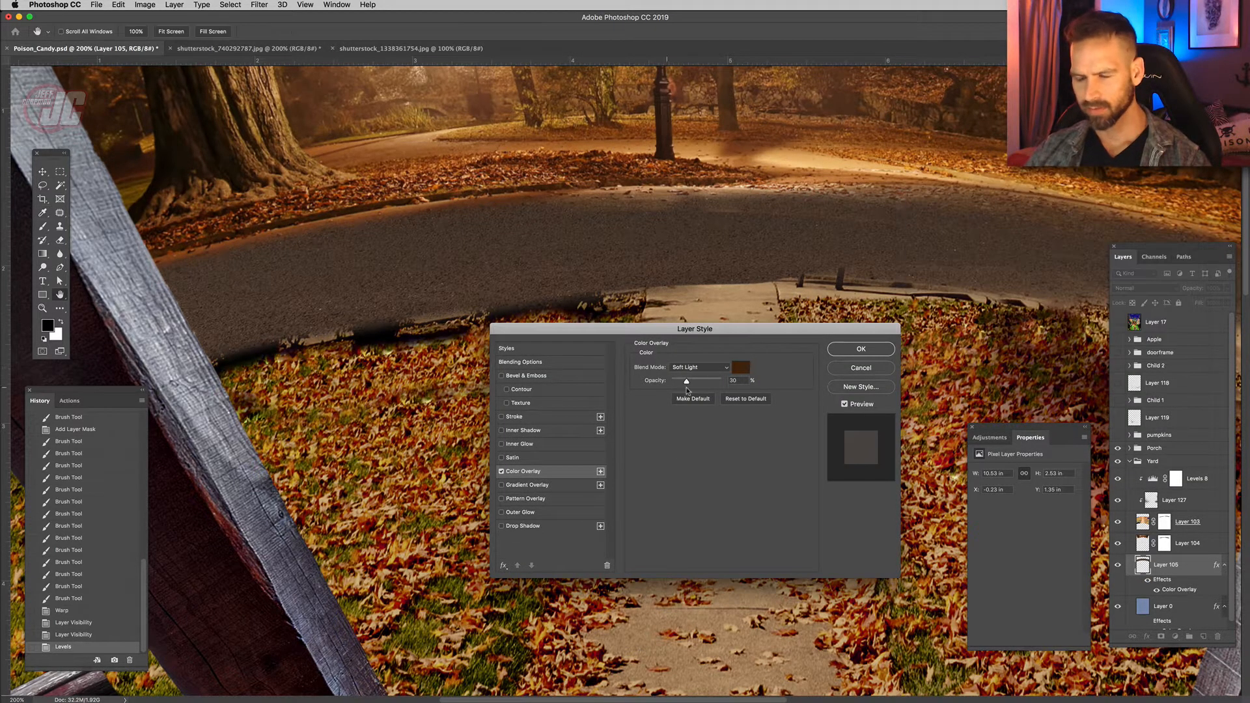
Set the road's Color Overlay blend mode to Color with 57% opacity and apply the layer style.
{"action": "left_click", "coordinate": [715, 370]}
{"action": "left_click", "coordinate": [693, 475]}
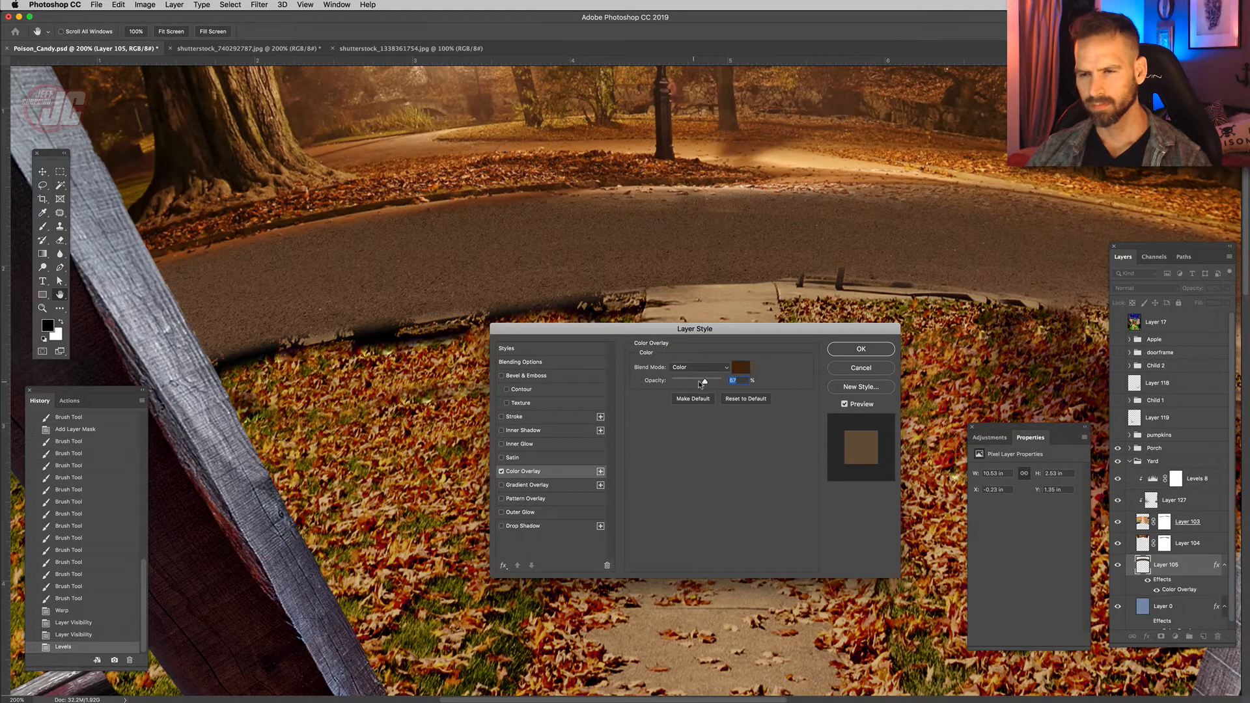
{"action": "left_click", "coordinate": [873, 347]}
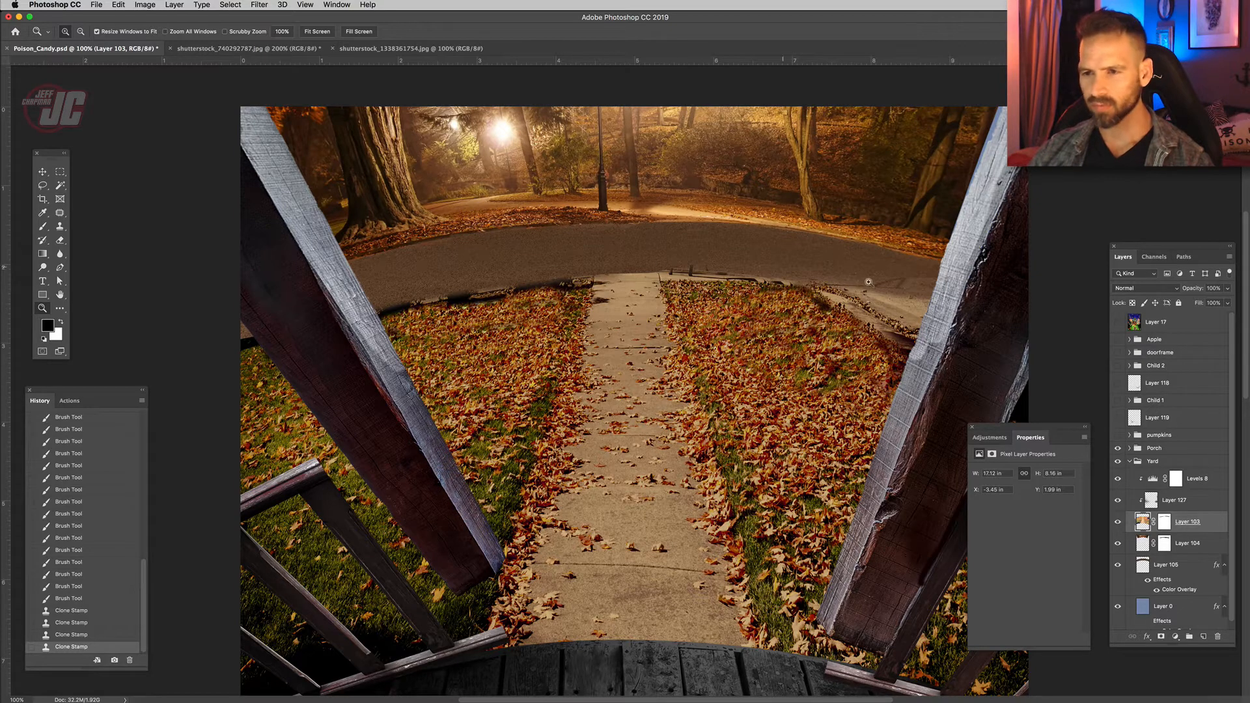
Bring in the picket fence photo shutterstock_443296435.jpg as a separate document.
{"action": "scroll", "coordinate": [553, 323], "scroll_direction": "down", "scroll_amount": 2}
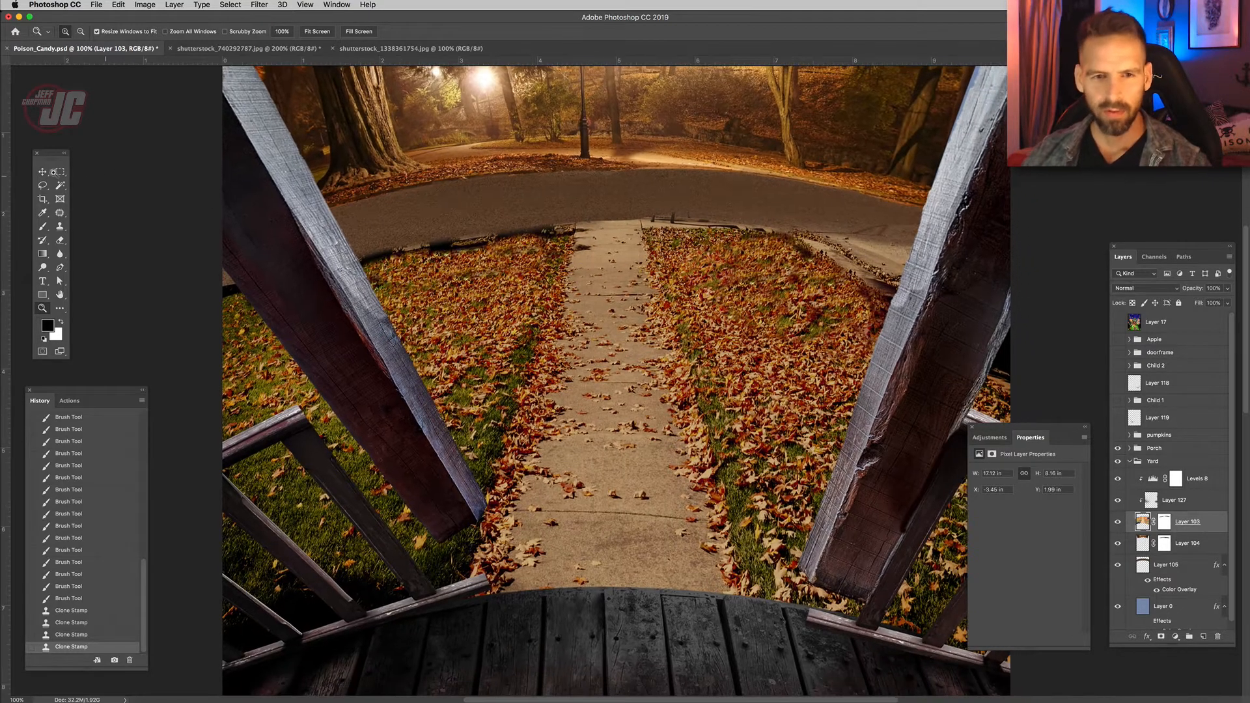
{"action": "left_click", "coordinate": [42, 172]}
{"action": "key", "text": "Tab"}
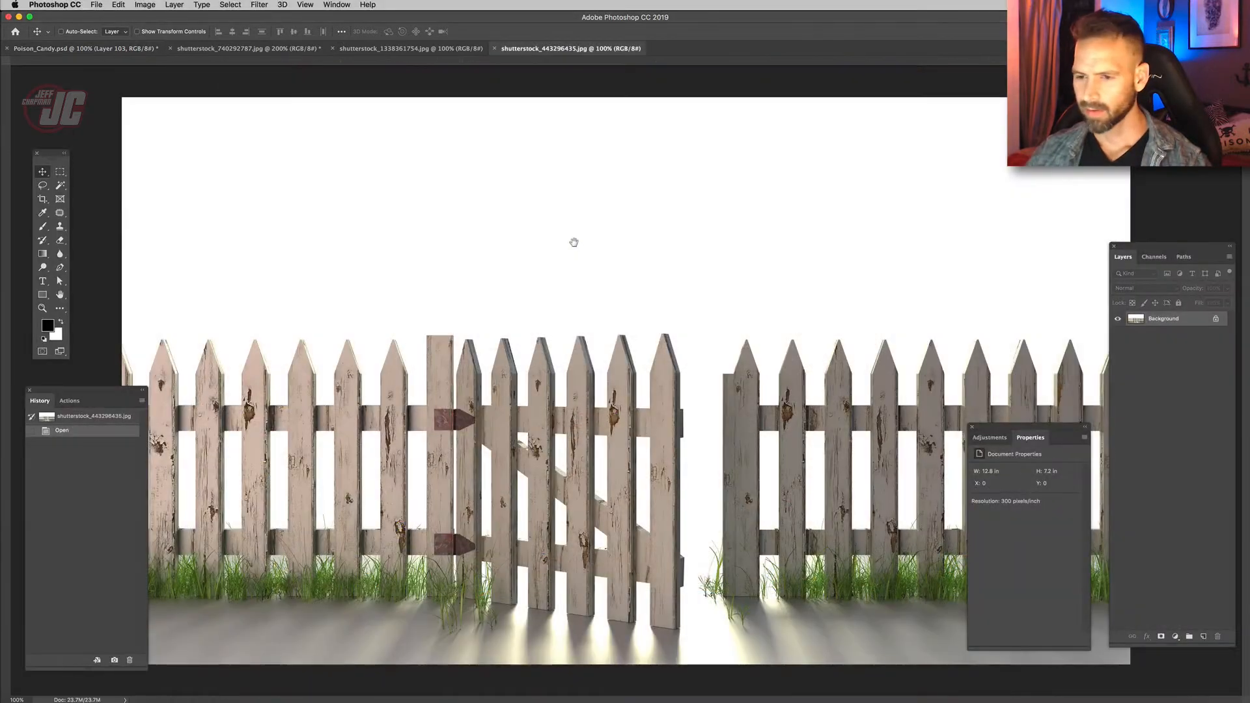
{"action": "left_click", "coordinate": [43, 308]}
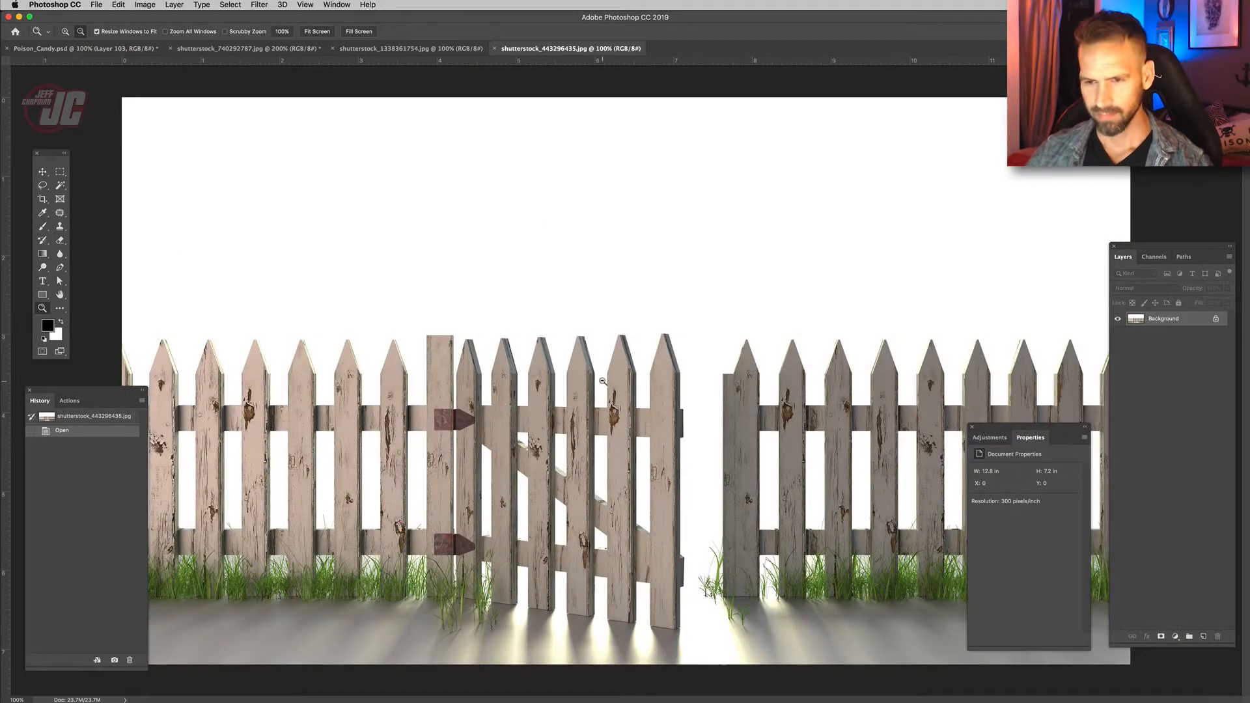
{"action": "left_click", "coordinate": [605, 383], "text": "alt"}
{"action": "left_click", "coordinate": [612, 395]}
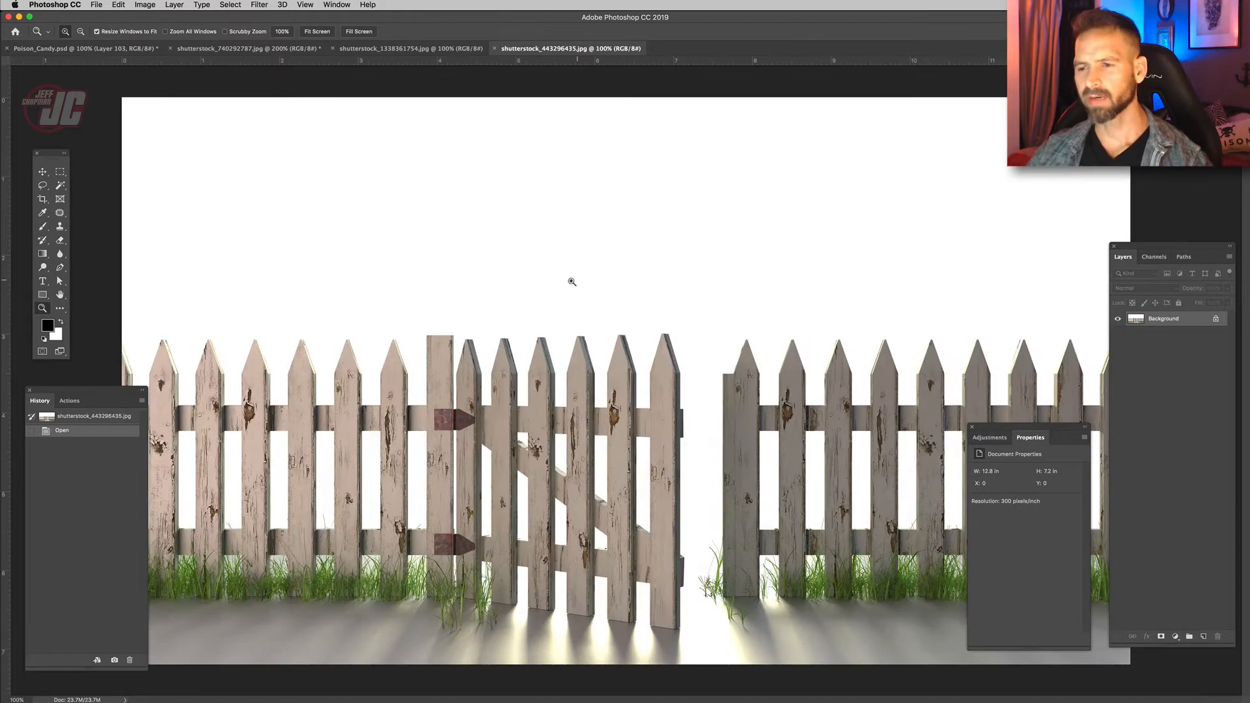
{"action": "left_click", "coordinate": [42, 171]}
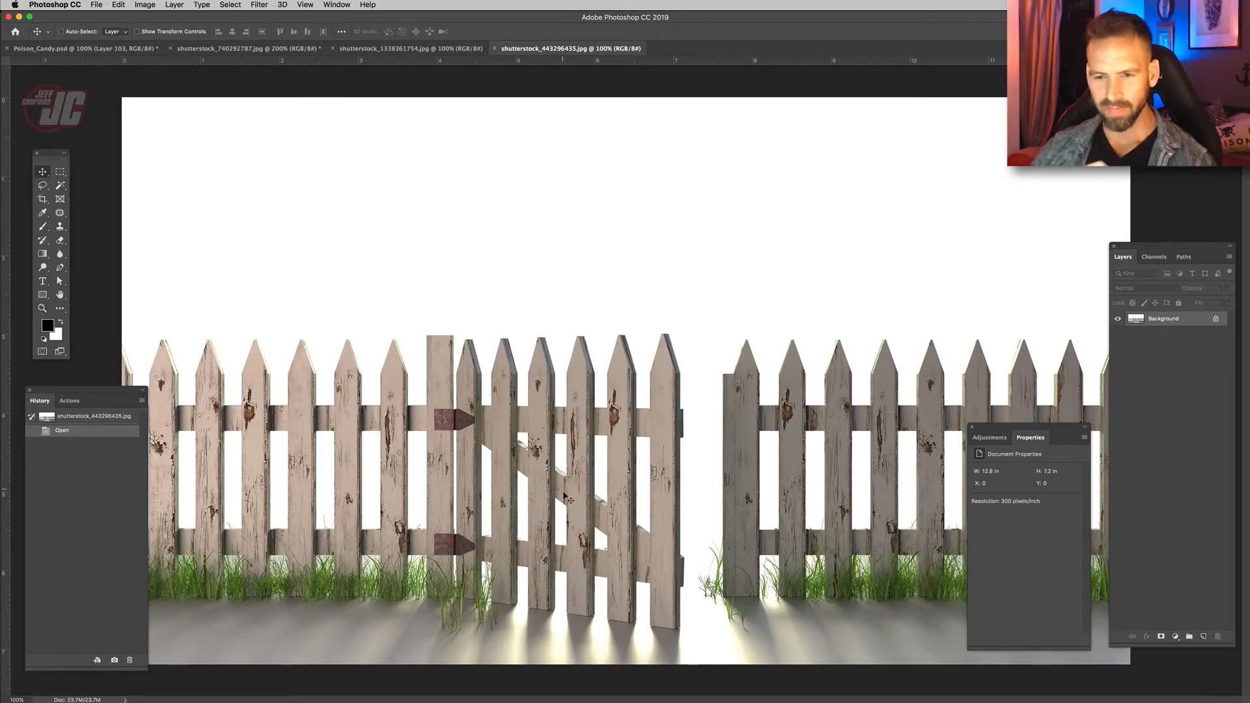
Compare the fence photo's Red, Green and Blue channels and duplicate the Blue channel.
{"action": "left_click", "coordinate": [1155, 256]}
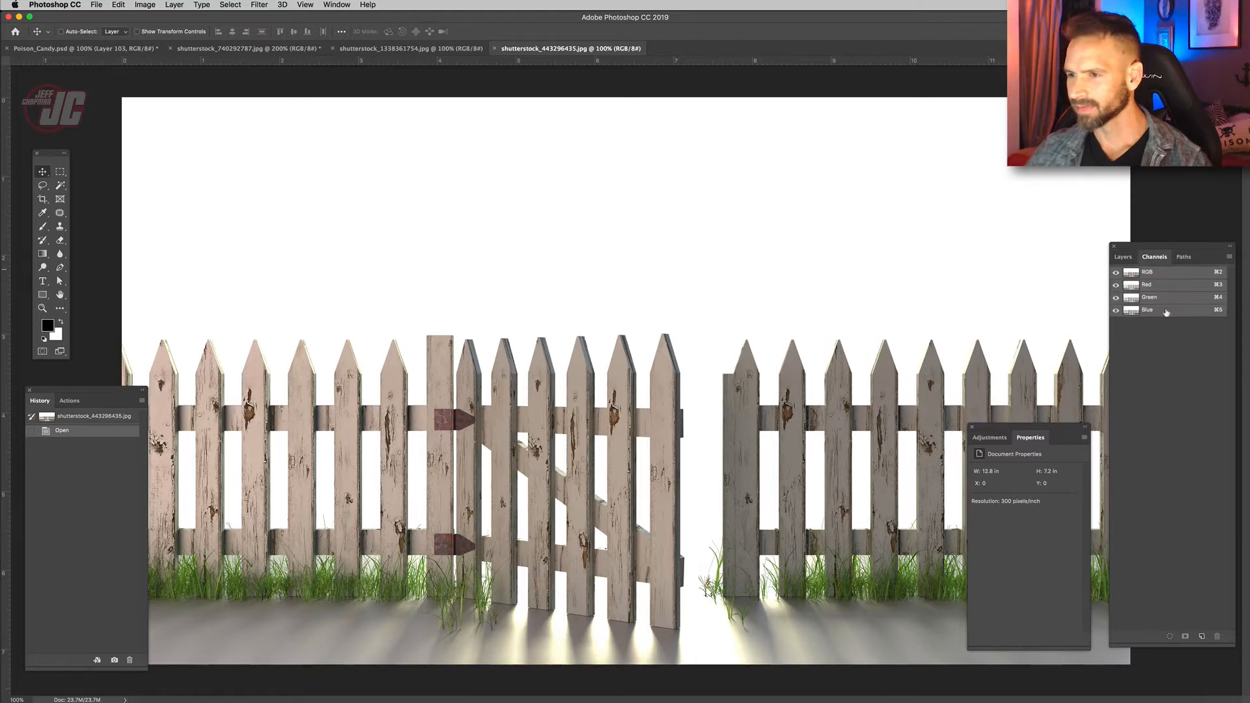
{"action": "left_click", "coordinate": [1182, 285]}
{"action": "left_click", "coordinate": [1179, 297]}
{"action": "left_click", "coordinate": [1174, 310]}
{"action": "left_click_drag", "start_coordinate": [1188, 311], "coordinate": [1204, 636]}
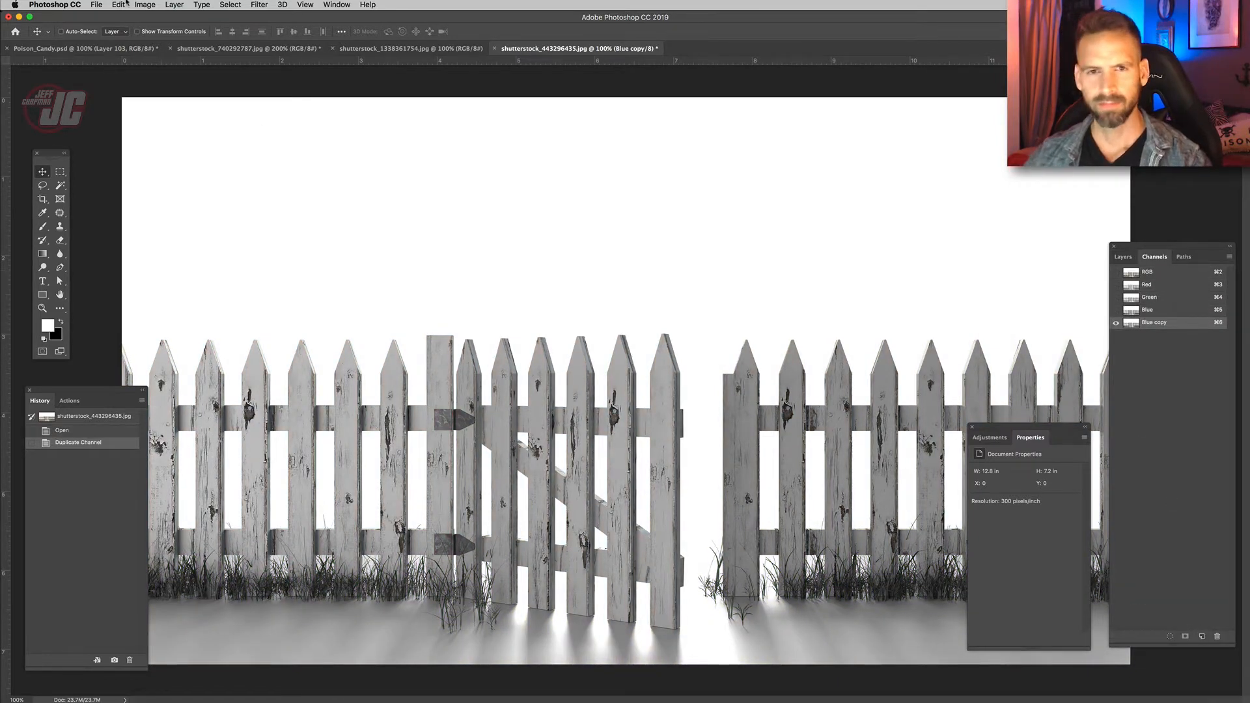
Increase the Blue copy channel's contrast with Levels, setting the input black point to 149 and white point to 217.
{"action": "left_click", "coordinate": [144, 4]}
{"action": "mouse_move", "coordinate": [180, 36]}
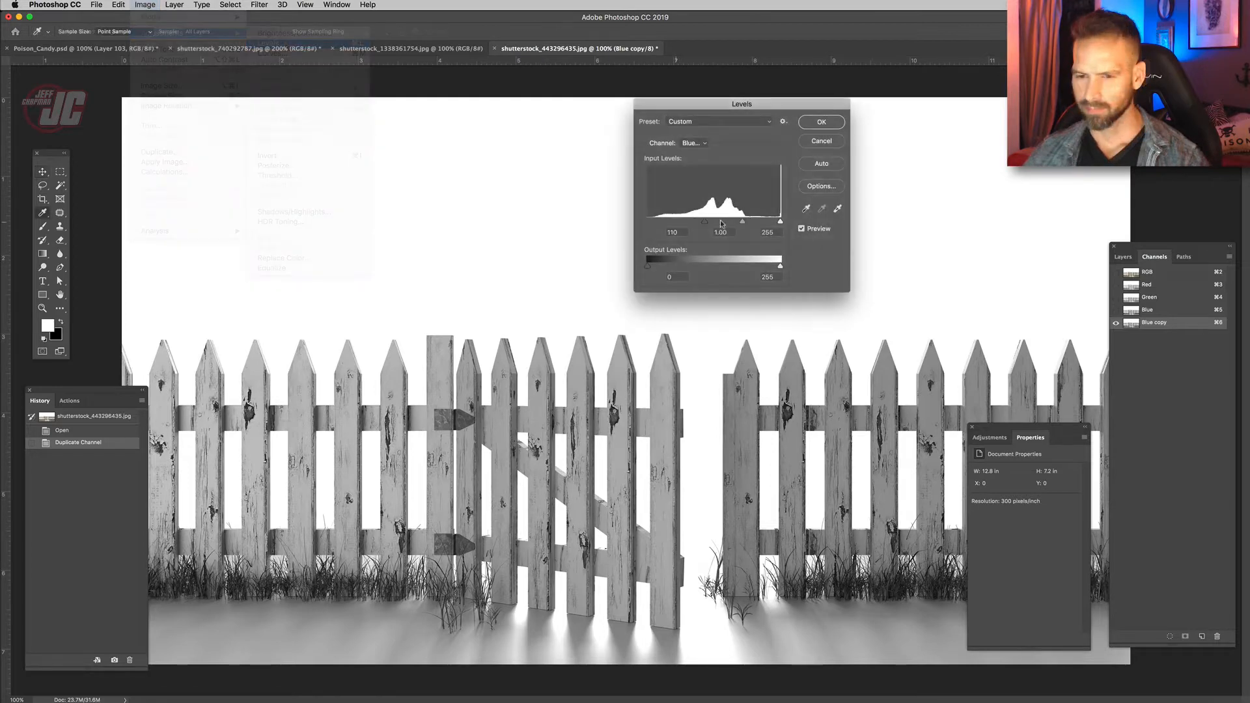
{"action": "left_click_drag", "start_coordinate": [648, 221], "coordinate": [760, 227]}
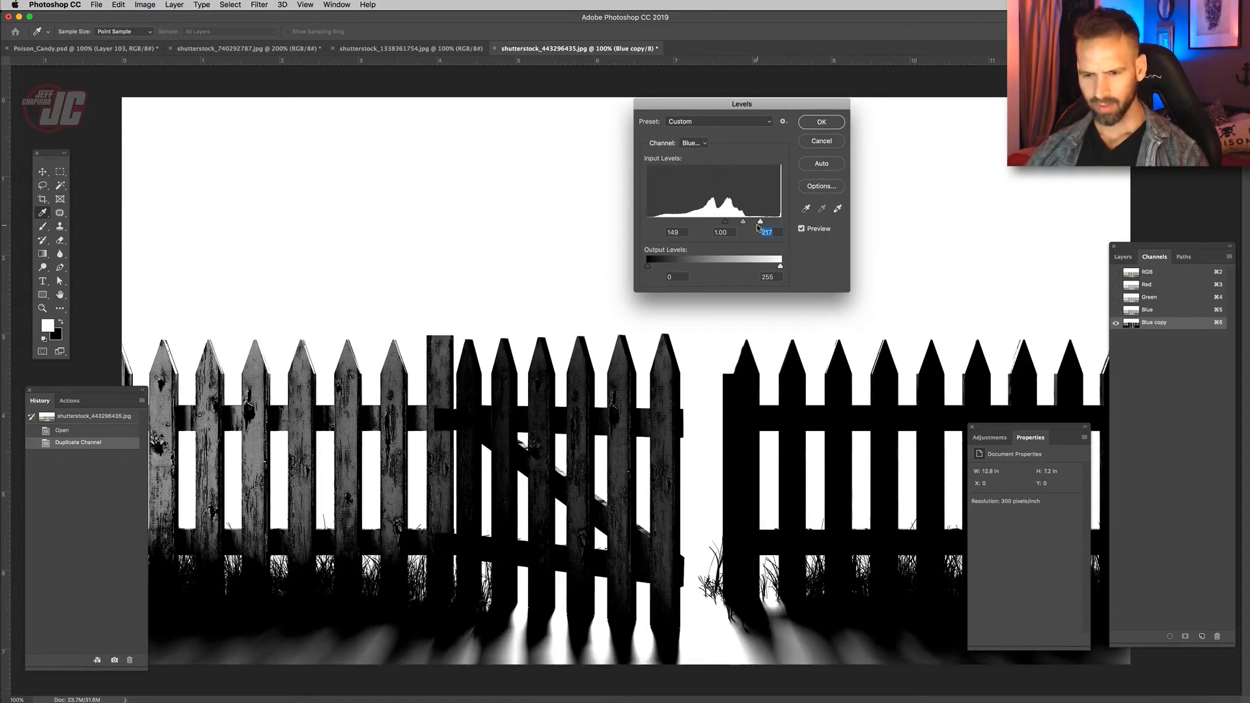
{"action": "key", "text": "Return"}
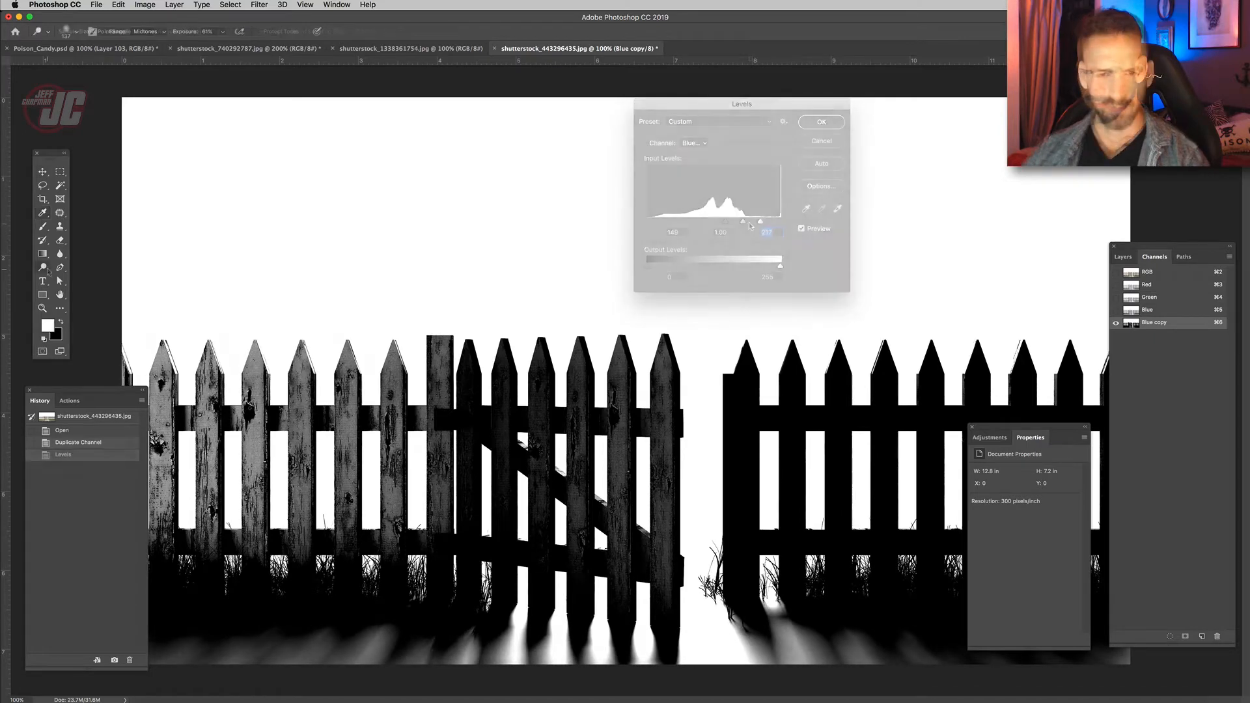
Darken the tops of the grey fence pickets in the Blue copy channel using an enlarged soft Burn Tool brush.
{"action": "right_click", "coordinate": [43, 267]}
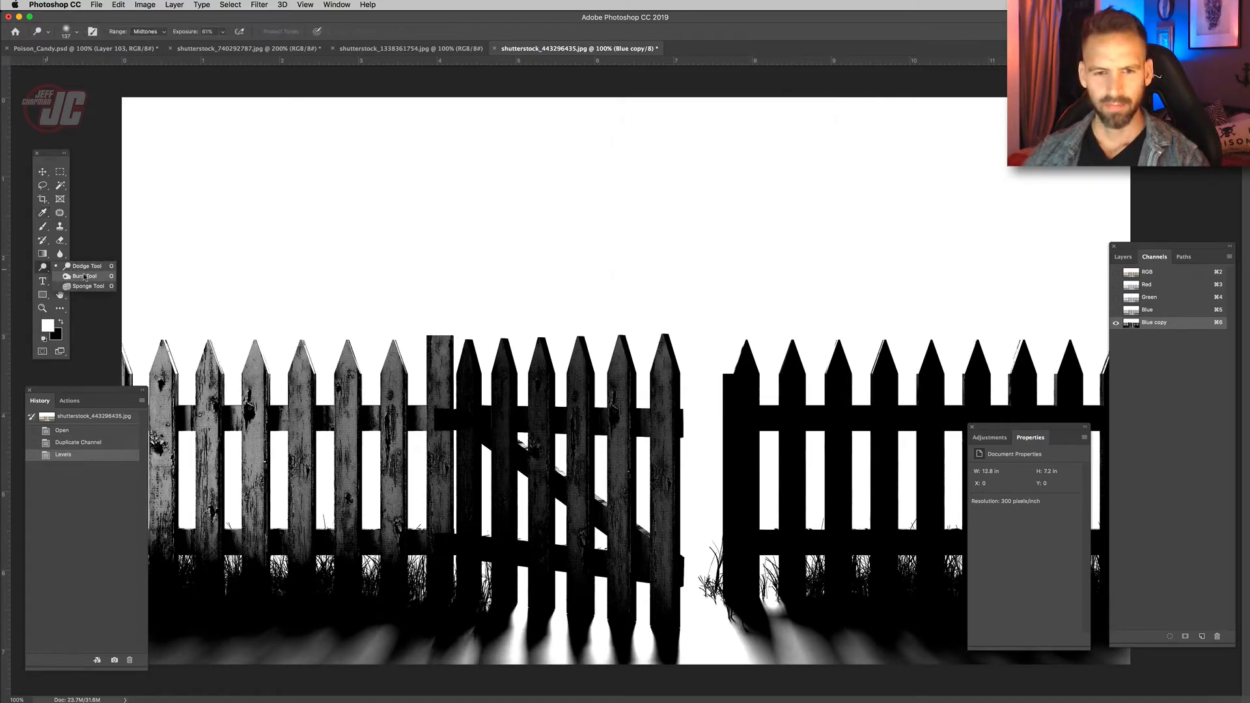
{"action": "left_click", "coordinate": [82, 276]}
{"action": "right_click", "coordinate": [385, 247]}
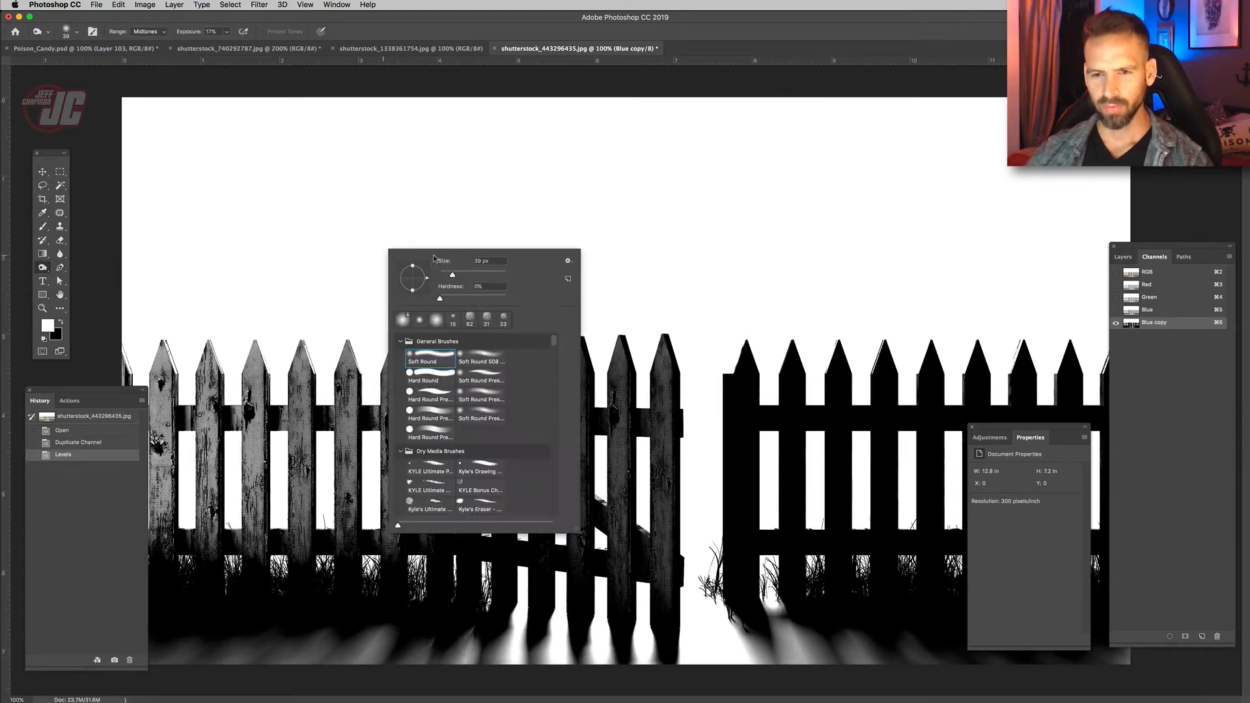
{"action": "left_click", "coordinate": [492, 274]}
{"action": "key", "text": "Return"}
{"action": "left_click_drag", "start_coordinate": [196, 391], "coordinate": [171, 345]}
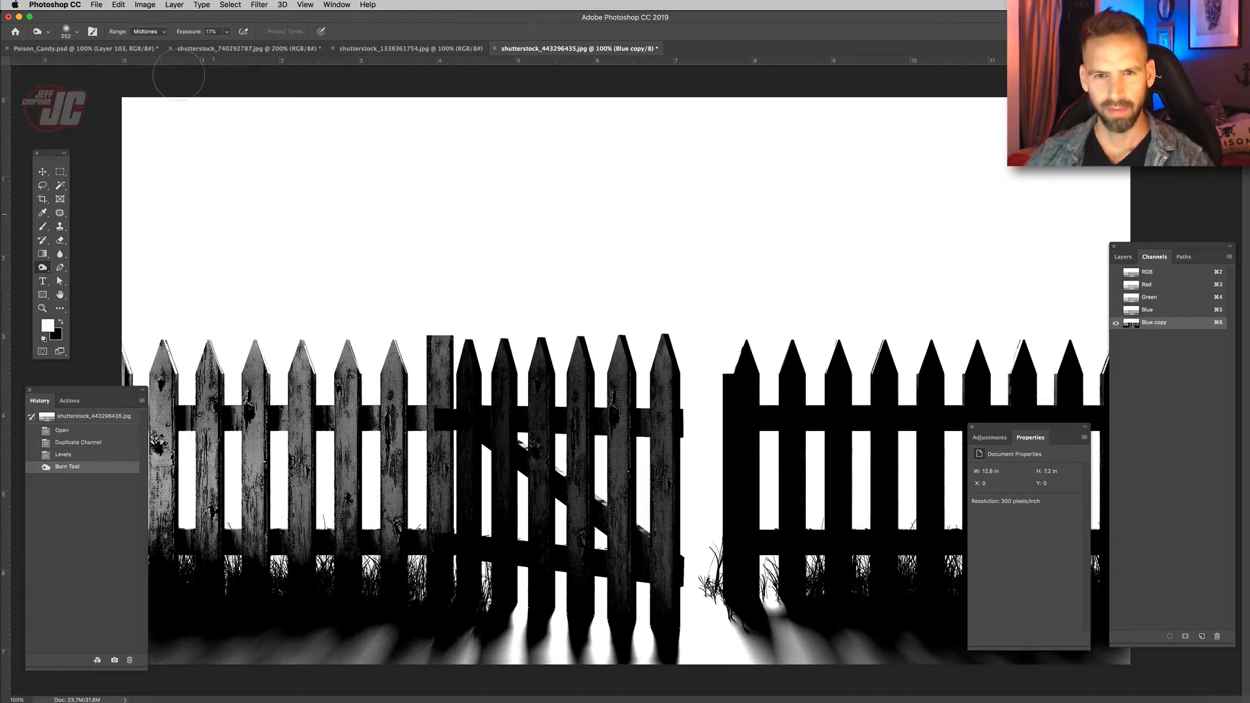
Set the Burn Tool's range to Shadows and exposure to 100%, and burn the grey pickets and gate to solid black.
{"action": "left_click", "coordinate": [149, 32]}
{"action": "left_click", "coordinate": [144, 20]}
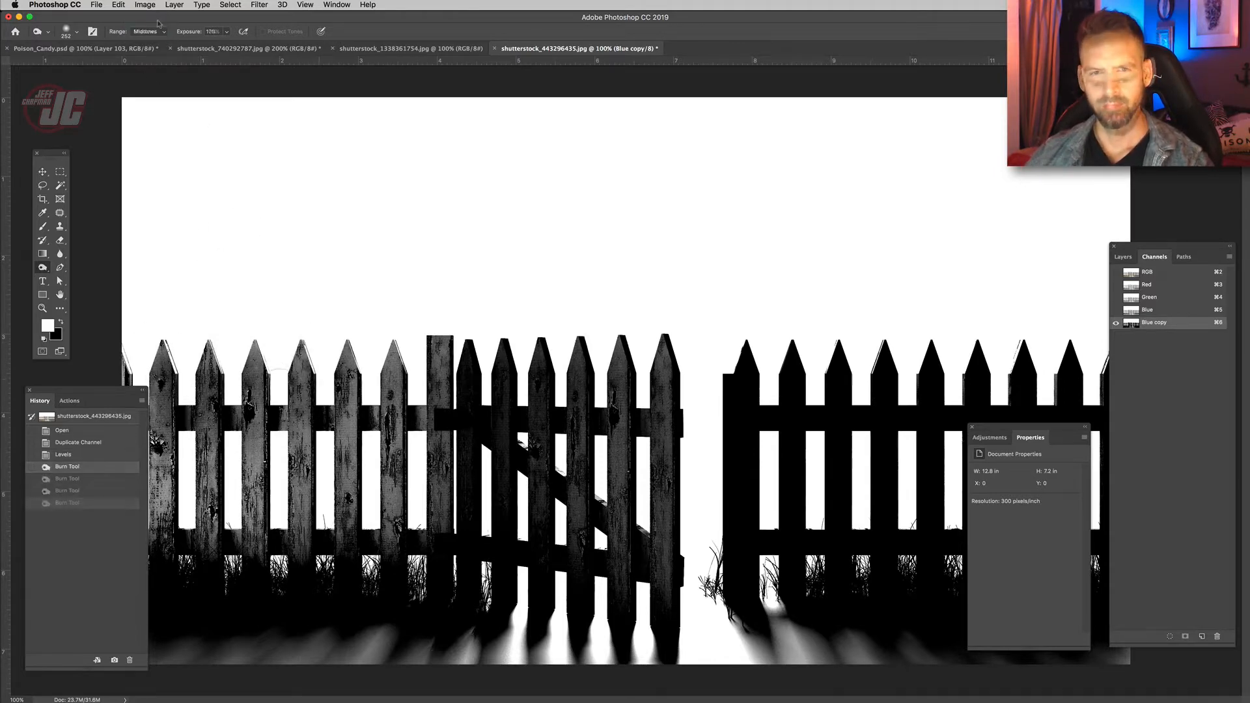
{"action": "mouse_move", "coordinate": [298, 414]}
{"action": "left_mouse_down"}
{"action": "mouse_move", "coordinate": [288, 367]}
{"action": "mouse_move", "coordinate": [250, 344]}
{"action": "mouse_move", "coordinate": [170, 531]}
{"action": "mouse_move", "coordinate": [210, 434]}
{"action": "mouse_move", "coordinate": [220, 467]}
{"action": "mouse_move", "coordinate": [309, 517]}
{"action": "mouse_move", "coordinate": [418, 357]}
{"action": "mouse_move", "coordinate": [392, 379]}
{"action": "mouse_move", "coordinate": [387, 460]}
{"action": "mouse_move", "coordinate": [403, 561]}
{"action": "mouse_move", "coordinate": [442, 544]}
{"action": "mouse_move", "coordinate": [606, 576]}
{"action": "mouse_move", "coordinate": [641, 480]}
{"action": "mouse_move", "coordinate": [663, 494]}
{"action": "mouse_move", "coordinate": [676, 417]}
{"action": "mouse_move", "coordinate": [620, 318]}
{"action": "left_mouse_up"}
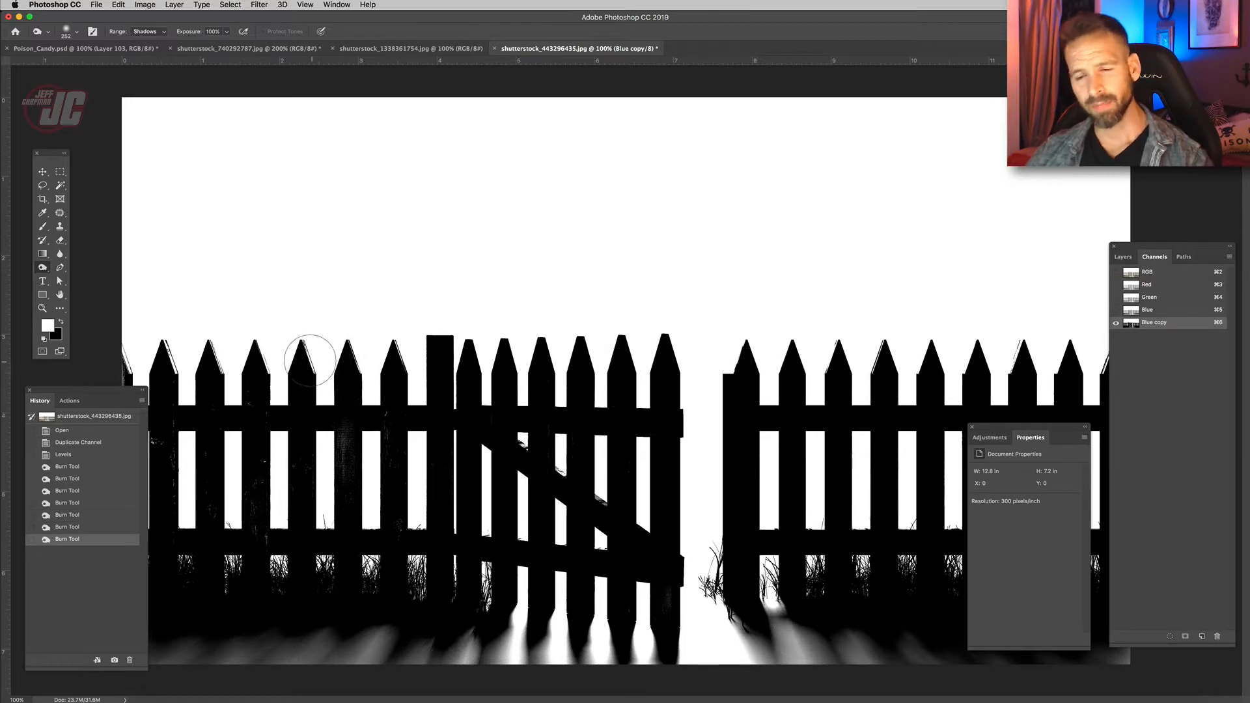
{"action": "left_click", "coordinate": [310, 360]}
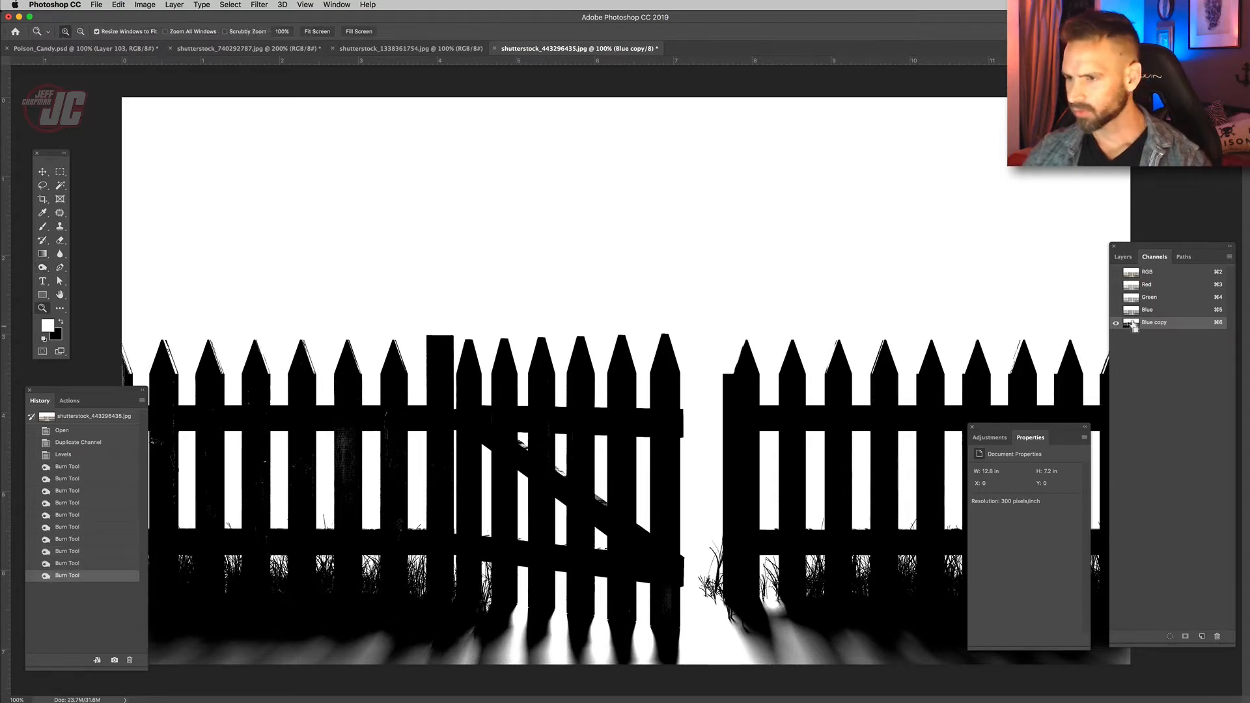
Load the Blue copy channel as a selection.
{"action": "left_click", "coordinate": [1133, 325], "text": "super"}
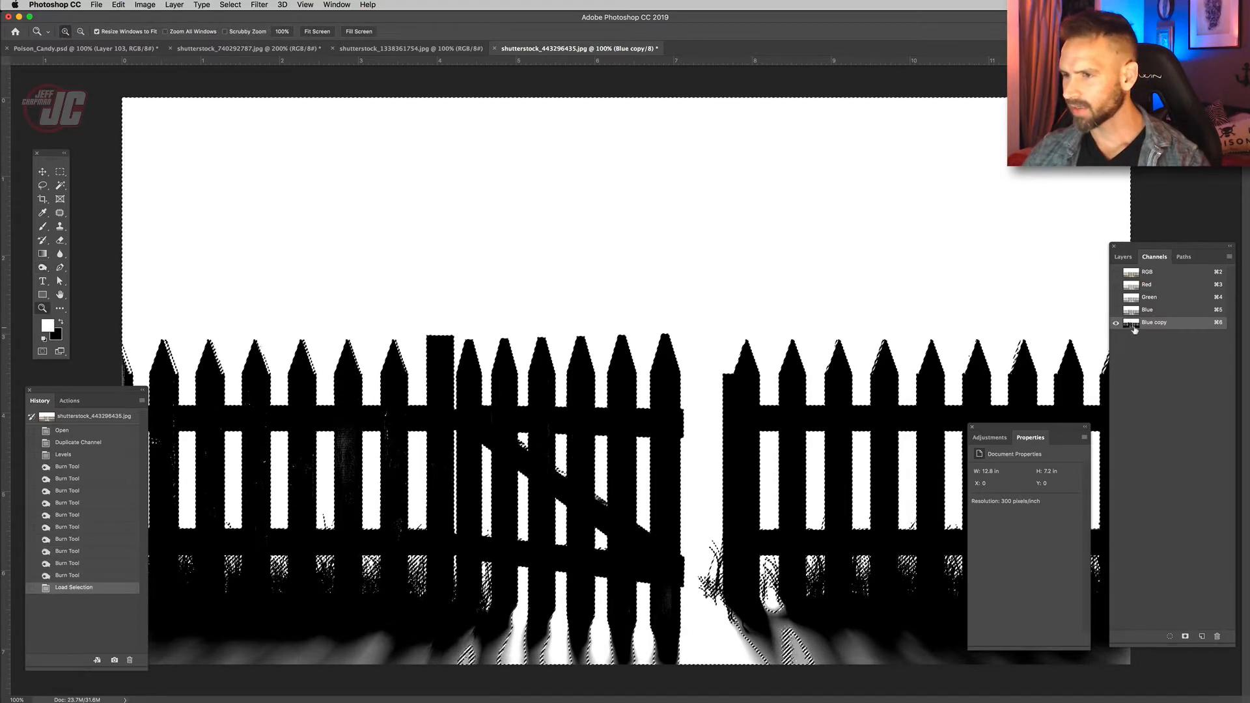
{"action": "left_click", "coordinate": [43, 171]}
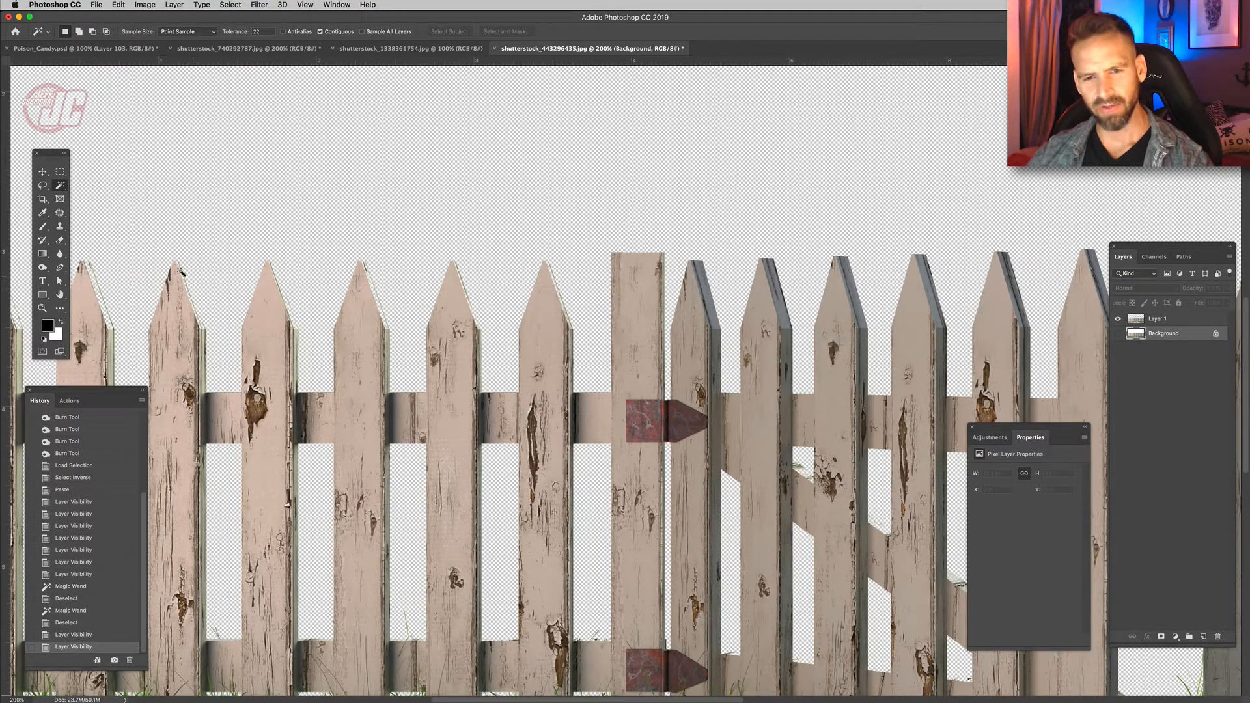
Hide the cut-out fence on Layer 1 and show the original Background layer.
{"action": "left_click", "coordinate": [1118, 319]}
{"action": "left_click", "coordinate": [1118, 333]}
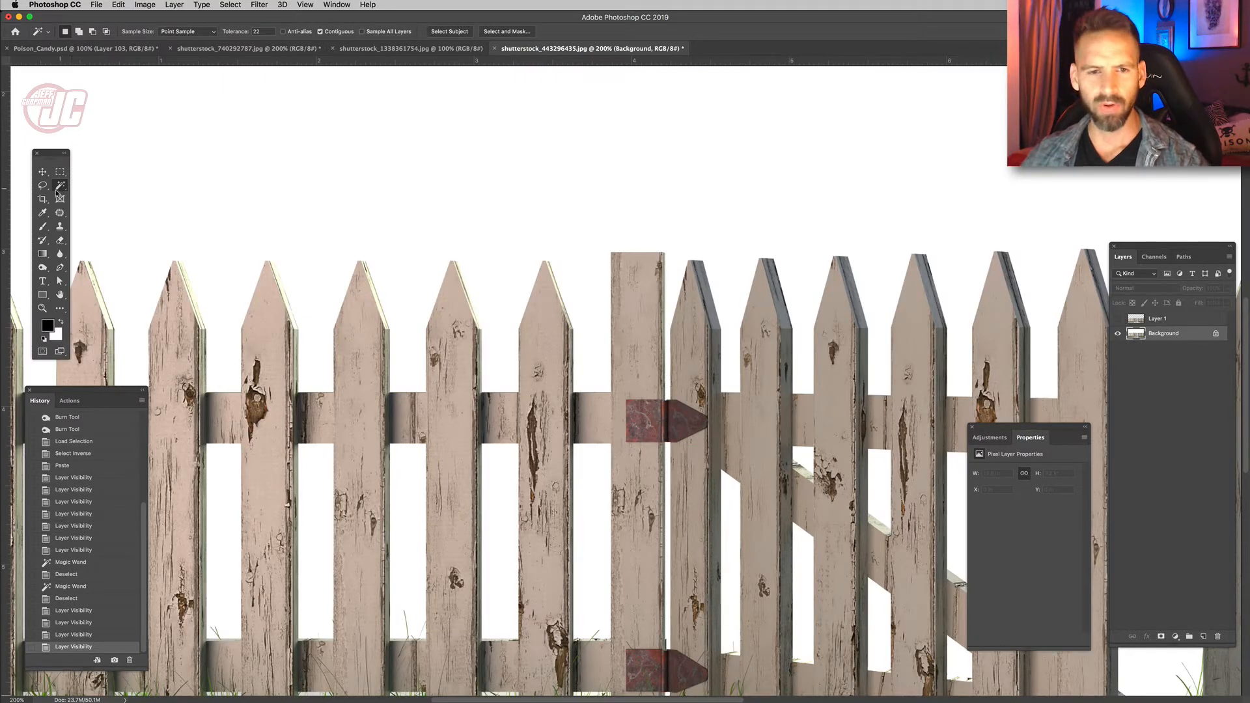
Select the white background around the fence with the Magic Wand, and copy the contracted inverse selection to a new layer.
{"action": "left_click", "coordinate": [322, 188]}
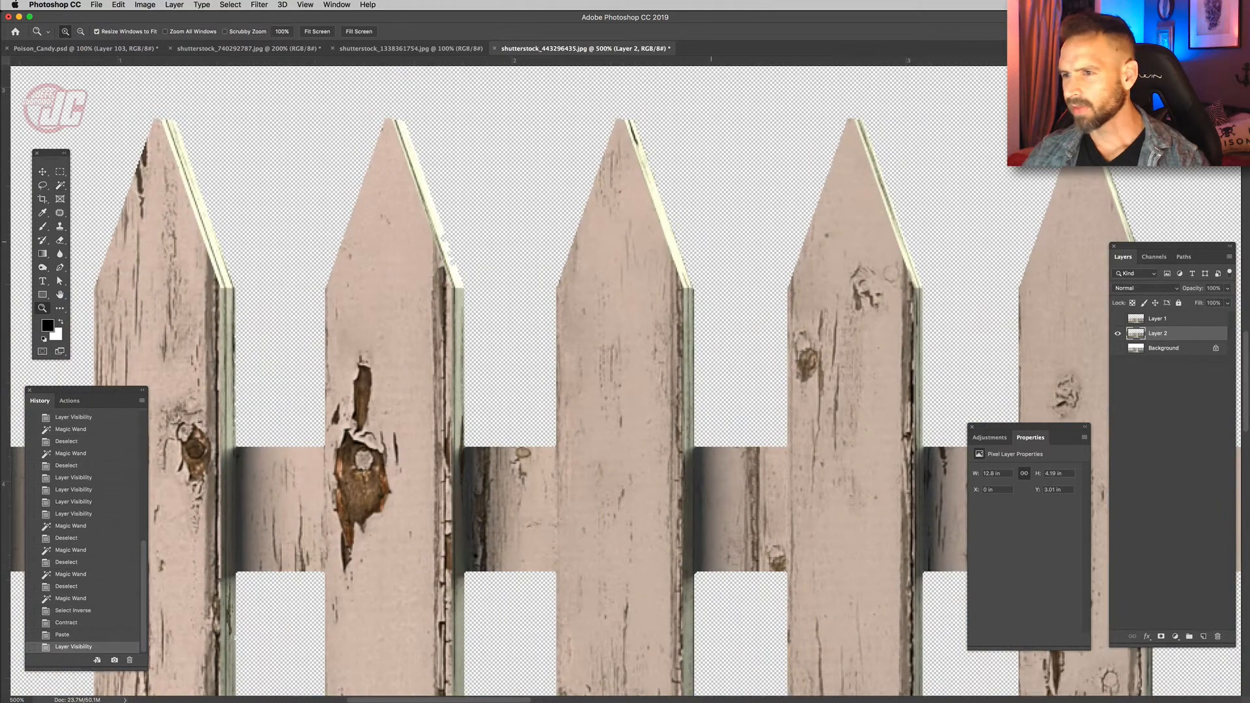
{"action": "scroll", "coordinate": [625, 378], "scroll_direction": "right", "scroll_amount": 5}
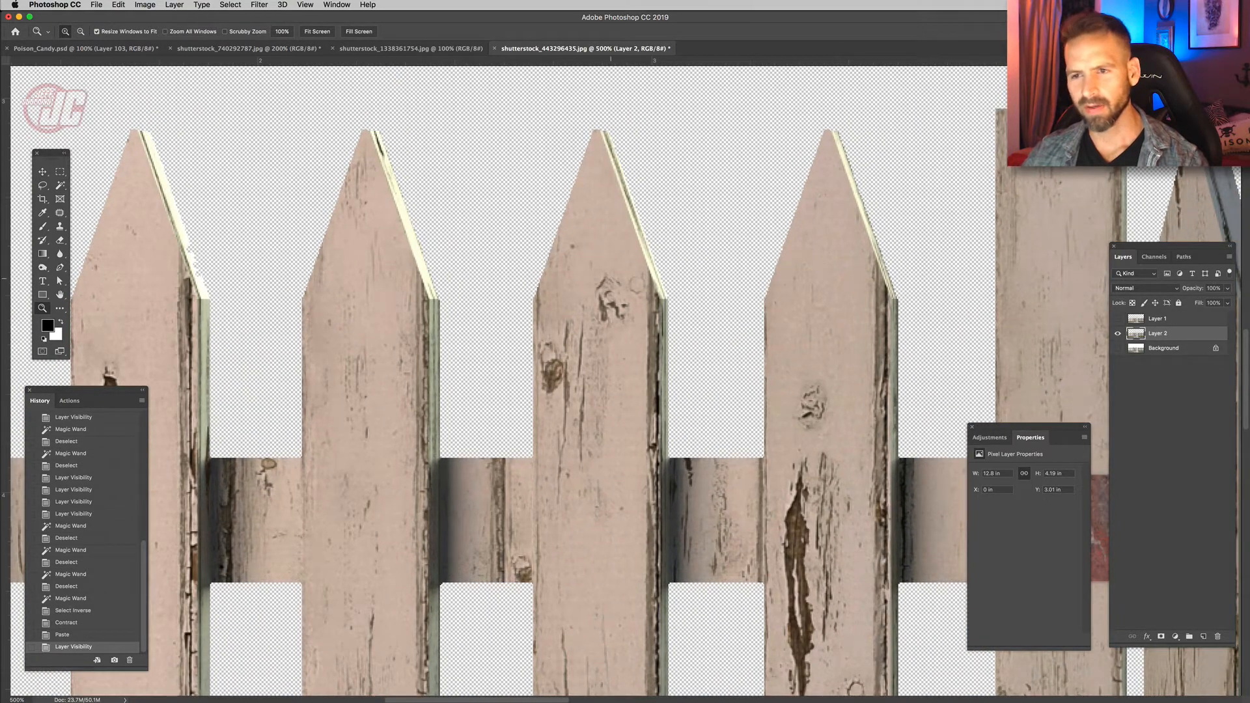
{"action": "scroll", "coordinate": [625, 377], "scroll_direction": "right", "scroll_amount": 5}
{"action": "scroll", "coordinate": [625, 378], "scroll_direction": "right", "scroll_amount": 6}
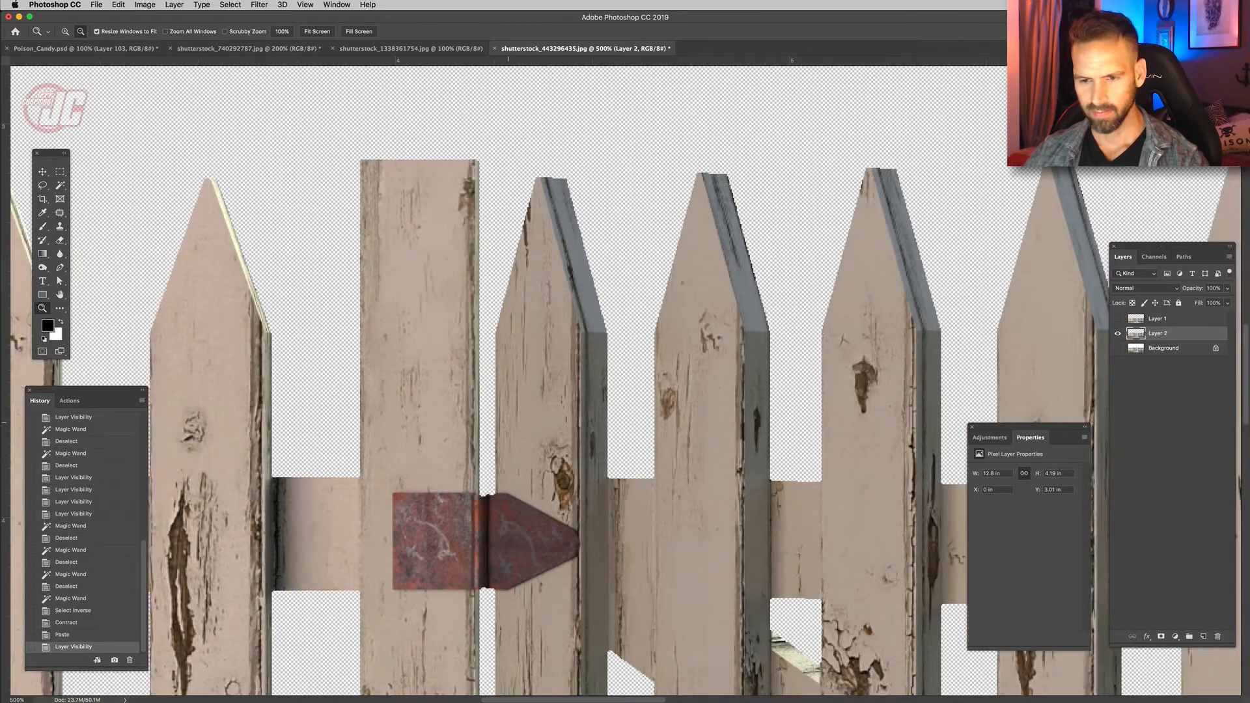
{"action": "left_click", "coordinate": [508, 423], "text": "alt"}
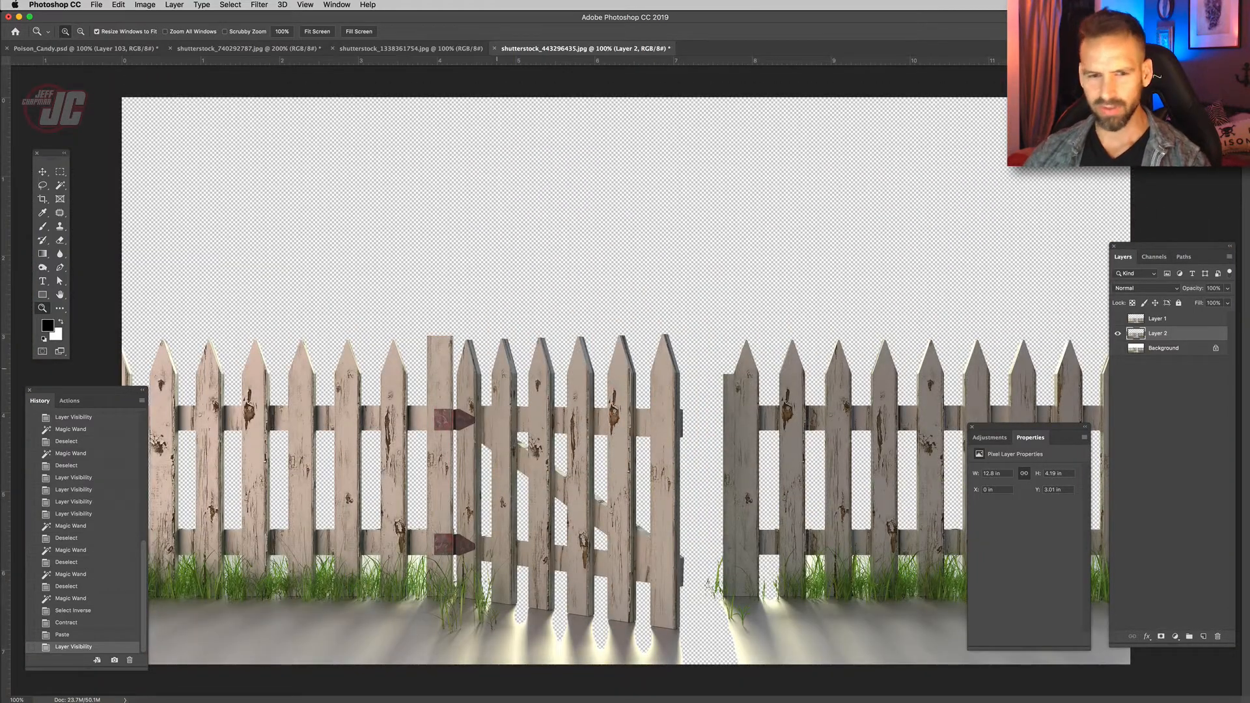
Erase the bright light streaks on the ground below the fence on Layer 2 with a soft 300 px Eraser.
{"action": "key", "text": "e"}
{"action": "right_click", "coordinate": [322, 209]}
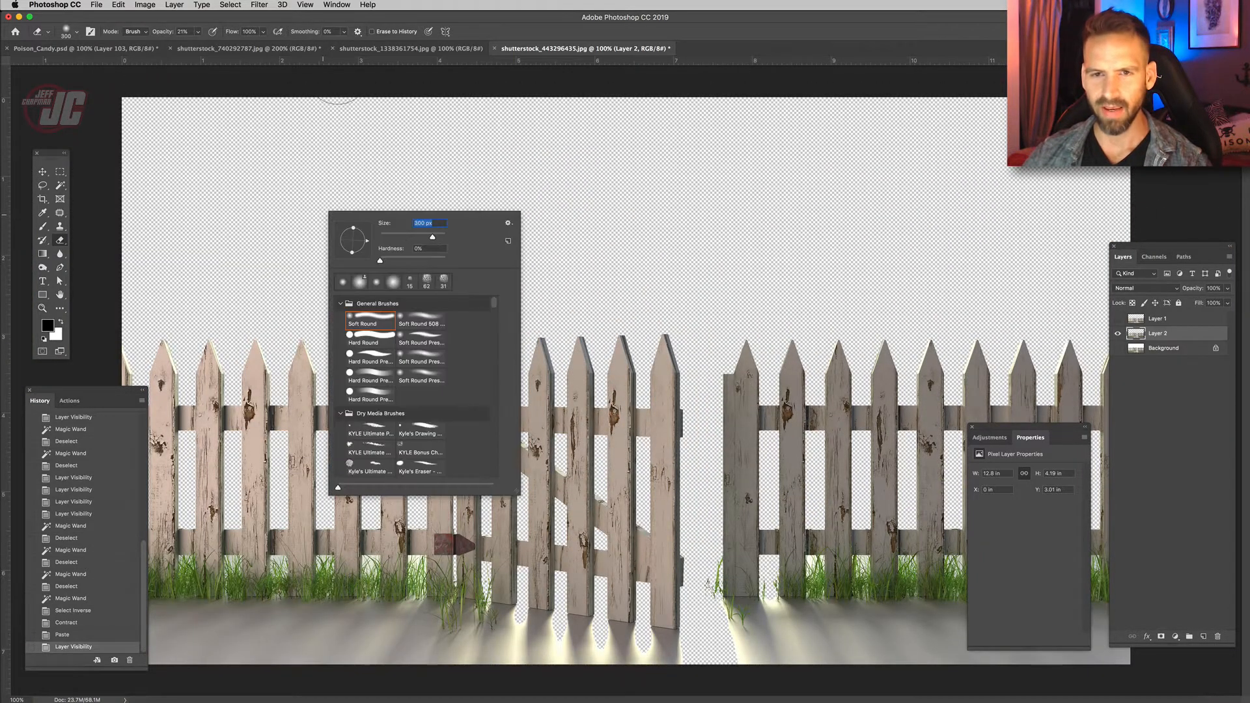
{"action": "left_click", "coordinate": [198, 32]}
{"action": "mouse_move", "coordinate": [157, 651]}
{"action": "left_mouse_down"}
{"action": "mouse_move", "coordinate": [214, 655]}
{"action": "mouse_move", "coordinate": [142, 616]}
{"action": "mouse_move", "coordinate": [293, 666]}
{"action": "mouse_move", "coordinate": [736, 674]}
{"action": "mouse_move", "coordinate": [765, 650]}
{"action": "mouse_move", "coordinate": [815, 655]}
{"action": "mouse_move", "coordinate": [952, 623]}
{"action": "mouse_move", "coordinate": [964, 644]}
{"action": "left_mouse_up"}
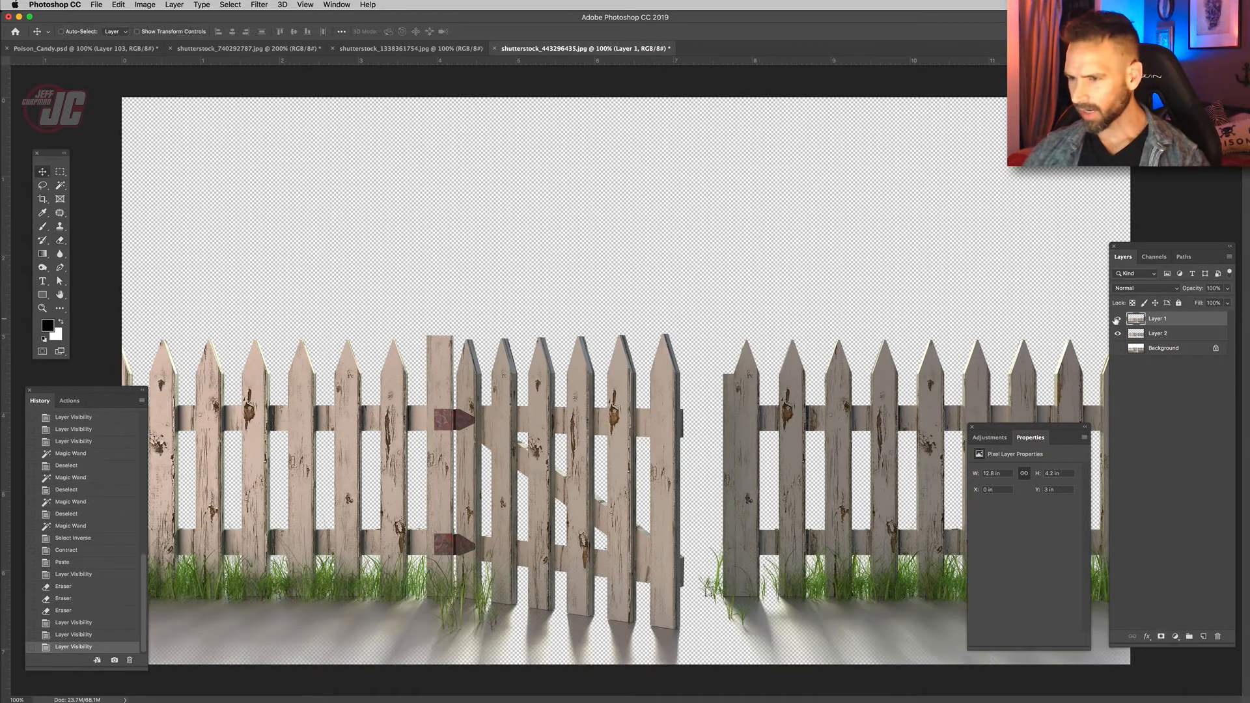
Compare the fence with Layer 1 on and off, and merge Layer 1 and Layer 2 into one layer.
{"action": "left_click", "coordinate": [1118, 319]}
{"action": "left_click", "coordinate": [1117, 319]}
{"action": "left_click", "coordinate": [1171, 338], "text": "shift"}
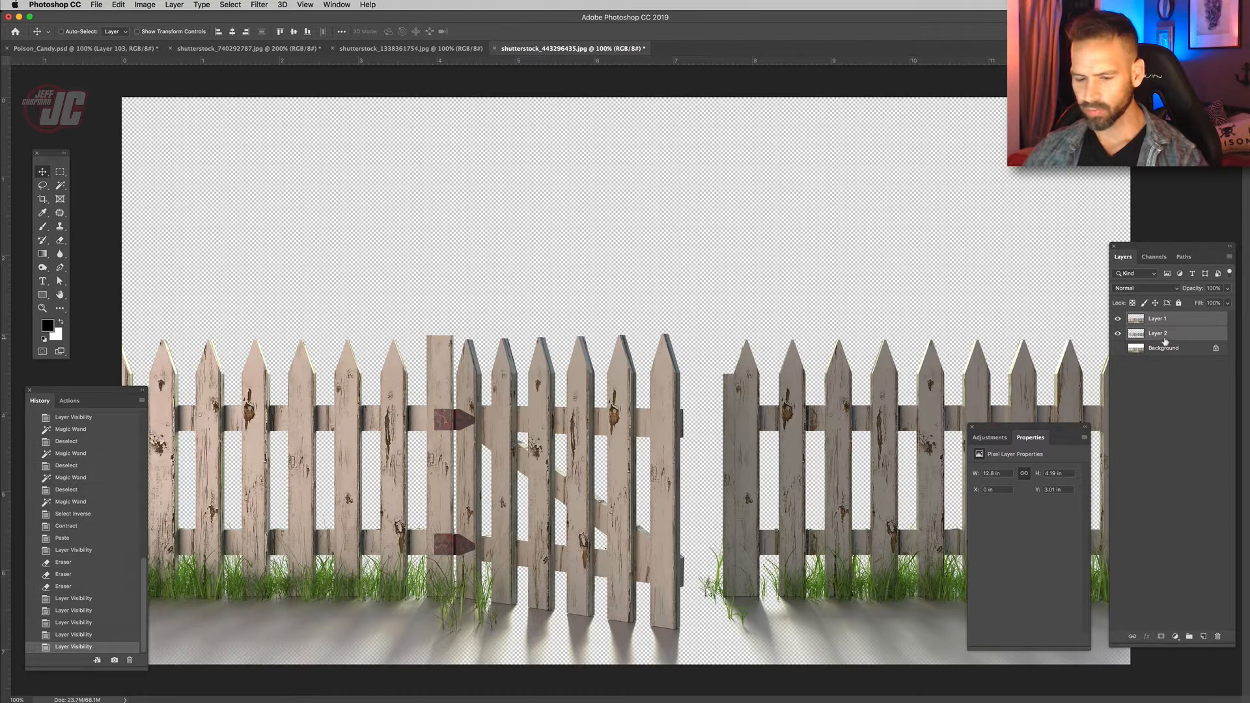
{"action": "key", "text": "super+e"}
{"action": "left_click", "coordinate": [1118, 319]}
{"action": "left_click", "coordinate": [1117, 319]}
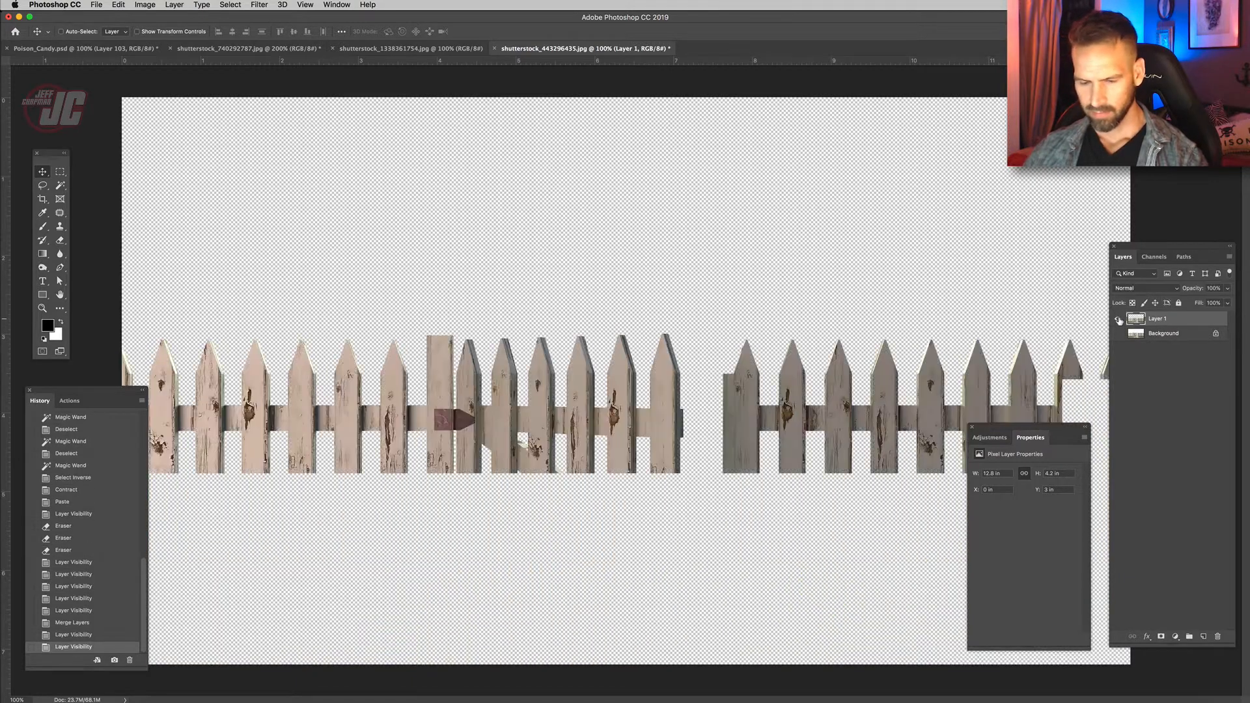
Copy the merged fence into Poison_Candy.psd at the top of the Yard group, and shrink it to fit the walkway's far end.
{"action": "key", "text": "super+a"}
{"action": "key", "text": "super+d"}
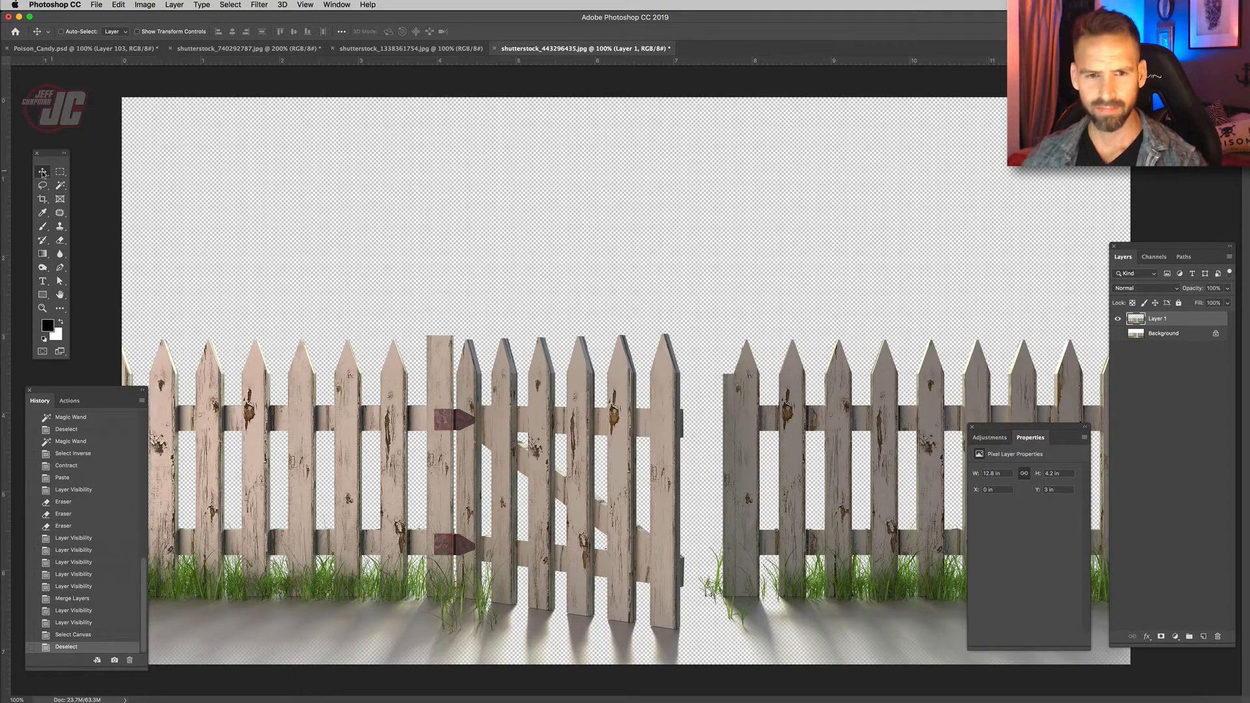
{"action": "left_click", "coordinate": [88, 49]}
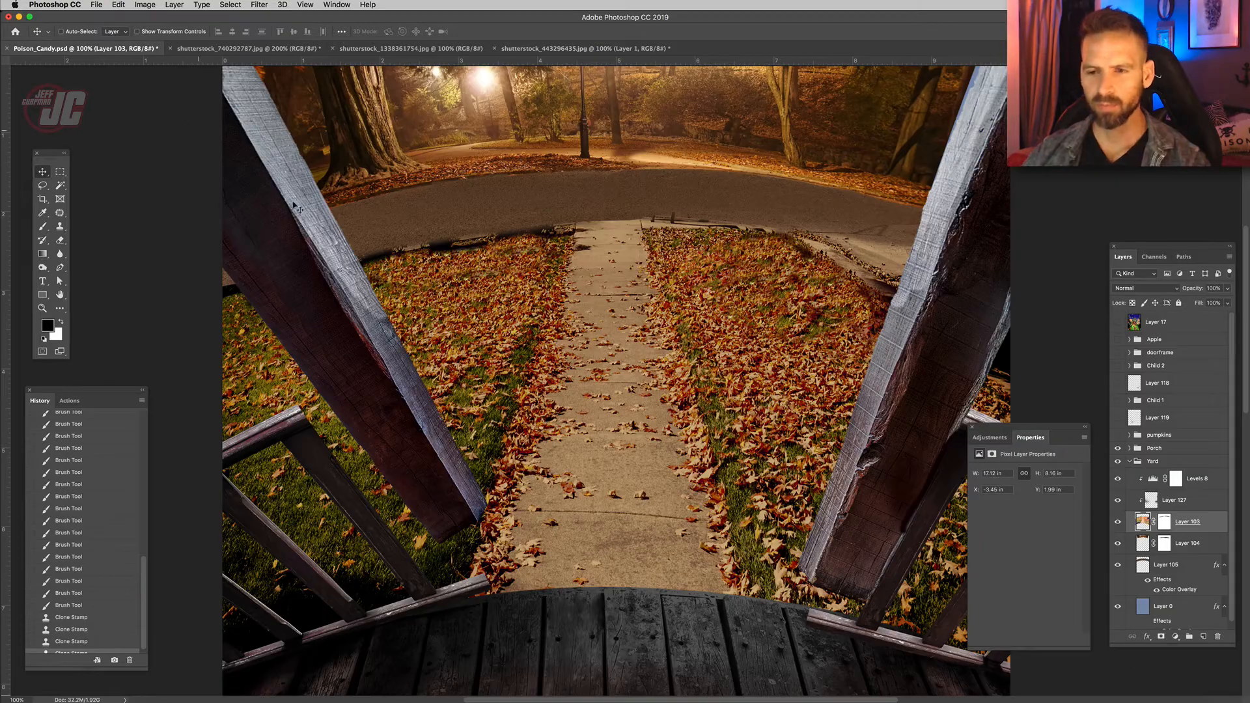
{"action": "key", "text": "super+v"}
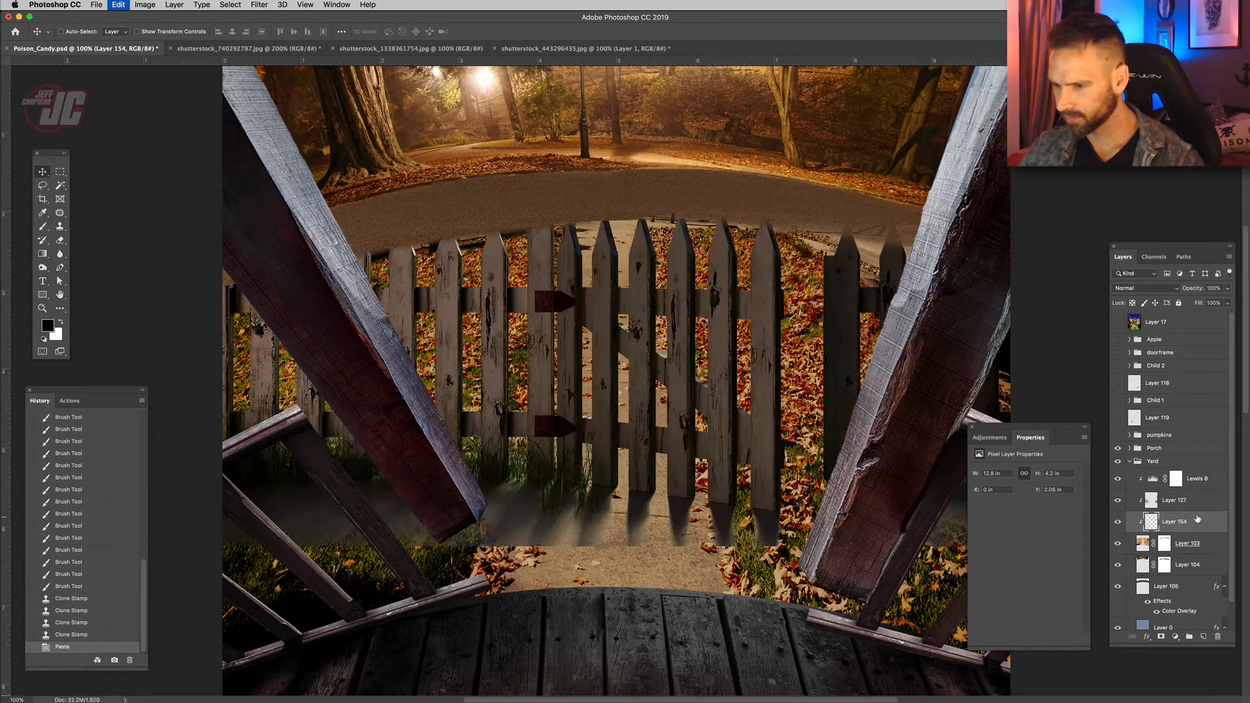
{"action": "left_click_drag", "start_coordinate": [1197, 521], "coordinate": [1197, 463]}
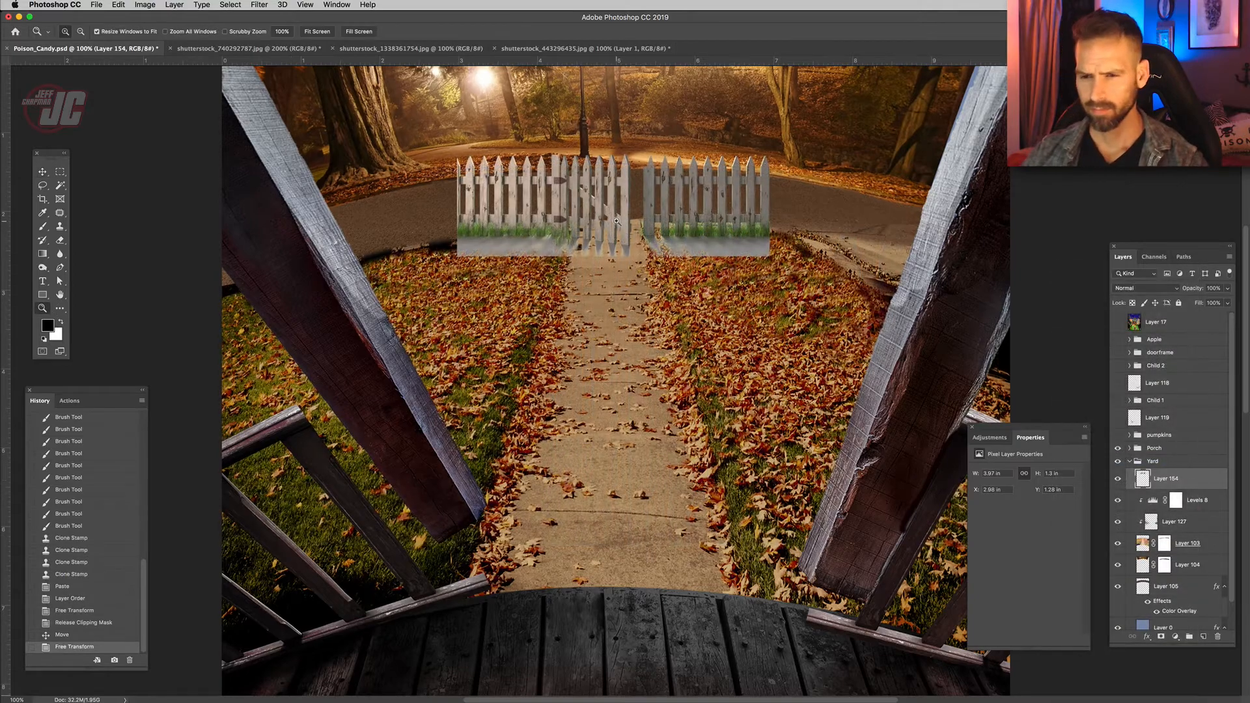
Darken the fence with Levels, setting the midtone input to 0.32 and the white output level to 219.
{"action": "left_click", "coordinate": [618, 228]}
{"action": "scroll", "coordinate": [595, 358], "scroll_direction": "up", "scroll_amount": 5}
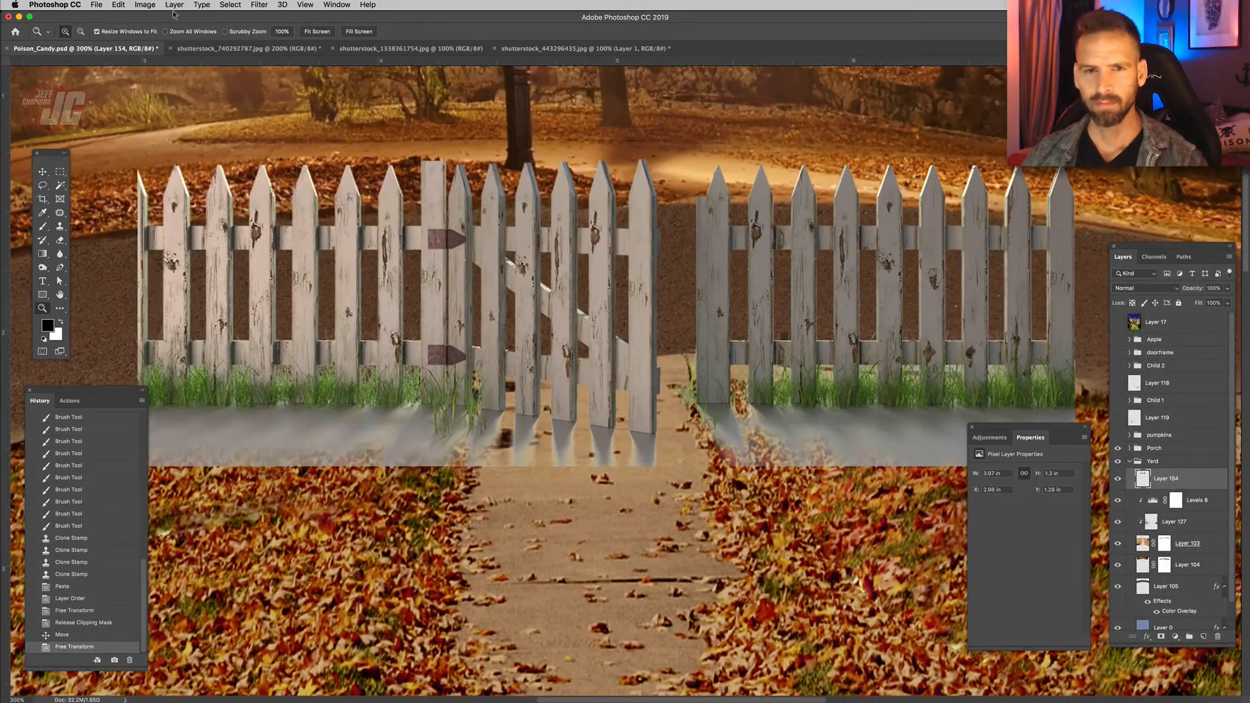
{"action": "left_click", "coordinate": [152, 5]}
{"action": "mouse_move", "coordinate": [177, 35]}
{"action": "left_click", "coordinate": [265, 43]}
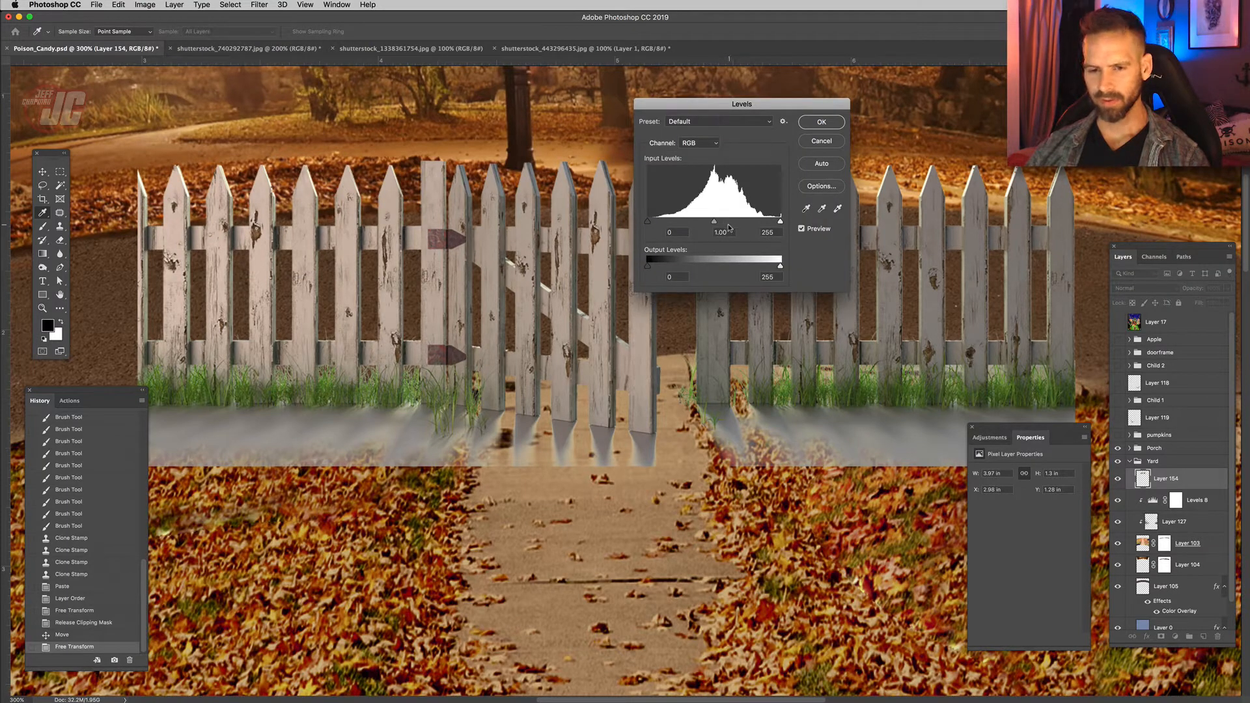
{"action": "left_click_drag", "start_coordinate": [714, 221], "coordinate": [741, 225]}
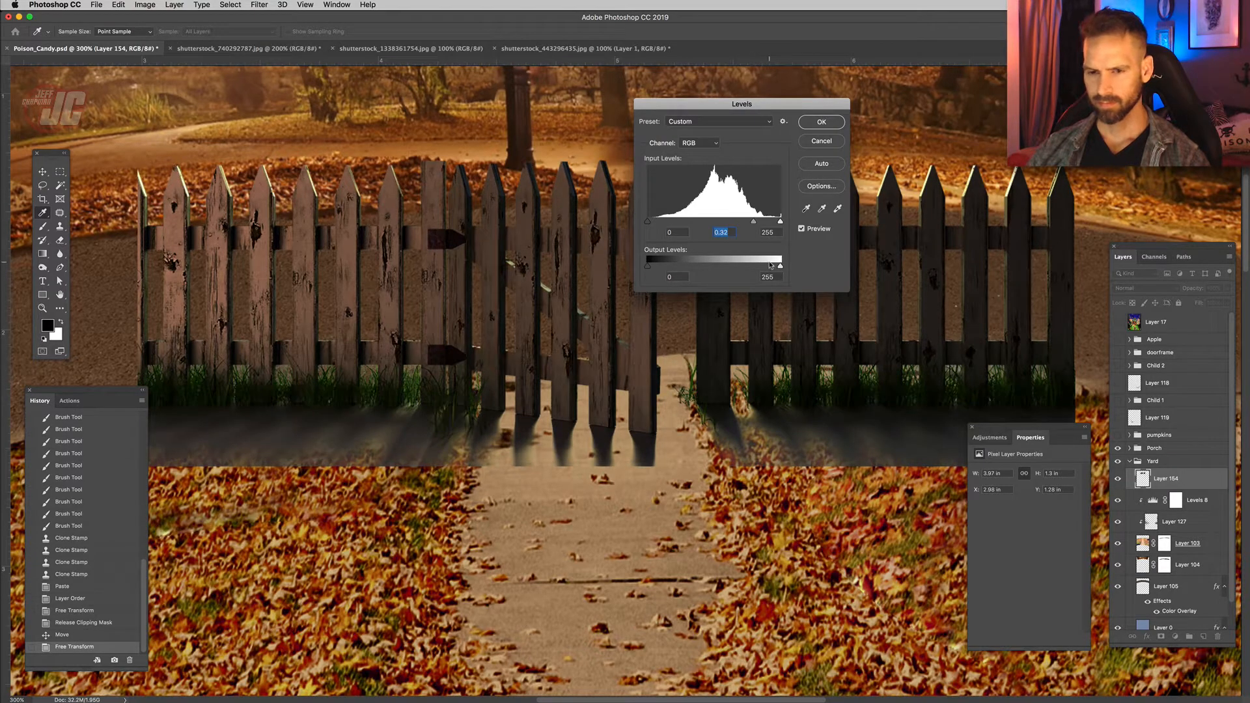
{"action": "left_click_drag", "start_coordinate": [765, 267], "coordinate": [763, 267]}
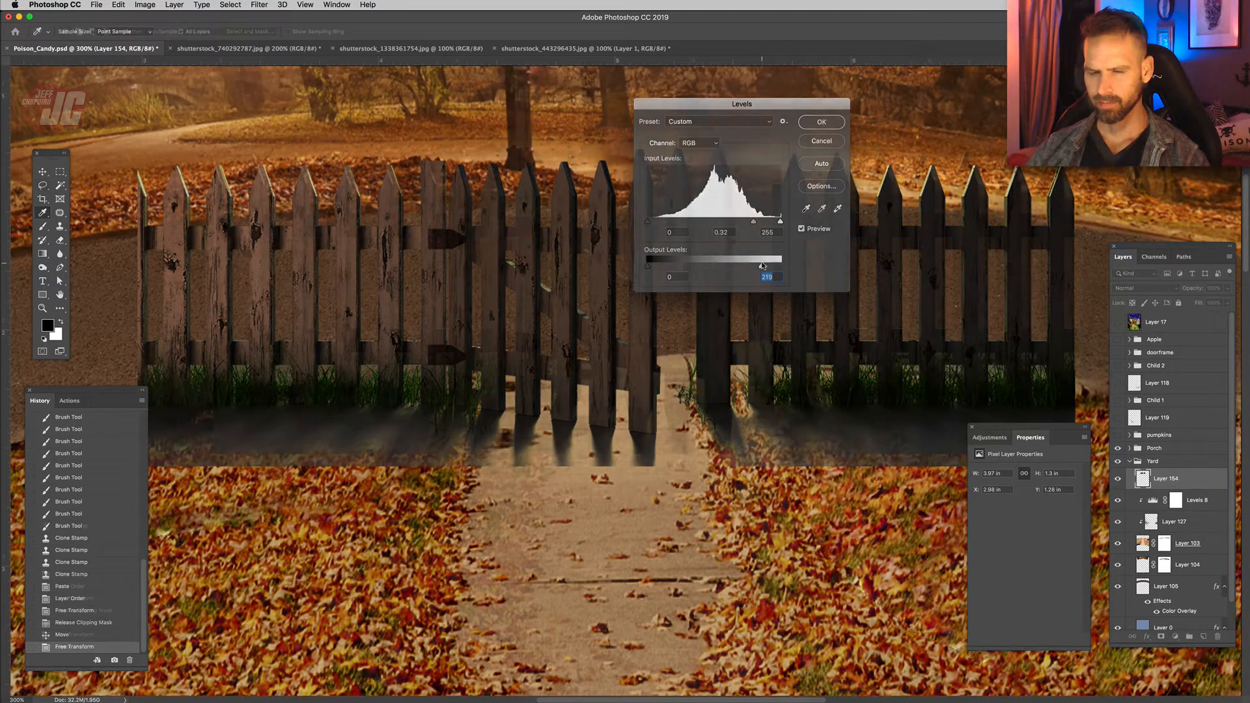
Lasso the left fence section with its gate, and cut and paste it onto its own layer.
{"action": "left_click_drag", "start_coordinate": [187, 91], "coordinate": [121, 258]}
{"action": "mouse_move", "coordinate": [122, 258]}
{"action": "left_mouse_down"}
{"action": "mouse_move", "coordinate": [176, 474]}
{"action": "mouse_move", "coordinate": [694, 571]}
{"action": "mouse_move", "coordinate": [762, 509]}
{"action": "mouse_move", "coordinate": [776, 439]}
{"action": "mouse_move", "coordinate": [748, 325]}
{"action": "mouse_move", "coordinate": [762, 187]}
{"action": "mouse_move", "coordinate": [736, 114]}
{"action": "left_mouse_up"}
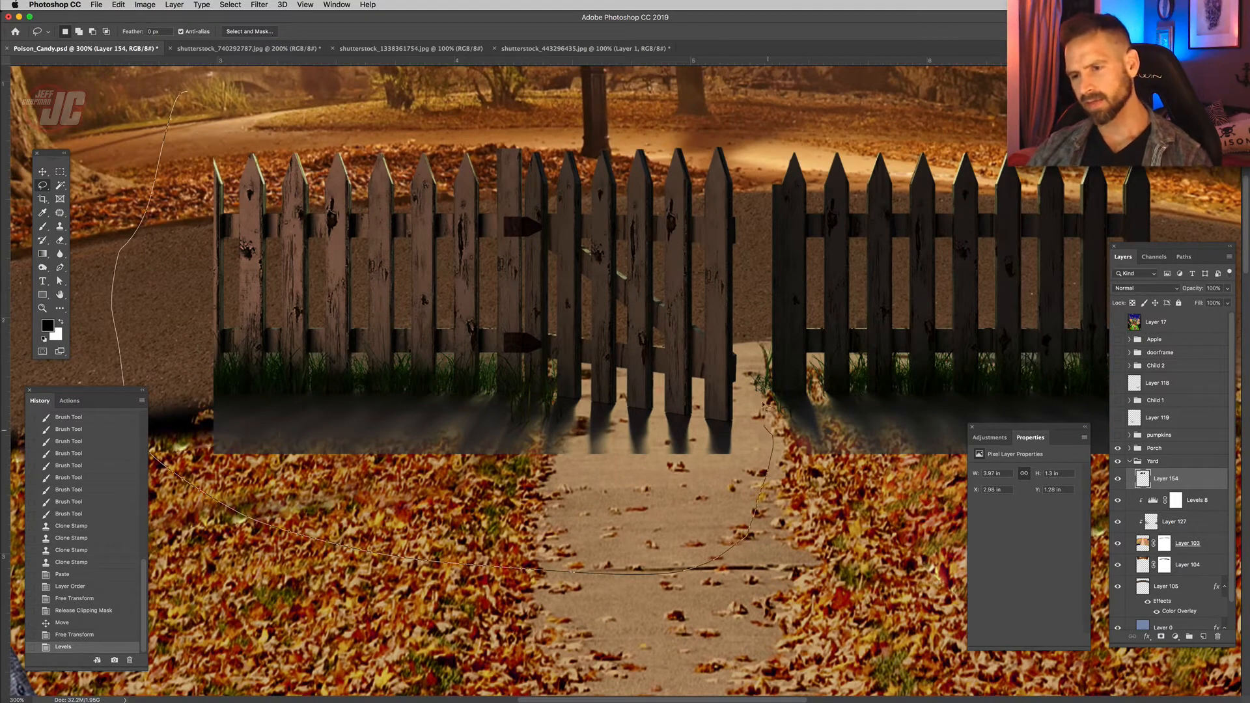
{"action": "key", "text": "super+x"}
{"action": "key", "text": "super+v"}
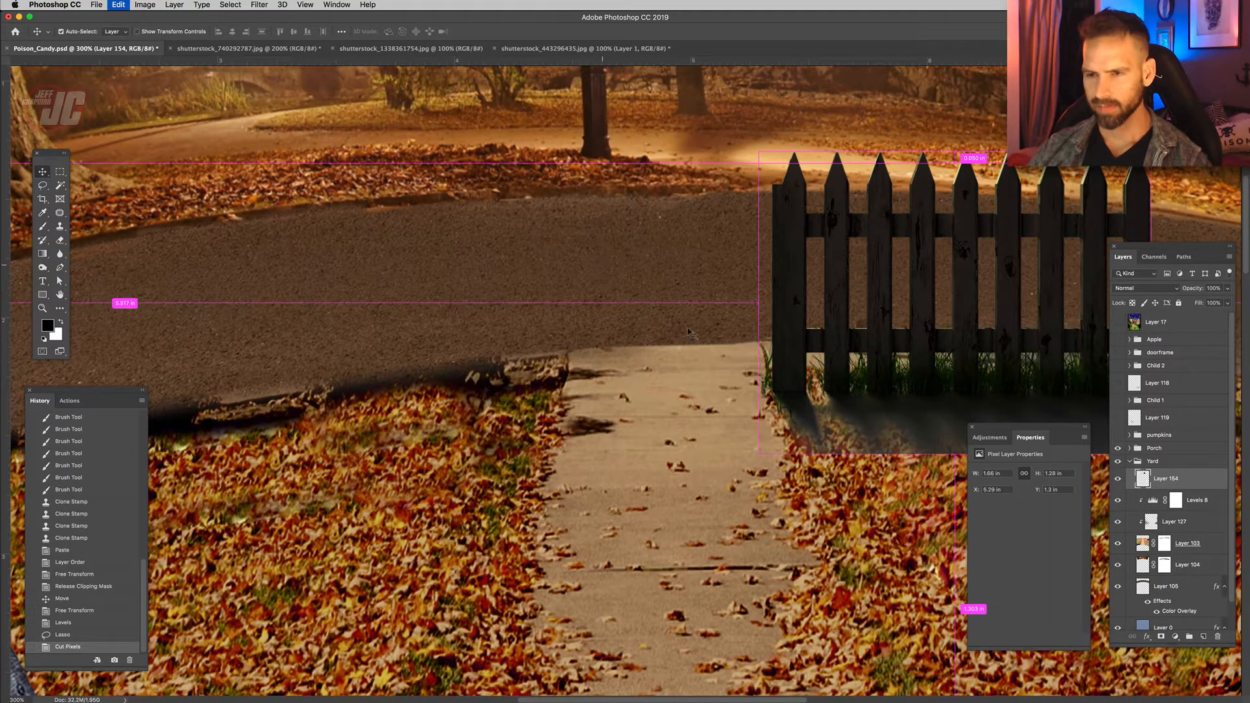
Position the left fence section beside the walkway and rotate it about 4° counterclockwise.
{"action": "left_click_drag", "start_coordinate": [485, 267], "coordinate": [510, 267]}
{"action": "key", "text": "super+t"}
{"action": "left_click_drag", "start_coordinate": [693, 138], "coordinate": [685, 124]}
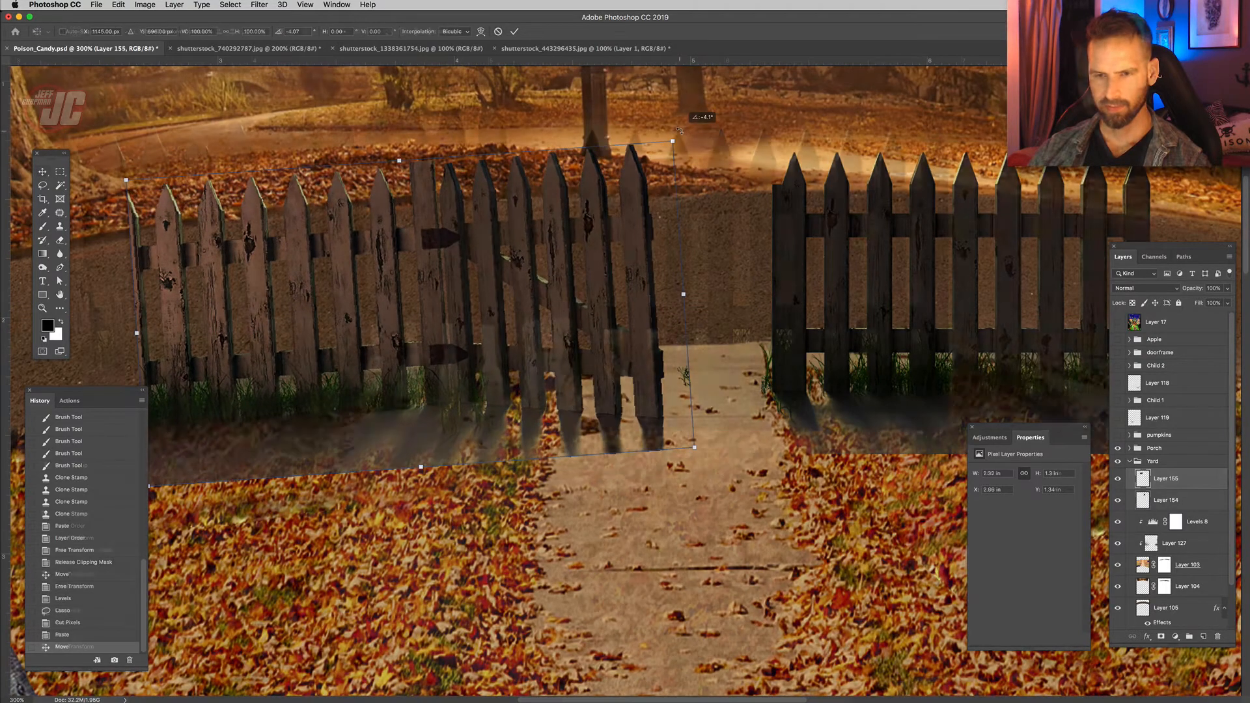
Rotate the right fence section on Layer 154 slightly clockwise and reposition it beside the walkway.
{"action": "key", "text": "super+t"}
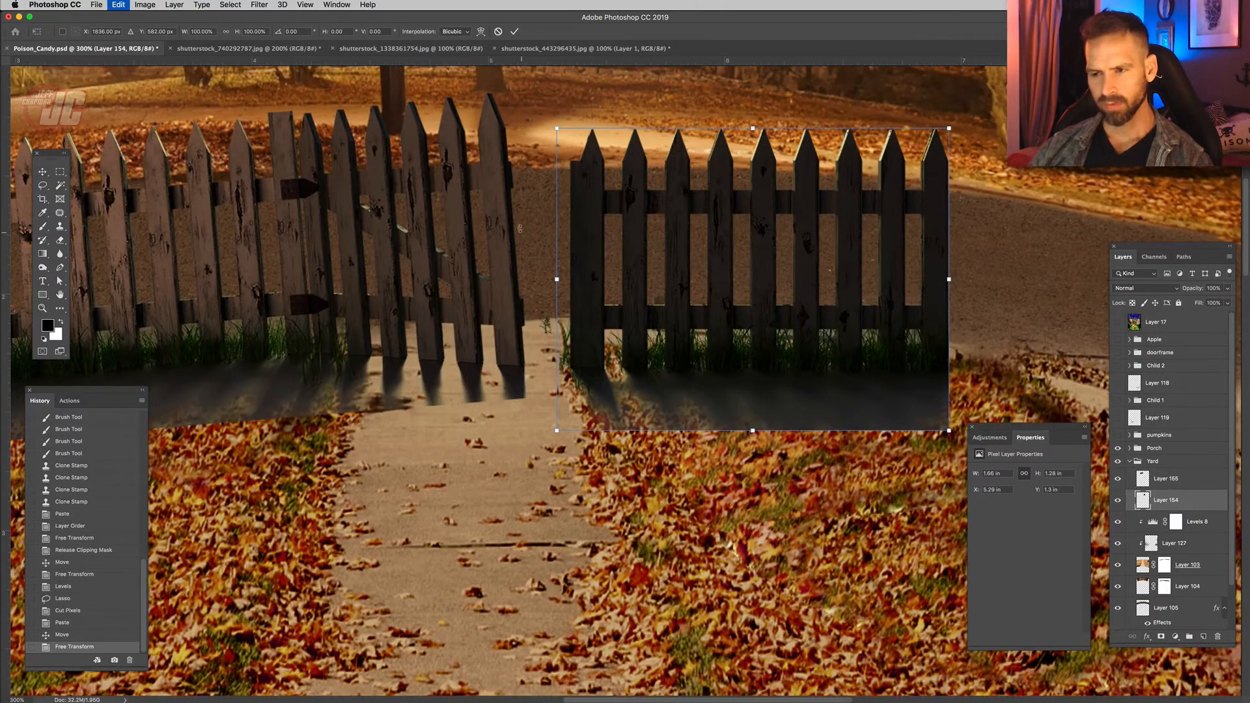
{"action": "left_click_drag", "start_coordinate": [520, 229], "coordinate": [522, 217]}
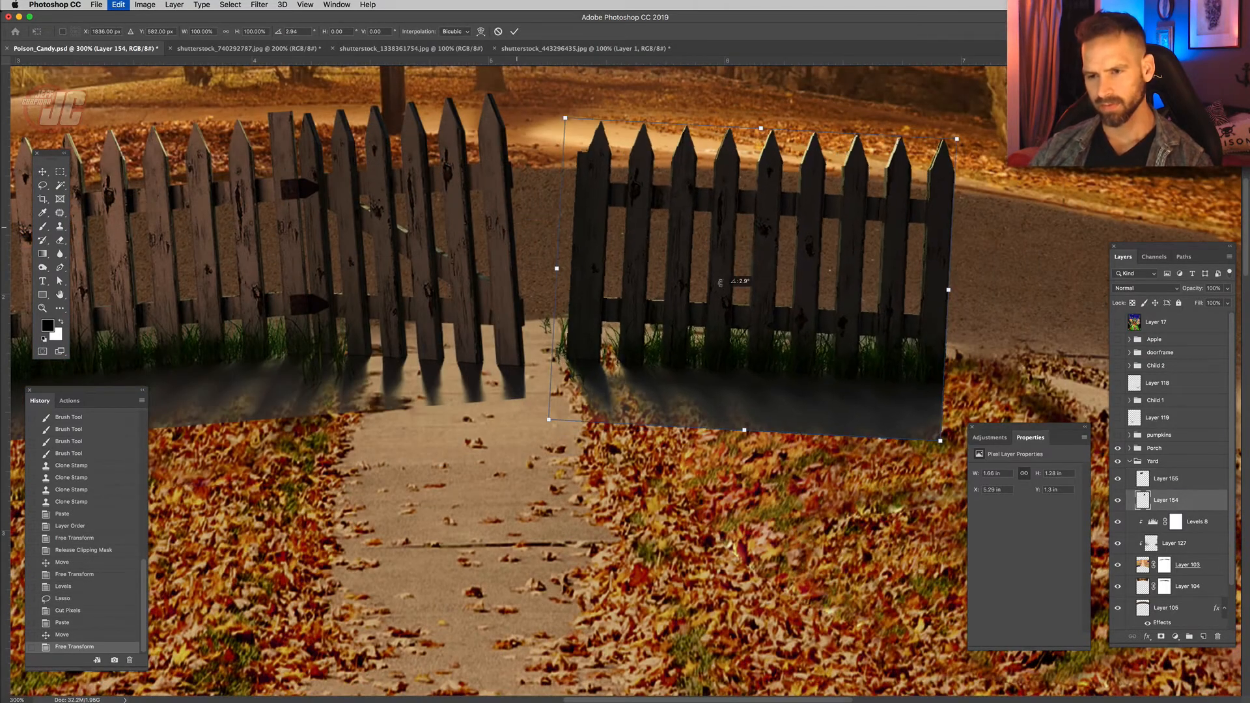
{"action": "mouse_move", "coordinate": [719, 295]}
{"action": "left_mouse_down"}
{"action": "mouse_move", "coordinate": [737, 282]}
{"action": "mouse_move", "coordinate": [726, 290]}
{"action": "left_mouse_up"}
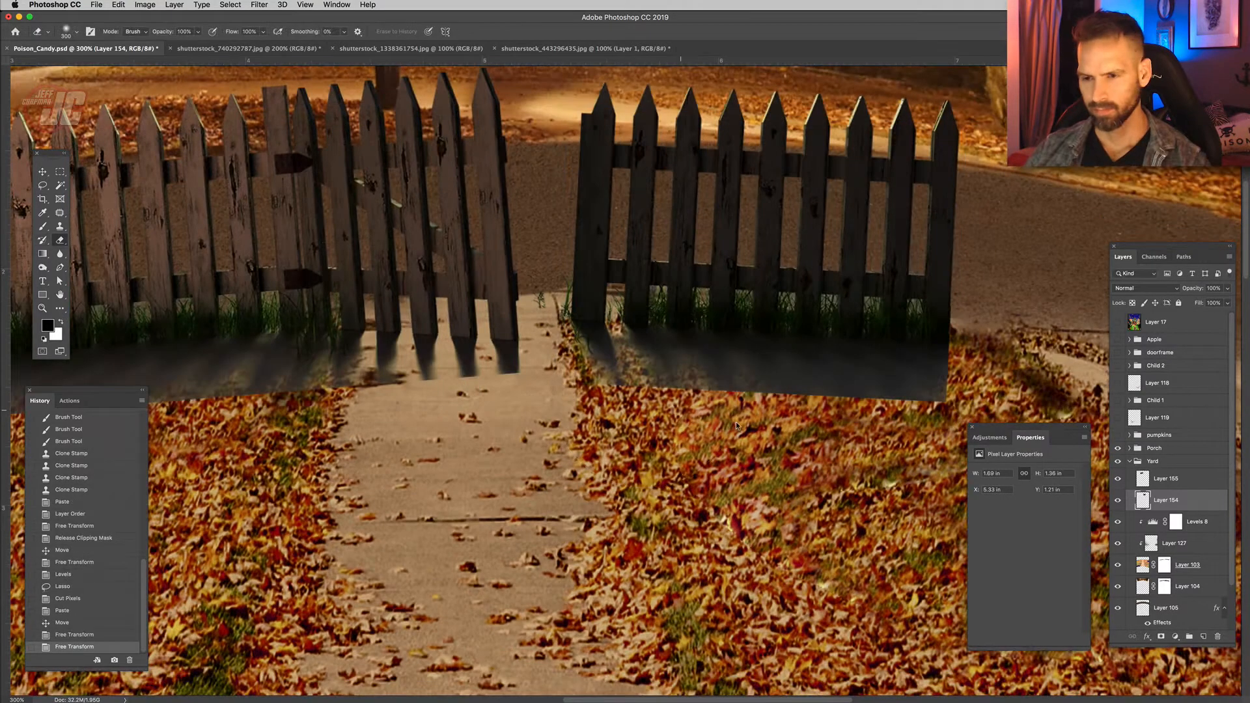
Fade the dark ground shadow below the right fence section with a smaller soft Eraser brush.
{"action": "right_click", "coordinate": [751, 424]}
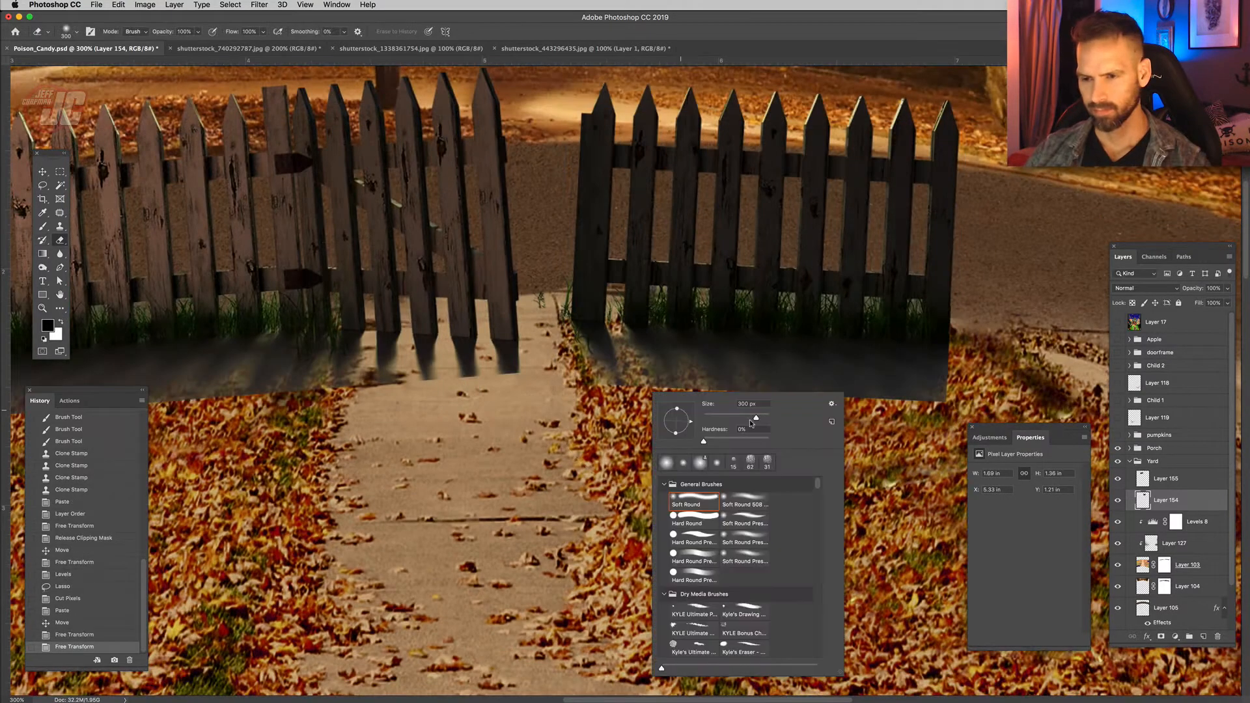
{"action": "key", "text": "Return"}
{"action": "left_click_drag", "start_coordinate": [680, 410], "coordinate": [918, 427]}
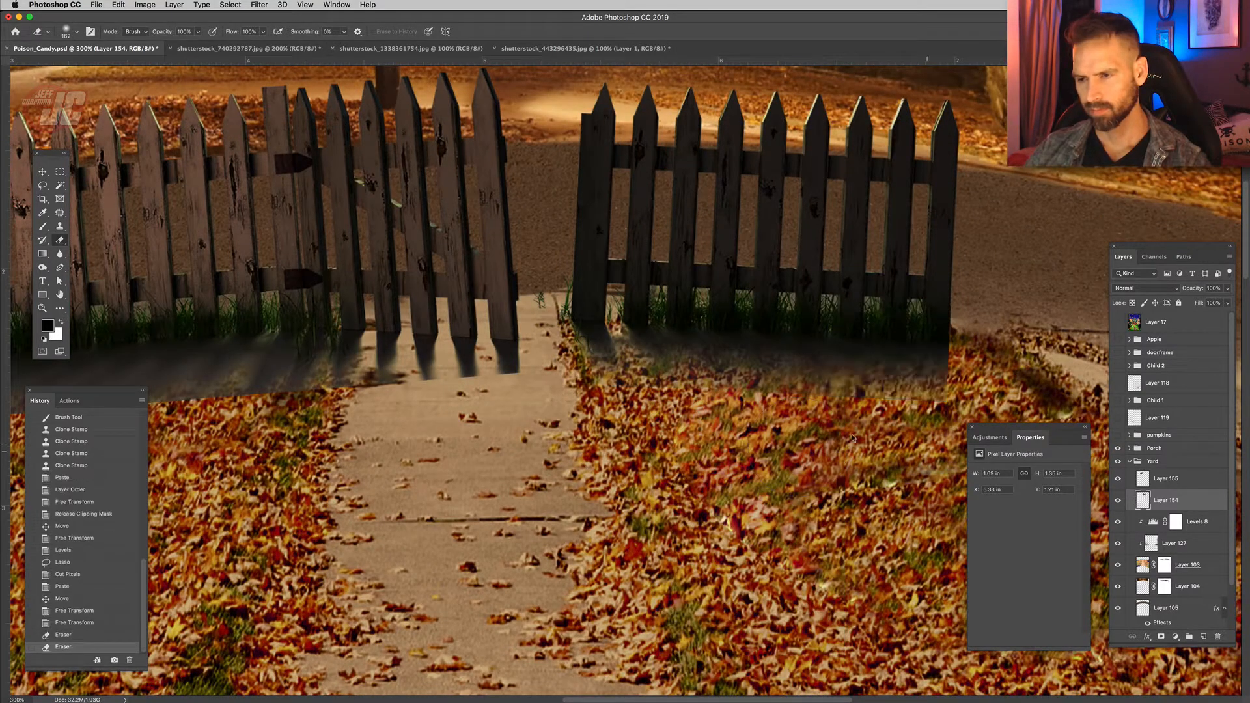
{"action": "right_click", "coordinate": [781, 428]}
{"action": "key", "text": "Return"}
{"action": "left_click", "coordinate": [607, 369]}
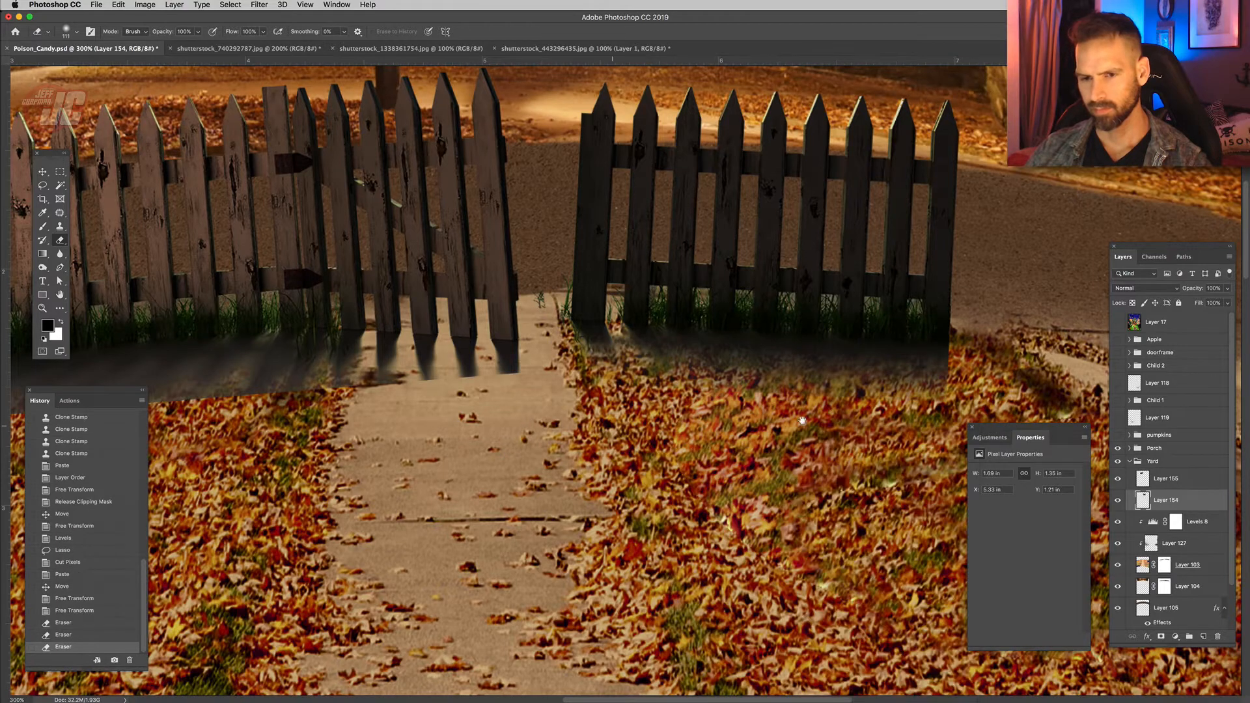
{"action": "left_click_drag", "start_coordinate": [802, 424], "coordinate": [1043, 417]}
Erase the hard lower edge of the ground shadow under the left fence section on Layer 155.
{"action": "left_click", "coordinate": [1197, 478]}
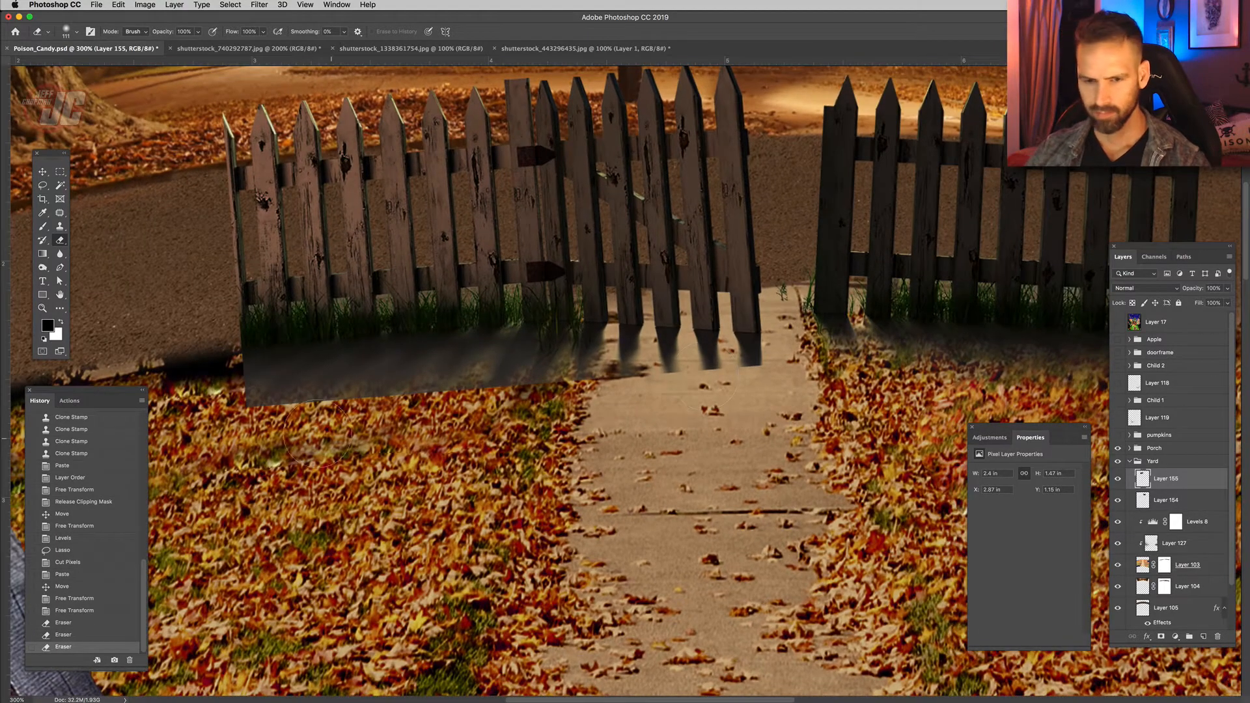
{"action": "left_click_drag", "start_coordinate": [322, 435], "coordinate": [267, 424]}
{"action": "left_click_drag", "start_coordinate": [364, 423], "coordinate": [521, 418]}
{"action": "left_click_drag", "start_coordinate": [663, 362], "coordinate": [760, 350]}
Stretch the right fence section outward with Free Transform to about 2.13 in wide.
{"action": "left_click", "coordinate": [43, 309]}
{"action": "key", "text": "super+t"}
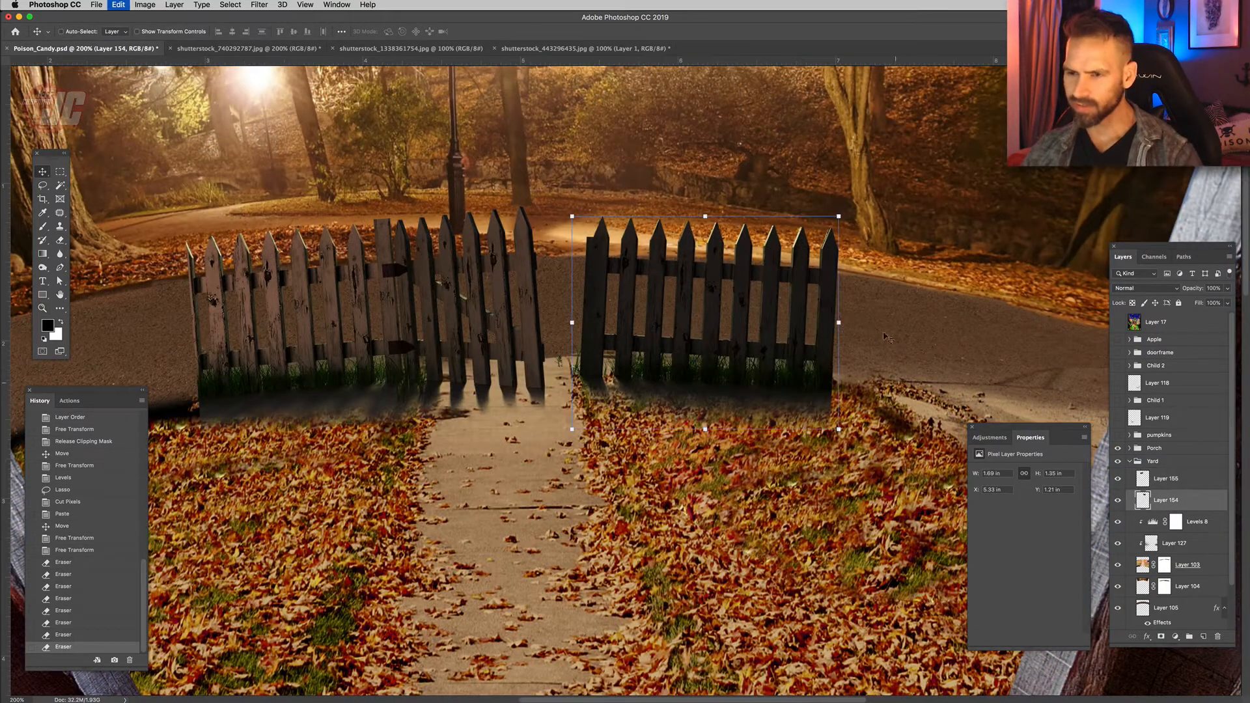
{"action": "left_click_drag", "start_coordinate": [841, 321], "coordinate": [905, 311]}
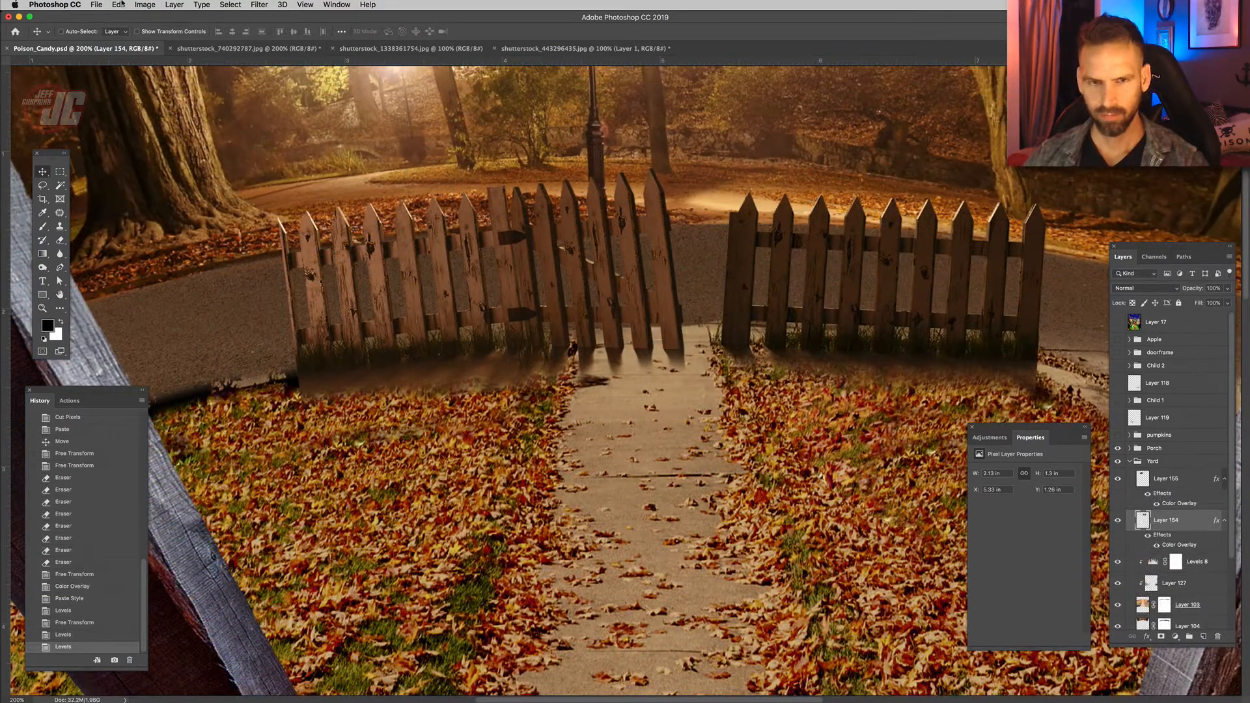
Warp the right fence section so its top slopes down toward the outer end and its last pickets lean outward.
{"action": "left_click", "coordinate": [119, 5]}
{"action": "mouse_move", "coordinate": [222, 248]}
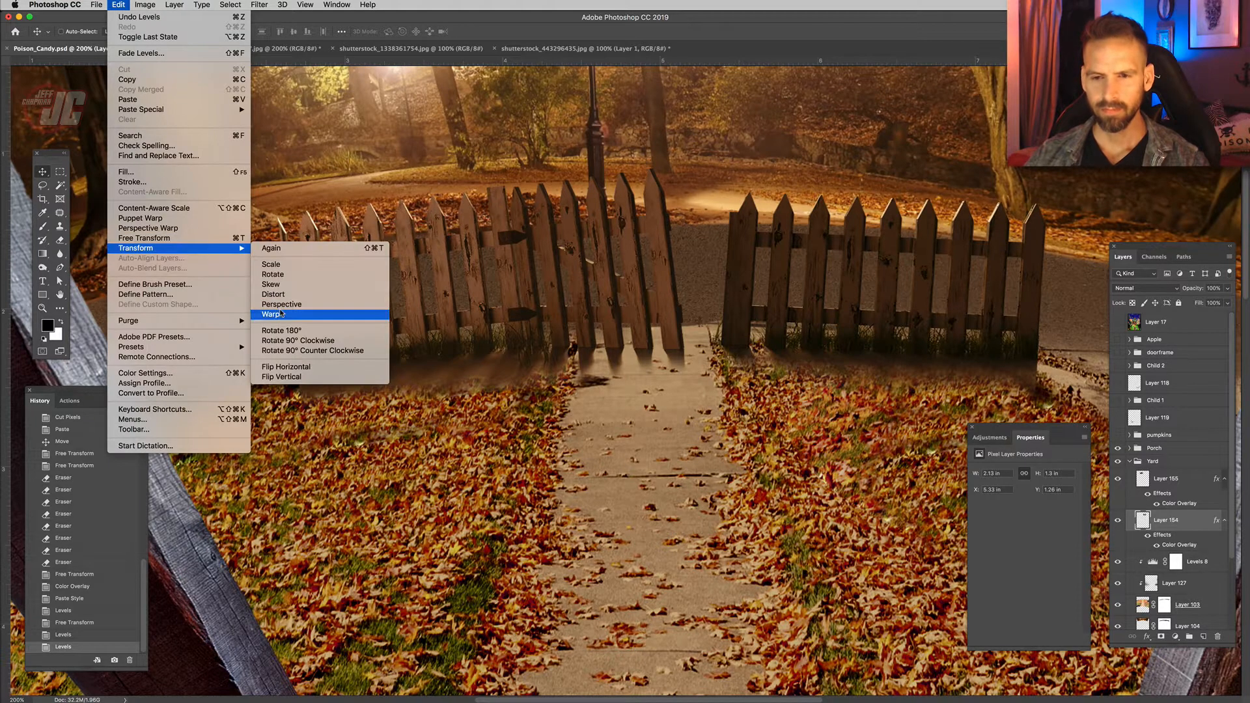
{"action": "left_click", "coordinate": [282, 314]}
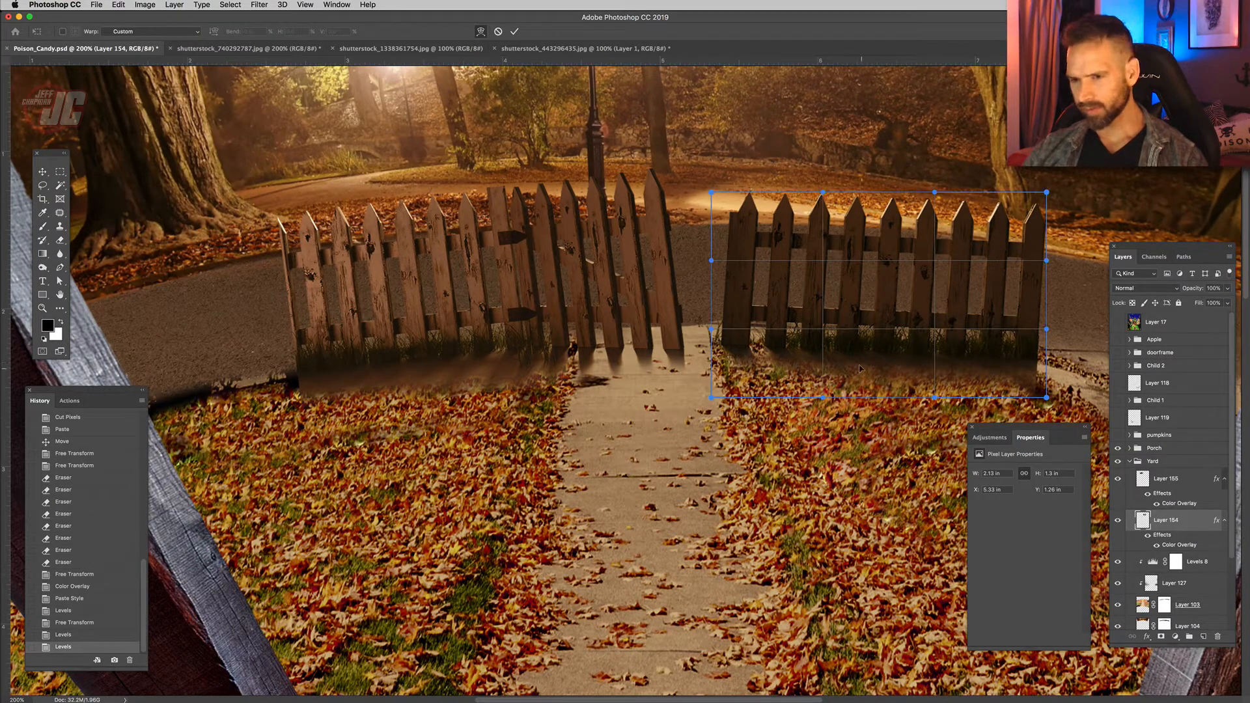
{"action": "left_click_drag", "start_coordinate": [859, 369], "coordinate": [859, 362]}
{"action": "left_click_drag", "start_coordinate": [1043, 213], "coordinate": [1040, 220]}
{"action": "left_click_drag", "start_coordinate": [758, 219], "coordinate": [756, 222]}
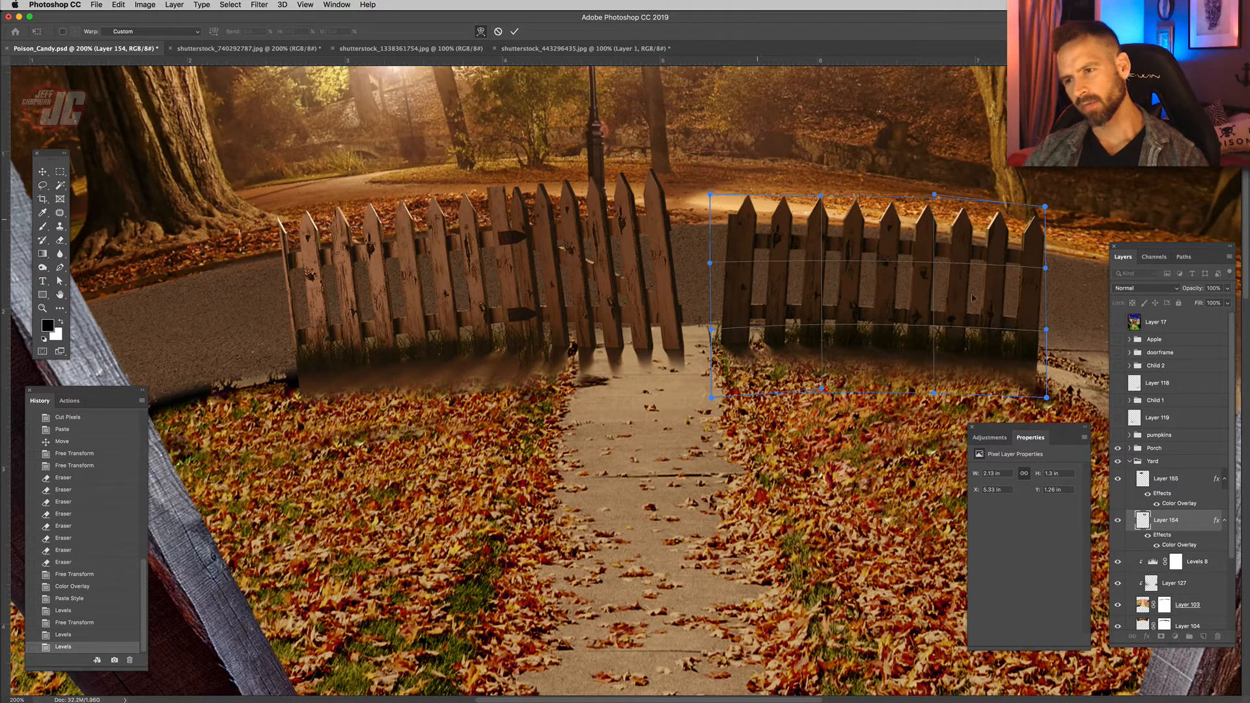
{"action": "left_click_drag", "start_coordinate": [1030, 219], "coordinate": [1042, 231]}
{"action": "left_click_drag", "start_coordinate": [1033, 387], "coordinate": [1028, 386]}
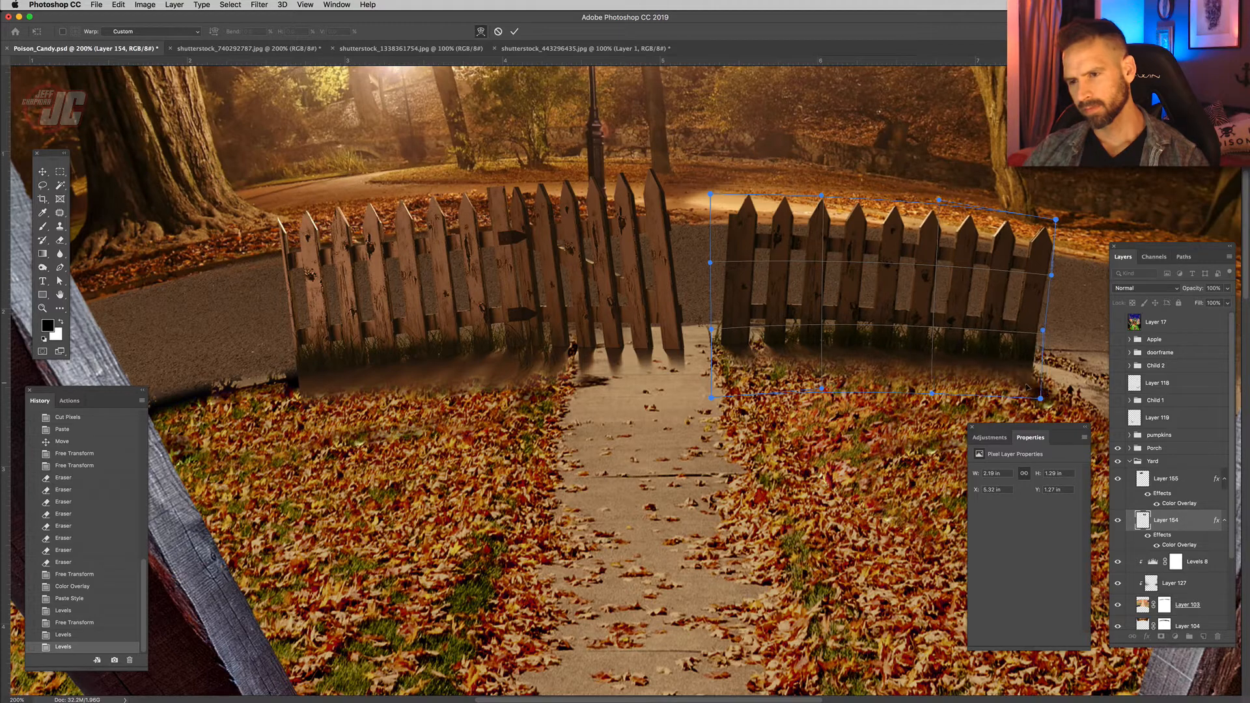
{"action": "key", "text": "Return"}
Warp the left fence section on Layer 155 so its outer end slopes down and its end pickets lean outward.
{"action": "key", "text": "alt+bracketright"}
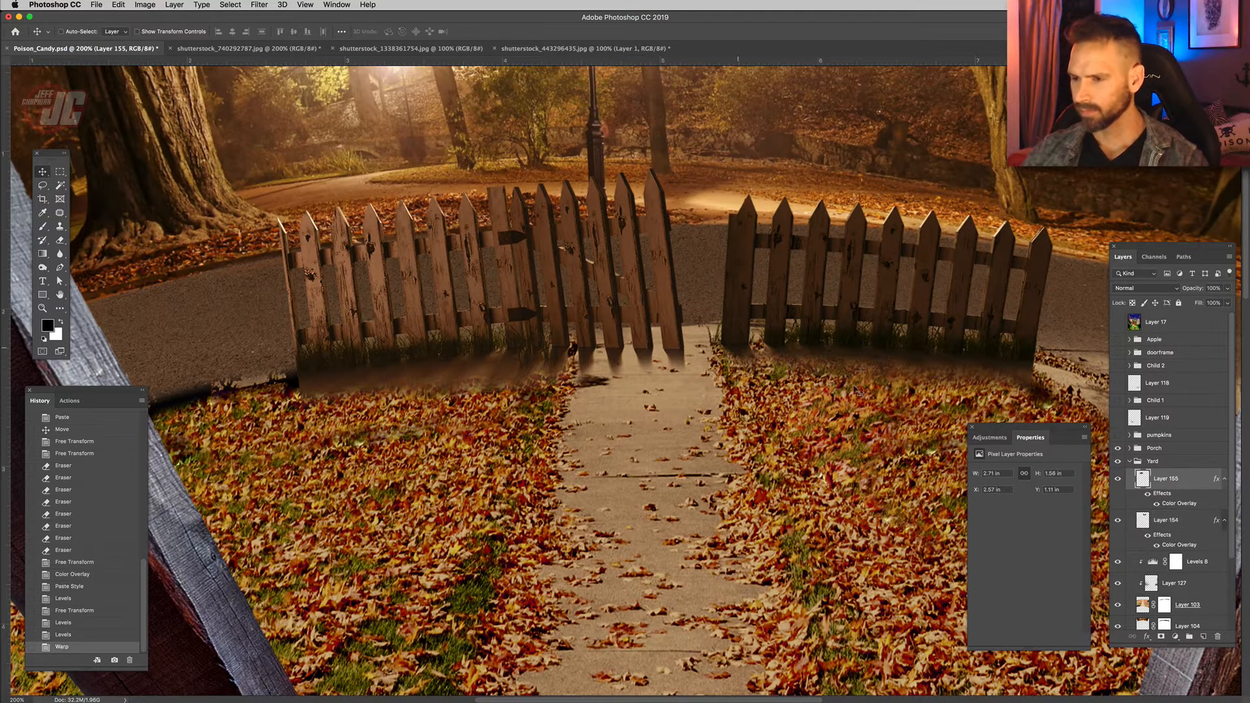
{"action": "left_click", "coordinate": [118, 4]}
{"action": "mouse_move", "coordinate": [163, 239]}
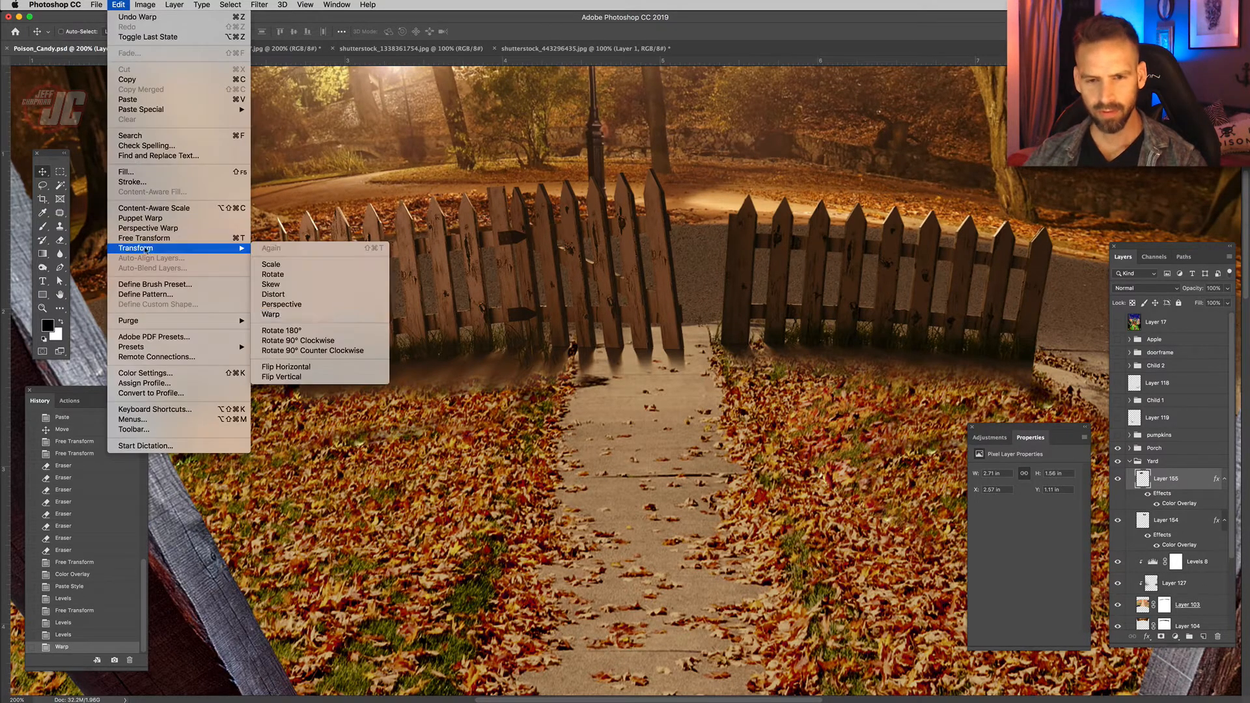
{"action": "left_click", "coordinate": [306, 311]}
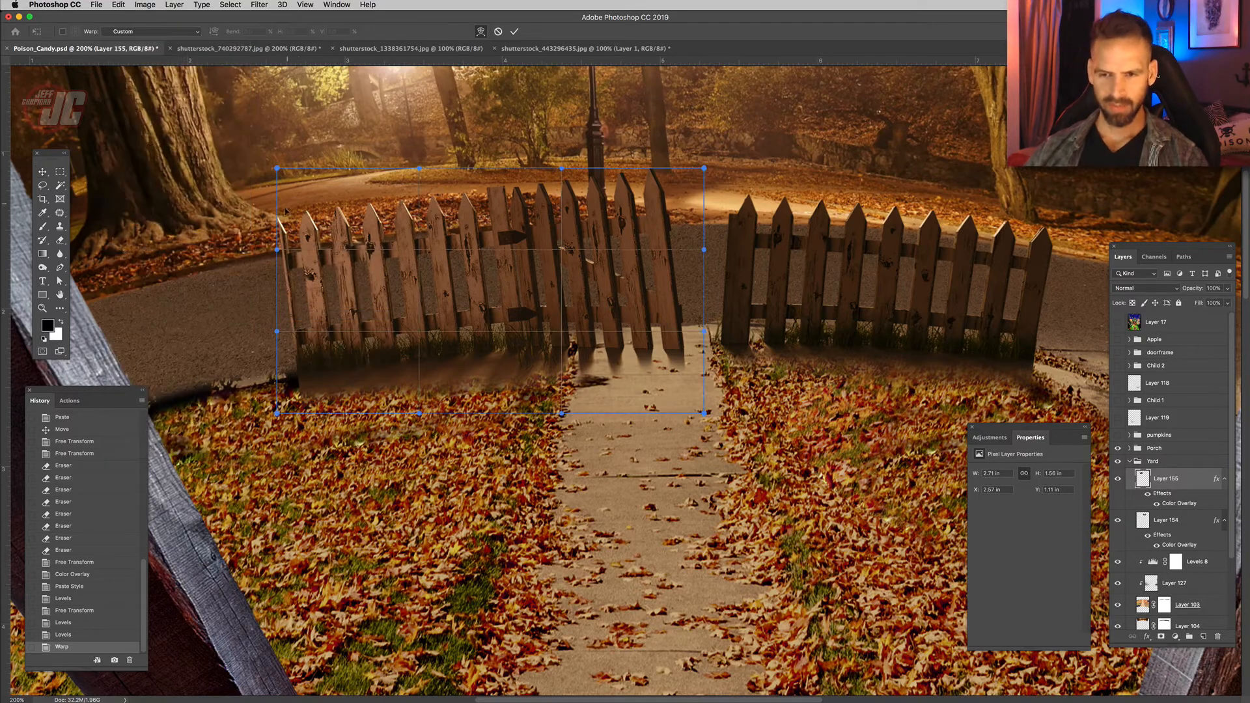
{"action": "left_click_drag", "start_coordinate": [285, 210], "coordinate": [266, 232]}
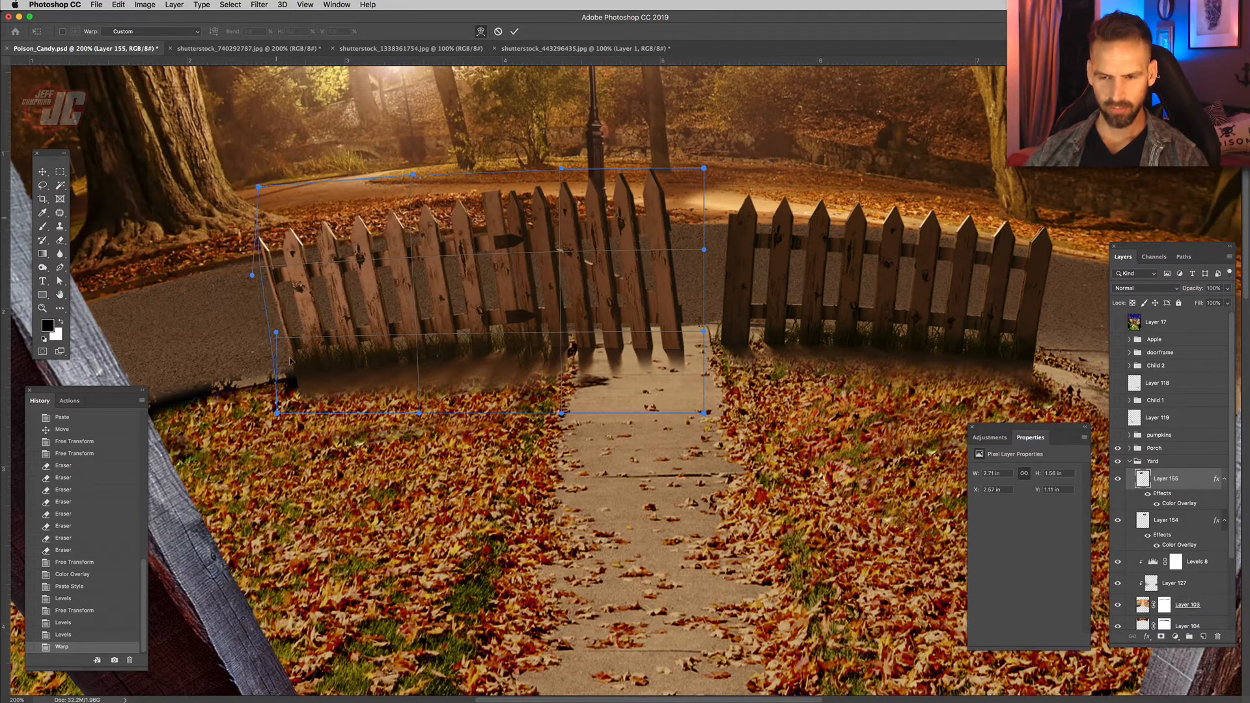
{"action": "left_click_drag", "start_coordinate": [290, 353], "coordinate": [290, 364]}
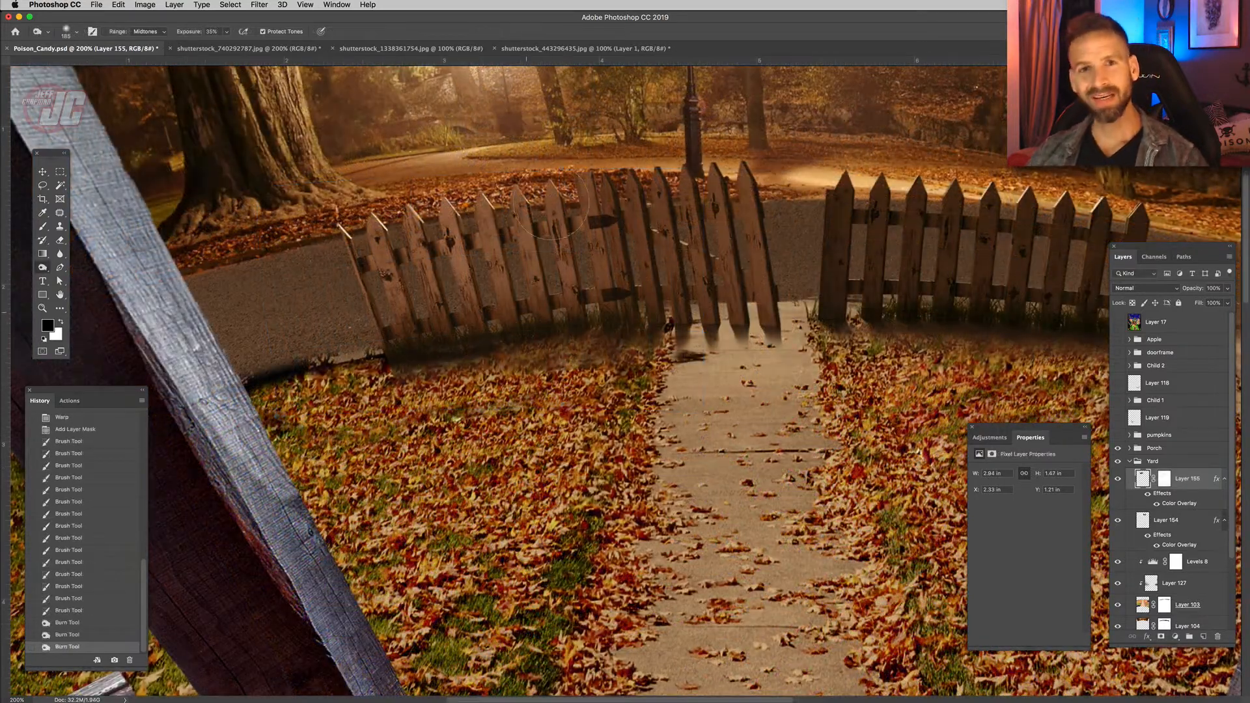
Lasso the outer pickets of the left fence section and paste a copy as a new layer, shifted outward behind the porch post.
{"action": "left_click", "coordinate": [43, 185]}
{"action": "left_click_drag", "start_coordinate": [216, 160], "coordinate": [566, 128]}
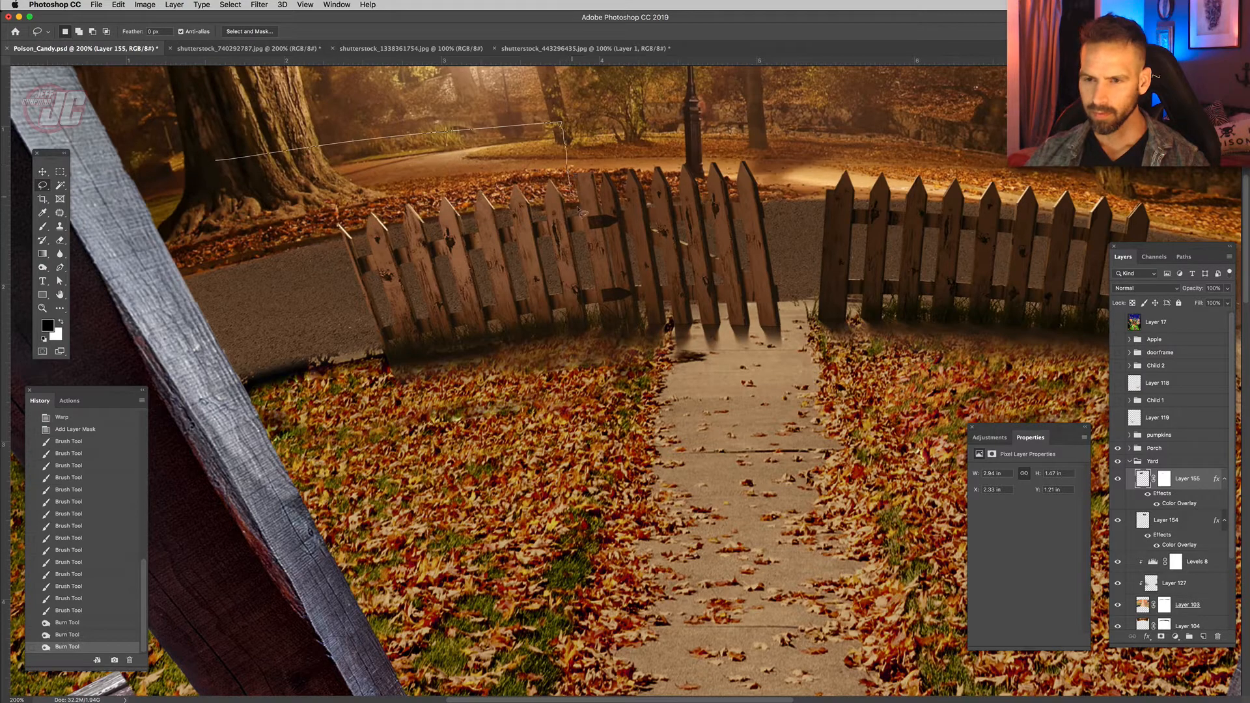
{"action": "mouse_move", "coordinate": [604, 335]}
{"action": "left_mouse_down"}
{"action": "mouse_move", "coordinate": [462, 448]}
{"action": "mouse_move", "coordinate": [333, 378]}
{"action": "mouse_move", "coordinate": [218, 161]}
{"action": "left_mouse_up"}
{"action": "left_click", "coordinate": [42, 172]}
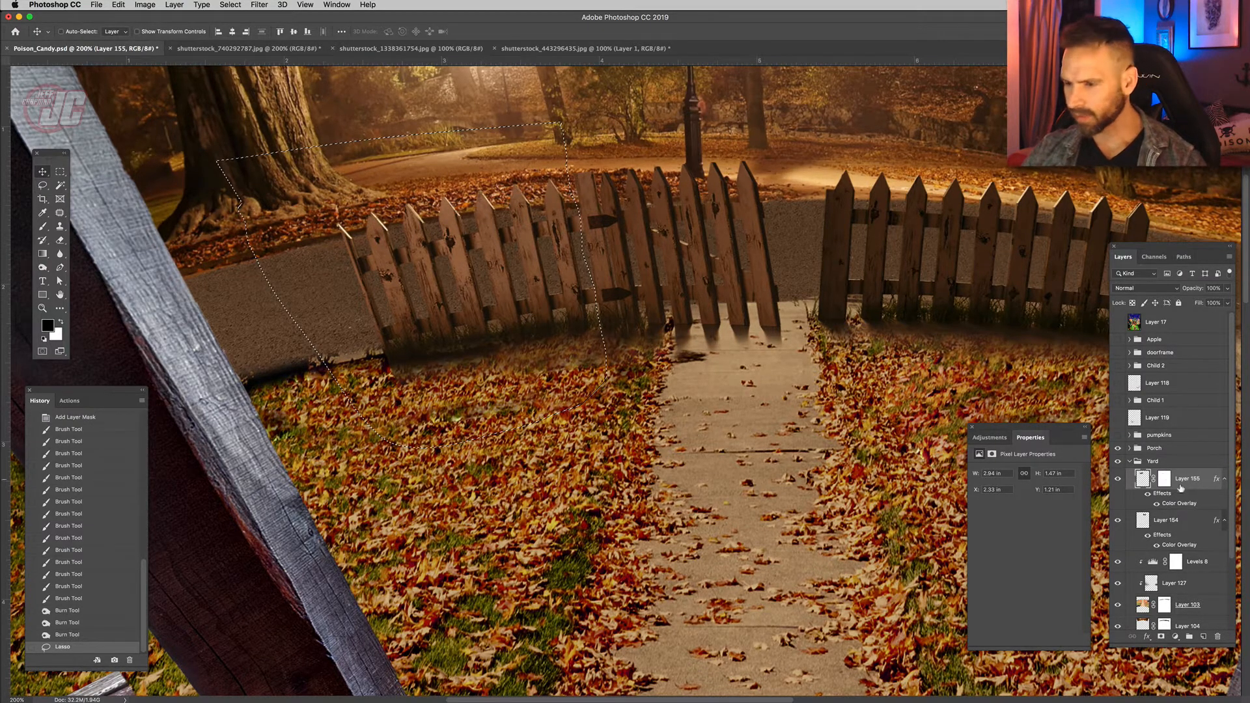
{"action": "key", "text": "super+v"}
{"action": "left_click_drag", "start_coordinate": [497, 285], "coordinate": [342, 313]}
Skew and align the pasted pickets with Free Transform to continue the left fence's downward curve, placing their layer below Layer 155.
{"action": "key", "text": "super+t"}
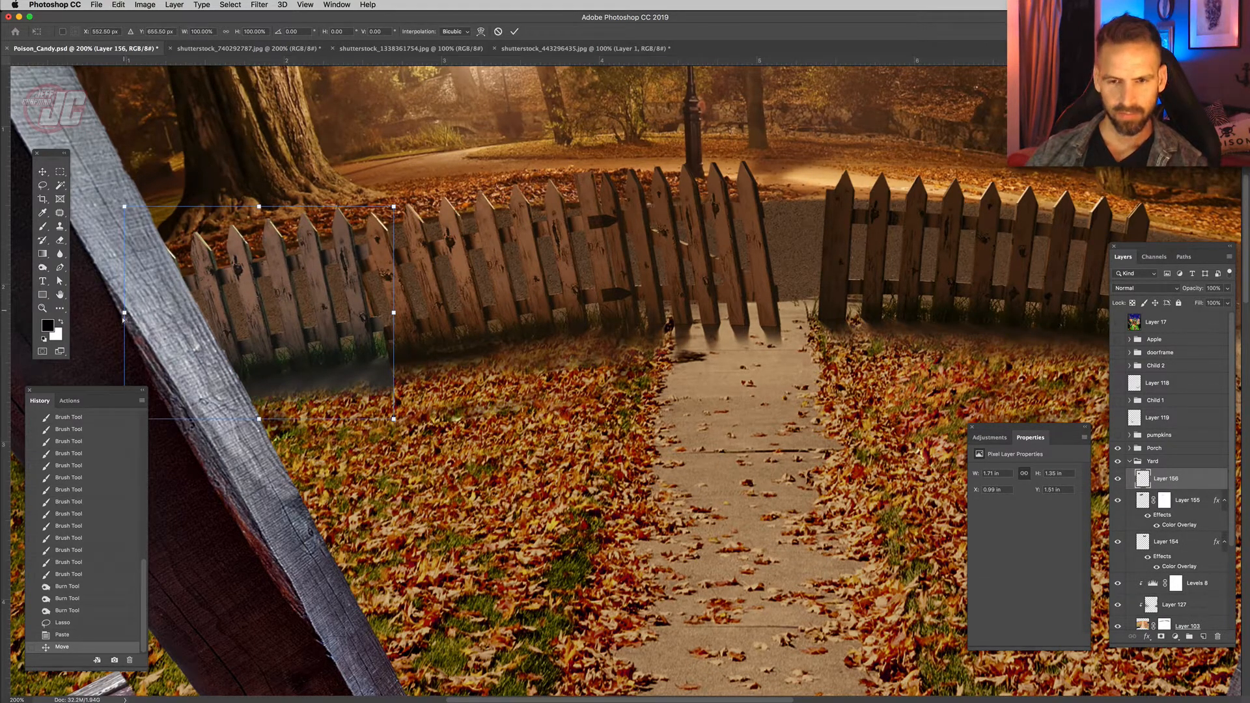
{"action": "left_click_drag", "start_coordinate": [123, 317], "coordinate": [142, 332]}
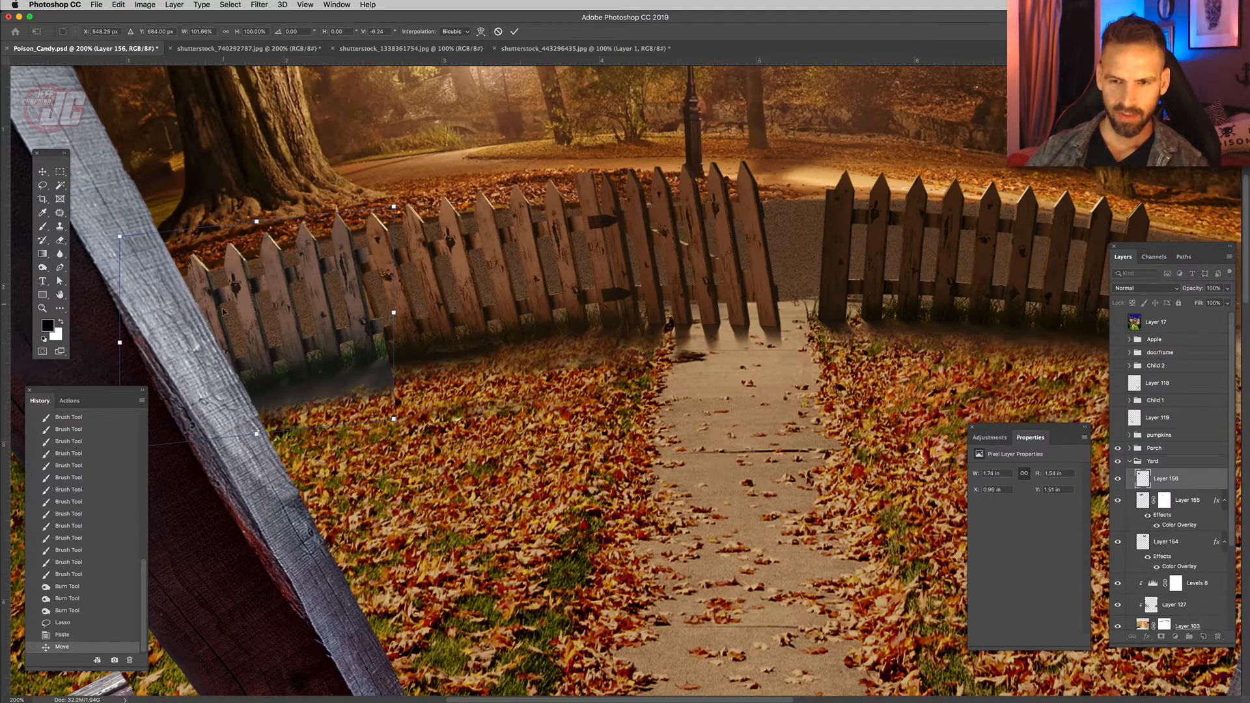
{"action": "left_click_drag", "start_coordinate": [224, 313], "coordinate": [219, 329]}
{"action": "left_click_drag", "start_coordinate": [250, 239], "coordinate": [236, 245]}
{"action": "left_click_drag", "start_coordinate": [293, 340], "coordinate": [309, 328]}
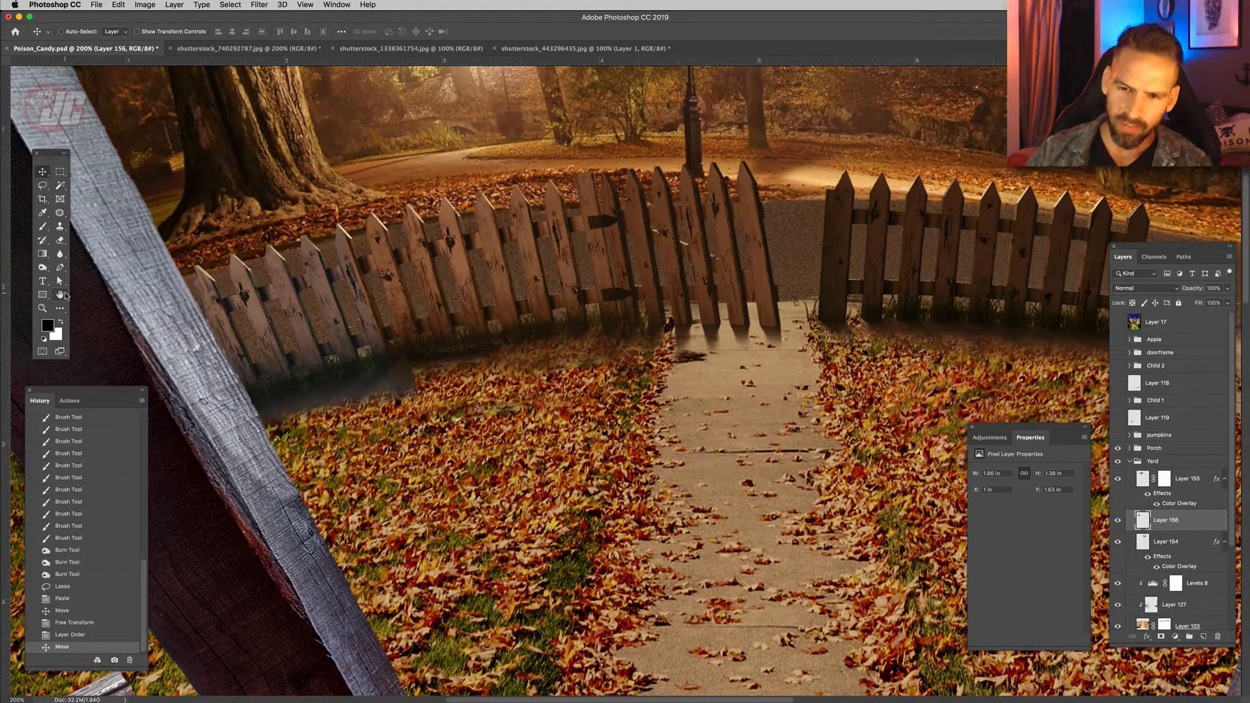
{"action": "key", "text": "Left"}
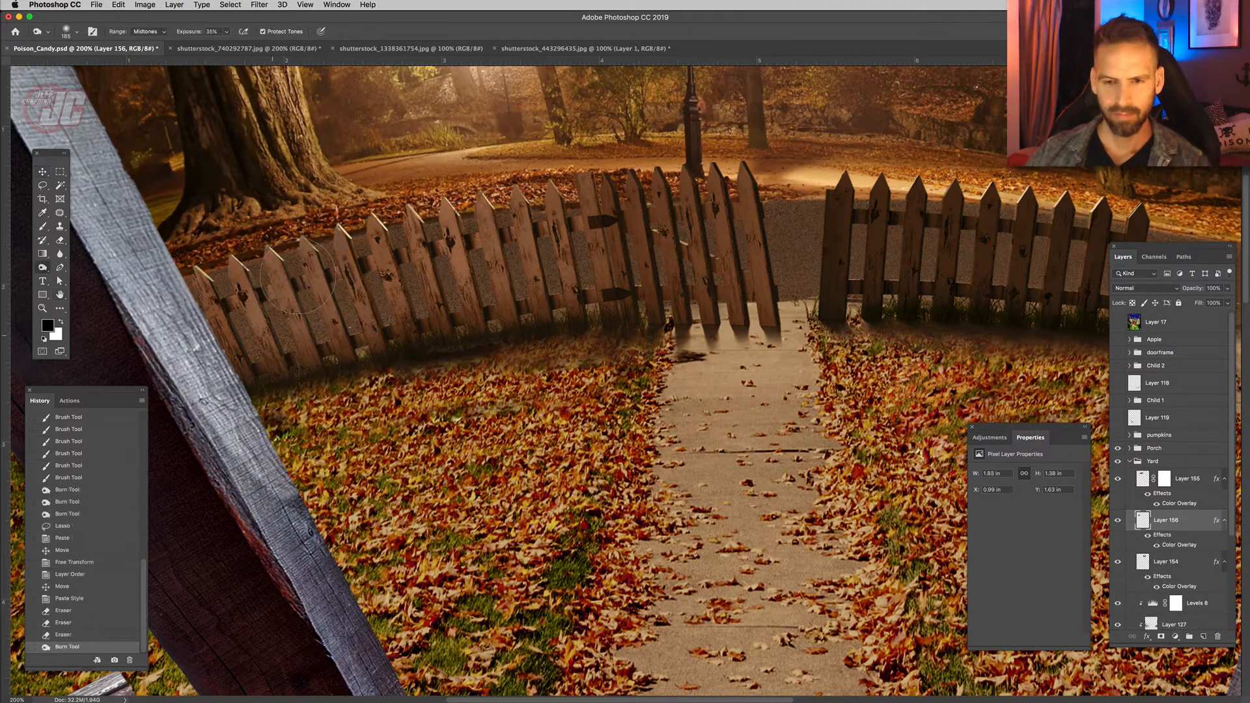
Darken the added left fence pickets on Layer 156 with the Burn tool at Midtones, 35% exposure.
{"action": "left_click", "coordinate": [286, 315]}
{"action": "left_click", "coordinate": [323, 294]}
{"action": "left_click", "coordinate": [214, 304]}
{"action": "left_click", "coordinate": [375, 399]}
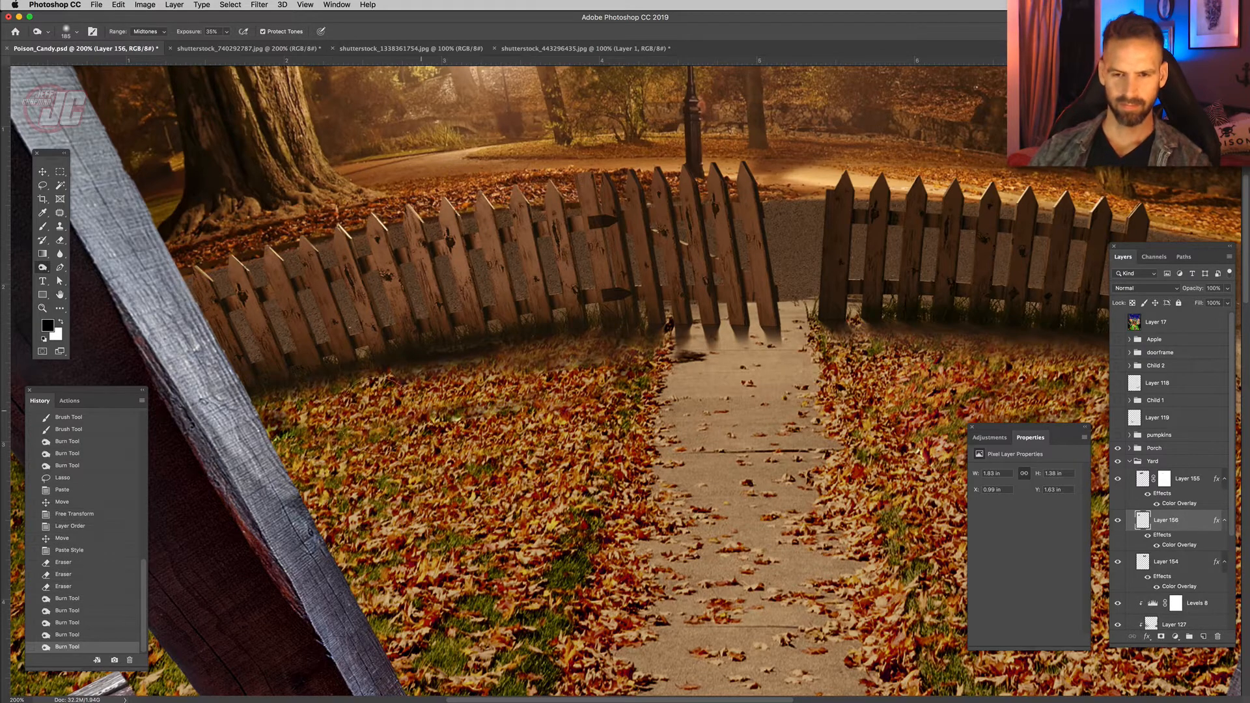
{"action": "left_click", "coordinate": [523, 408]}
{"action": "left_click", "coordinate": [514, 458]}
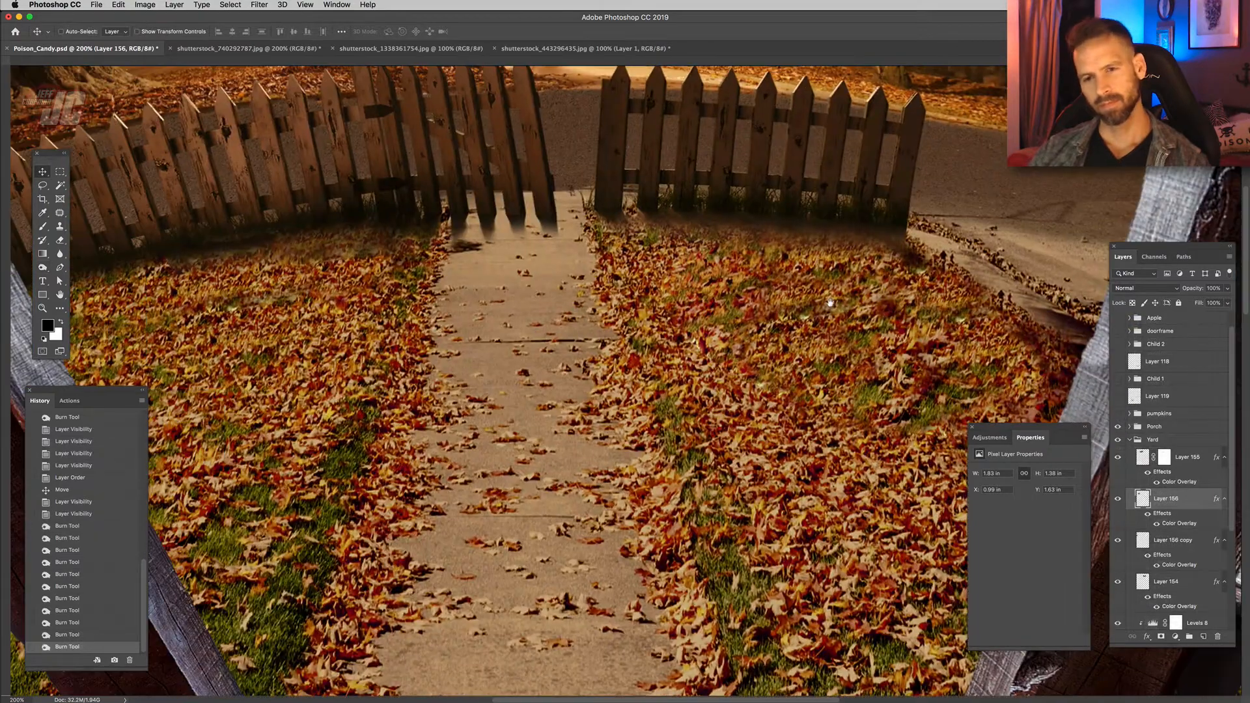
Duplicate Layer 154 and move the copy outward to extend the right fence behind the porch post.
{"action": "left_click_drag", "start_coordinate": [831, 303], "coordinate": [524, 328]}
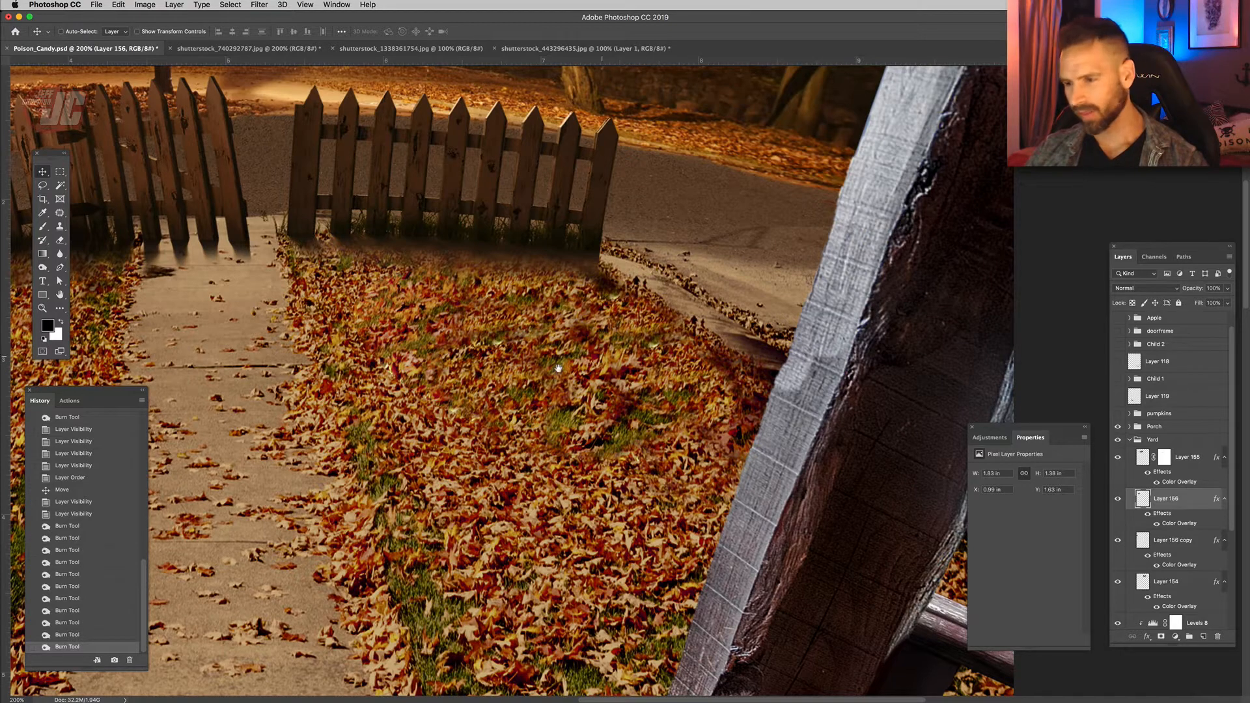
{"action": "left_click_drag", "start_coordinate": [559, 369], "coordinate": [490, 395]}
{"action": "left_click", "coordinate": [1118, 542]}
{"action": "left_click", "coordinate": [1190, 589]}
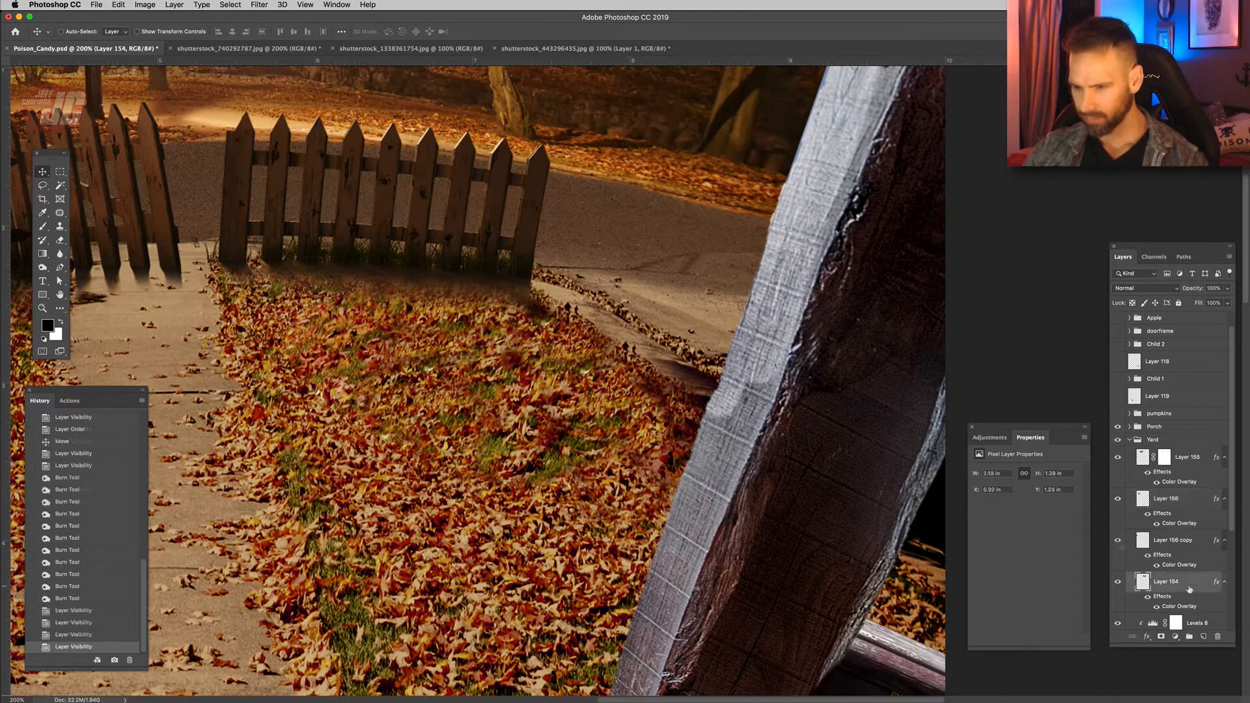
{"action": "left_click_drag", "start_coordinate": [1192, 588], "coordinate": [1196, 569]}
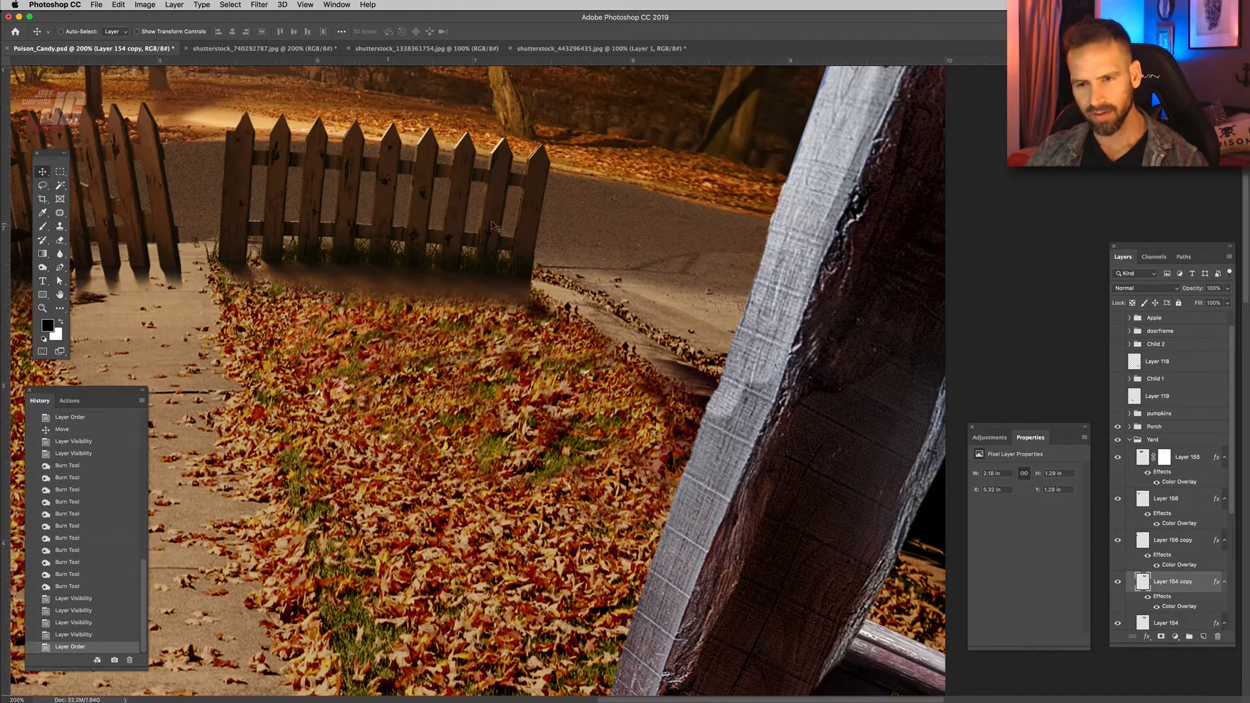
{"action": "left_click_drag", "start_coordinate": [493, 226], "coordinate": [668, 255]}
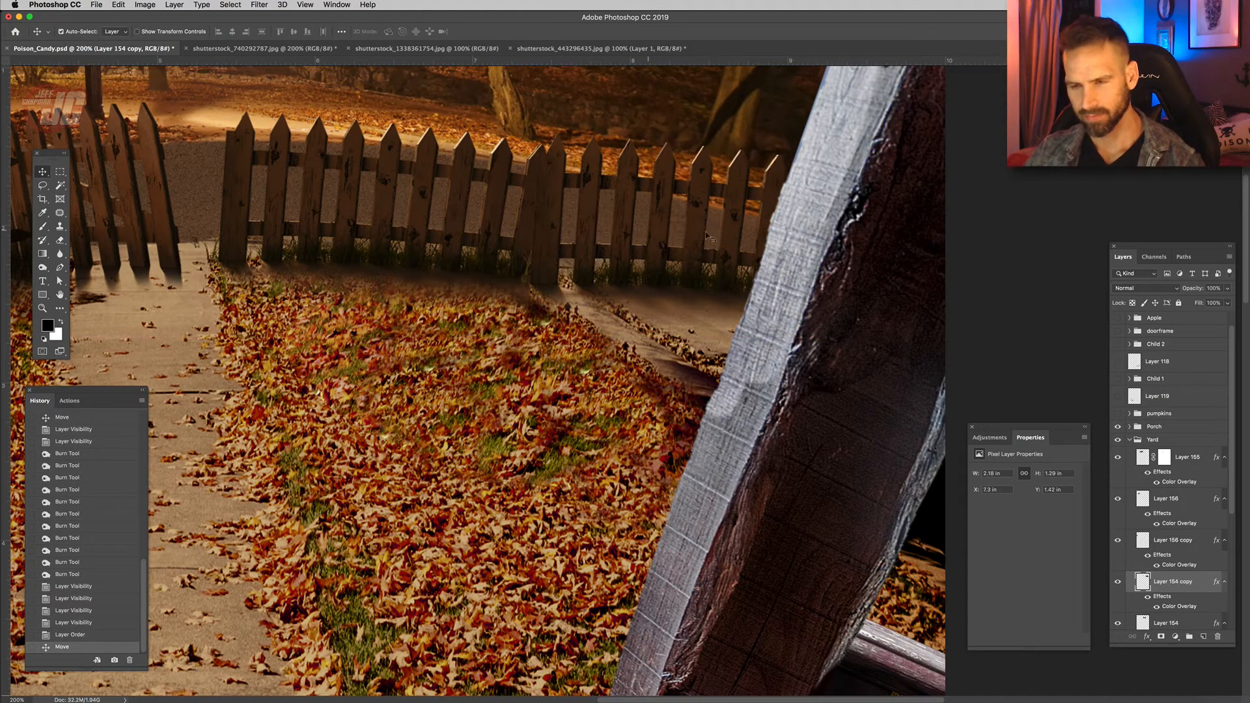
Rotate the duplicated right fence section slightly clockwise with Free Transform and butt it against the original section.
{"action": "key", "text": "super+t"}
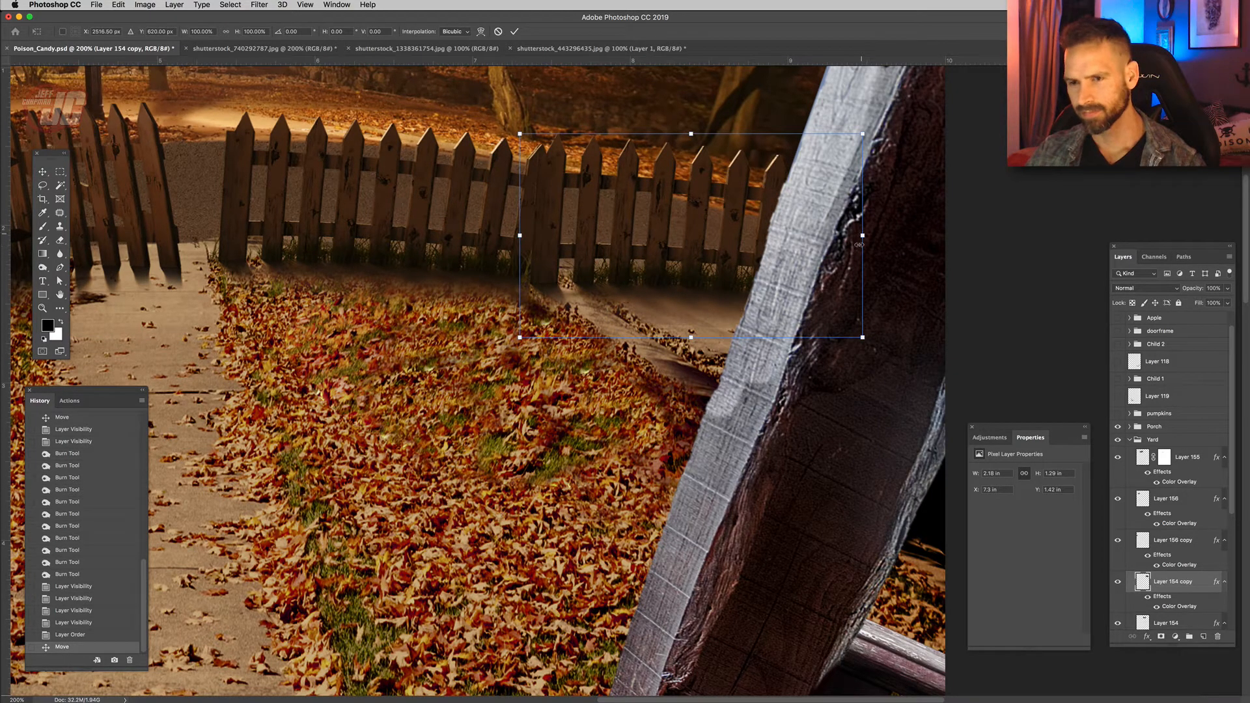
{"action": "left_click_drag", "start_coordinate": [859, 245], "coordinate": [869, 190]}
{"action": "key", "text": "Return"}
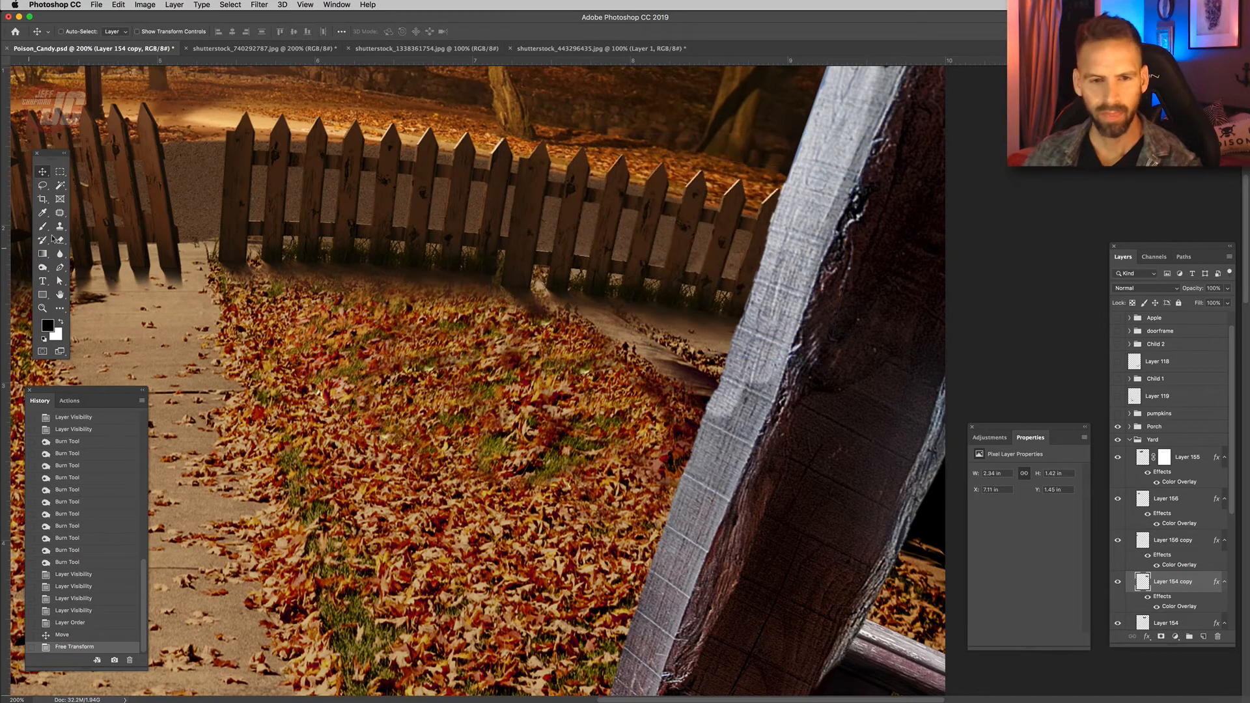
Erase the overlapping inner picket of Layer 154 copy so the two right fence sections join cleanly.
{"action": "key", "text": "e"}
{"action": "right_click", "coordinate": [490, 230]}
{"action": "left_click", "coordinate": [523, 163]}
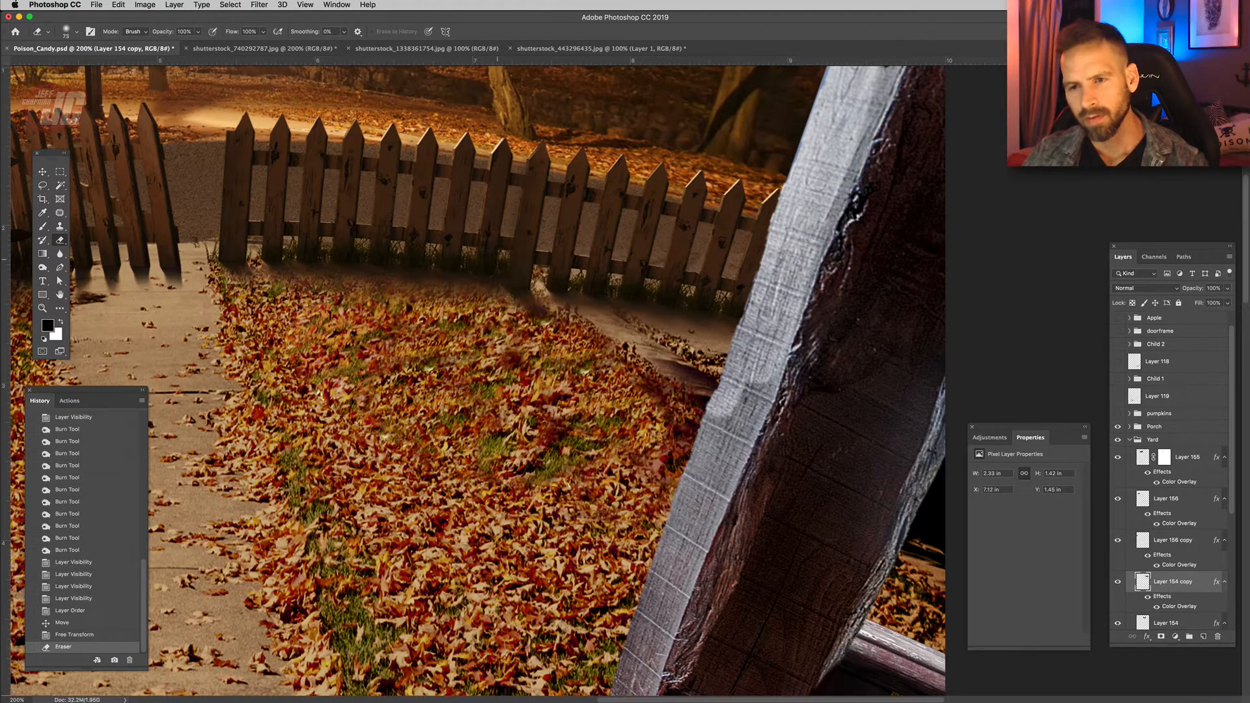
{"action": "left_click", "coordinate": [519, 167]}
{"action": "left_click", "coordinate": [515, 173]}
{"action": "left_click", "coordinate": [517, 168]}
{"action": "left_click", "coordinate": [501, 263]}
{"action": "left_click", "coordinate": [494, 273]}
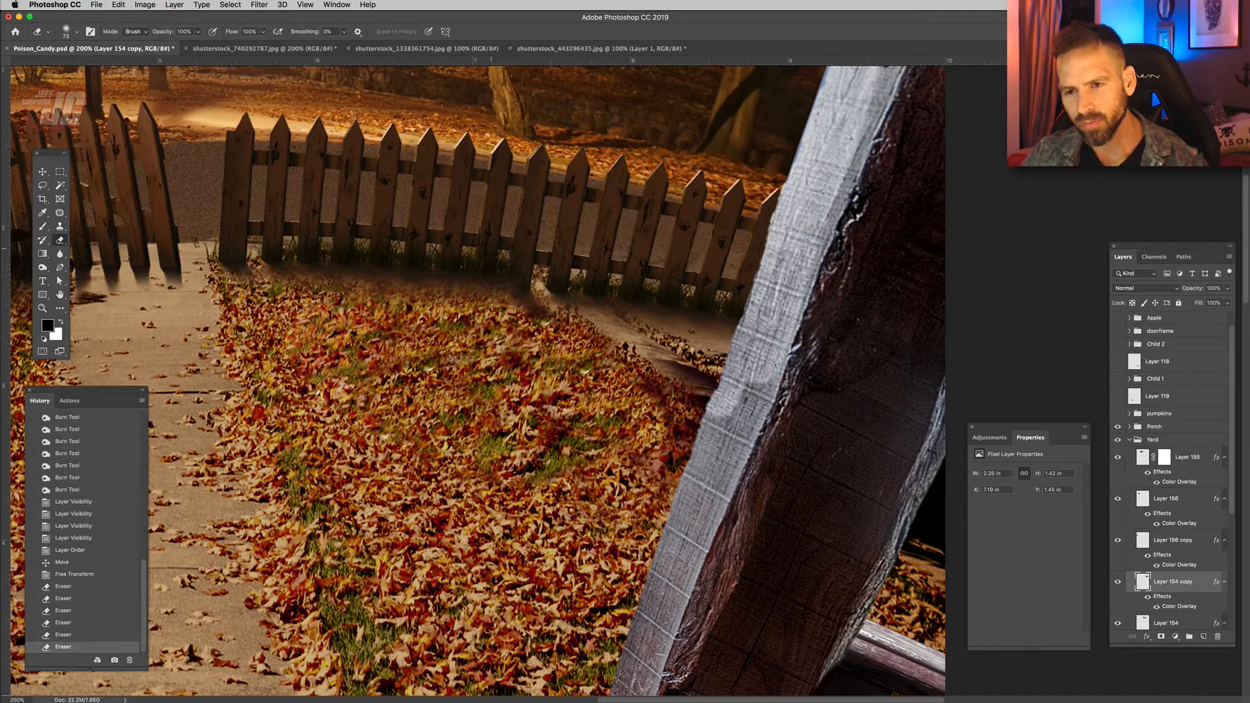
{"action": "left_click", "coordinate": [495, 273]}
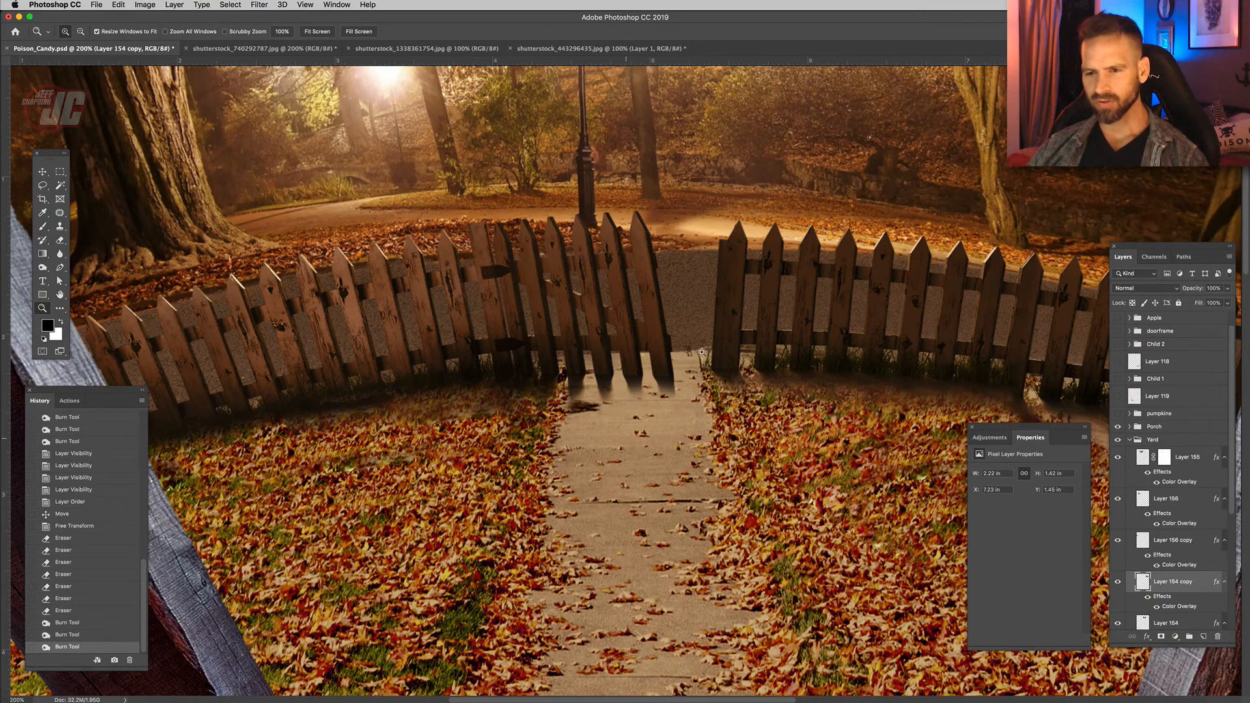
Find the layer holding the leaning gate pickets over the path and paint them out in black on the Layer 155 mask.
{"action": "left_click", "coordinate": [568, 327]}
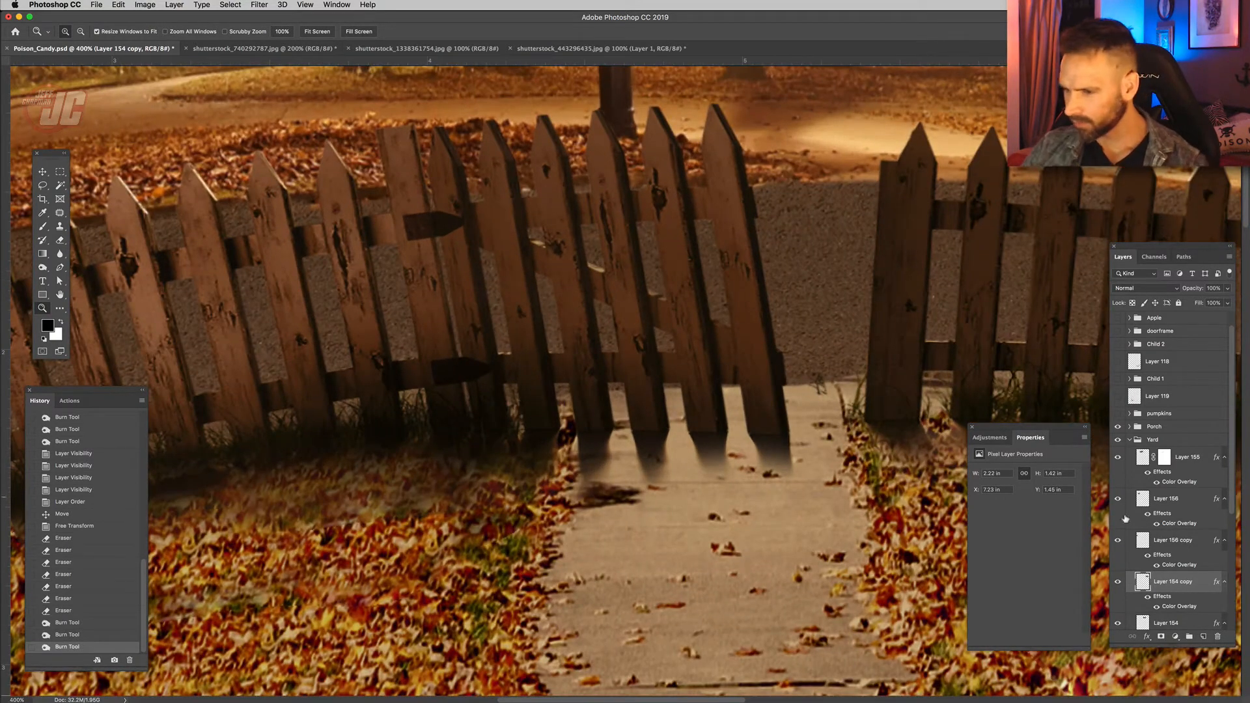
{"action": "left_click", "coordinate": [1119, 543]}
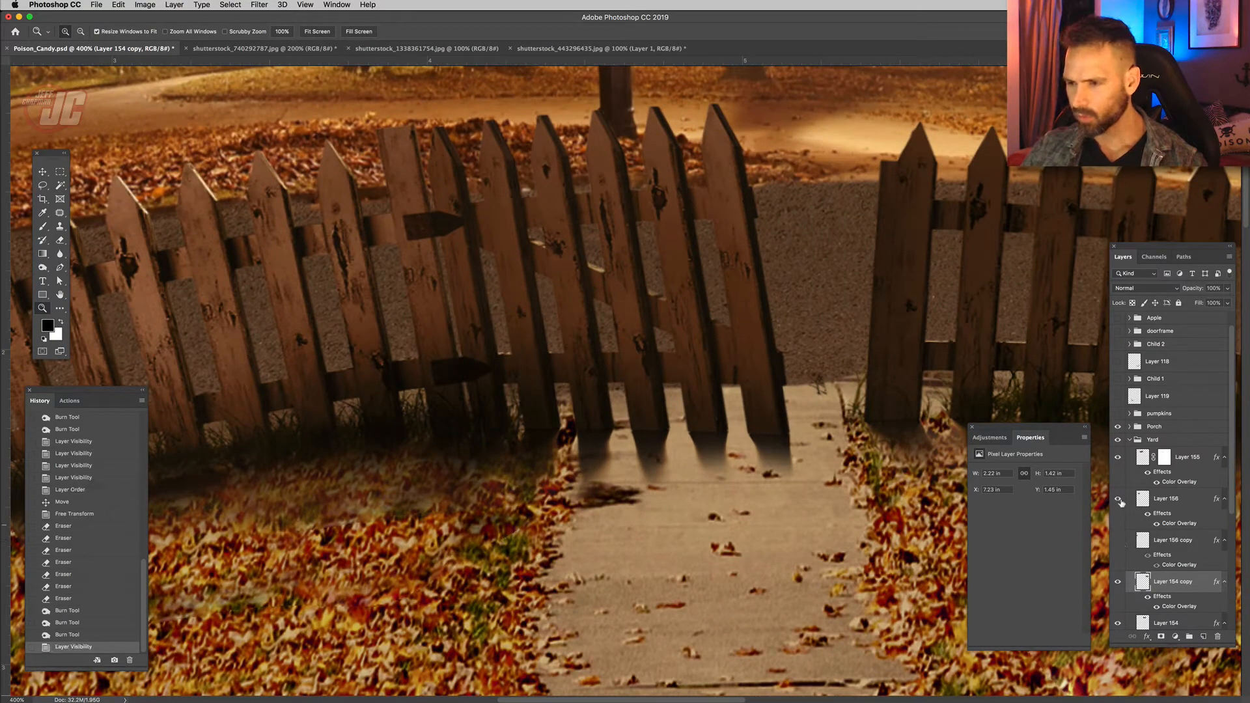
{"action": "left_click", "coordinate": [1118, 539]}
{"action": "left_click", "coordinate": [1119, 500]}
{"action": "left_click", "coordinate": [1119, 501]}
{"action": "left_click", "coordinate": [1119, 460]}
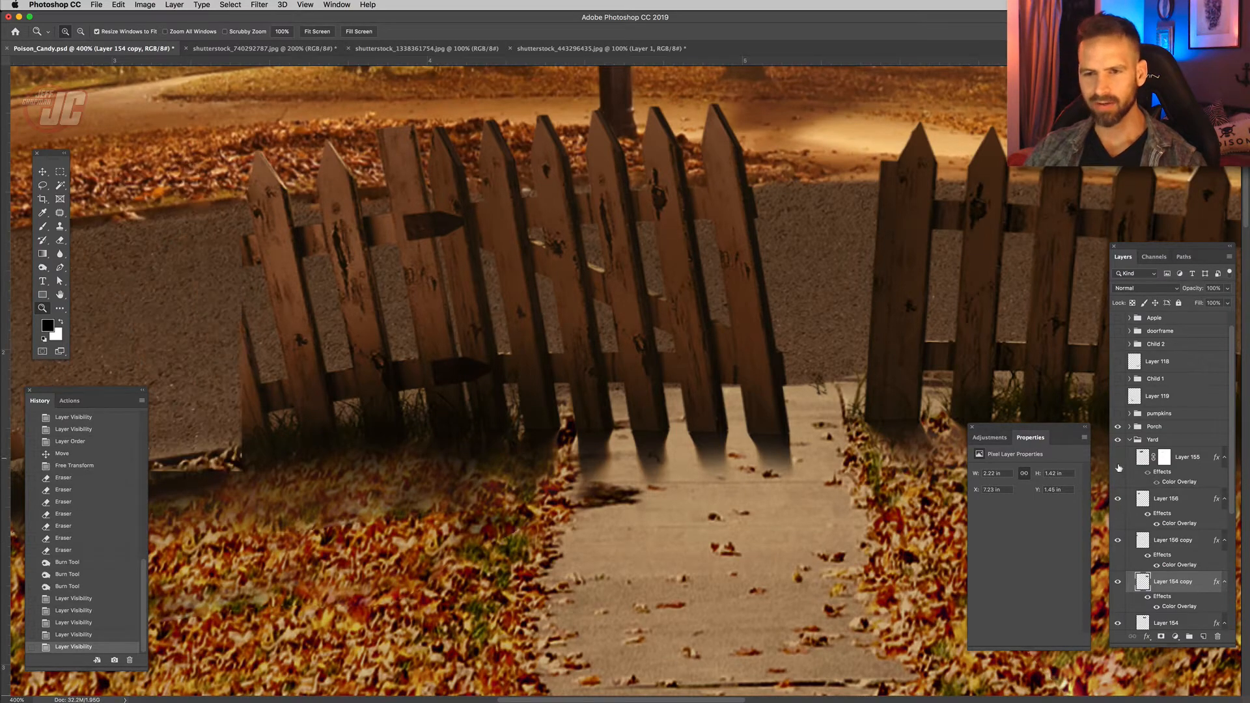
{"action": "left_click", "coordinate": [1118, 459]}
{"action": "left_click", "coordinate": [1165, 459]}
{"action": "key", "text": "b"}
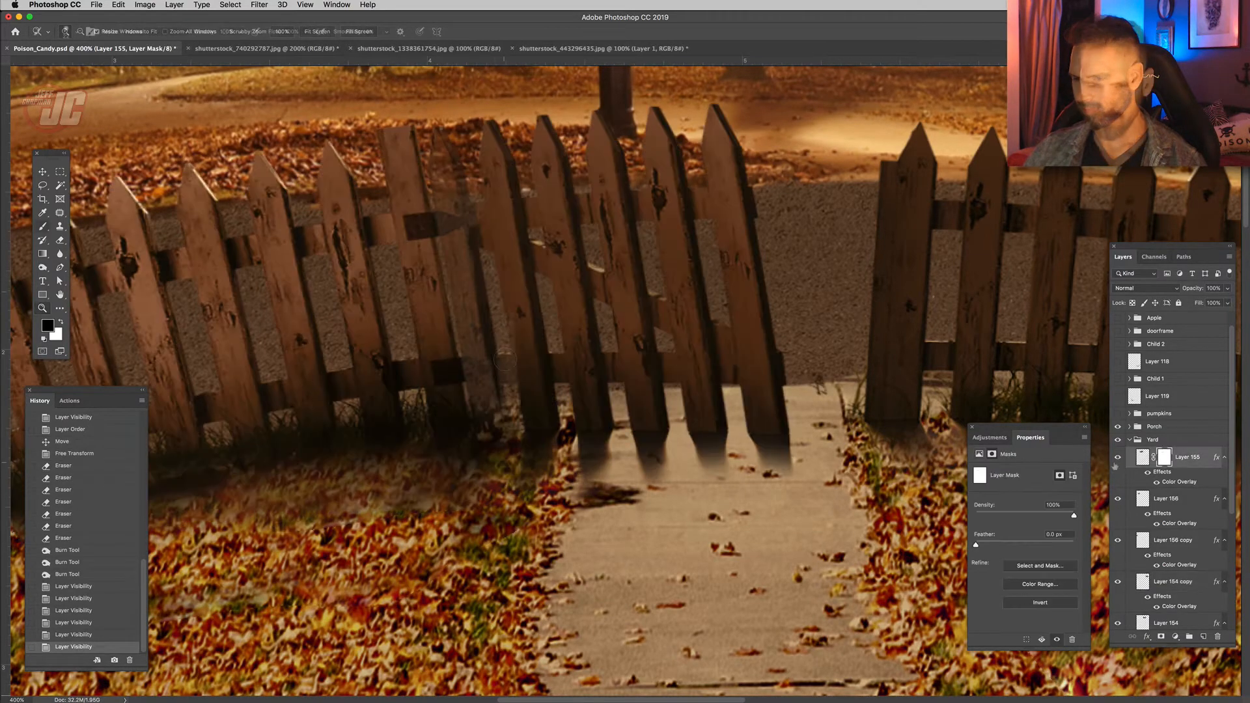
{"action": "mouse_move", "coordinate": [505, 390]}
{"action": "left_mouse_down"}
{"action": "mouse_move", "coordinate": [488, 352]}
{"action": "mouse_move", "coordinate": [495, 150]}
{"action": "mouse_move", "coordinate": [553, 306]}
{"action": "mouse_move", "coordinate": [573, 130]}
{"action": "mouse_move", "coordinate": [595, 141]}
{"action": "mouse_move", "coordinate": [625, 107]}
{"action": "mouse_move", "coordinate": [746, 130]}
{"action": "mouse_move", "coordinate": [673, 196]}
{"action": "left_mouse_up"}
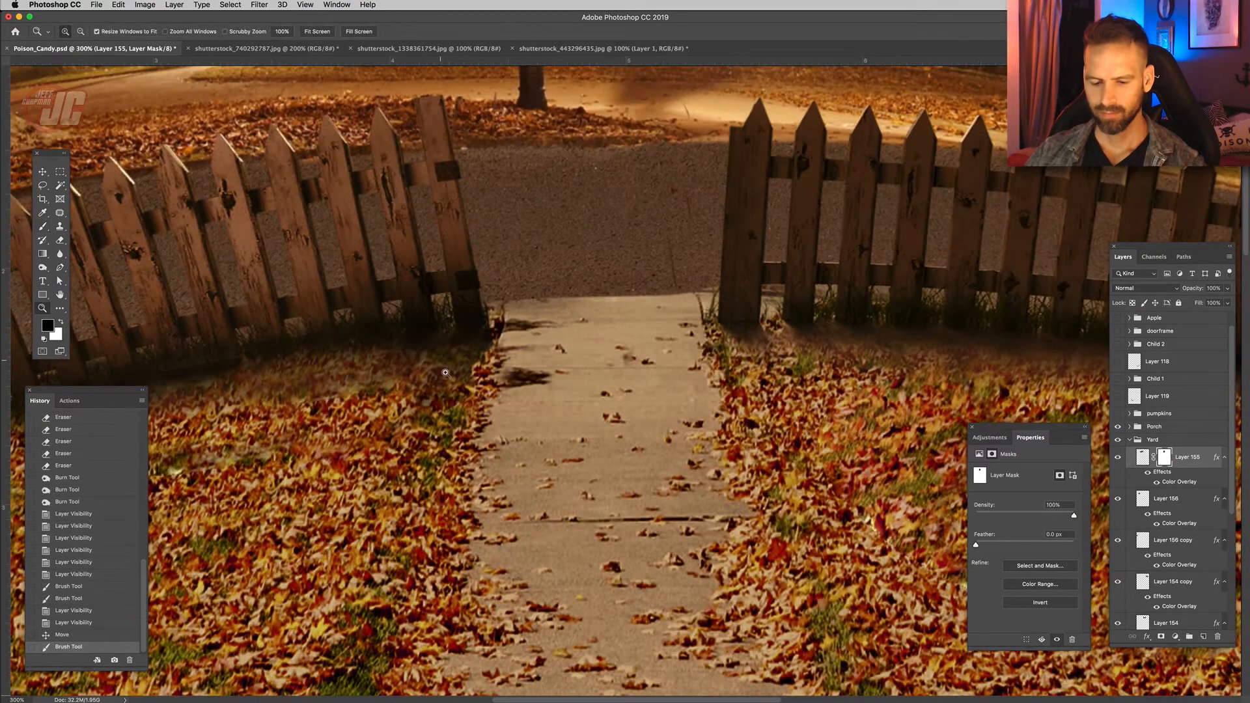
Group the left fence layers, duplicate the group, and merge the duplicate into a single layer.
{"action": "key", "text": "alt"}
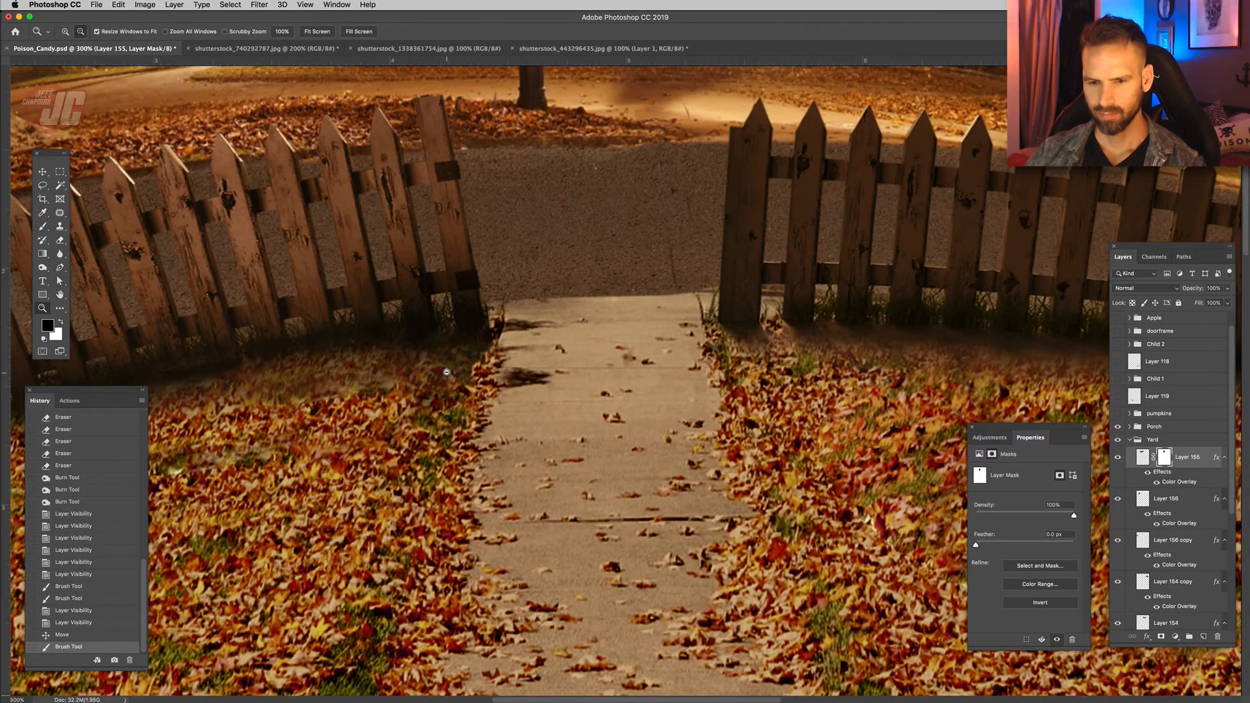
{"action": "left_click", "coordinate": [446, 373], "text": "alt"}
{"action": "left_click_drag", "start_coordinate": [309, 348], "coordinate": [415, 288]}
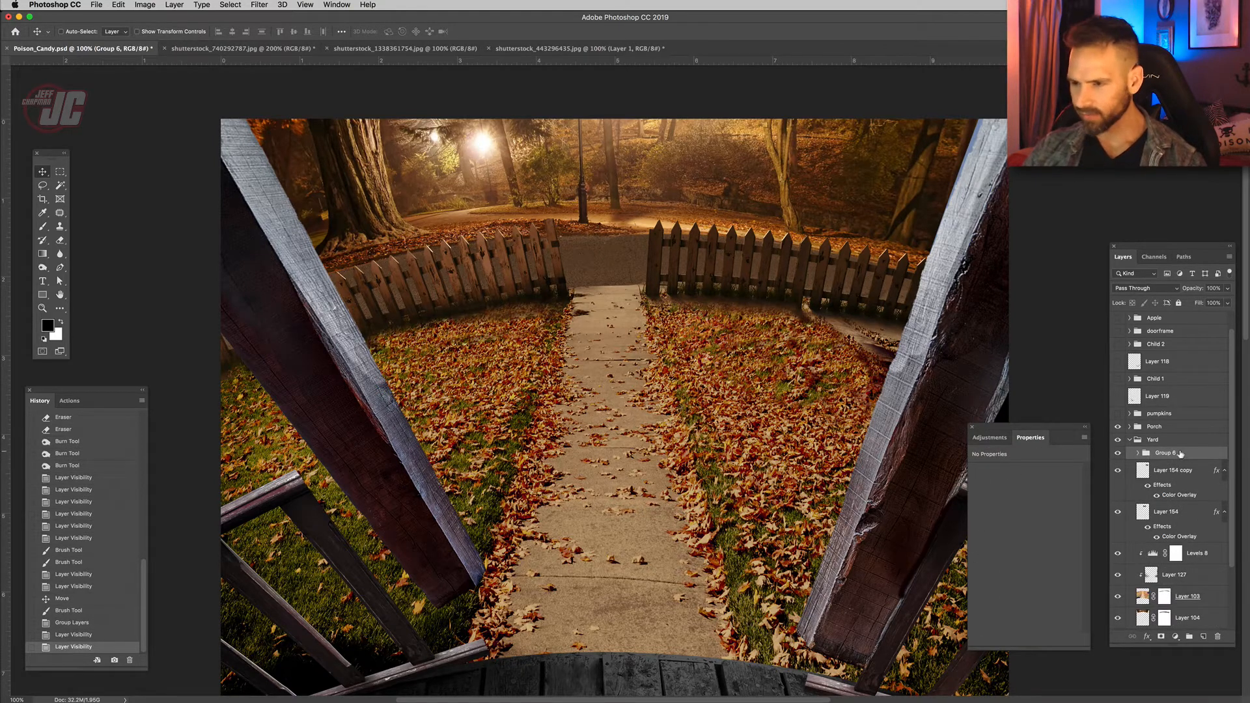
{"action": "left_click_drag", "start_coordinate": [1181, 454], "coordinate": [1184, 447]}
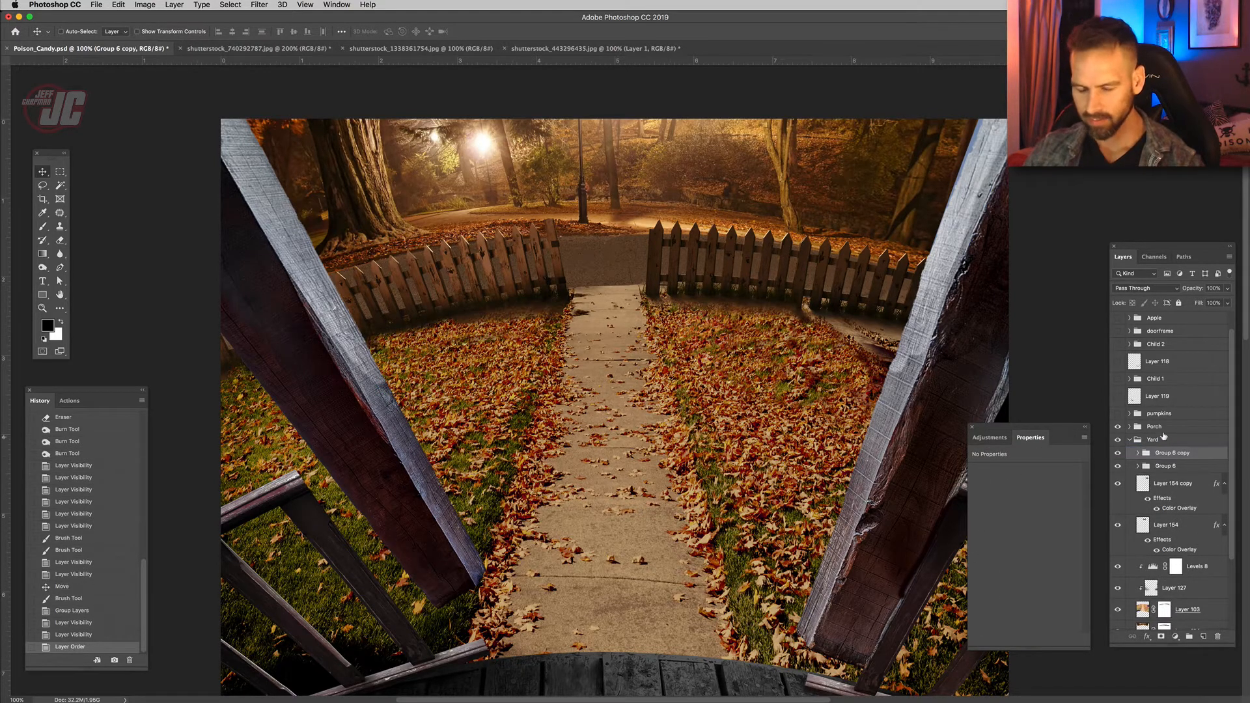
{"action": "key", "text": "super+e"}
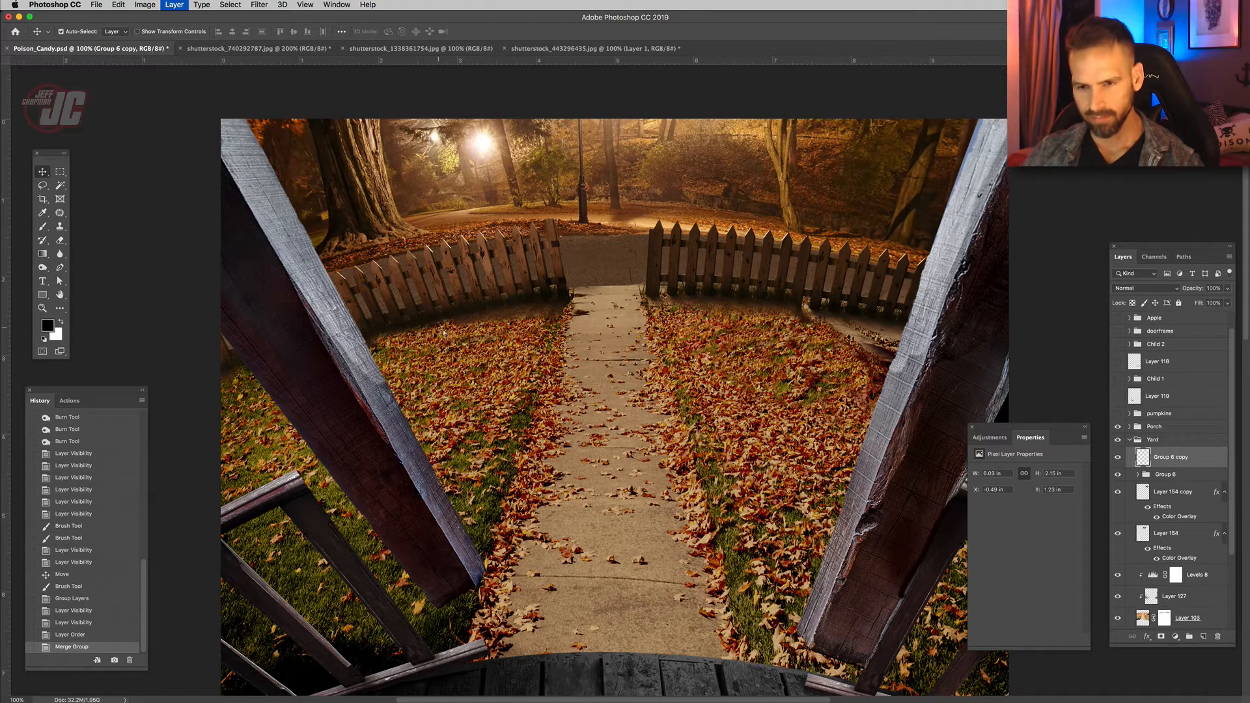
Turn the merged fence copy into a near-black version over the left fence using Desaturate and a lowered Levels white output.
{"action": "left_click_drag", "start_coordinate": [445, 332], "coordinate": [496, 414]}
{"action": "left_click", "coordinate": [145, 5]}
{"action": "mouse_move", "coordinate": [162, 33]}
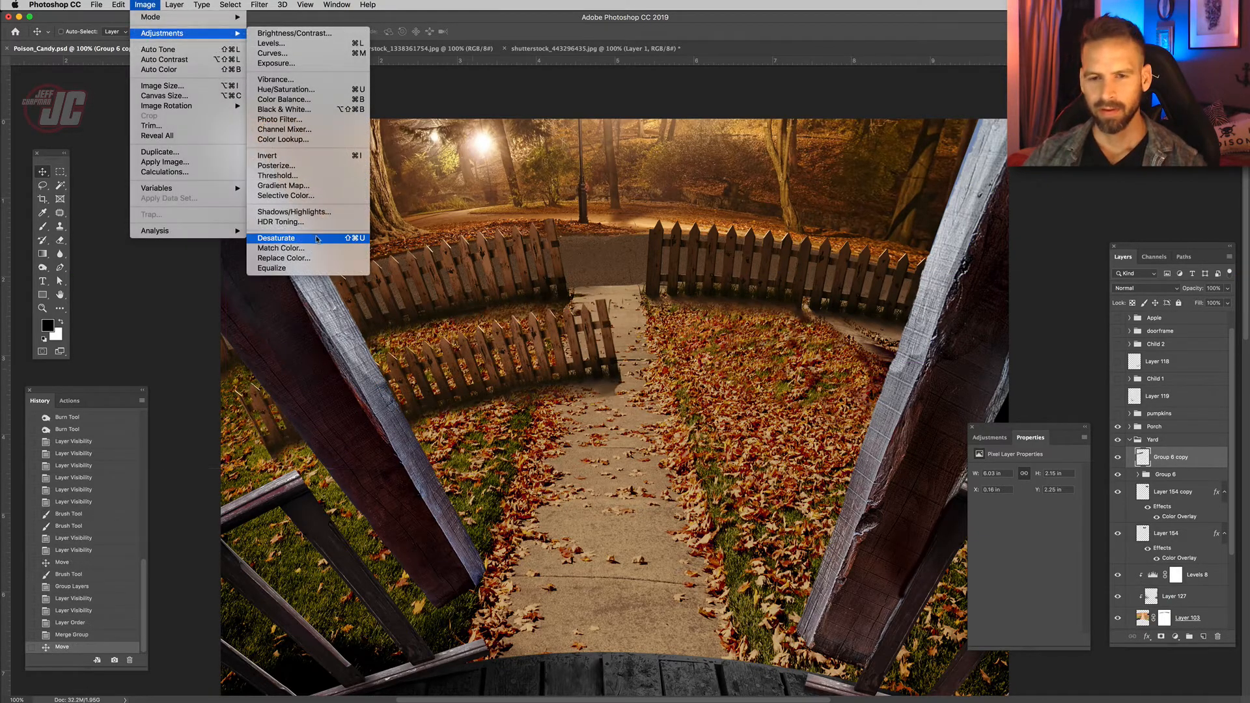
{"action": "left_click", "coordinate": [316, 239]}
{"action": "key", "text": "super+l"}
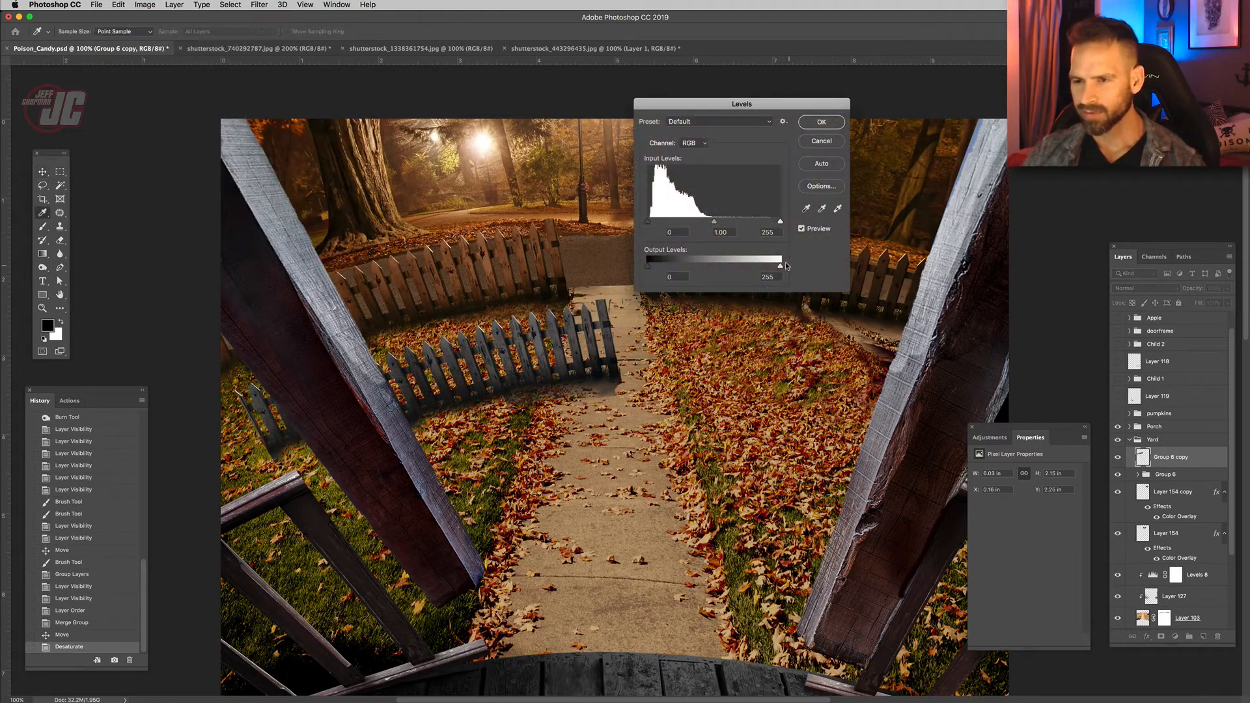
{"action": "mouse_move", "coordinate": [678, 266]}
{"action": "left_mouse_down"}
{"action": "mouse_move", "coordinate": [641, 273]}
{"action": "mouse_move", "coordinate": [655, 277]}
{"action": "left_mouse_up"}
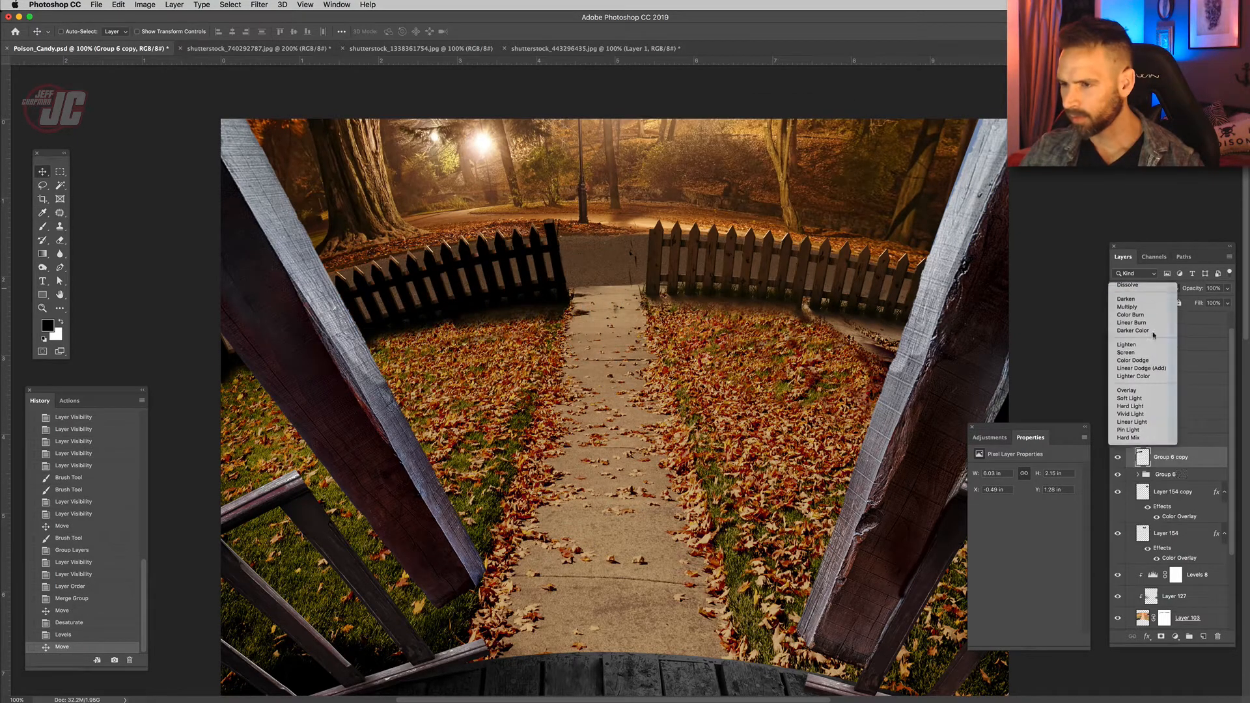
{"action": "left_click", "coordinate": [1134, 315]}
{"action": "left_click_drag", "start_coordinate": [1203, 460], "coordinate": [1203, 480]}
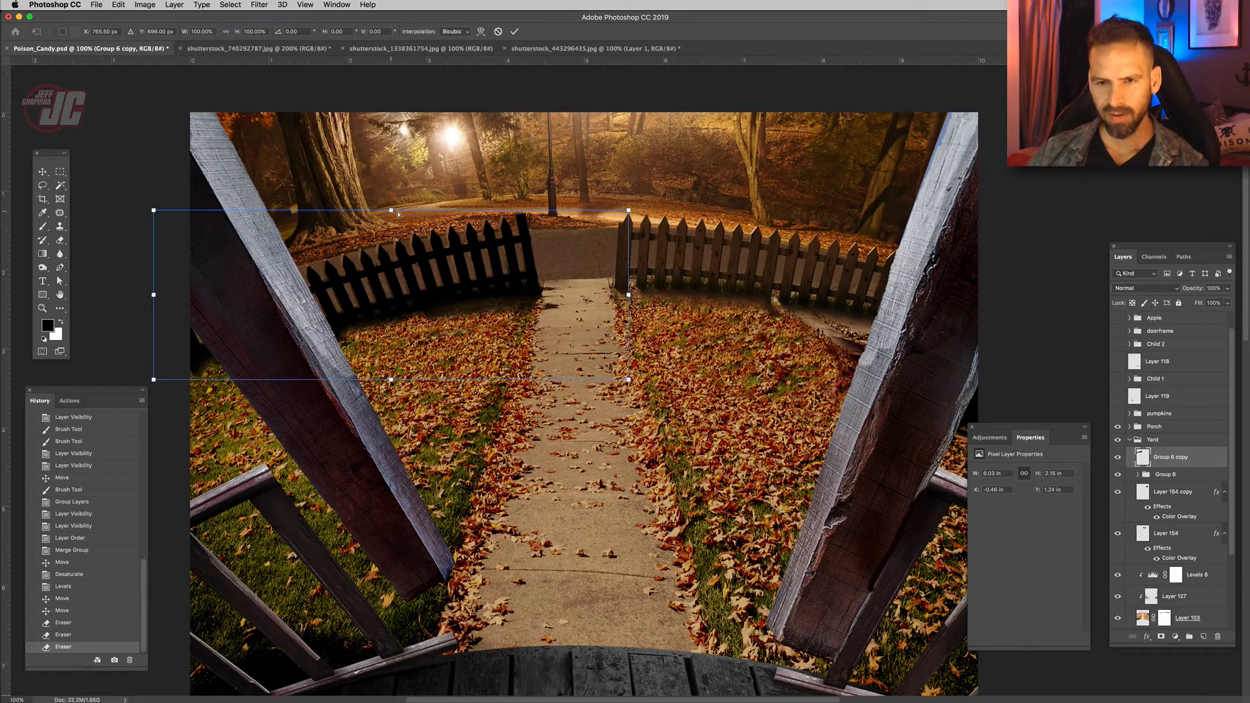
Flip the darkened left fence copy downward as a shadow, align it with the fence base, and warp it to follow the fence line.
{"action": "left_click_drag", "start_coordinate": [390, 210], "coordinate": [389, 490]}
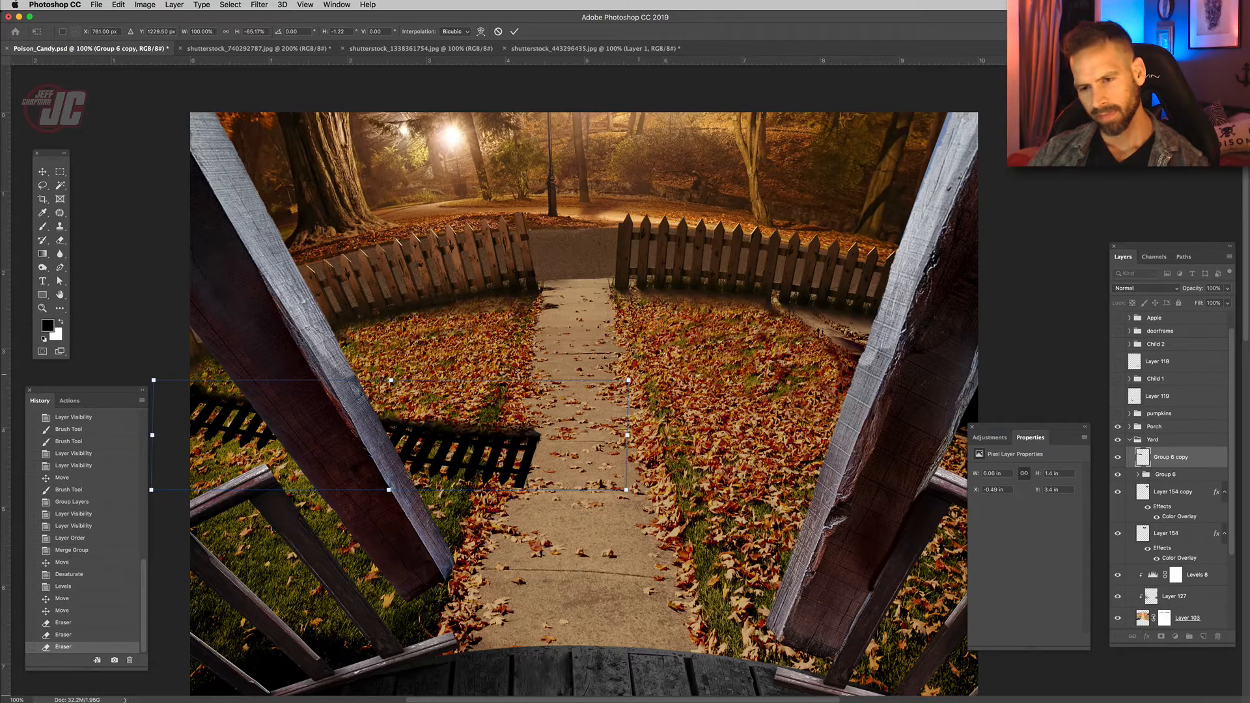
{"action": "left_click_drag", "start_coordinate": [637, 360], "coordinate": [607, 295]}
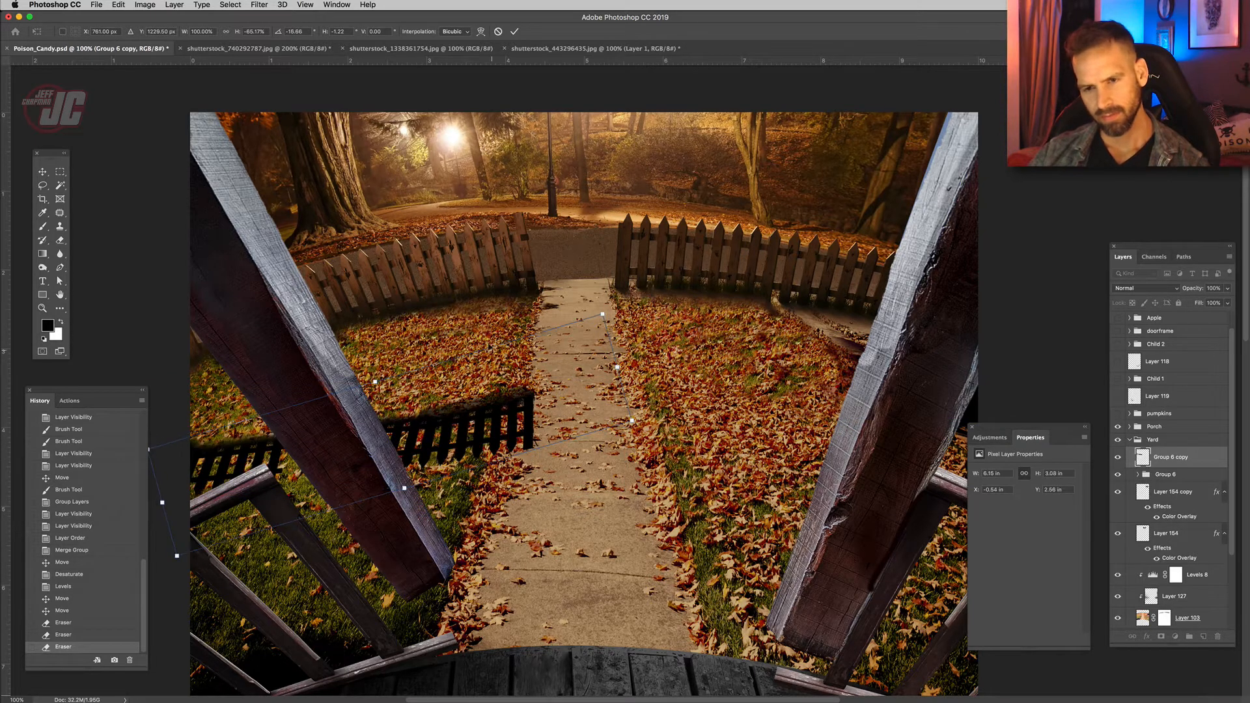
{"action": "left_click_drag", "start_coordinate": [485, 466], "coordinate": [490, 340]}
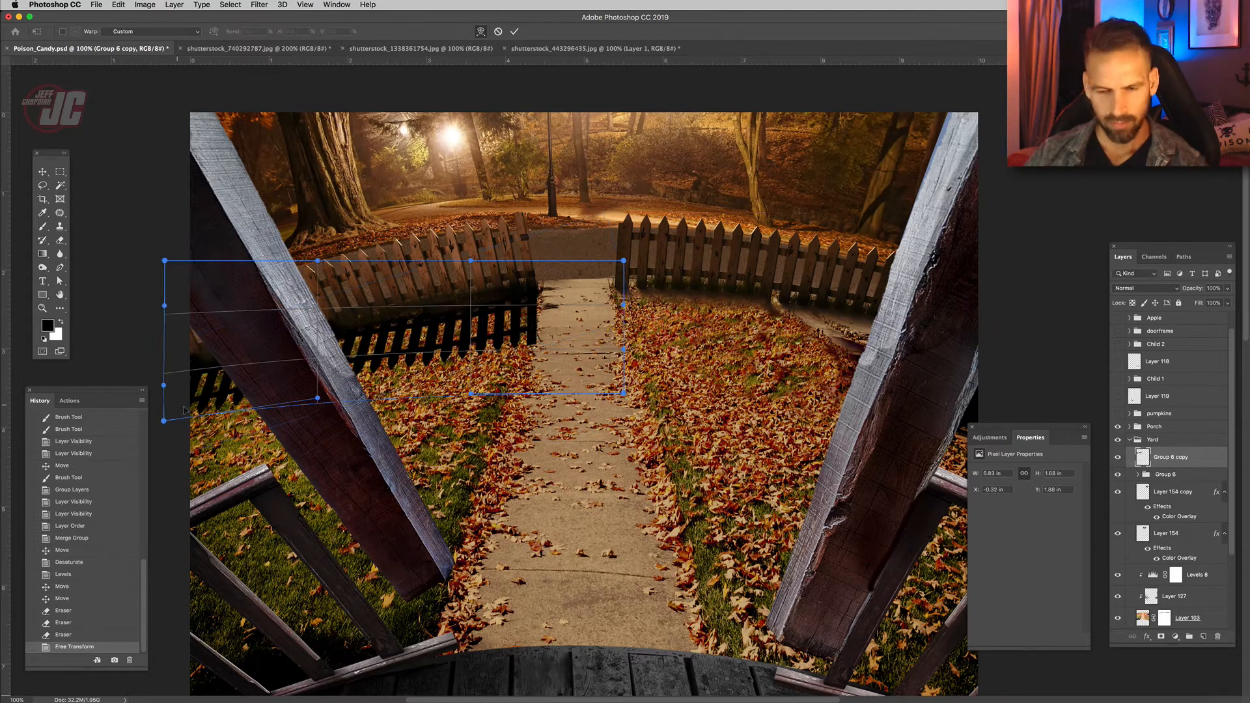
{"action": "left_click_drag", "start_coordinate": [176, 398], "coordinate": [177, 405]}
{"action": "left_click_drag", "start_coordinate": [420, 334], "coordinate": [419, 329]}
{"action": "left_click_drag", "start_coordinate": [606, 375], "coordinate": [593, 375]}
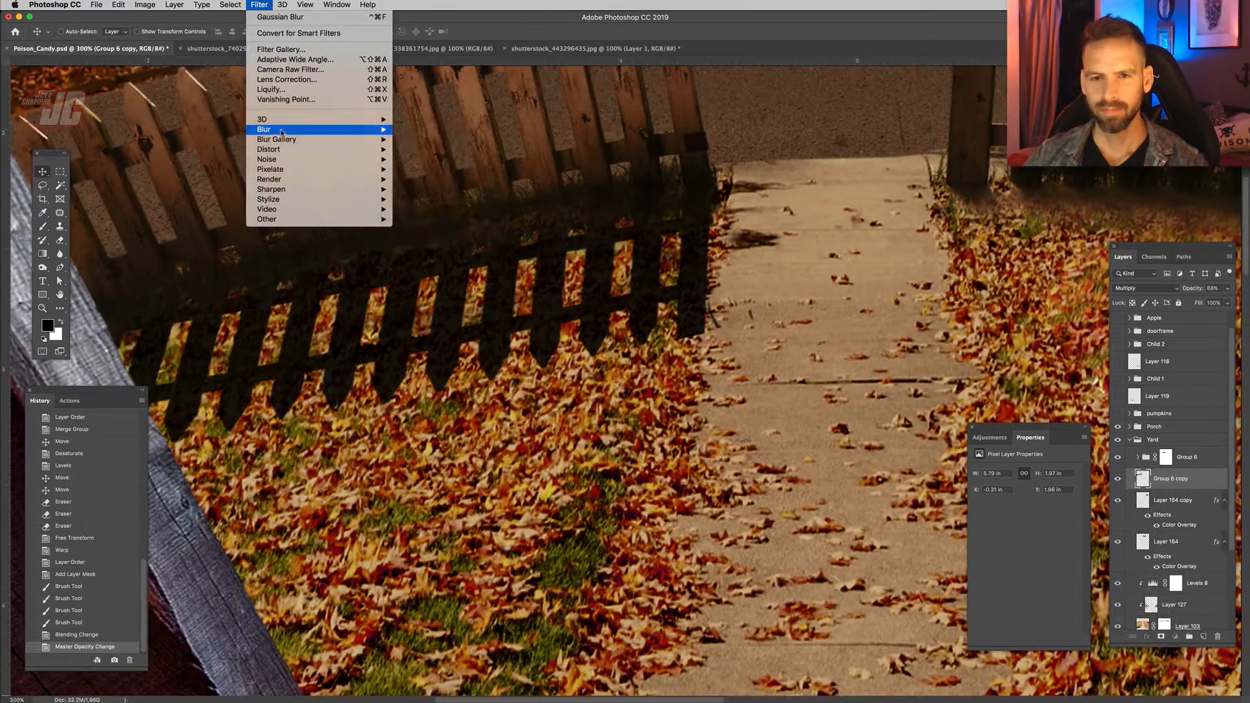
Soften the left fence shadow on Group 6 copy with a Gaussian Blur.
{"action": "mouse_move", "coordinate": [281, 133]}
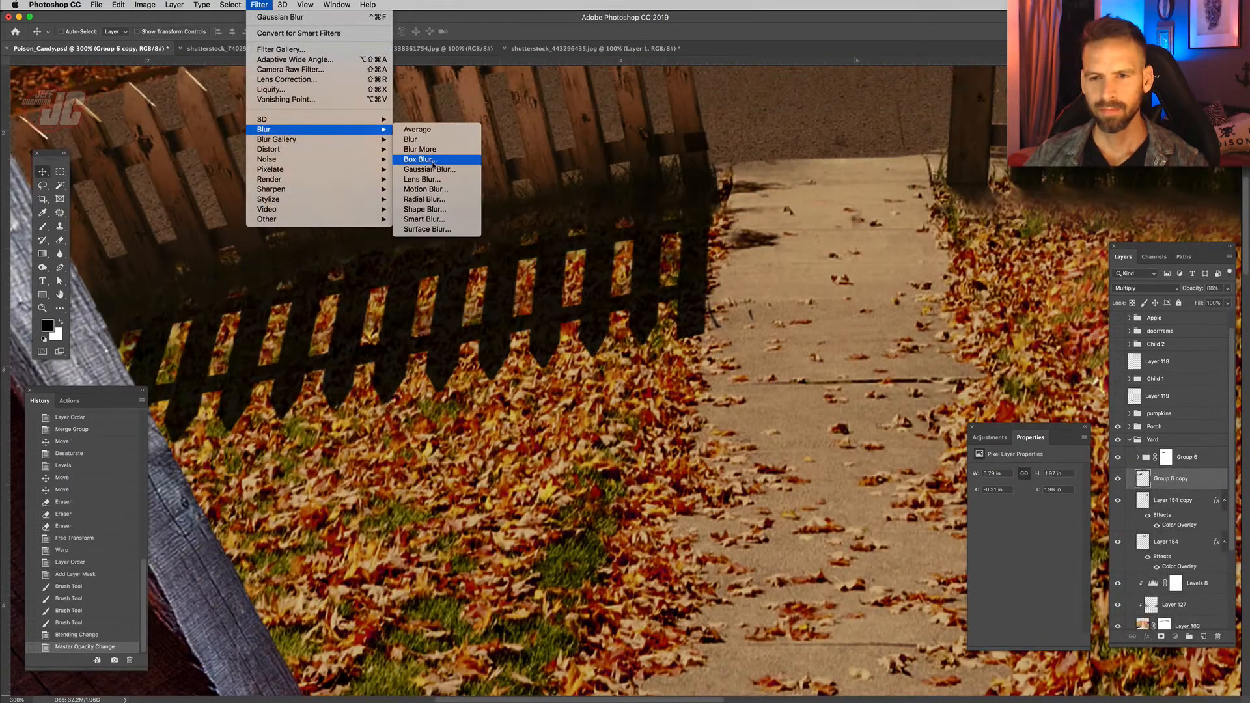
{"action": "left_click", "coordinate": [435, 168]}
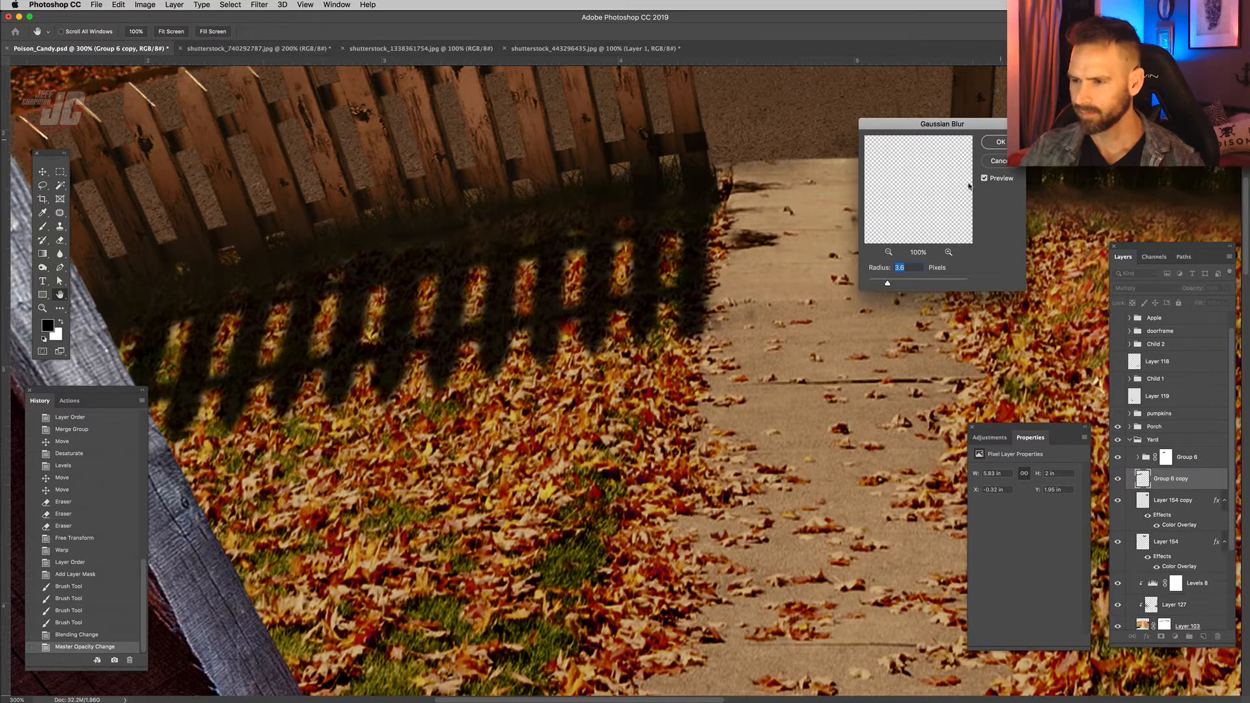
{"action": "key", "text": "Return"}
Add a layer mask to Group 6 copy and fade the left fence shadow toward its picket tips with low-opacity black brush strokes.
{"action": "left_click", "coordinate": [1161, 636]}
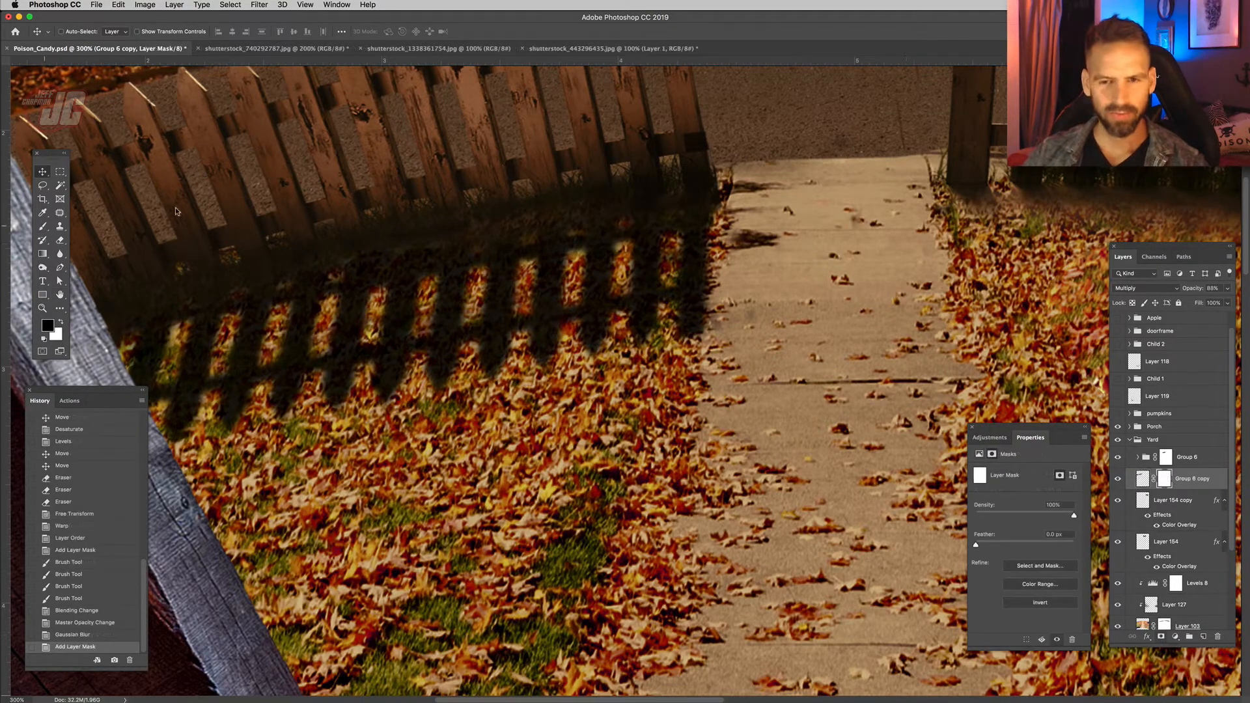
{"action": "key", "text": "b"}
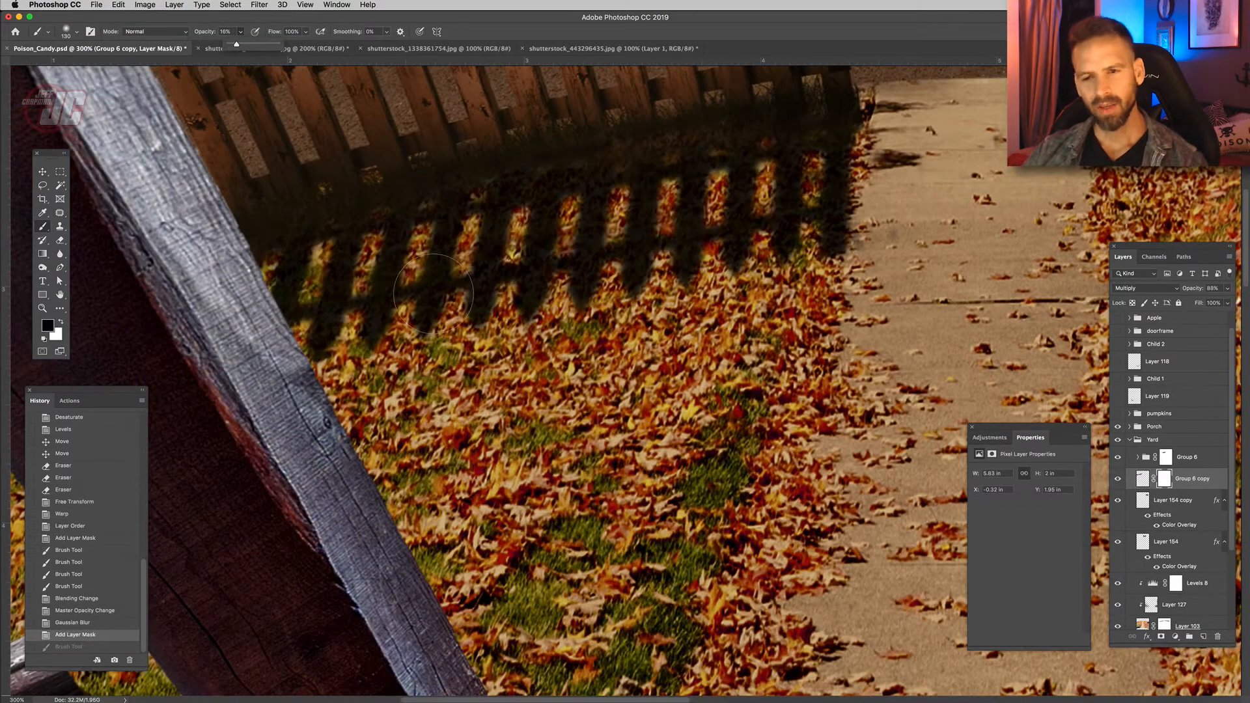
{"action": "left_click", "coordinate": [342, 302]}
{"action": "left_click_drag", "start_coordinate": [606, 257], "coordinate": [700, 261]}
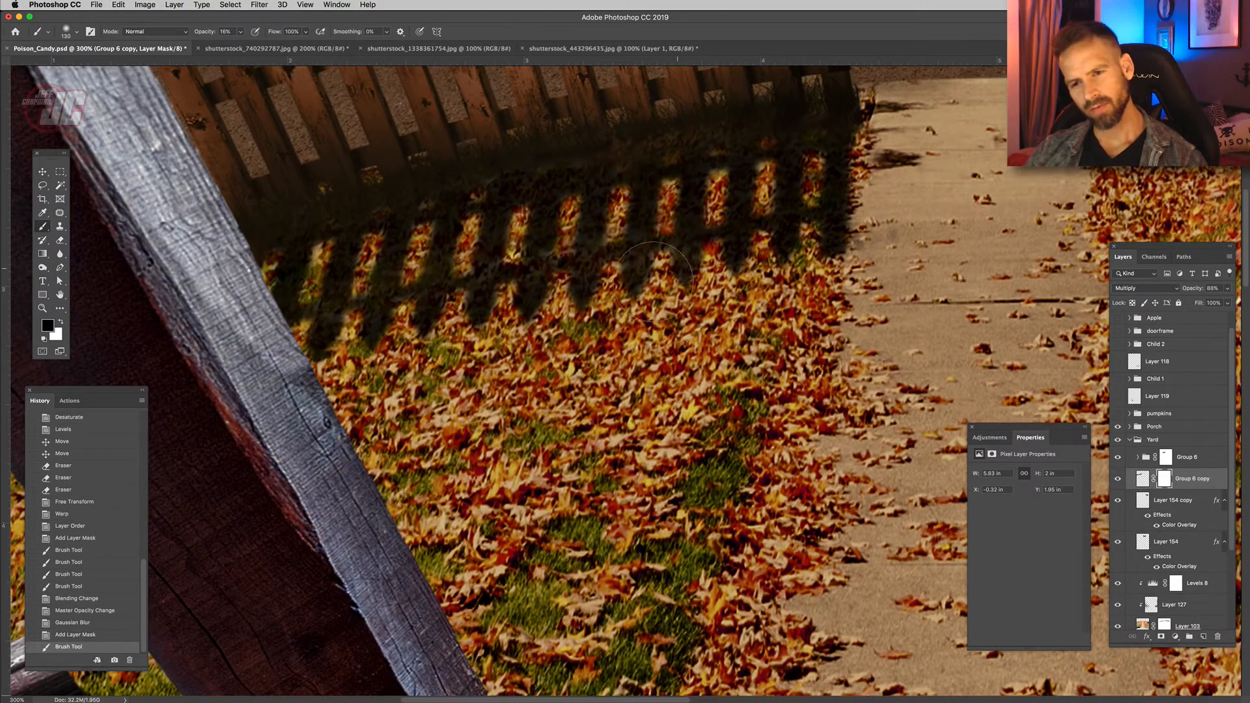
{"action": "left_click_drag", "start_coordinate": [320, 314], "coordinate": [814, 254]}
{"action": "mouse_move", "coordinate": [479, 282]}
{"action": "left_mouse_down"}
{"action": "mouse_move", "coordinate": [810, 244]}
{"action": "mouse_move", "coordinate": [829, 254]}
{"action": "left_mouse_up"}
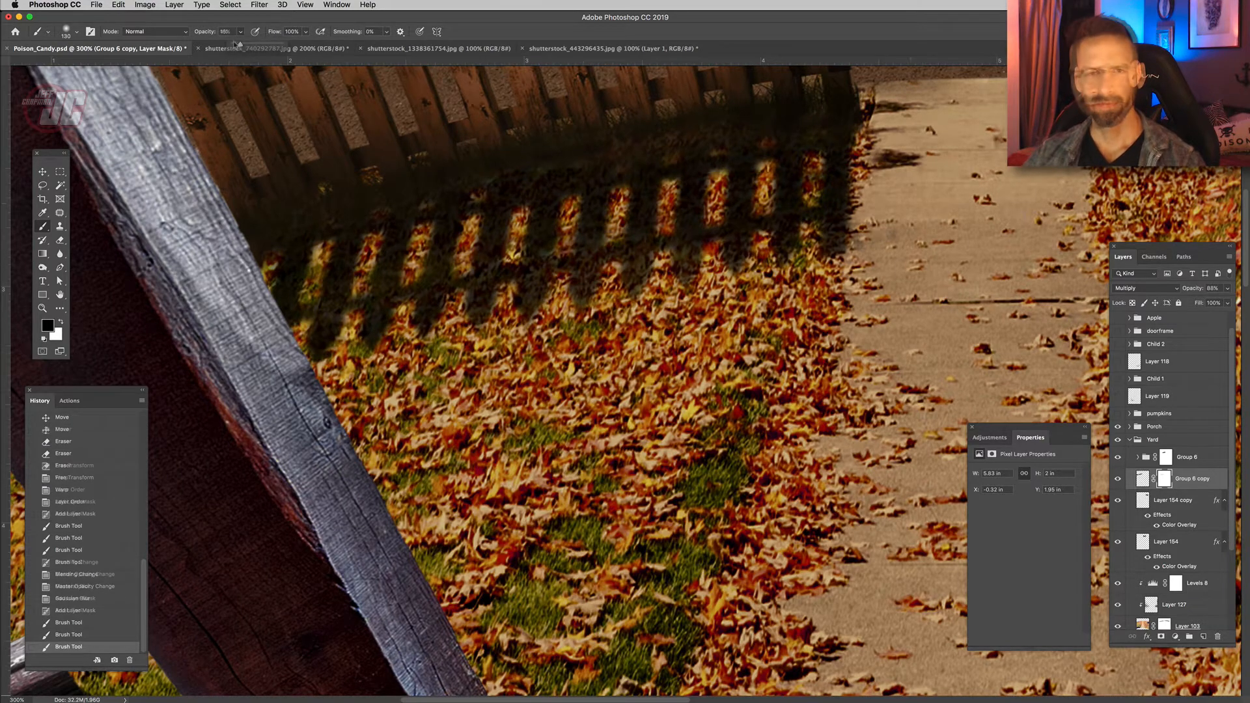
{"action": "mouse_move", "coordinate": [765, 254]}
{"action": "left_mouse_down"}
{"action": "mouse_move", "coordinate": [440, 324]}
{"action": "mouse_move", "coordinate": [792, 241]}
{"action": "left_mouse_up"}
{"action": "left_click_drag", "start_coordinate": [823, 189], "coordinate": [293, 301]}
{"action": "left_click_drag", "start_coordinate": [293, 344], "coordinate": [676, 222]}
{"action": "left_click_drag", "start_coordinate": [448, 251], "coordinate": [207, 344]}
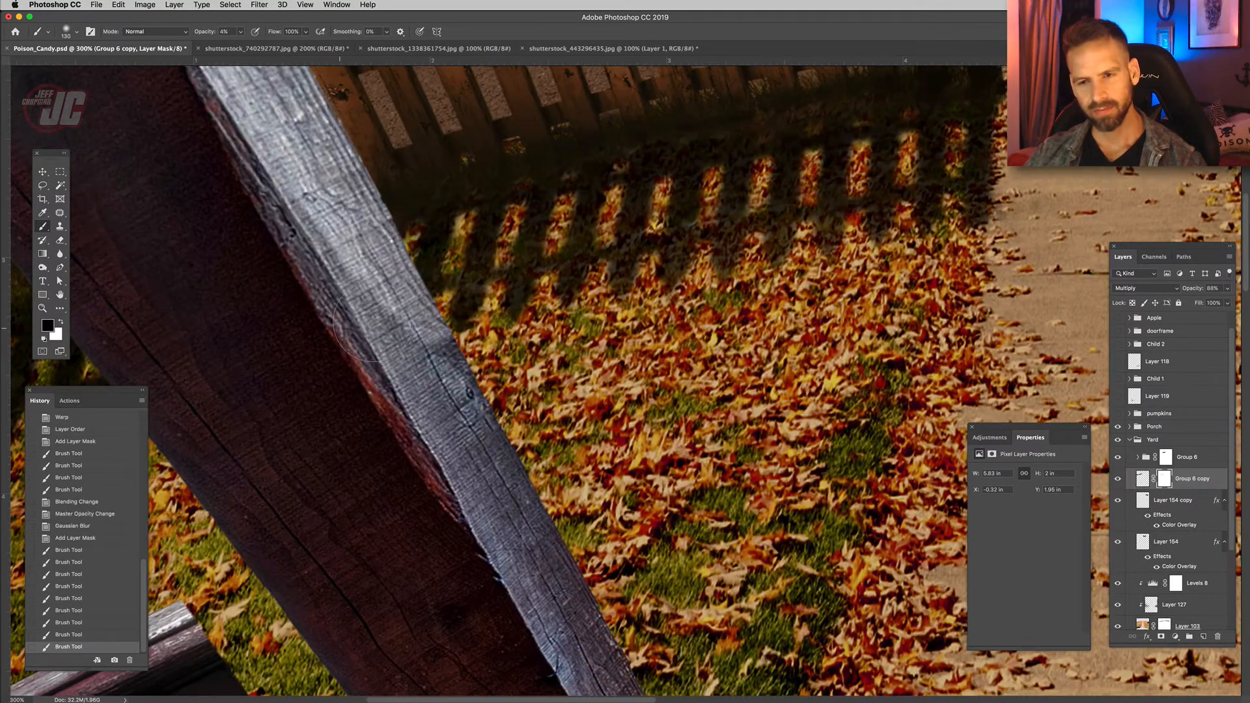
{"action": "left_click_drag", "start_coordinate": [372, 323], "coordinate": [358, 322]}
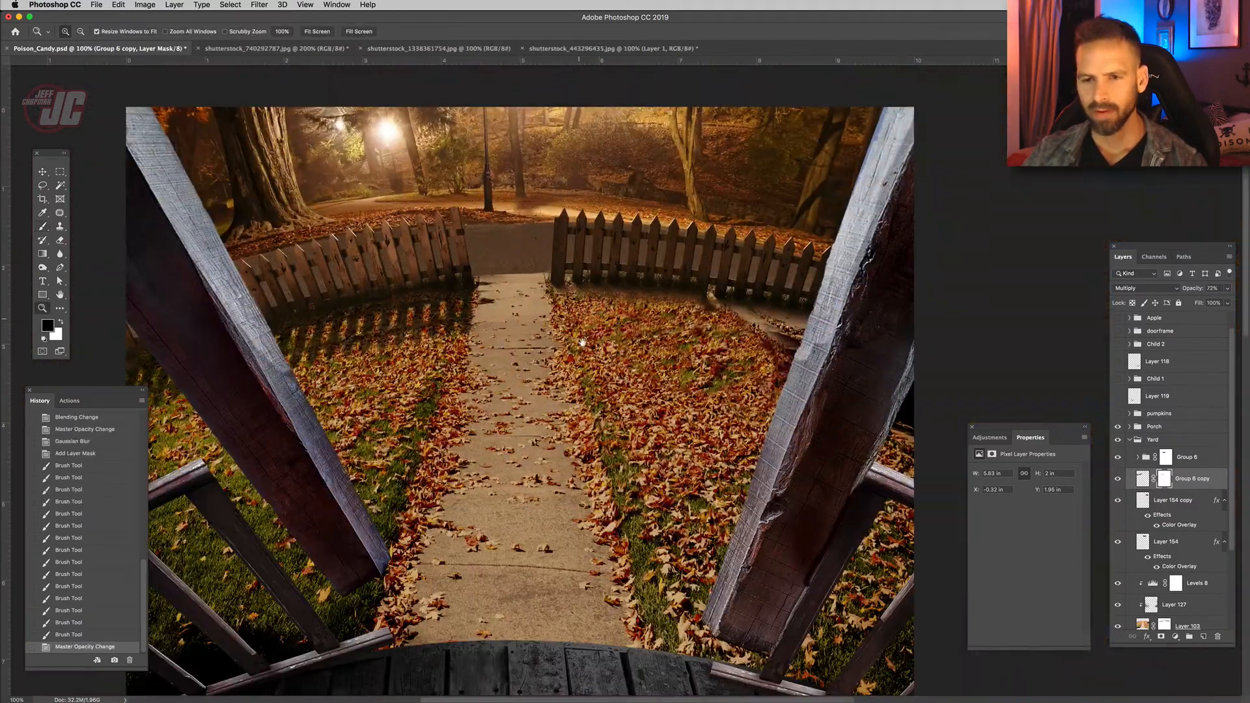
Move the merged right fence copy down onto the lawn and turn it near-black by lowering the Levels white output.
{"action": "scroll", "coordinate": [582, 342], "scroll_direction": "up", "scroll_amount": 3}
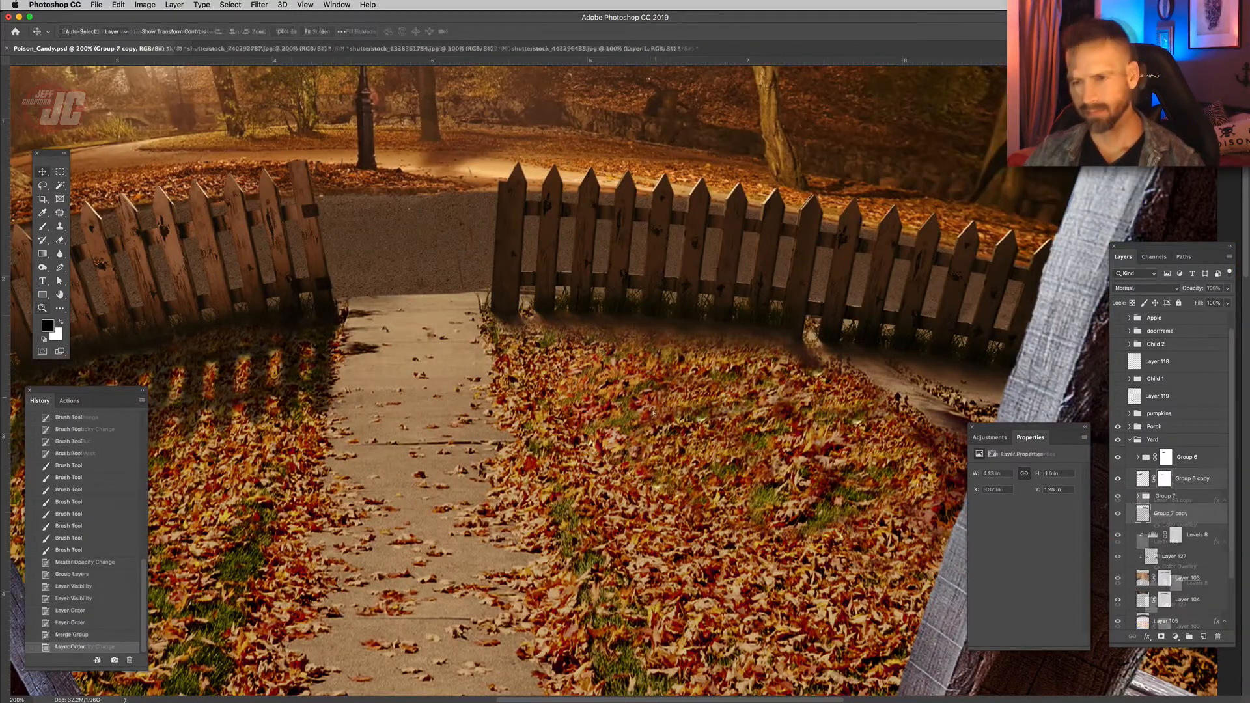
{"action": "left_click_drag", "start_coordinate": [696, 243], "coordinate": [677, 392]}
{"action": "left_click", "coordinate": [144, 5]}
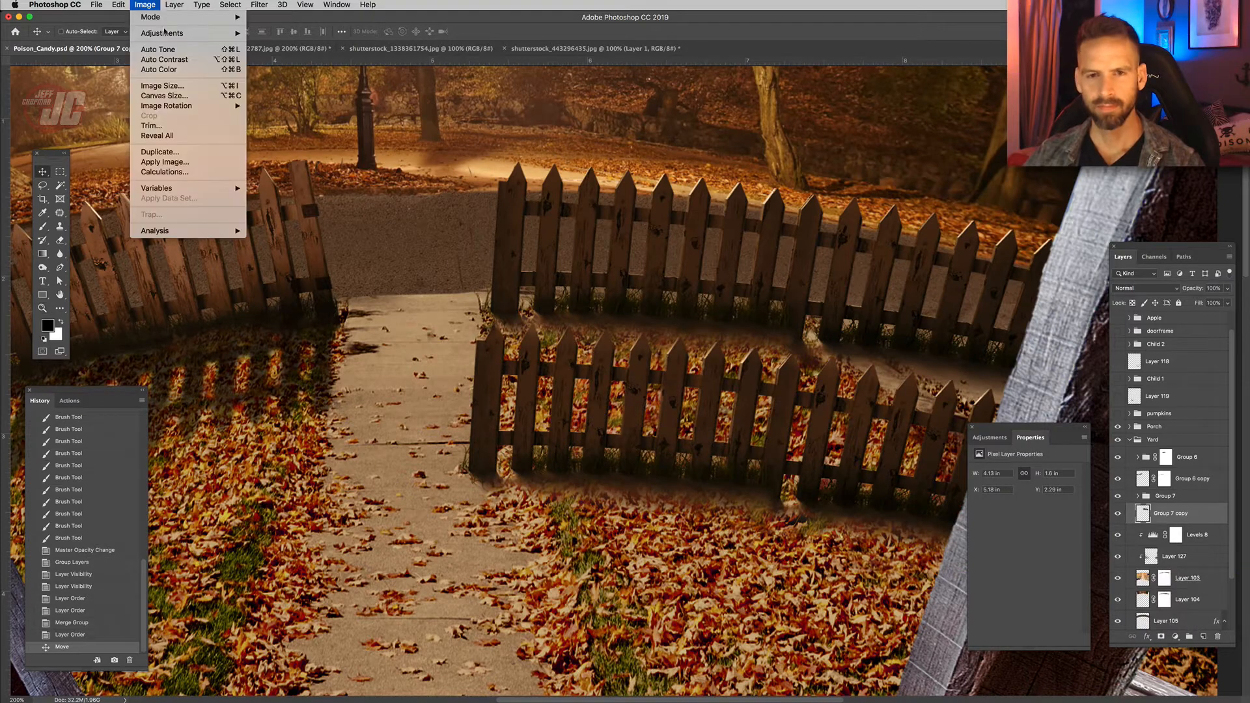
{"action": "mouse_move", "coordinate": [164, 32]}
{"action": "left_click", "coordinate": [274, 43]}
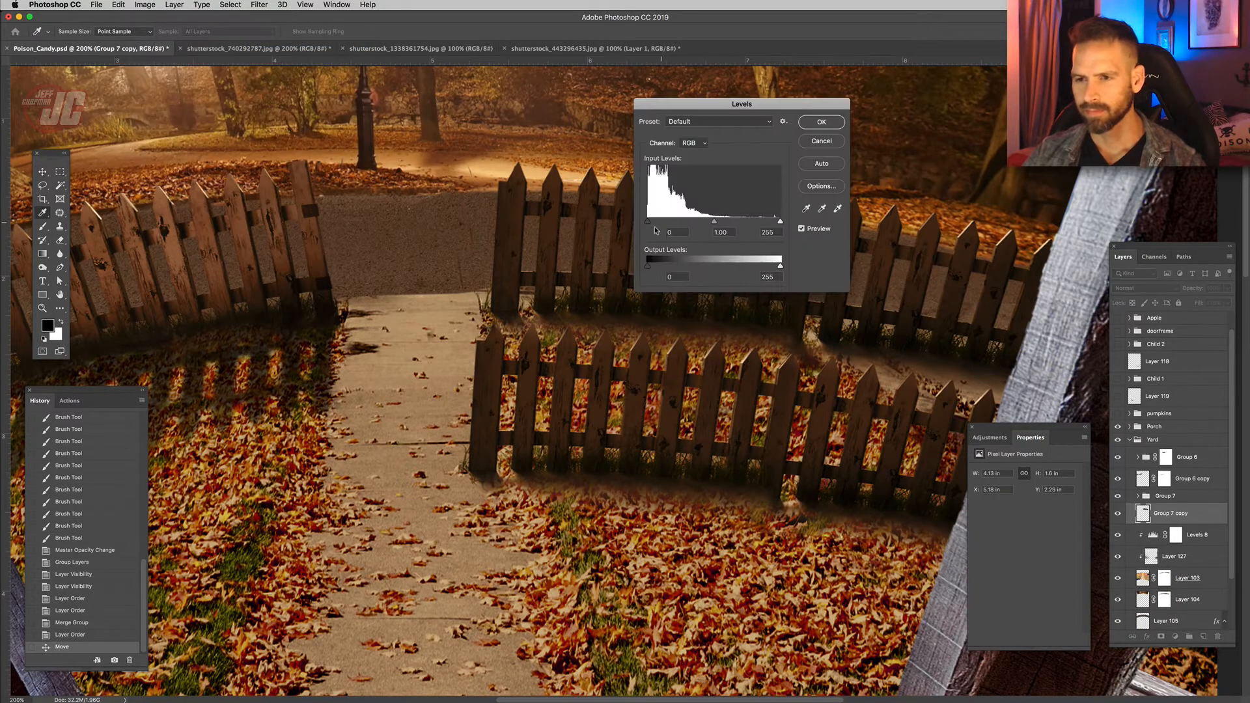
{"action": "left_click_drag", "start_coordinate": [748, 266], "coordinate": [709, 265]}
{"action": "left_click_drag", "start_coordinate": [709, 265], "coordinate": [649, 265]}
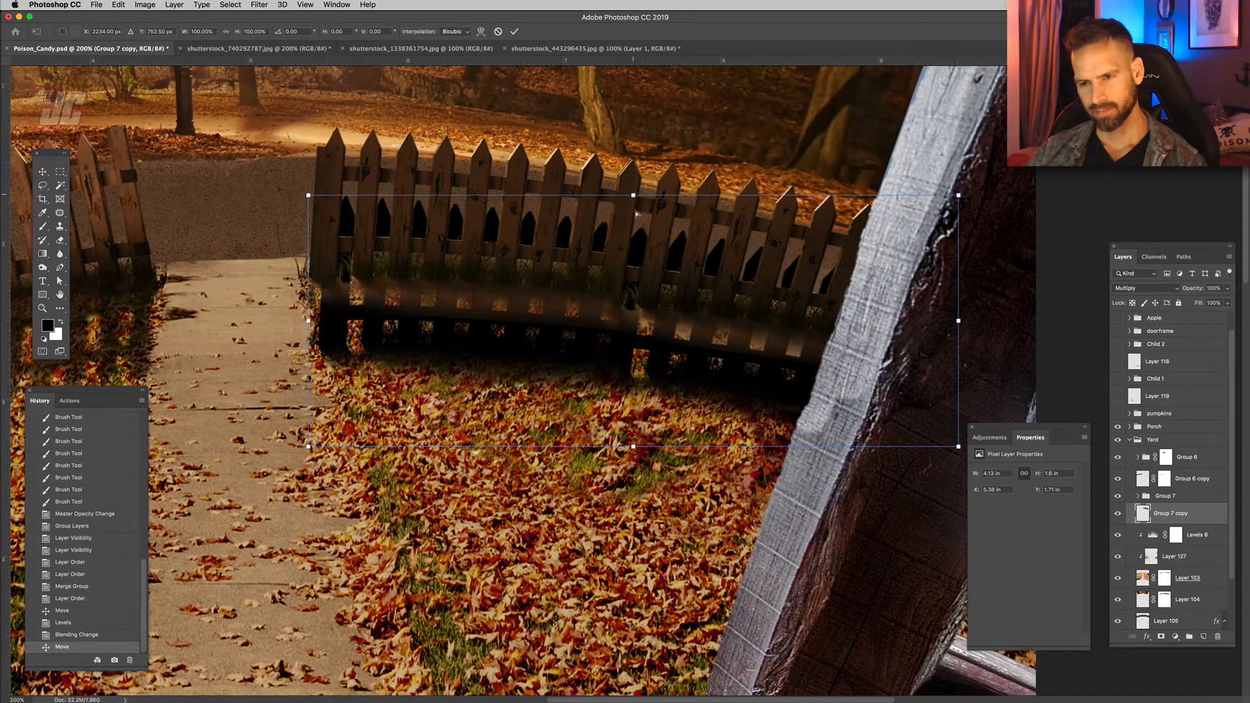
Flip and slant the dark right fence copy into a shadow along the fence base, and fine-tune the opacity of Group 7 copy.
{"action": "left_click_drag", "start_coordinate": [634, 196], "coordinate": [671, 635]}
{"action": "left_click_drag", "start_coordinate": [531, 533], "coordinate": [554, 318]}
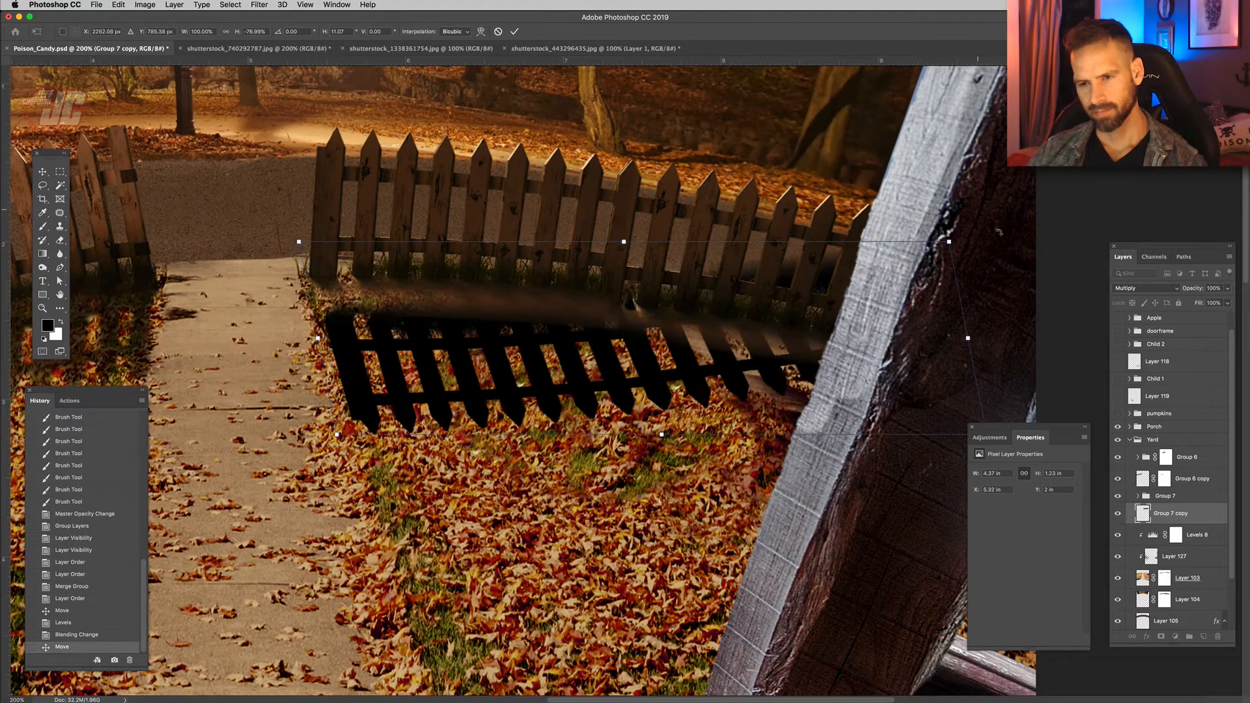
{"action": "left_click_drag", "start_coordinate": [998, 232], "coordinate": [1002, 249]}
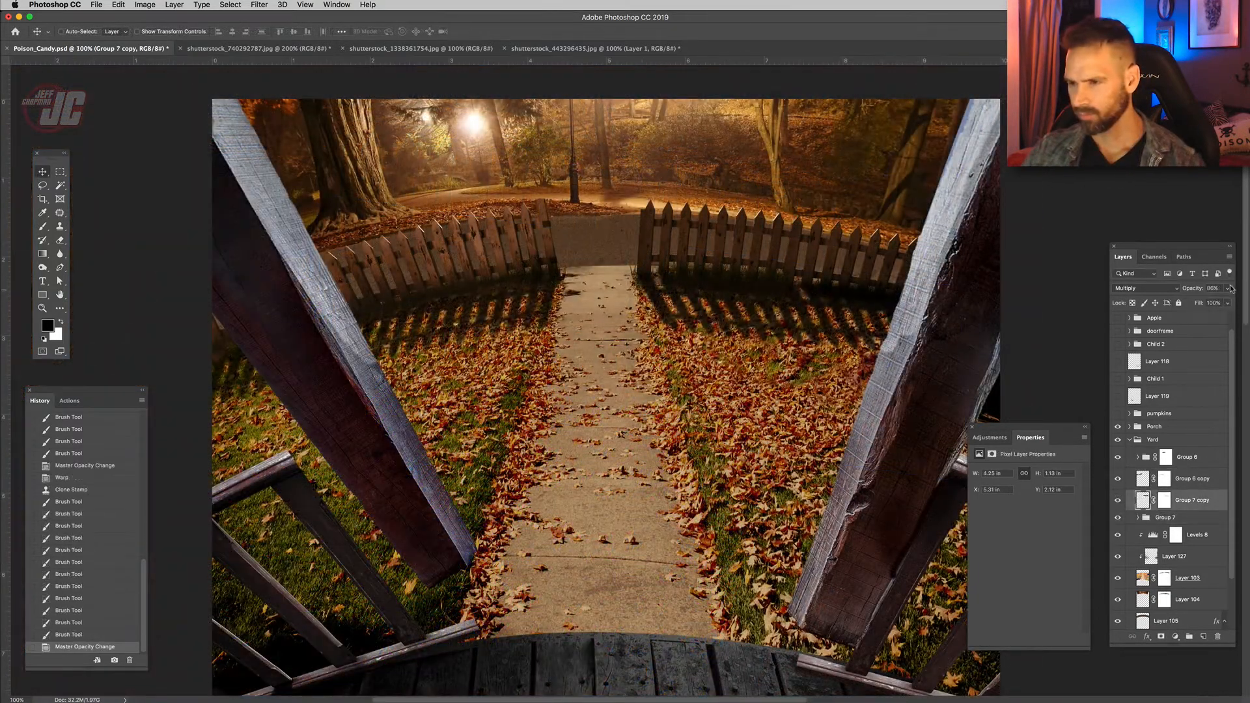
{"action": "left_click", "coordinate": [1230, 288]}
{"action": "left_click_drag", "start_coordinate": [1222, 302], "coordinate": [1219, 302]}
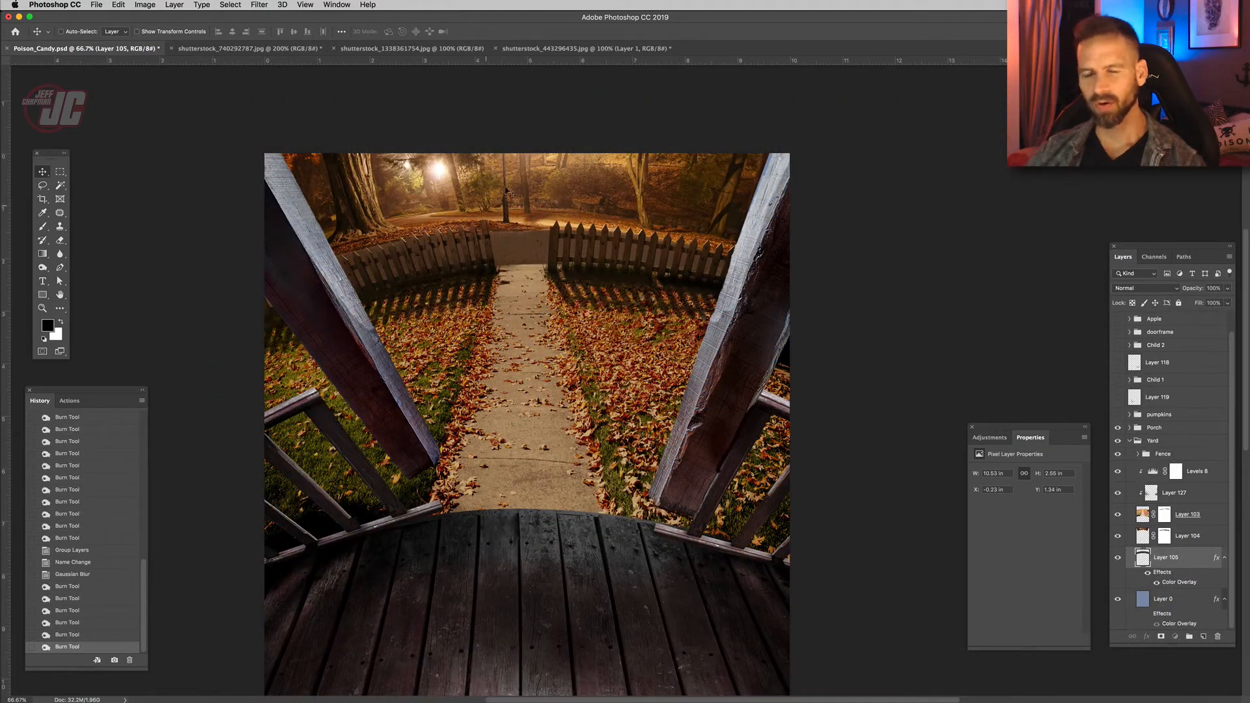
Make all the hidden layers and groups from pumpkins up to Apple visible, leaving Layer 17 hidden.
{"action": "left_click_drag", "start_coordinate": [1235, 373], "coordinate": [1244, 293]}
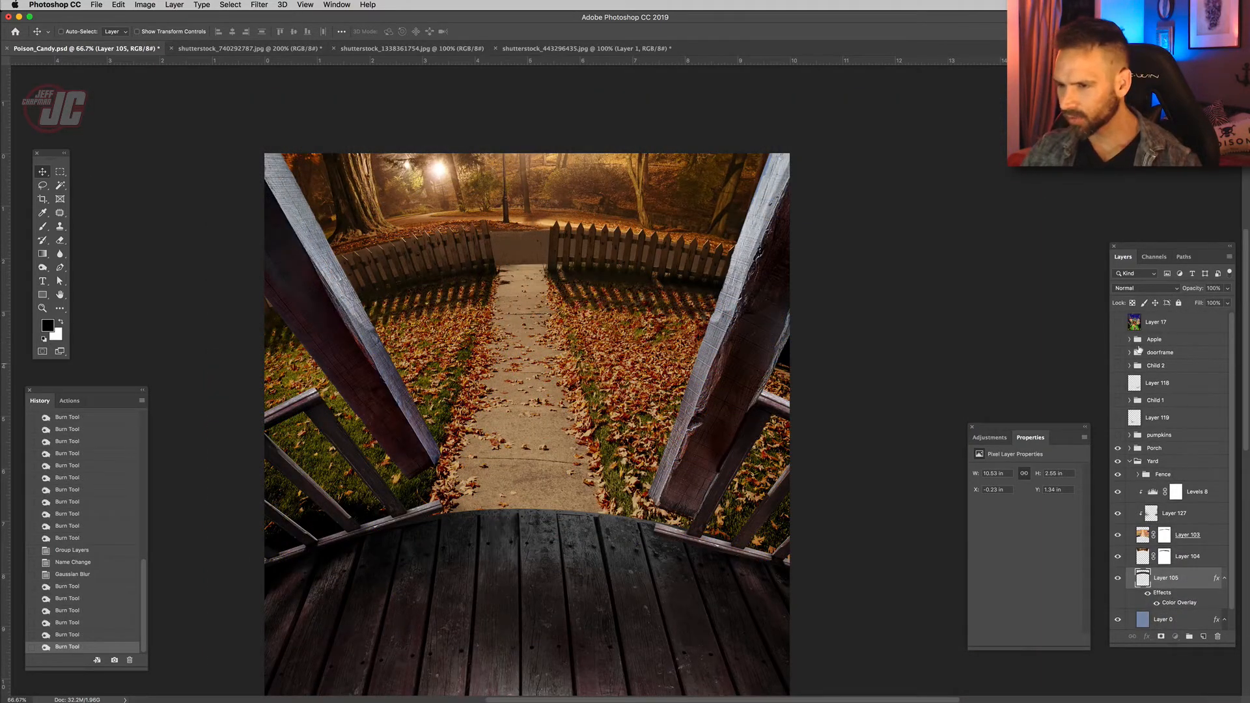
{"action": "left_click_drag", "start_coordinate": [1120, 431], "coordinate": [1118, 339]}
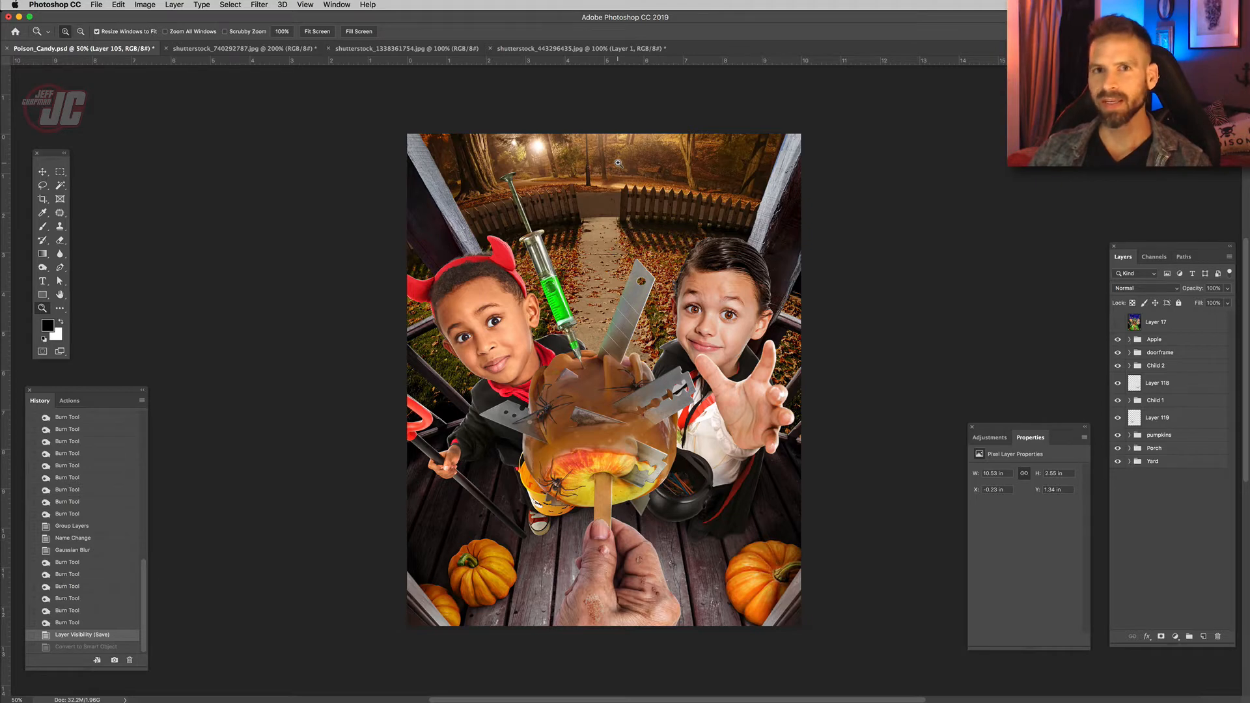
Convert the Child 1 group to a smart object.
{"action": "left_click", "coordinate": [678, 242]}
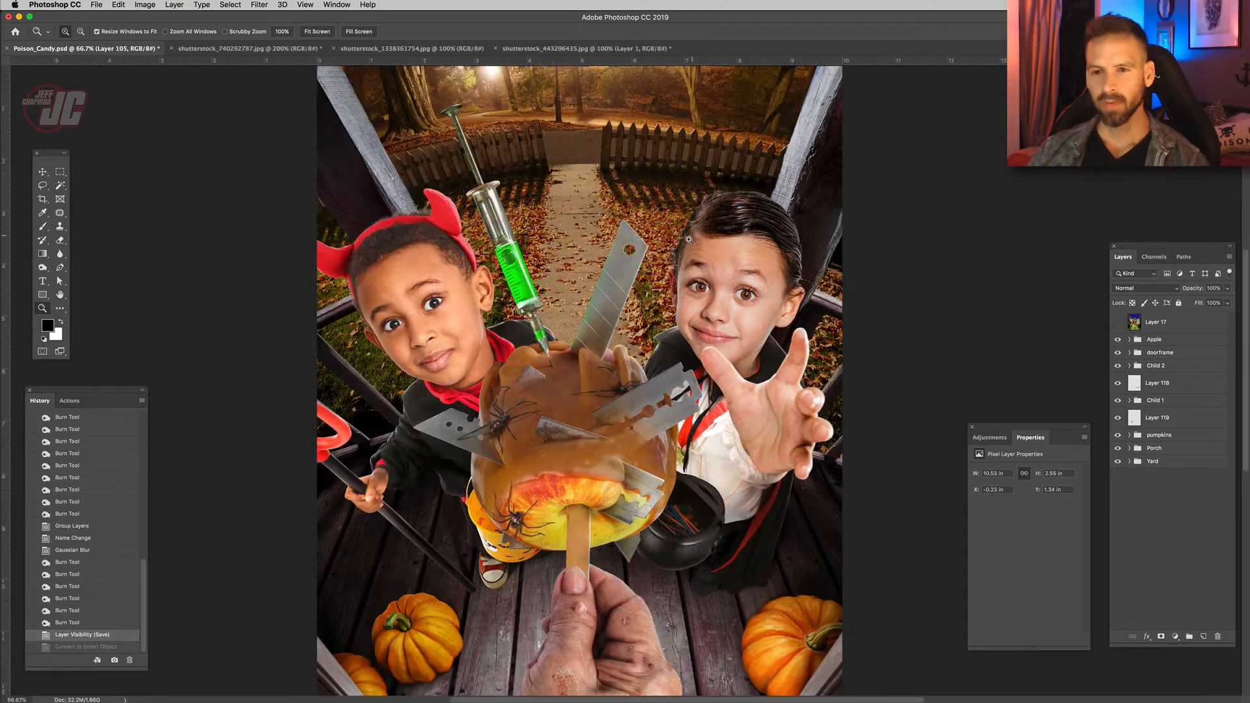
{"action": "left_click", "coordinate": [1173, 402]}
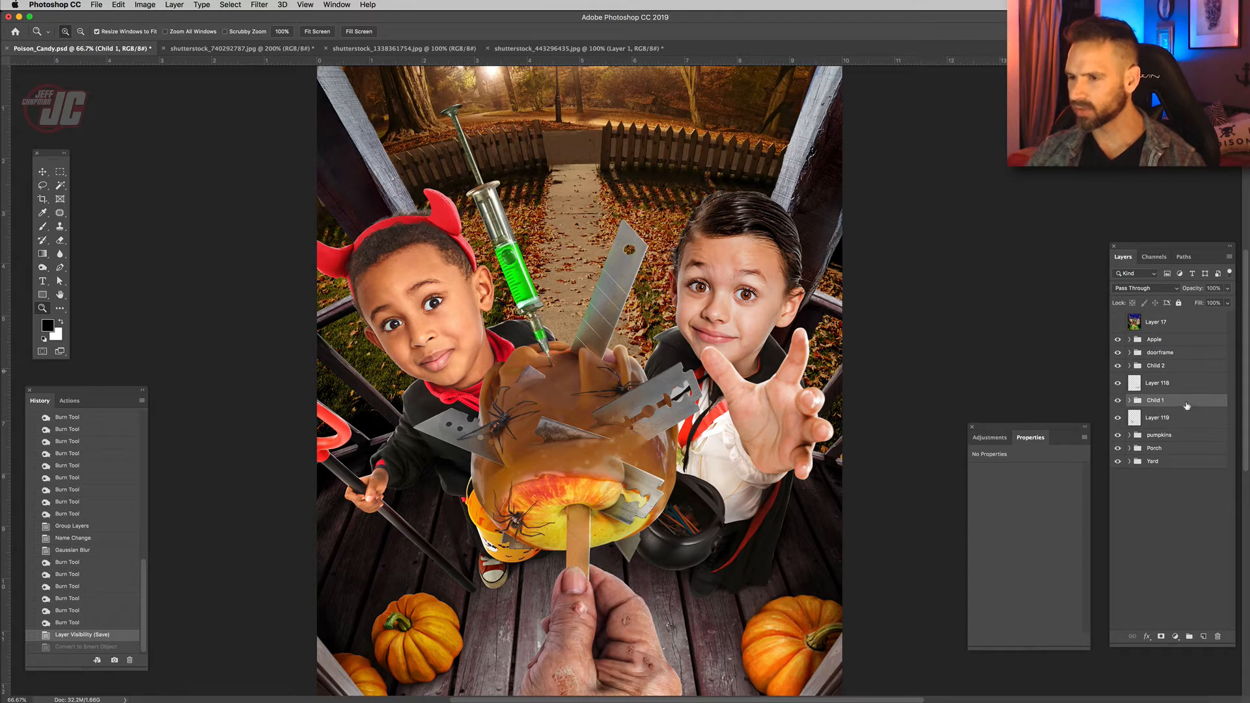
{"action": "right_click", "coordinate": [1191, 401]}
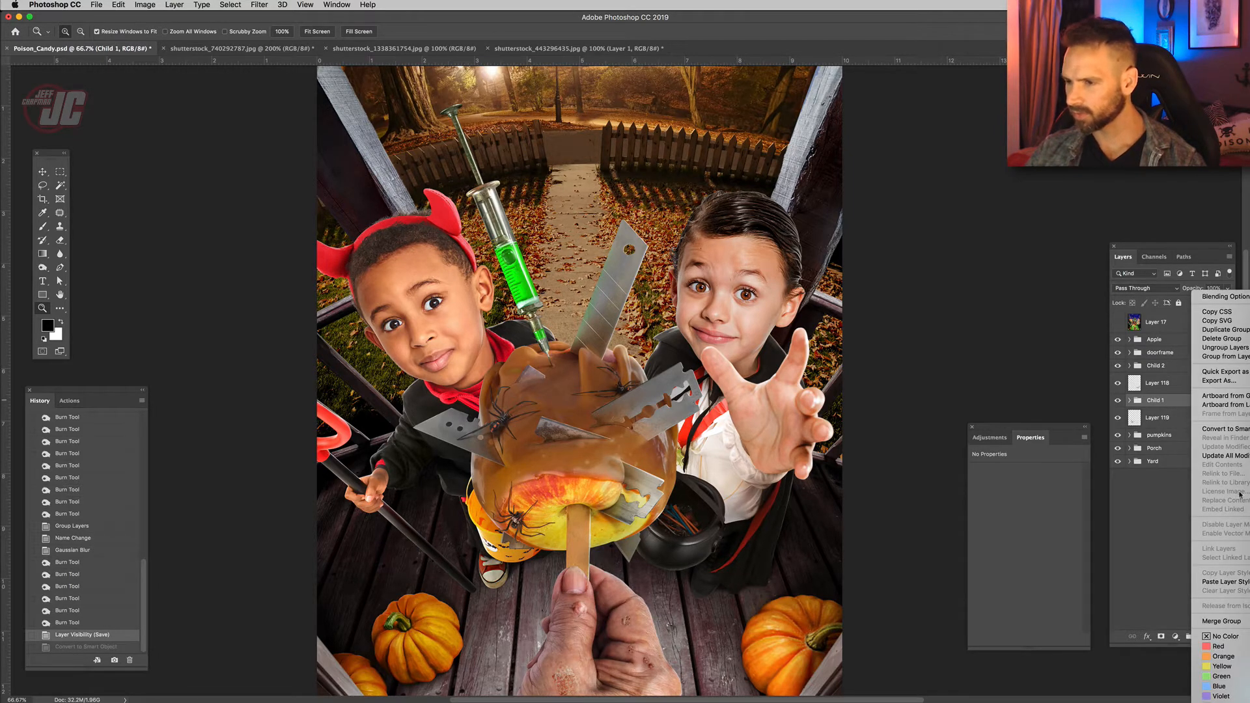
{"action": "left_click", "coordinate": [1241, 429]}
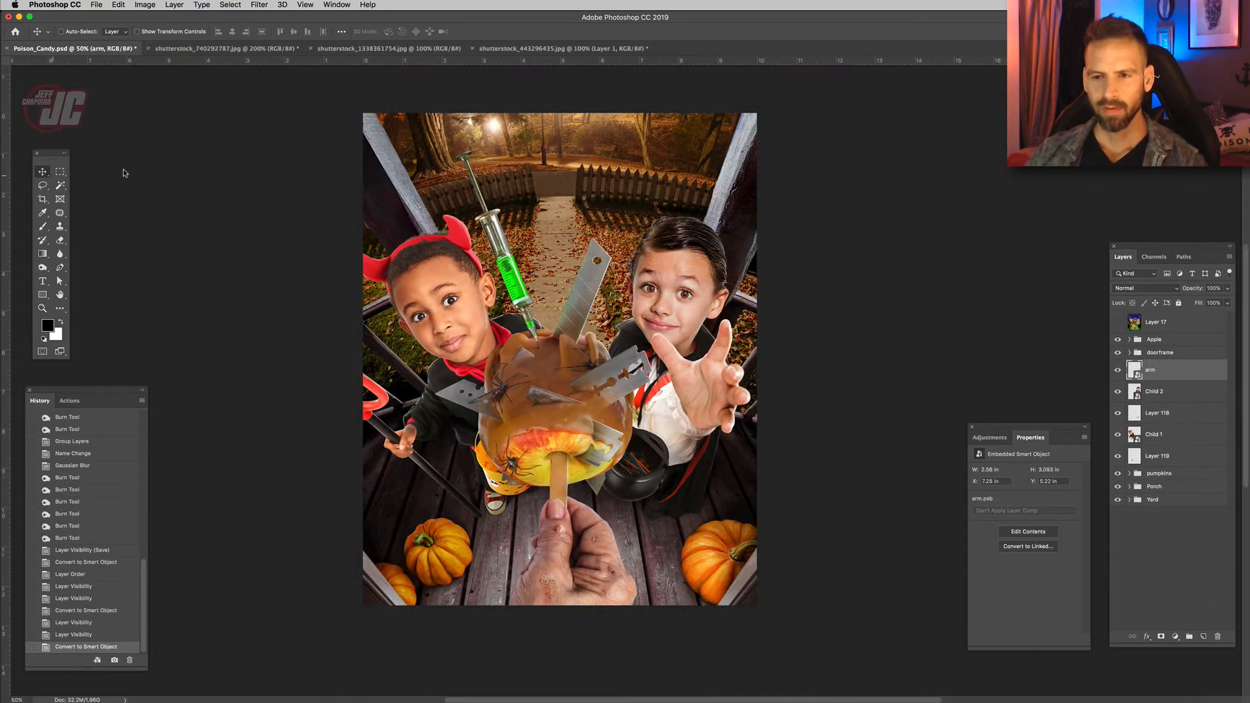
Add a Color Lookup adjustment layer directly above the Apple group.
{"action": "left_click", "coordinate": [1199, 342]}
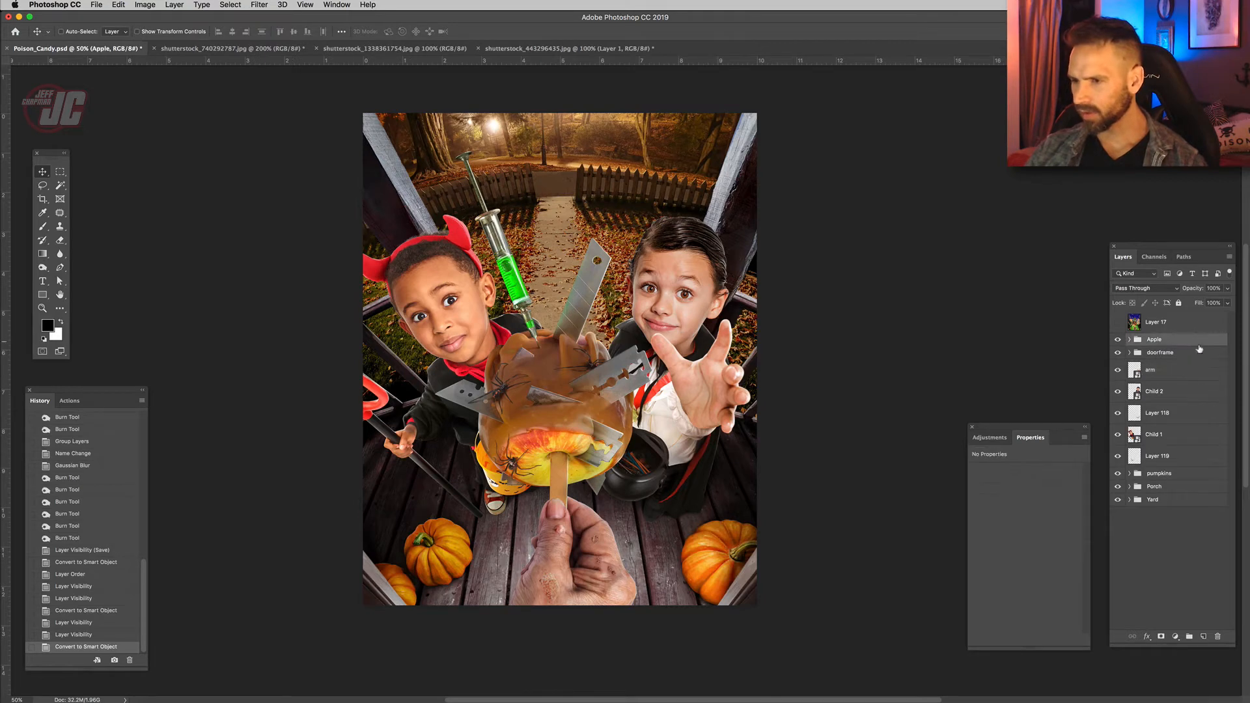
{"action": "left_click", "coordinate": [1176, 637]}
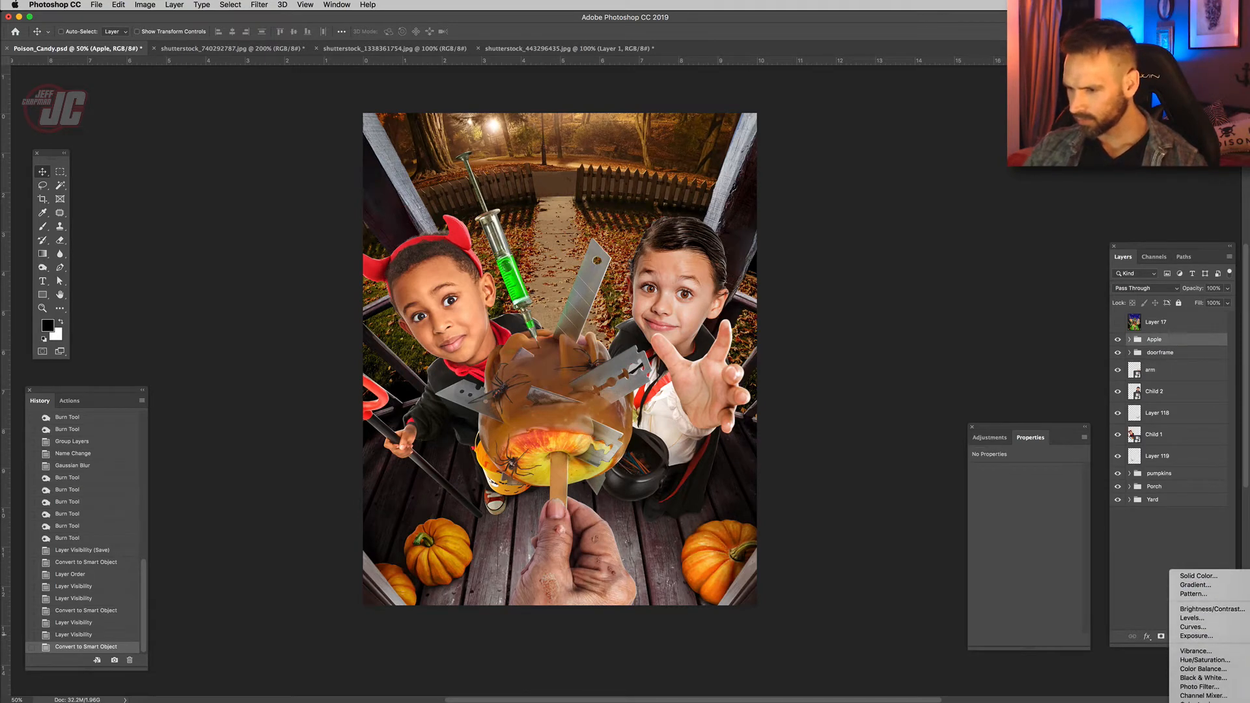
{"action": "left_click", "coordinate": [1202, 656]}
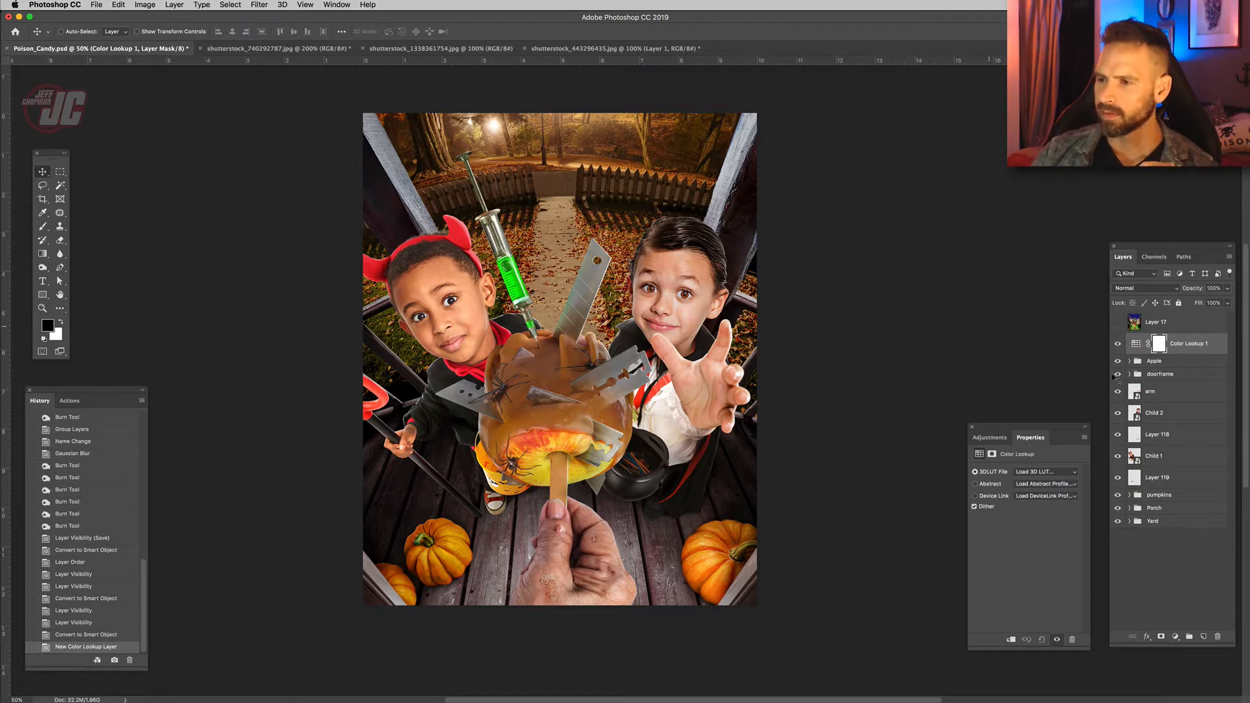
Try the FuturisticBleak.3DL and NightFromDay.CUBE looks on the Color Lookup 1 layer.
{"action": "left_click_drag", "start_coordinate": [1054, 427], "coordinate": [919, 270]}
{"action": "left_click", "coordinate": [936, 317]}
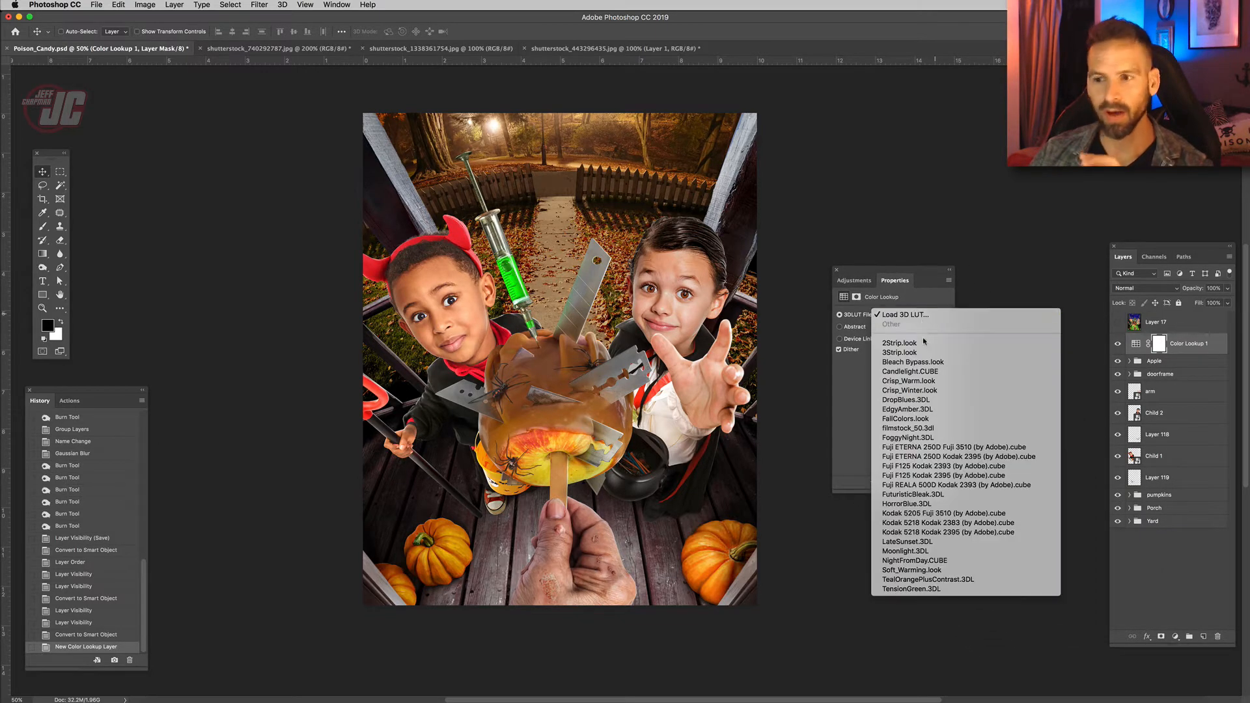
{"action": "left_click", "coordinate": [913, 494]}
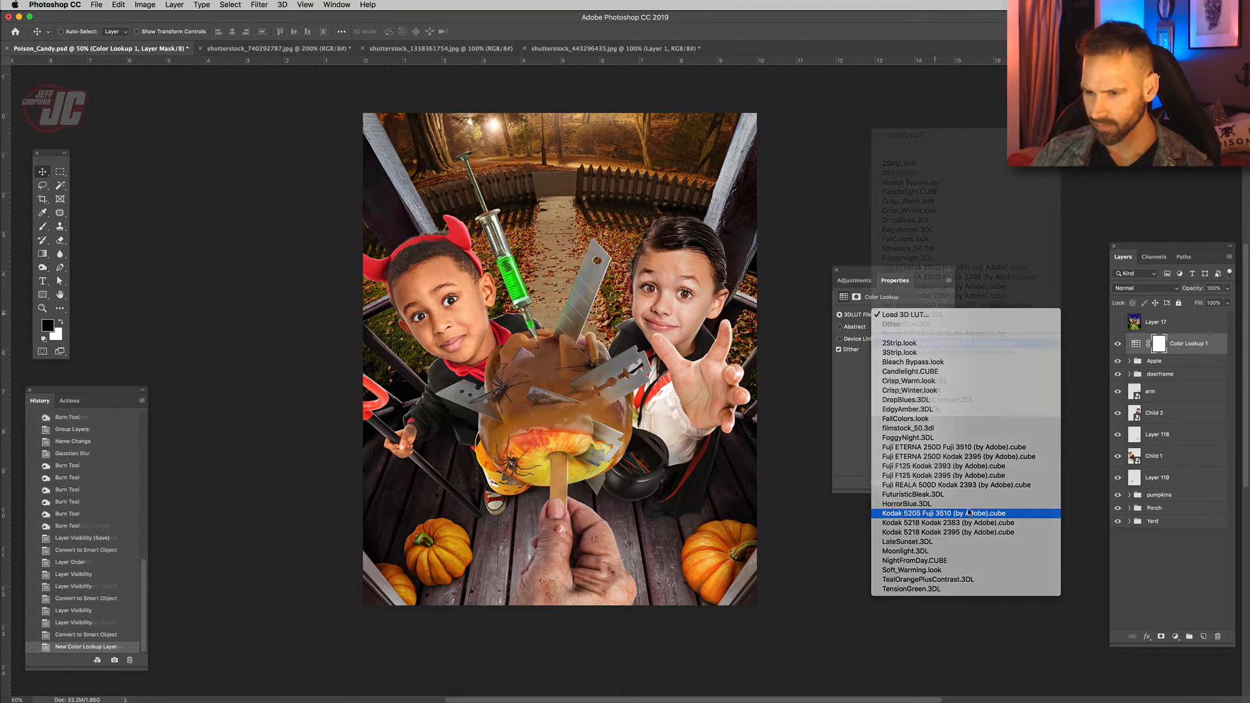
{"action": "left_click", "coordinate": [925, 315]}
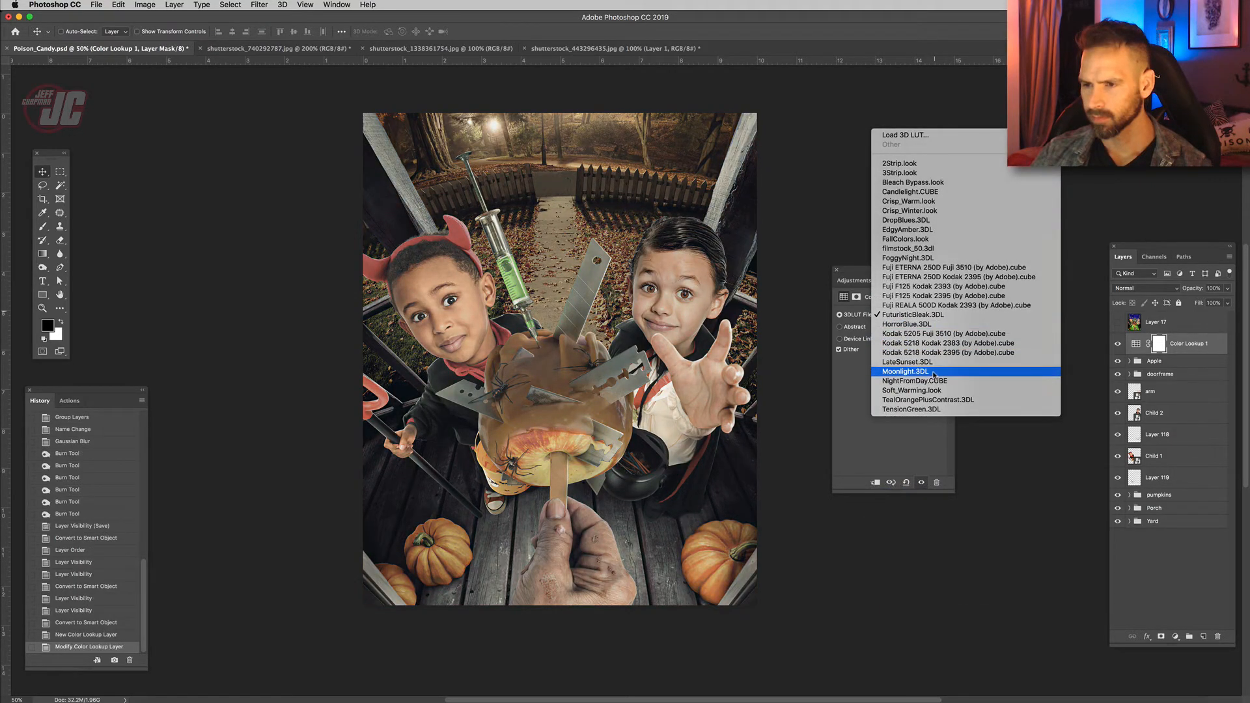
{"action": "left_click", "coordinate": [934, 382]}
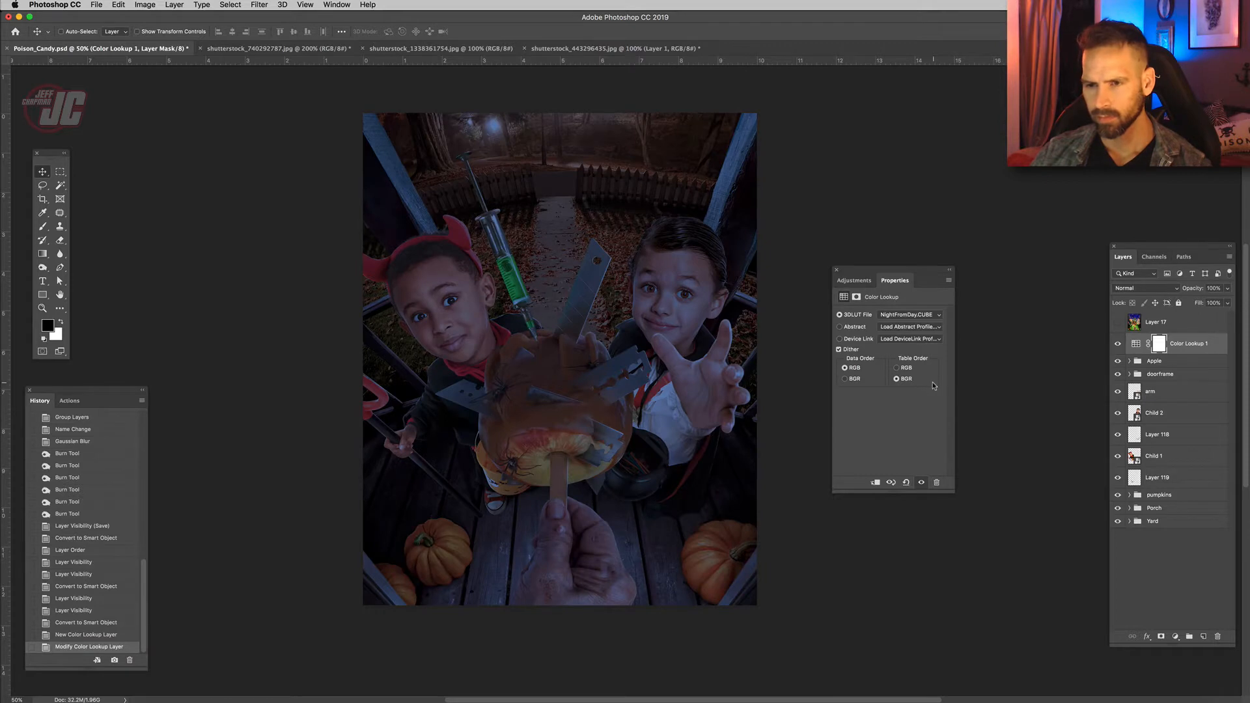
Set the Color Lookup 1 layer's 3D LUT to Moonlight.3DL and move the layer directly above the Yard group.
{"action": "left_click", "coordinate": [932, 315]}
{"action": "left_click", "coordinate": [925, 308]}
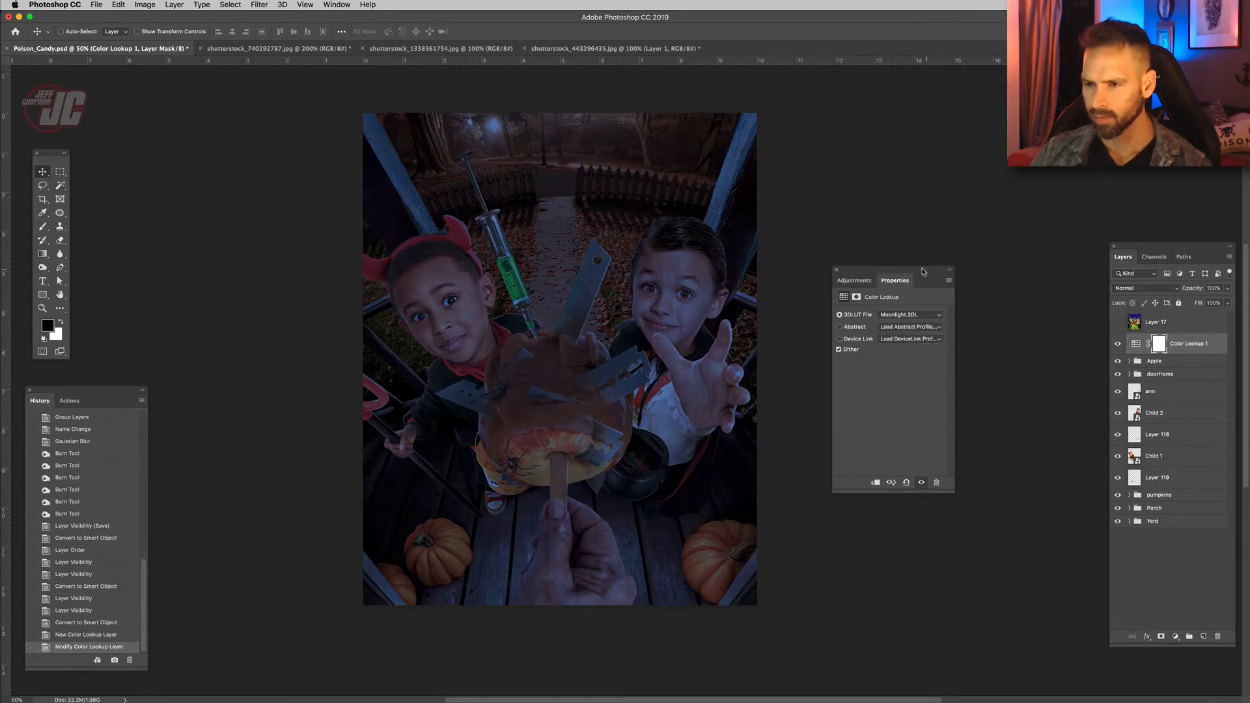
{"action": "left_click_drag", "start_coordinate": [923, 270], "coordinate": [990, 340]}
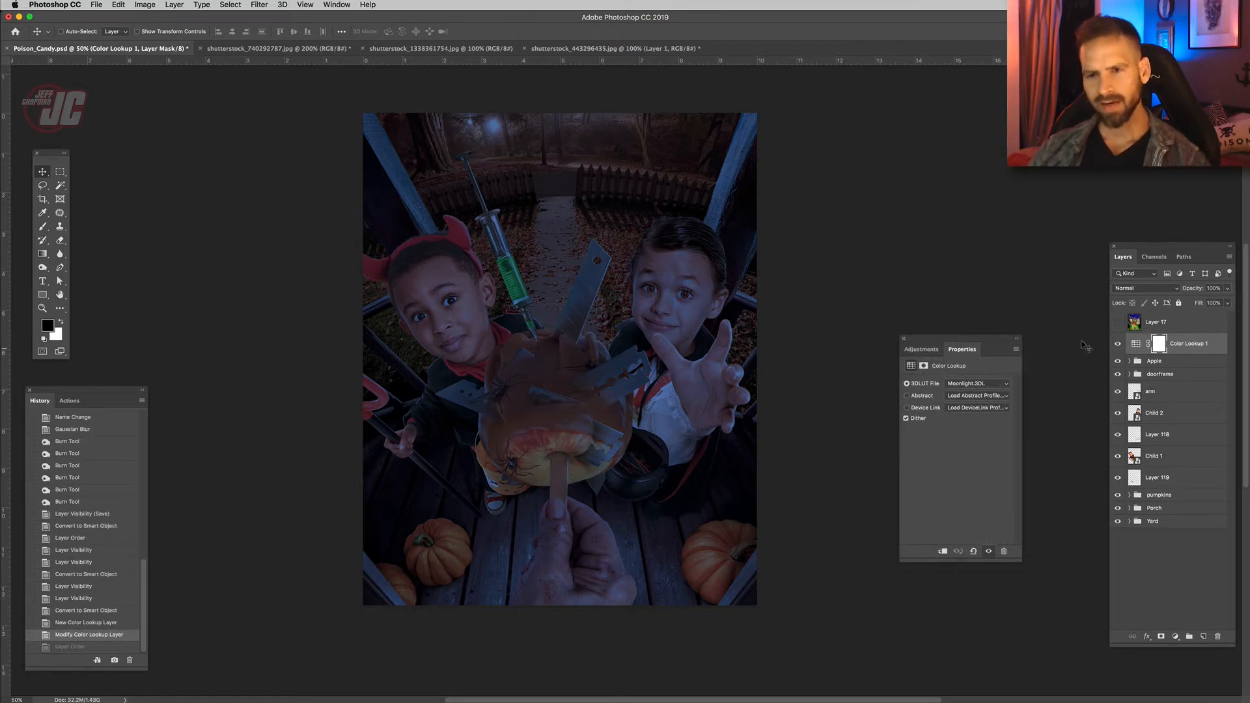
{"action": "left_click_drag", "start_coordinate": [1200, 347], "coordinate": [1194, 516]}
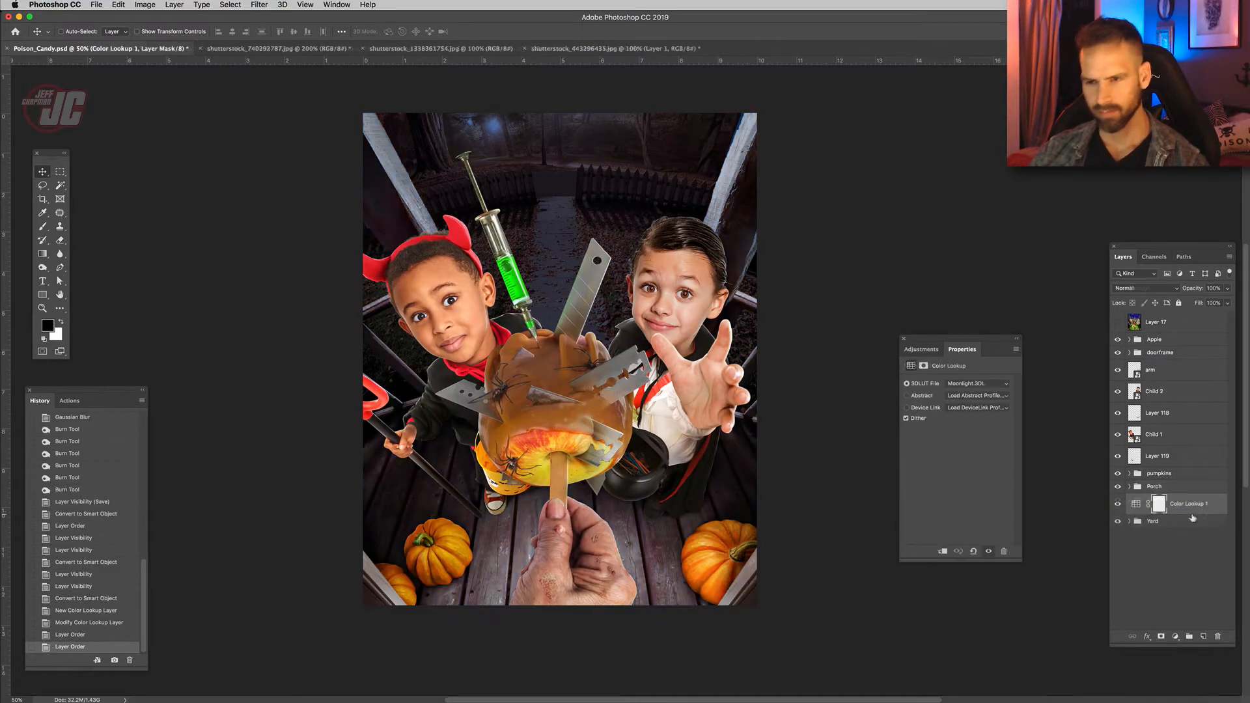
Compare the yard background with and without the Color Lookup 1 layer by toggling its visibility.
{"action": "left_click", "coordinate": [1119, 507]}
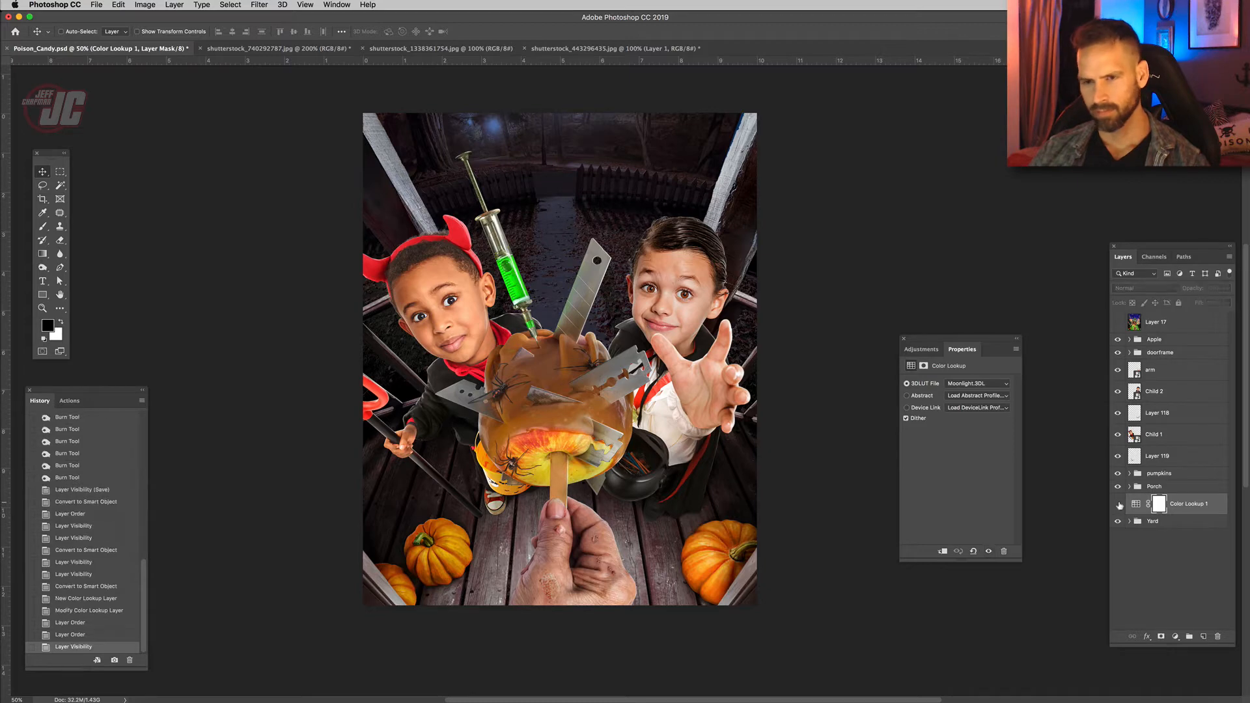
{"action": "left_click", "coordinate": [1122, 507]}
{"action": "key", "text": "super+z"}
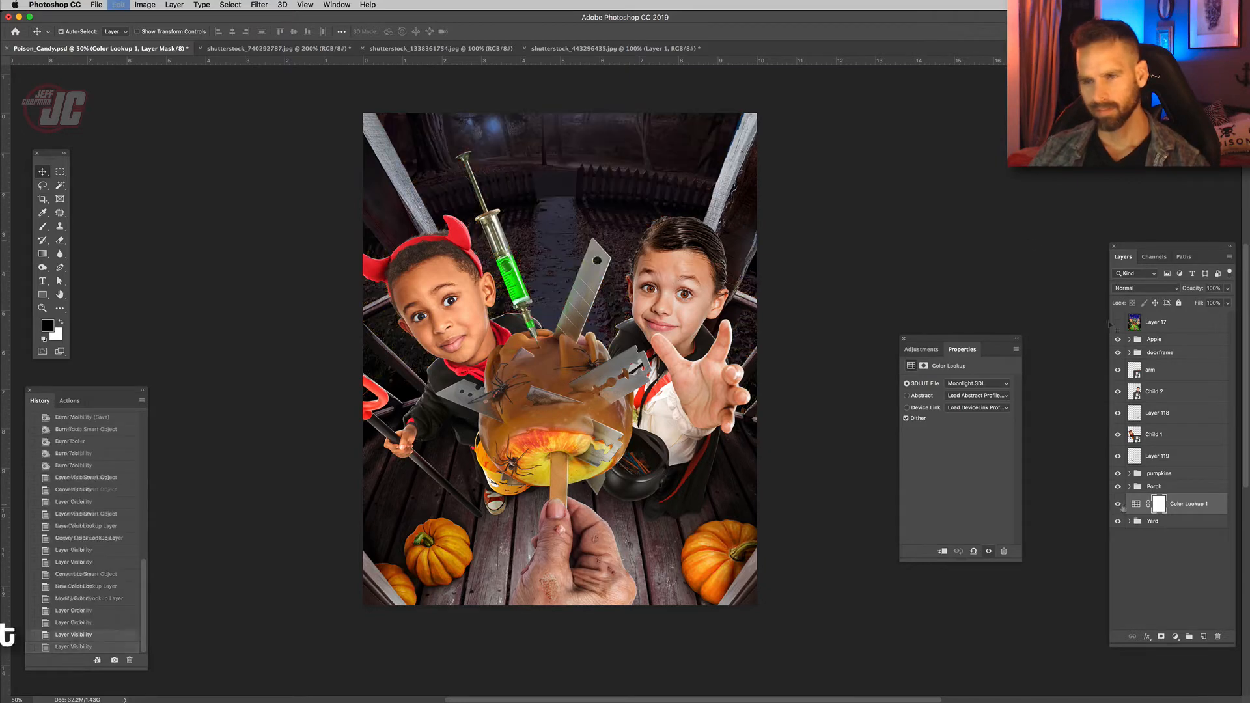
{"action": "left_click", "coordinate": [1118, 504]}
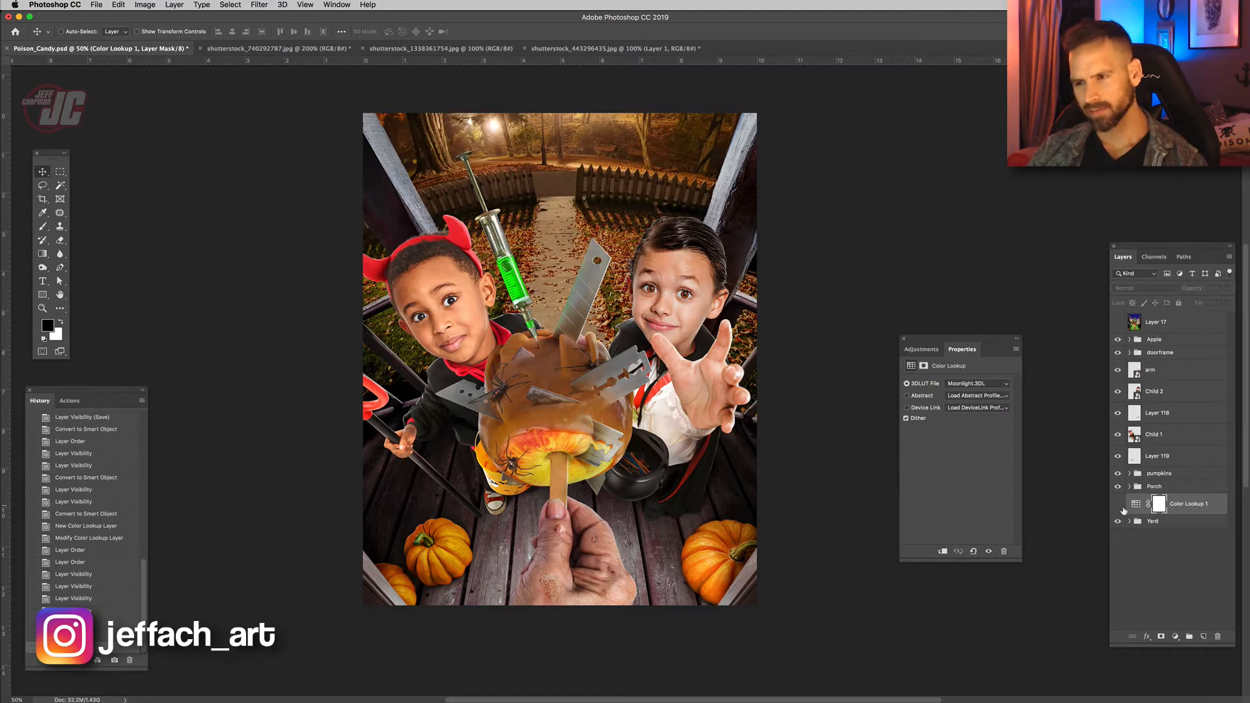
{"action": "left_click", "coordinate": [1119, 507]}
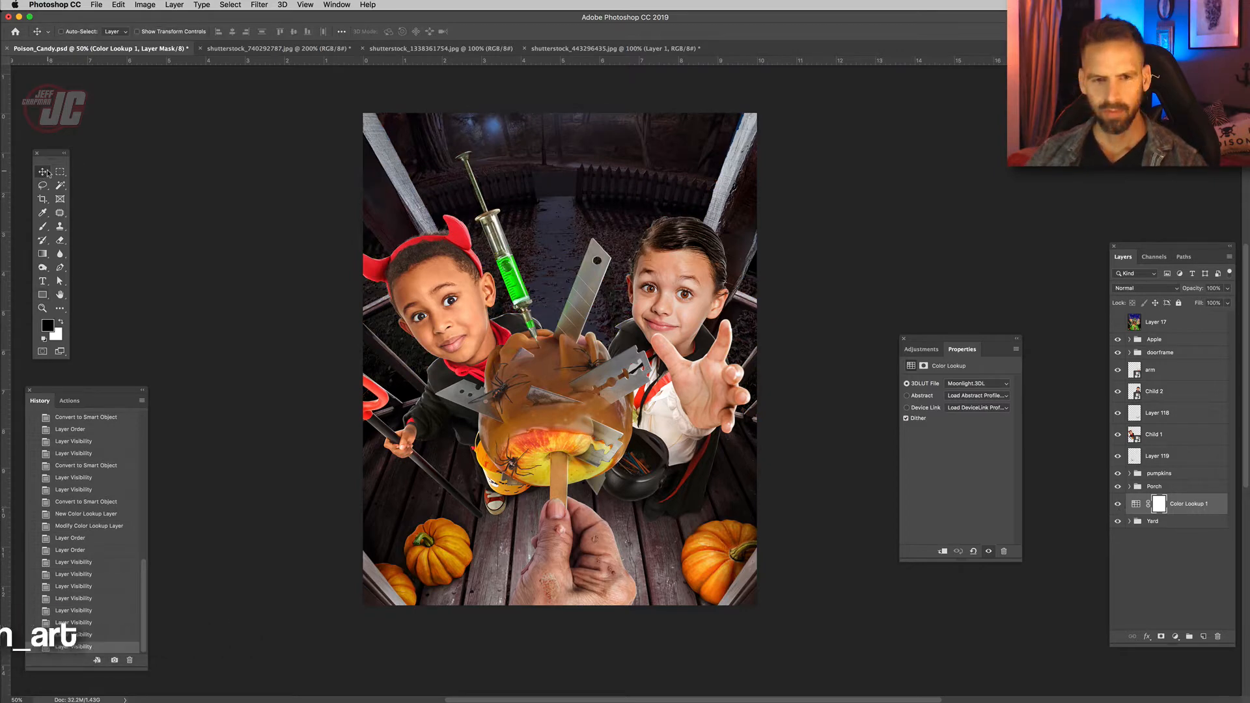
Duplicate the Color Lookup 1 layer directly above the pumpkins group and lower the copy's opacity to 76%.
{"action": "left_click_drag", "start_coordinate": [1207, 505], "coordinate": [1202, 470]}
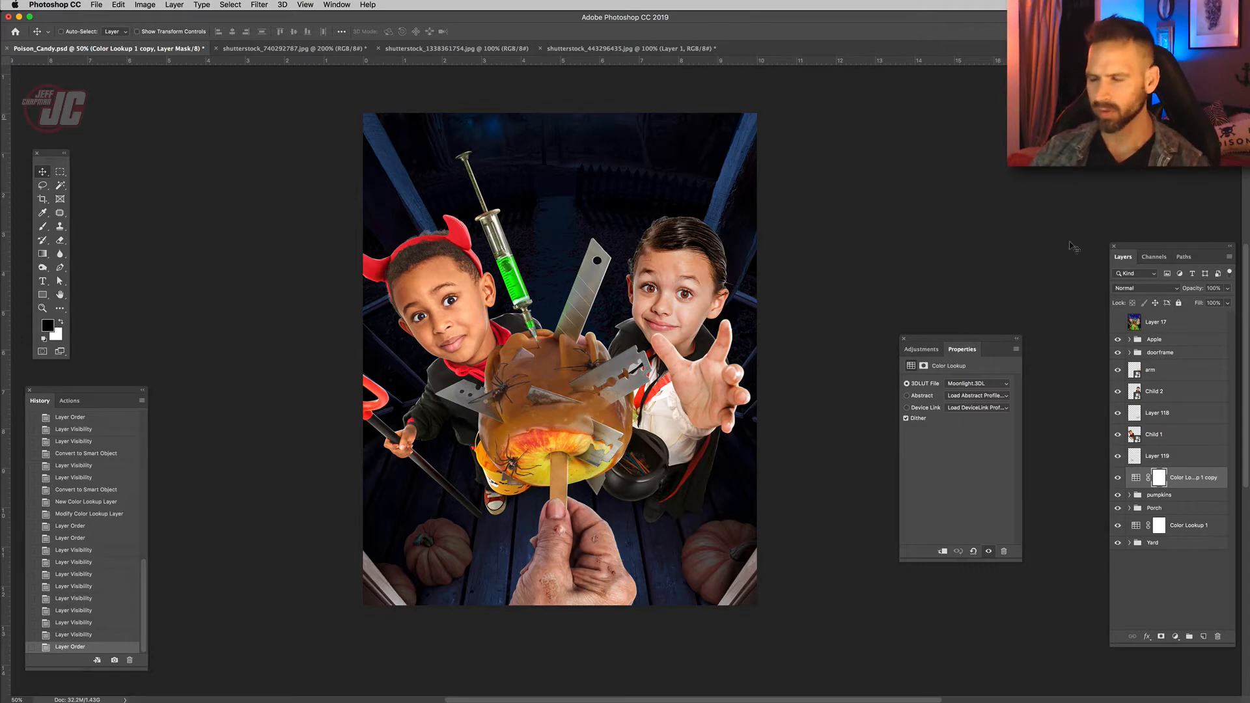
{"action": "left_click", "coordinate": [1119, 478]}
{"action": "left_click", "coordinate": [1118, 478]}
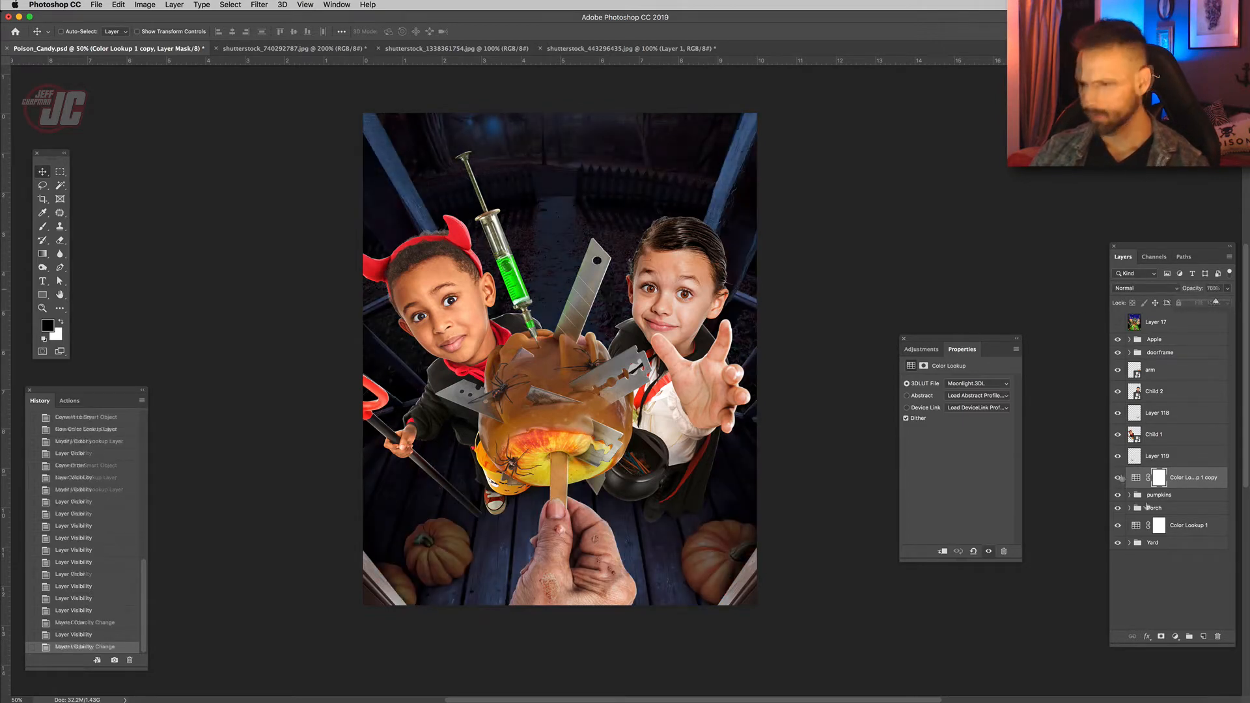
Paint black on the Color Lookup 1 copy mask with a large soft brush at 71% opacity over the pumpkins and lower porch floor.
{"action": "left_click", "coordinate": [1159, 479]}
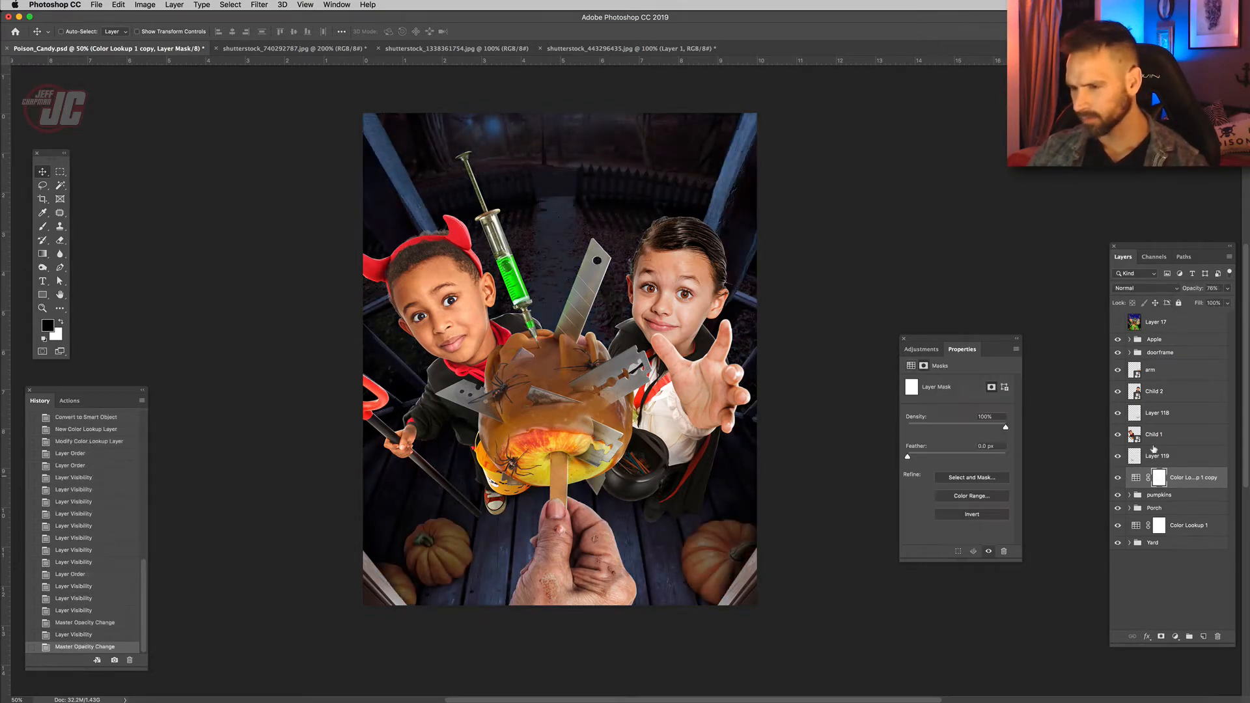
{"action": "left_click", "coordinate": [42, 226]}
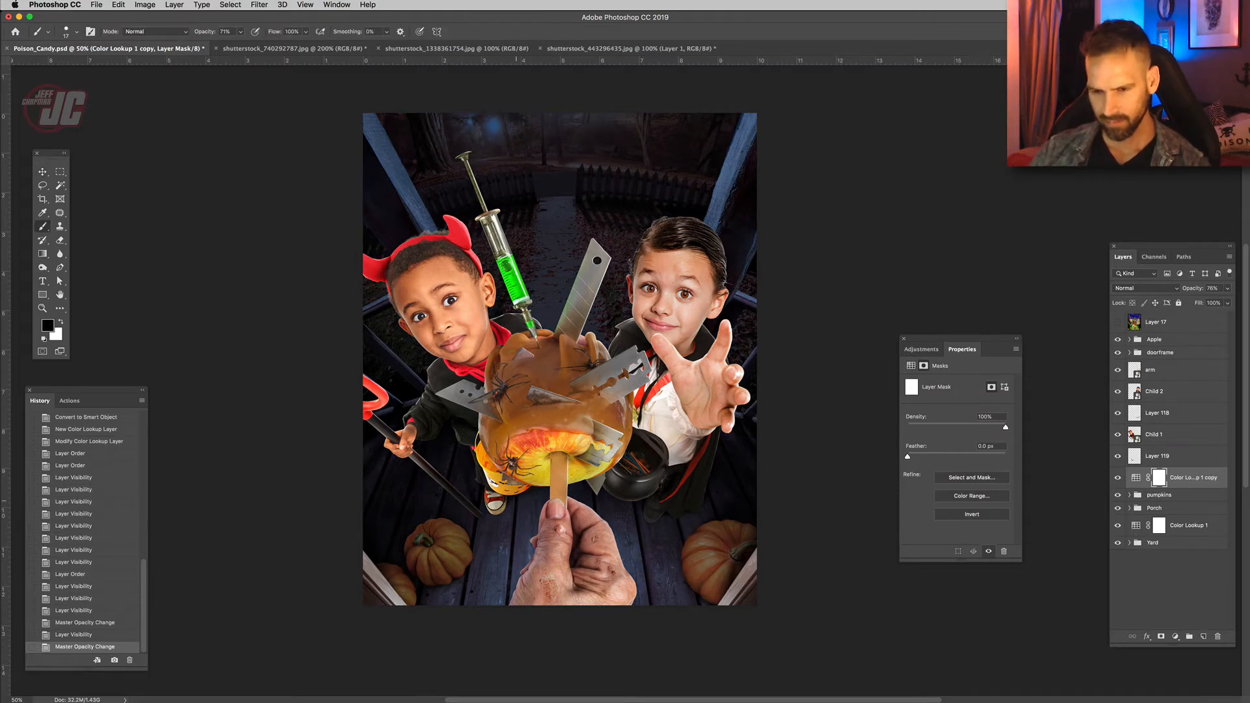
{"action": "right_click", "coordinate": [592, 507]}
{"action": "mouse_move", "coordinate": [582, 456]}
{"action": "left_mouse_down"}
{"action": "mouse_move", "coordinate": [632, 456]}
{"action": "mouse_move", "coordinate": [578, 481]}
{"action": "mouse_move", "coordinate": [636, 457]}
{"action": "left_mouse_up"}
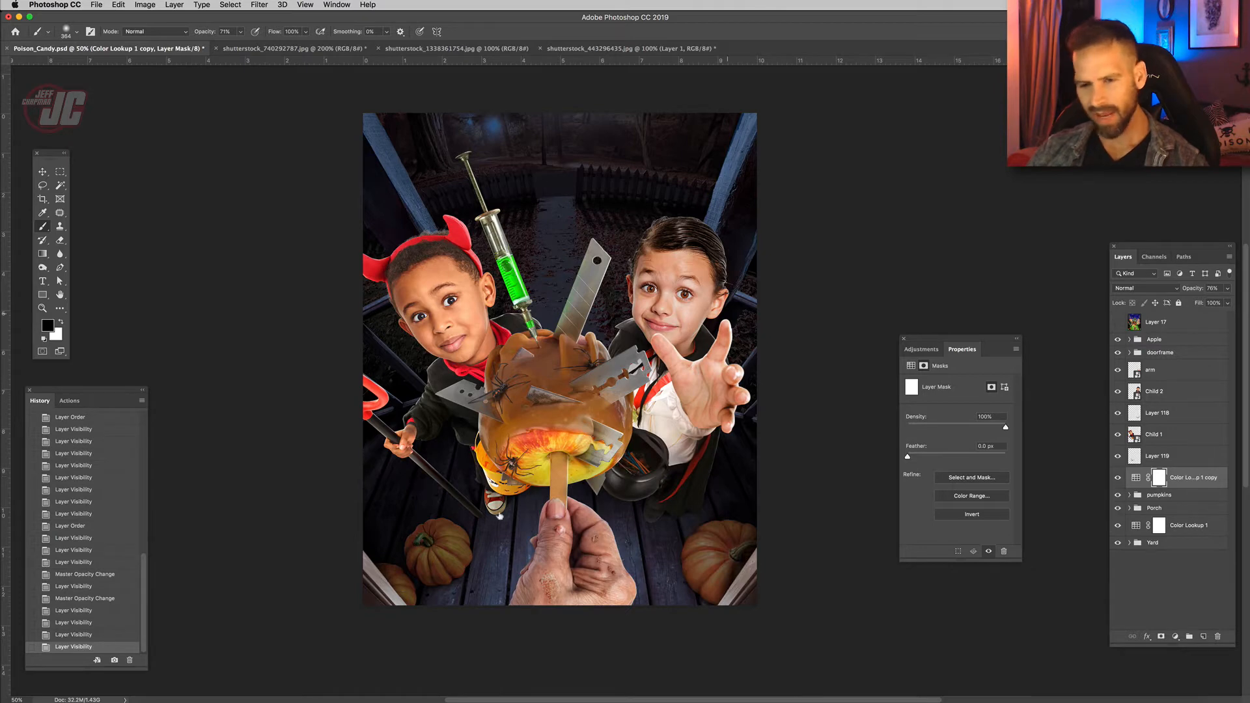
{"action": "mouse_move", "coordinate": [485, 555]}
{"action": "left_mouse_down"}
{"action": "mouse_move", "coordinate": [455, 572]}
{"action": "mouse_move", "coordinate": [470, 581]}
{"action": "mouse_move", "coordinate": [456, 550]}
{"action": "mouse_move", "coordinate": [442, 557]}
{"action": "mouse_move", "coordinate": [495, 567]}
{"action": "mouse_move", "coordinate": [479, 574]}
{"action": "mouse_move", "coordinate": [516, 521]}
{"action": "mouse_move", "coordinate": [532, 539]}
{"action": "mouse_move", "coordinate": [560, 495]}
{"action": "left_mouse_up"}
{"action": "left_click_drag", "start_coordinate": [625, 560], "coordinate": [710, 573]}
{"action": "mouse_move", "coordinate": [642, 553]}
{"action": "left_mouse_down"}
{"action": "mouse_move", "coordinate": [687, 586]}
{"action": "mouse_move", "coordinate": [697, 576]}
{"action": "left_mouse_up"}
{"action": "left_click", "coordinate": [644, 549]}
{"action": "left_click_drag", "start_coordinate": [512, 541], "coordinate": [446, 573]}
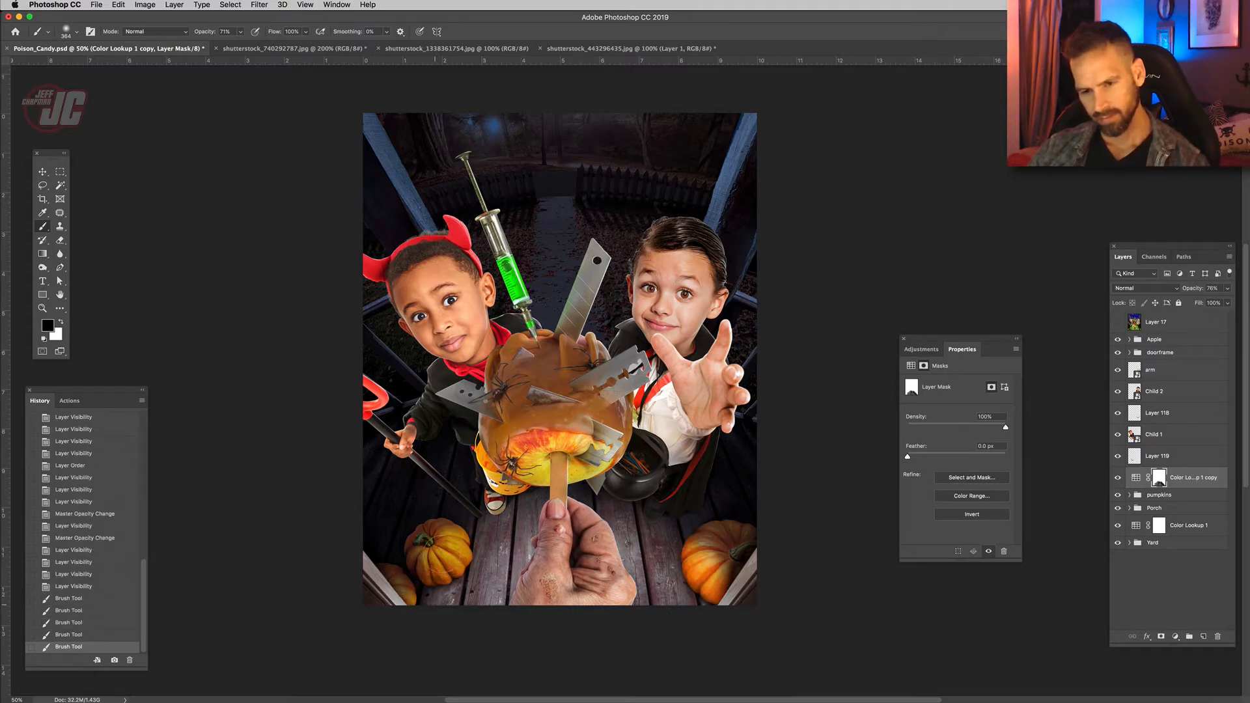
{"action": "left_click", "coordinate": [441, 553]}
{"action": "left_click", "coordinate": [411, 583]}
Add a layer filled with blue #1127f5 directly above Color Lookup 1, using Soft Light blending at 22% opacity.
{"action": "key", "text": "z"}
{"action": "left_click", "coordinate": [619, 540]}
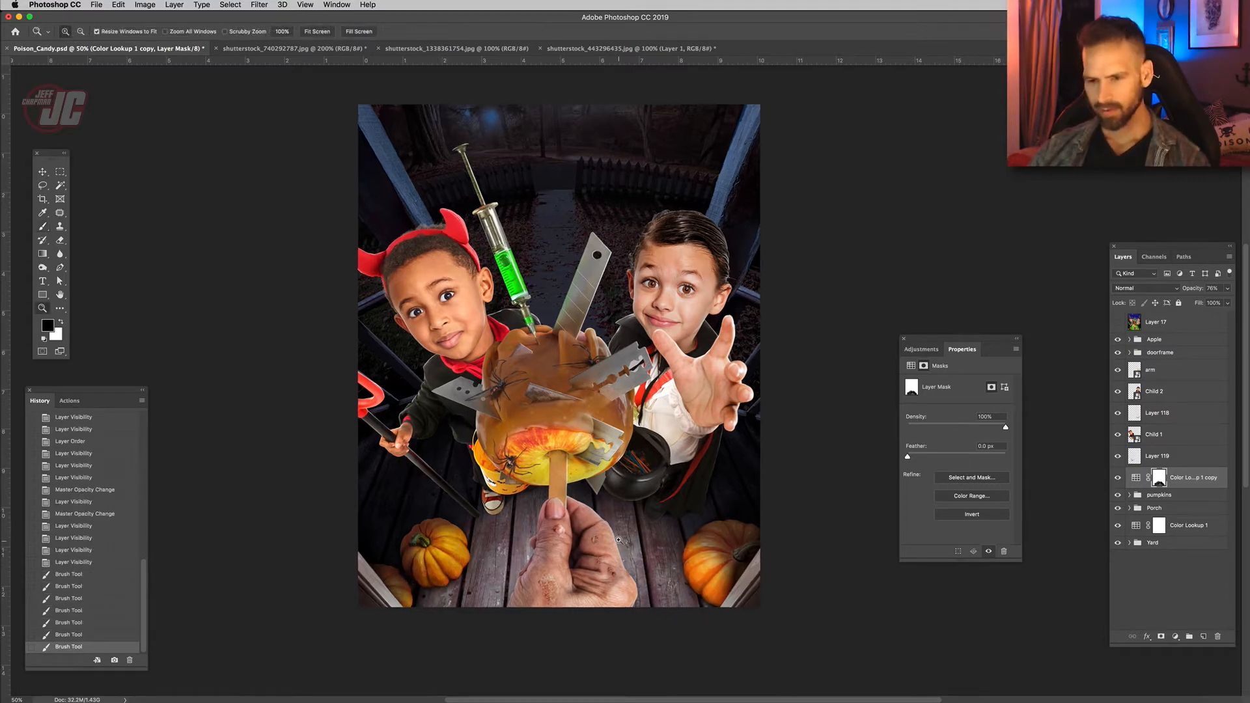
{"action": "left_click", "coordinate": [42, 213]}
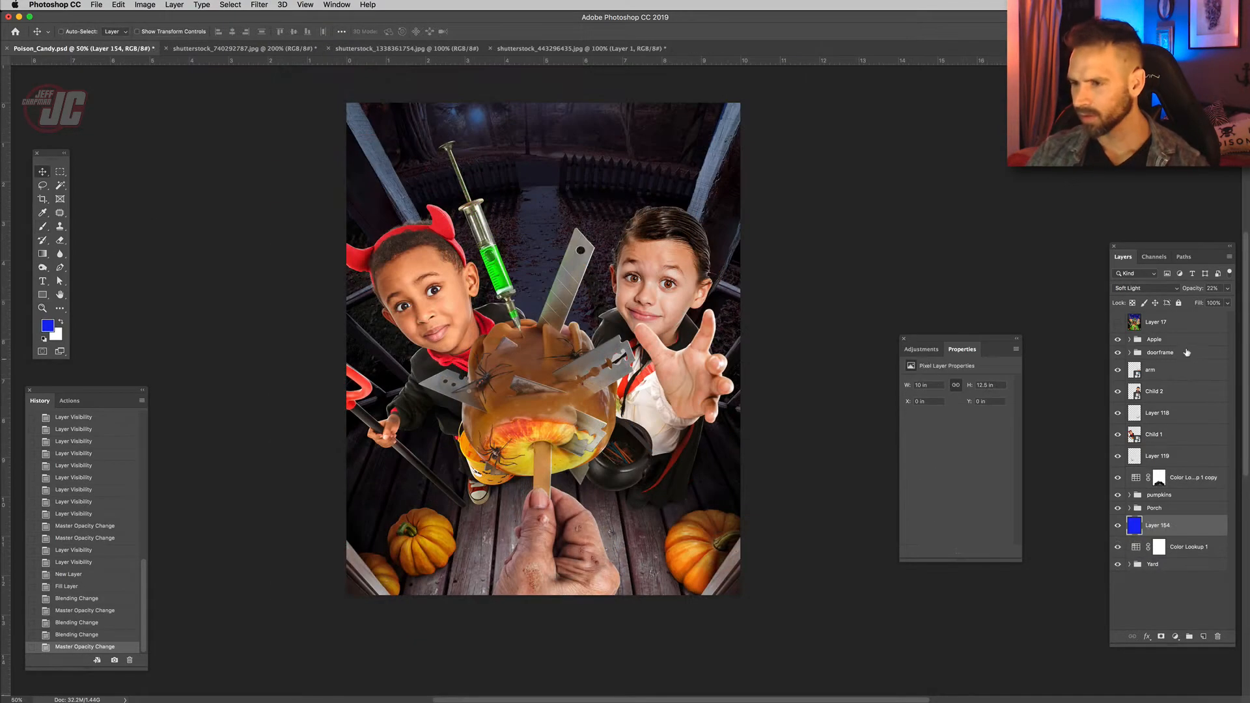
Create a new empty layer directly above the doorframe group and below the Apple group.
{"action": "left_click", "coordinate": [1186, 355]}
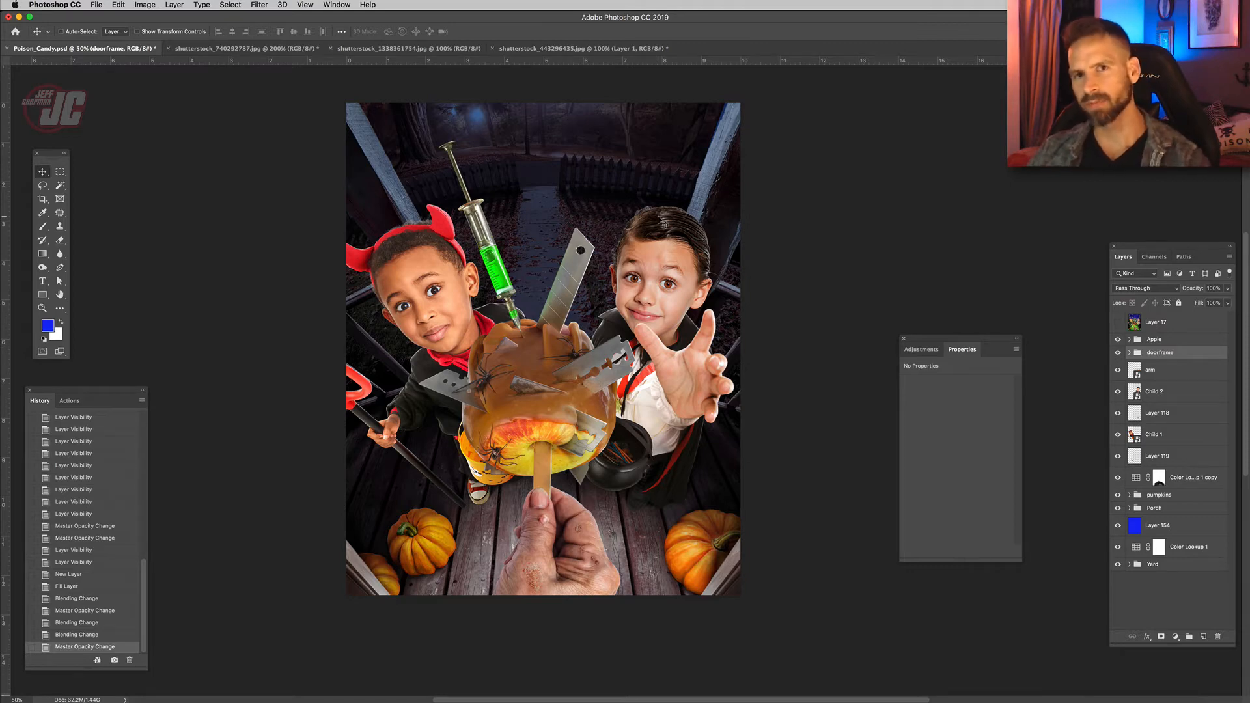
{"action": "left_click", "coordinate": [1186, 458]}
{"action": "left_click", "coordinate": [1183, 366]}
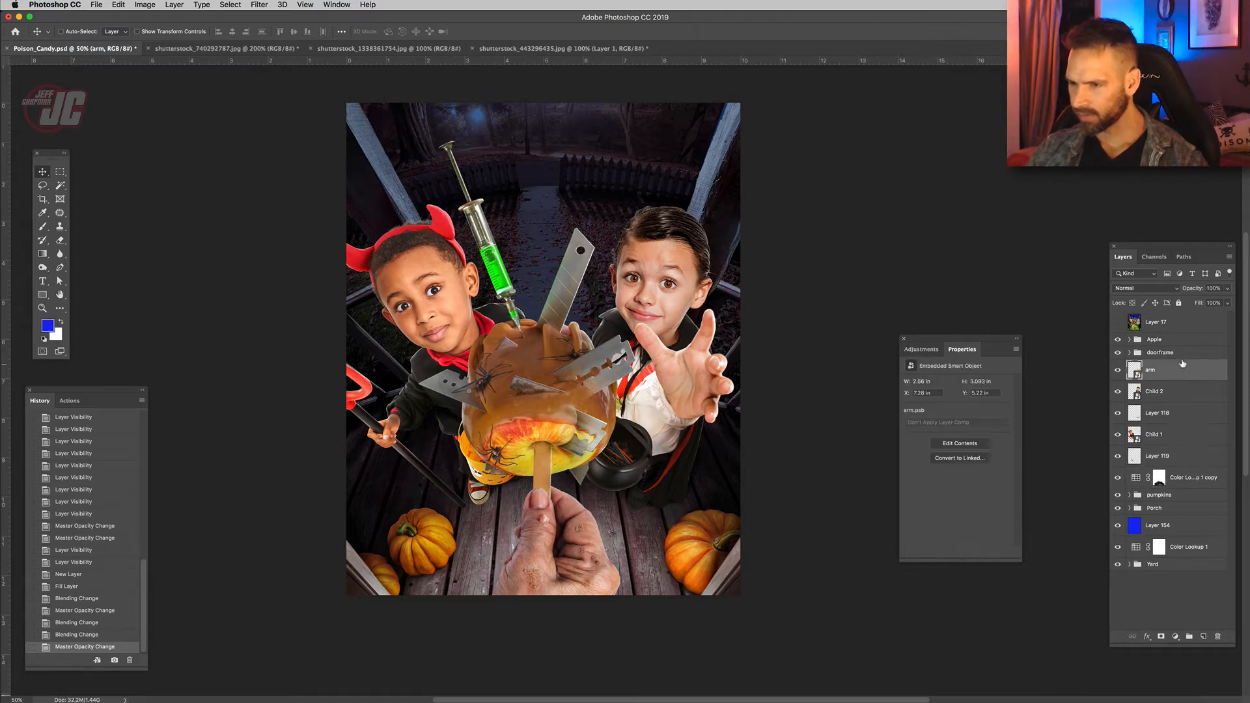
{"action": "left_click", "coordinate": [1185, 344]}
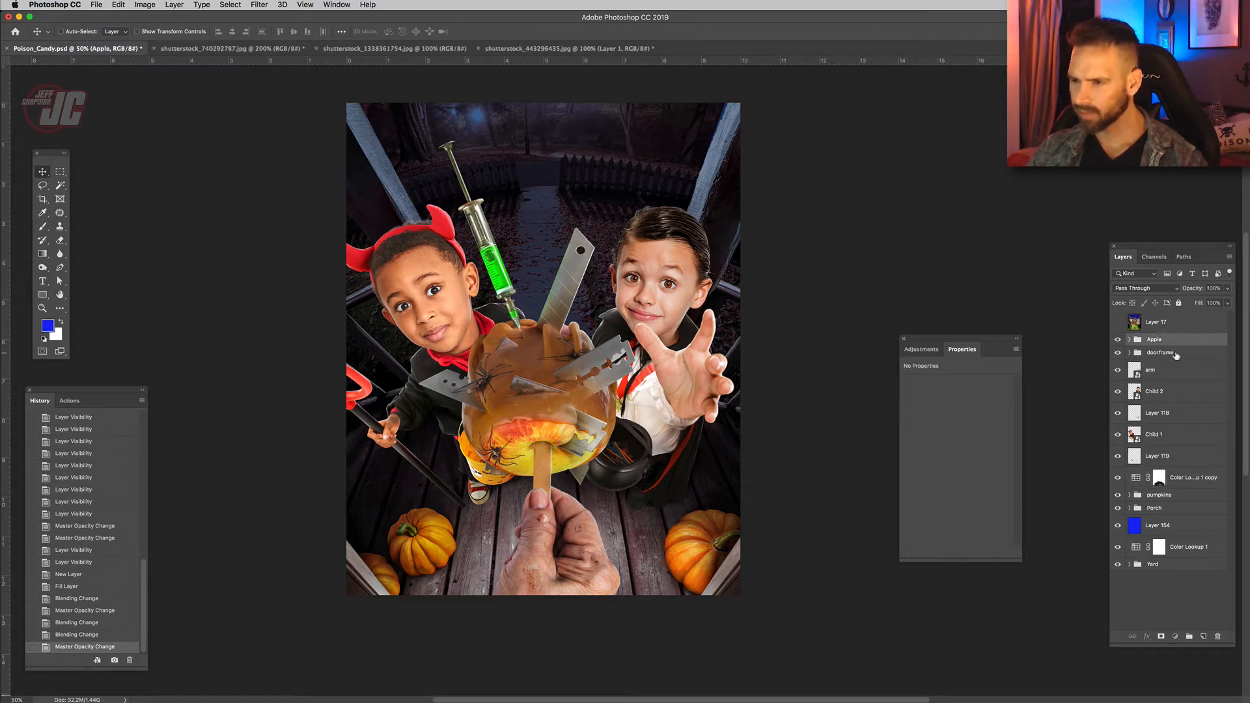
{"action": "left_click", "coordinate": [1177, 354]}
{"action": "left_click", "coordinate": [1203, 637]}
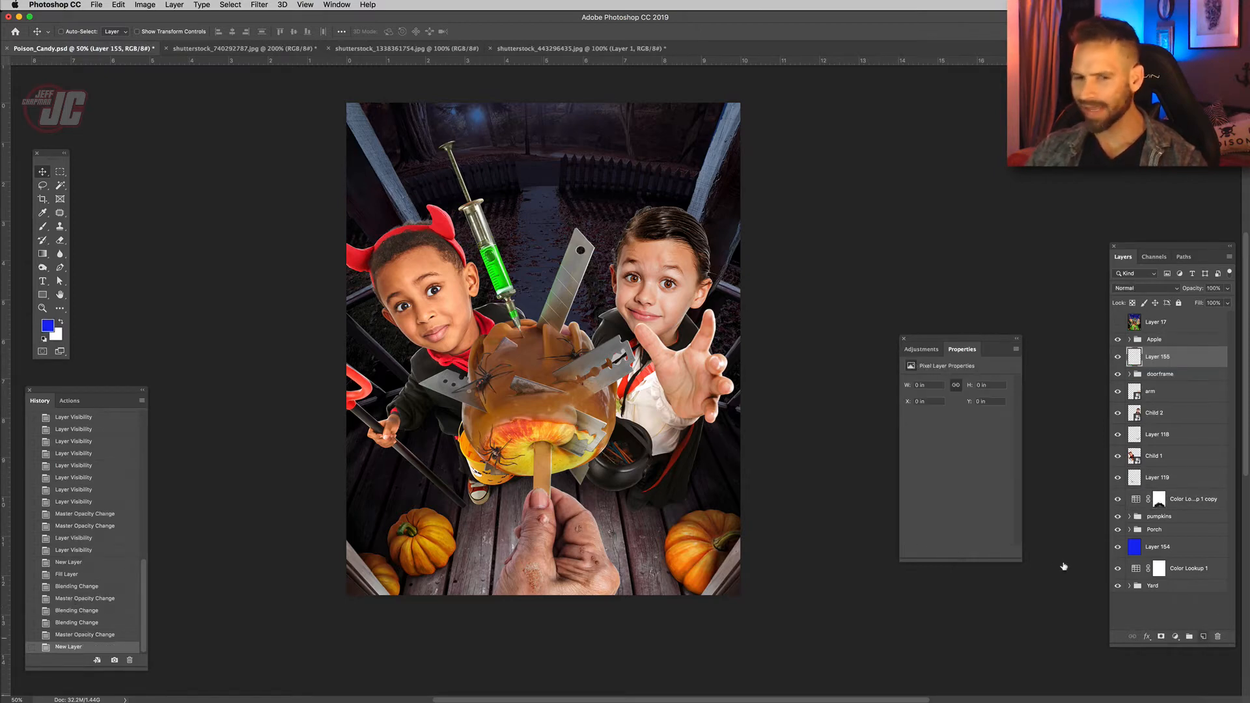
Set the foreground color to bright green #03ff03.
{"action": "left_click", "coordinate": [51, 325]}
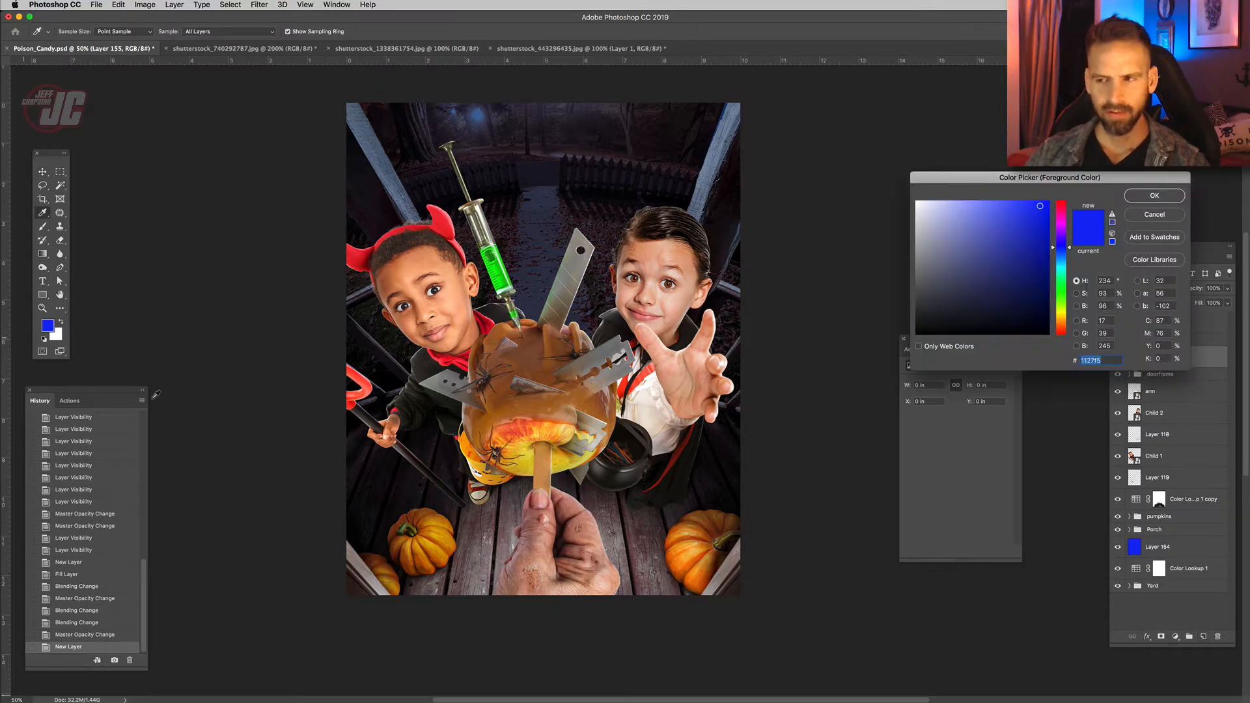
{"action": "left_click", "coordinate": [1061, 297]}
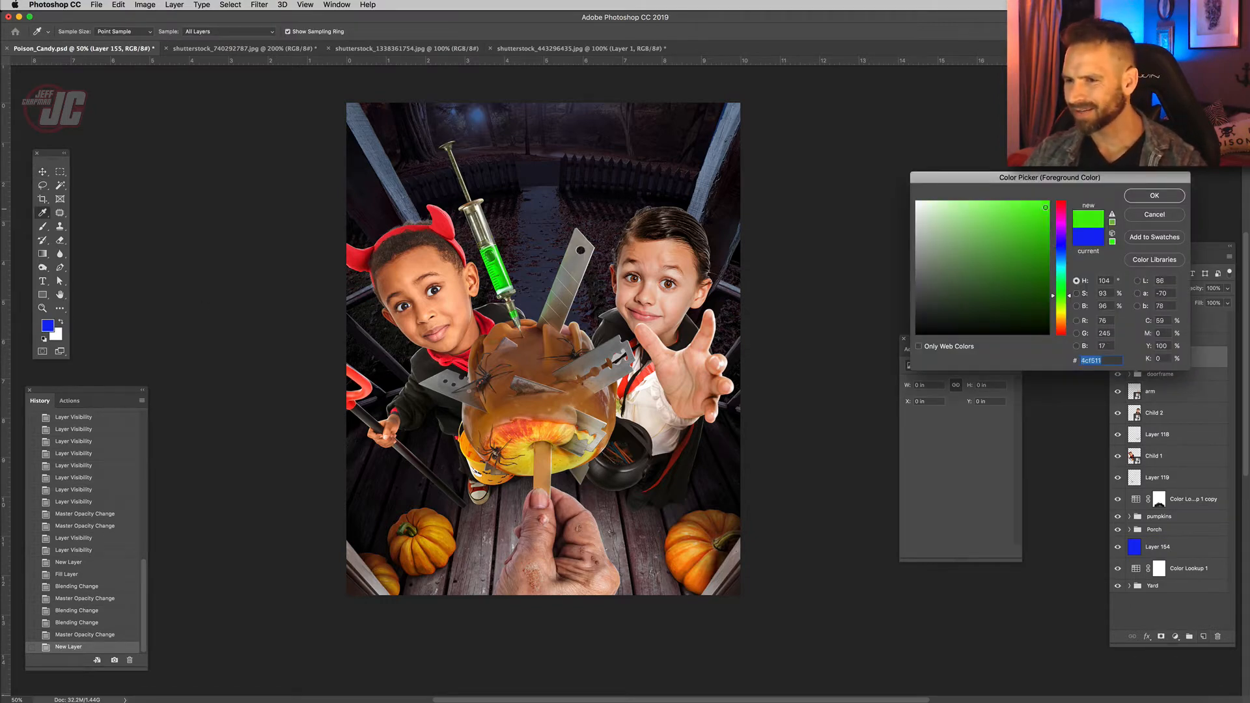
{"action": "left_click_drag", "start_coordinate": [1046, 208], "coordinate": [1048, 202]}
{"action": "left_click_drag", "start_coordinate": [1066, 297], "coordinate": [1065, 287]}
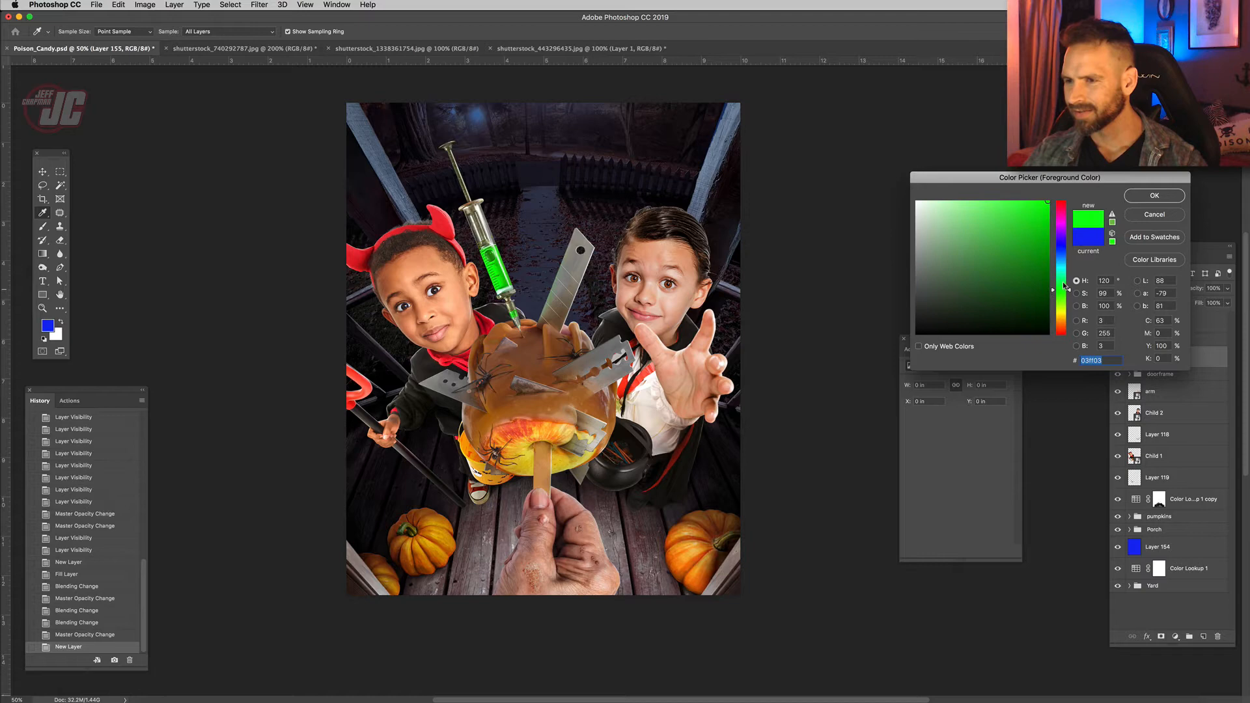
{"action": "left_click", "coordinate": [1152, 196]}
Paint a soft green glow at 100% brush opacity behind the apple, across the porch floor, pumpkins and the children's costumes.
{"action": "key", "text": "b"}
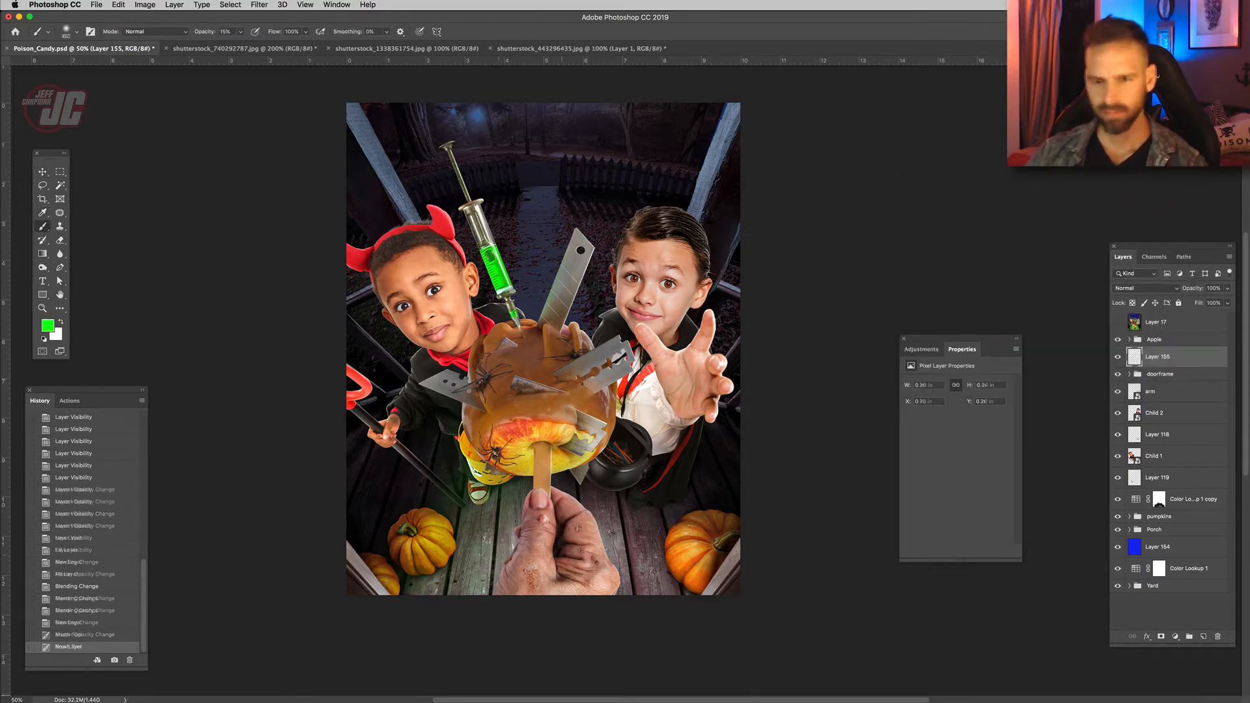
{"action": "left_click", "coordinate": [240, 31]}
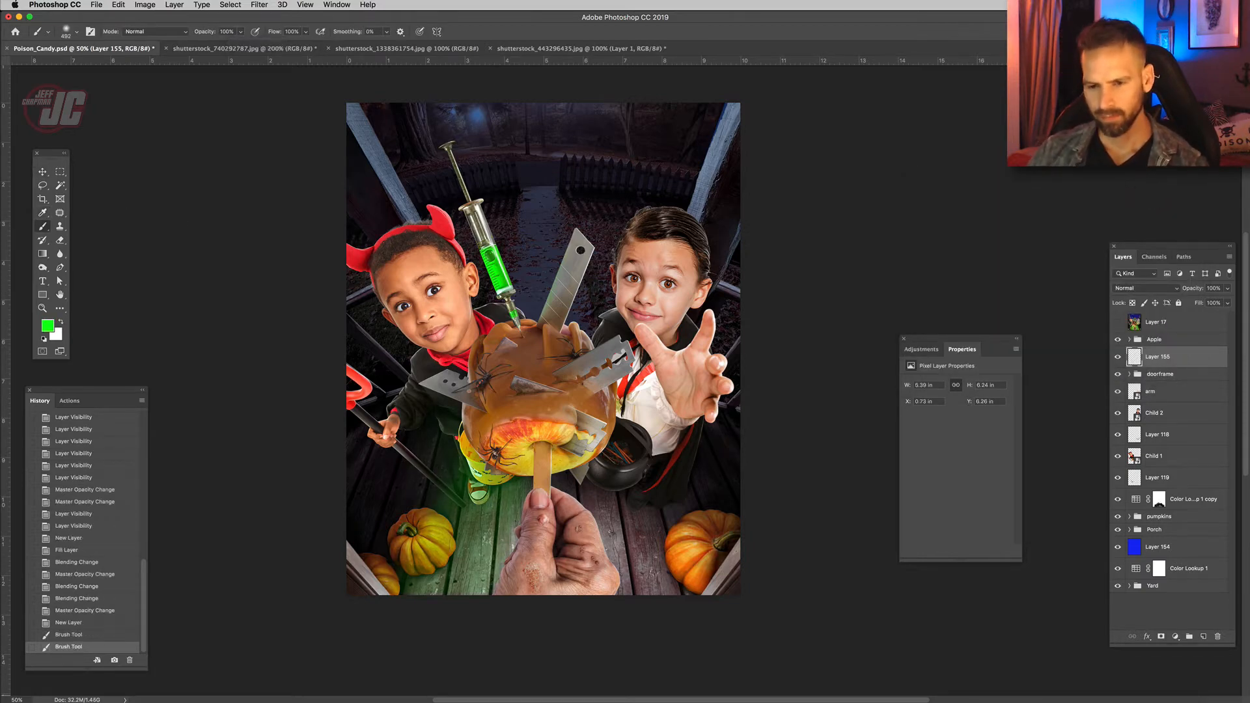
{"action": "mouse_move", "coordinate": [502, 485]}
{"action": "left_mouse_down"}
{"action": "mouse_move", "coordinate": [451, 556]}
{"action": "mouse_move", "coordinate": [479, 466]}
{"action": "mouse_move", "coordinate": [464, 433]}
{"action": "mouse_move", "coordinate": [529, 319]}
{"action": "mouse_move", "coordinate": [637, 391]}
{"action": "mouse_move", "coordinate": [647, 495]}
{"action": "mouse_move", "coordinate": [527, 472]}
{"action": "mouse_move", "coordinate": [480, 576]}
{"action": "mouse_move", "coordinate": [398, 573]}
{"action": "mouse_move", "coordinate": [376, 602]}
{"action": "mouse_move", "coordinate": [349, 596]}
{"action": "left_mouse_up"}
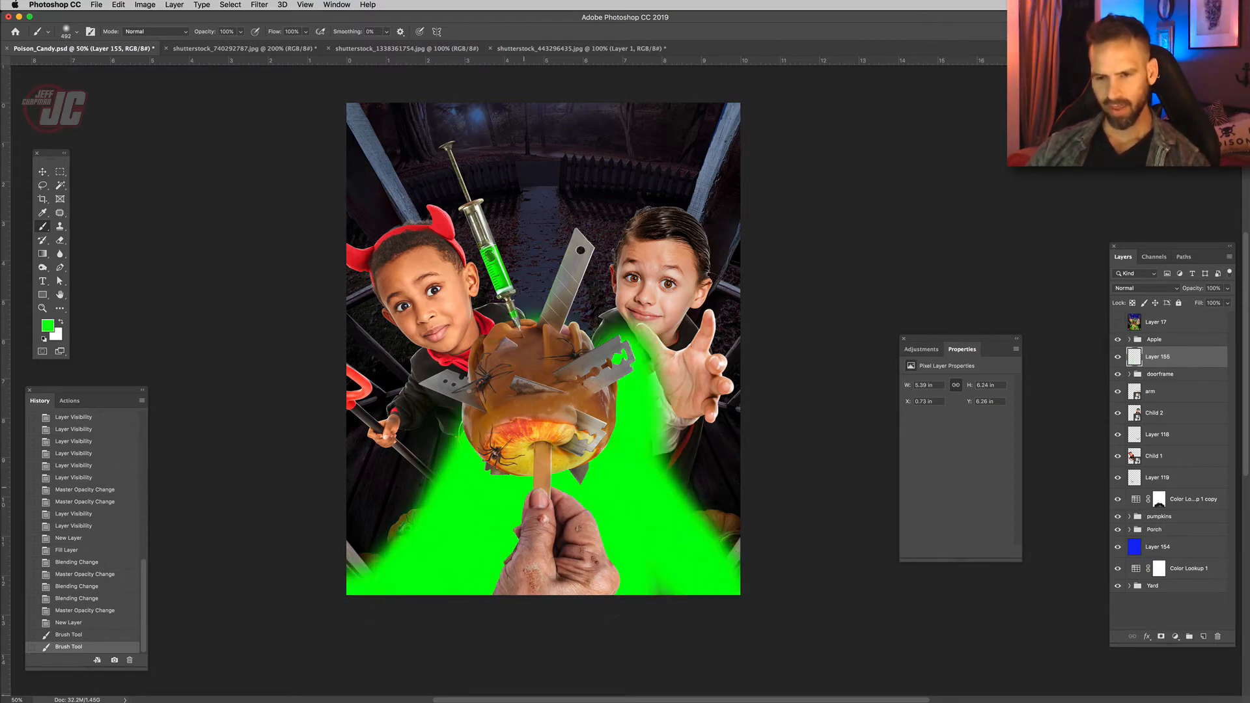
{"action": "mouse_move", "coordinate": [450, 417]}
{"action": "left_mouse_down"}
{"action": "mouse_move", "coordinate": [453, 362]}
{"action": "mouse_move", "coordinate": [443, 416]}
{"action": "mouse_move", "coordinate": [592, 332]}
{"action": "mouse_move", "coordinate": [604, 468]}
{"action": "left_mouse_up"}
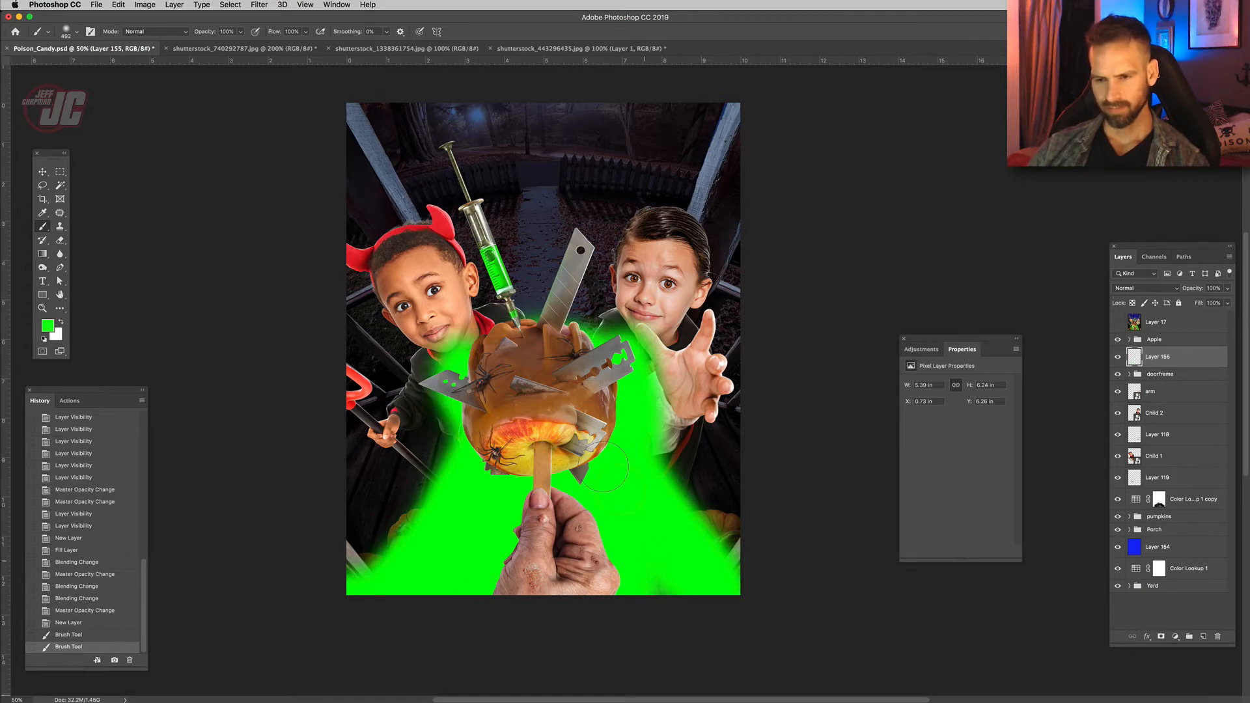
Try Soft Light blending at 61% opacity on the green glow layer.
{"action": "key", "text": "v"}
{"action": "left_click", "coordinate": [1144, 288]}
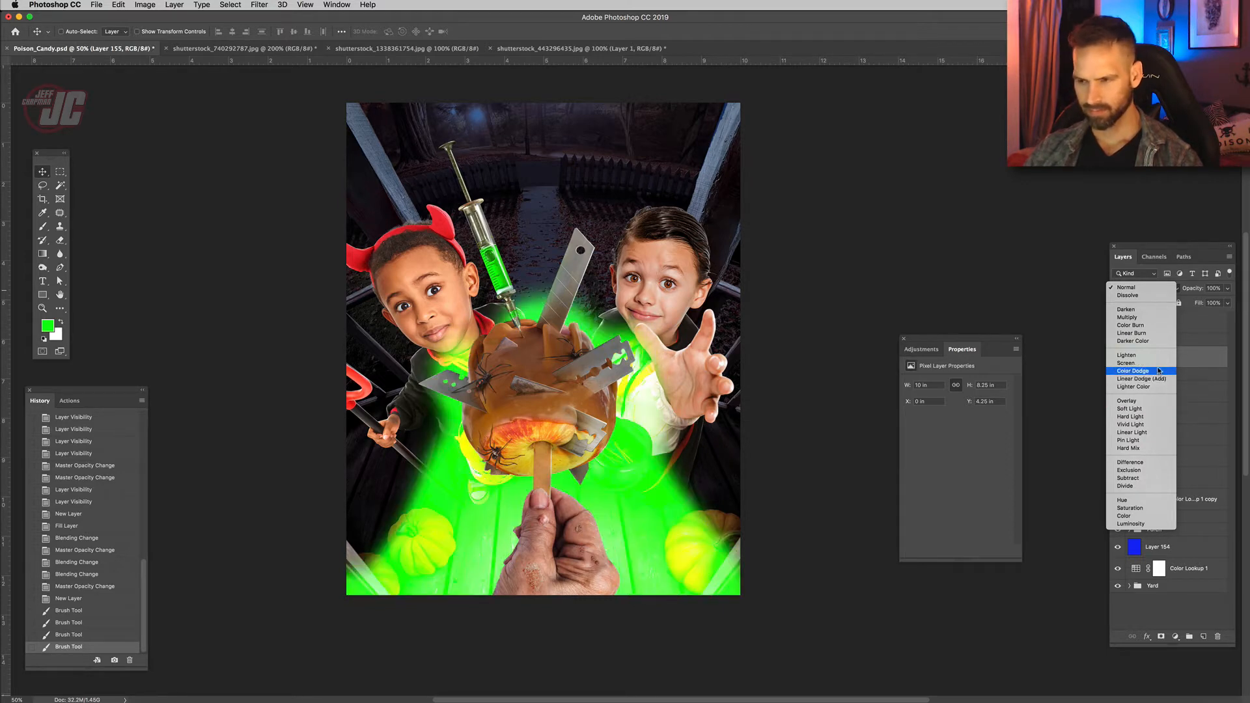
{"action": "left_click", "coordinate": [1132, 409]}
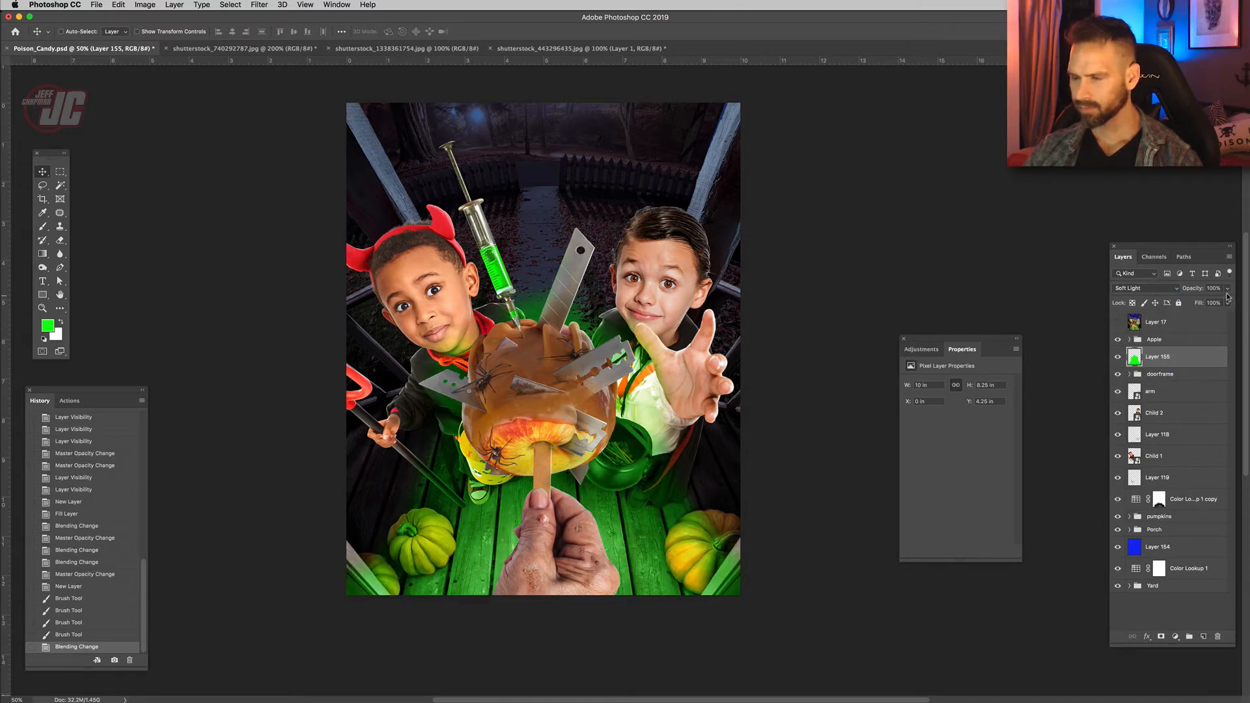
{"action": "left_click", "coordinate": [1228, 289]}
{"action": "left_click_drag", "start_coordinate": [1228, 301], "coordinate": [1210, 303]}
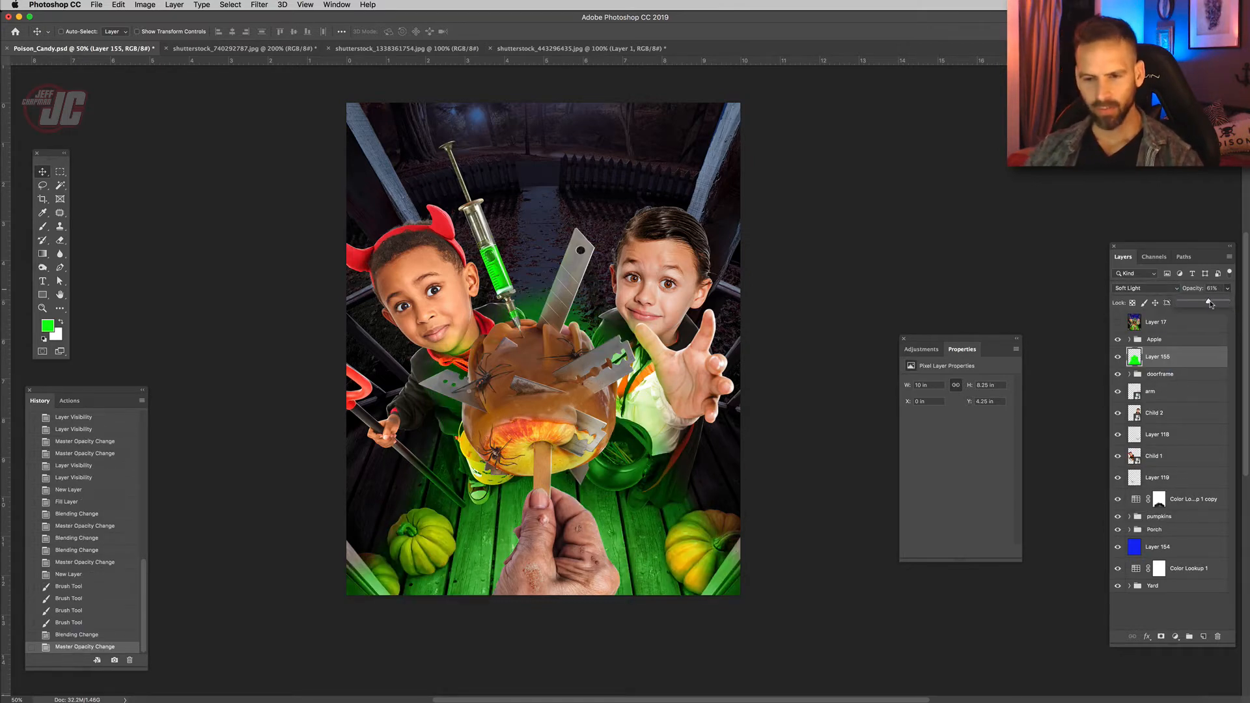
Set the green glow layer to Linear Dodge (Add) blending at 32% opacity.
{"action": "left_click", "coordinate": [1158, 289]}
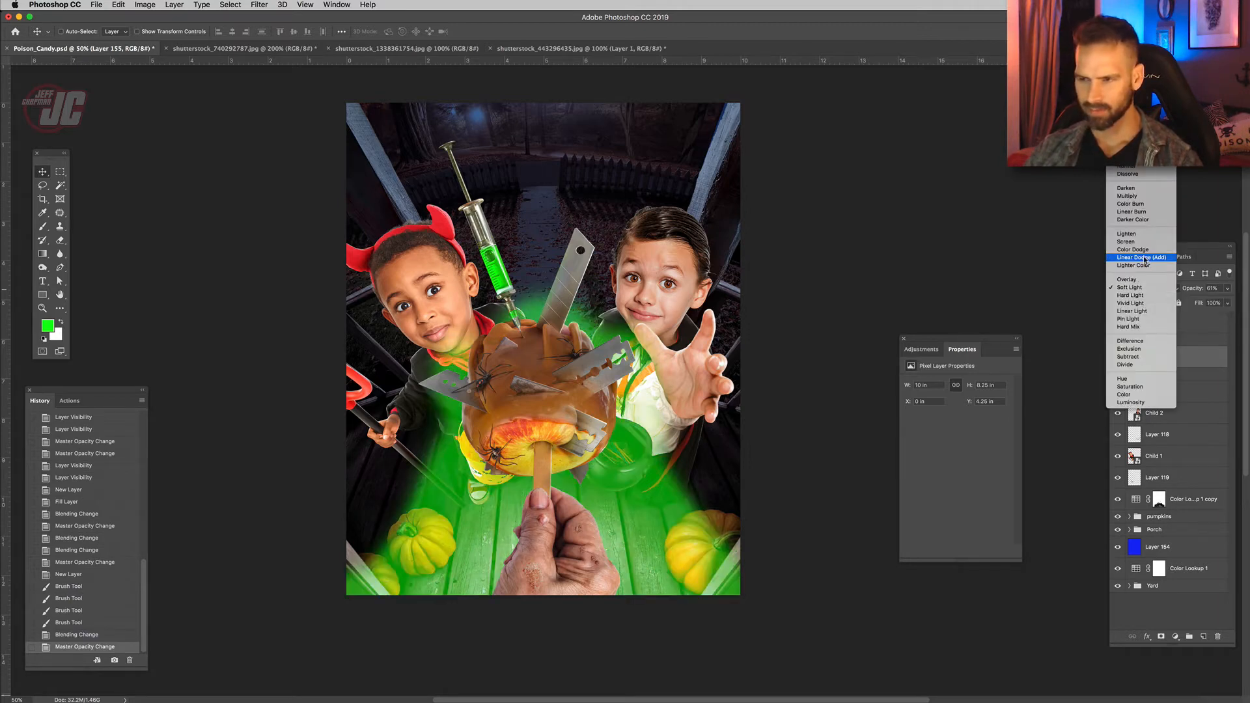
{"action": "left_click", "coordinate": [1140, 257]}
{"action": "left_click", "coordinate": [1228, 288]}
{"action": "left_click_drag", "start_coordinate": [1197, 302], "coordinate": [1196, 303]}
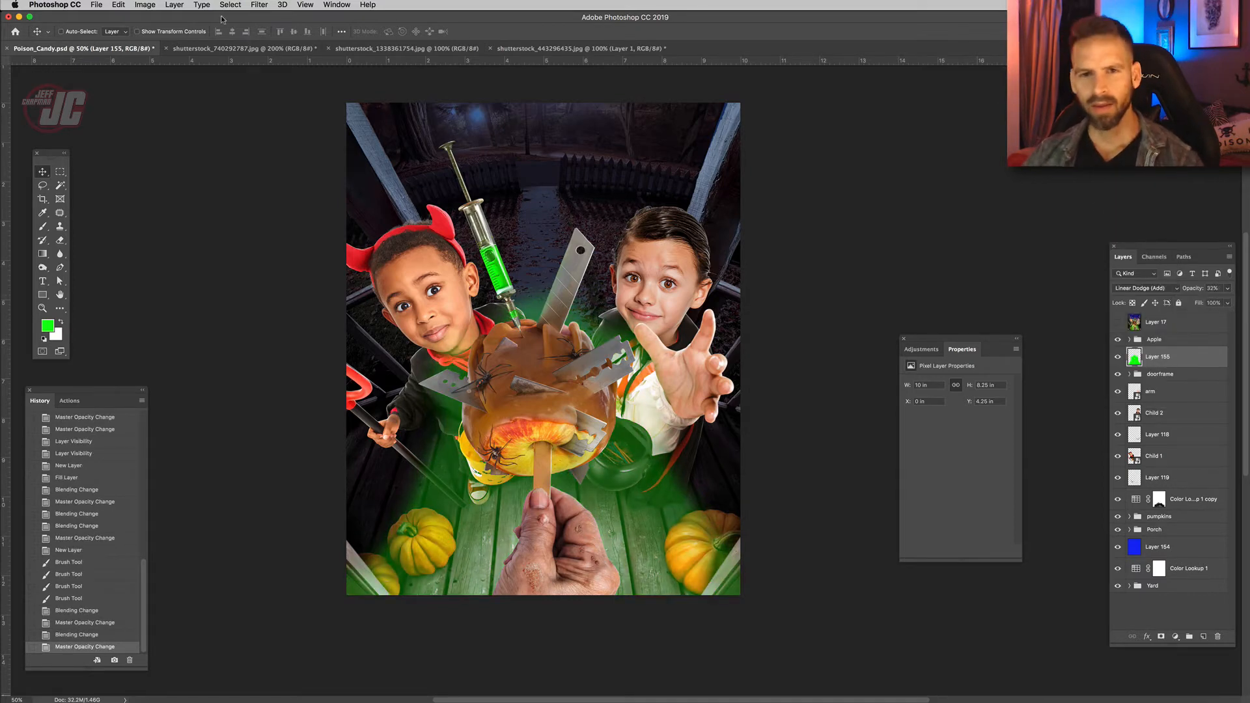
Soften the green glow layer with a Gaussian Blur.
{"action": "left_click", "coordinate": [260, 4]}
{"action": "mouse_move", "coordinate": [316, 134]}
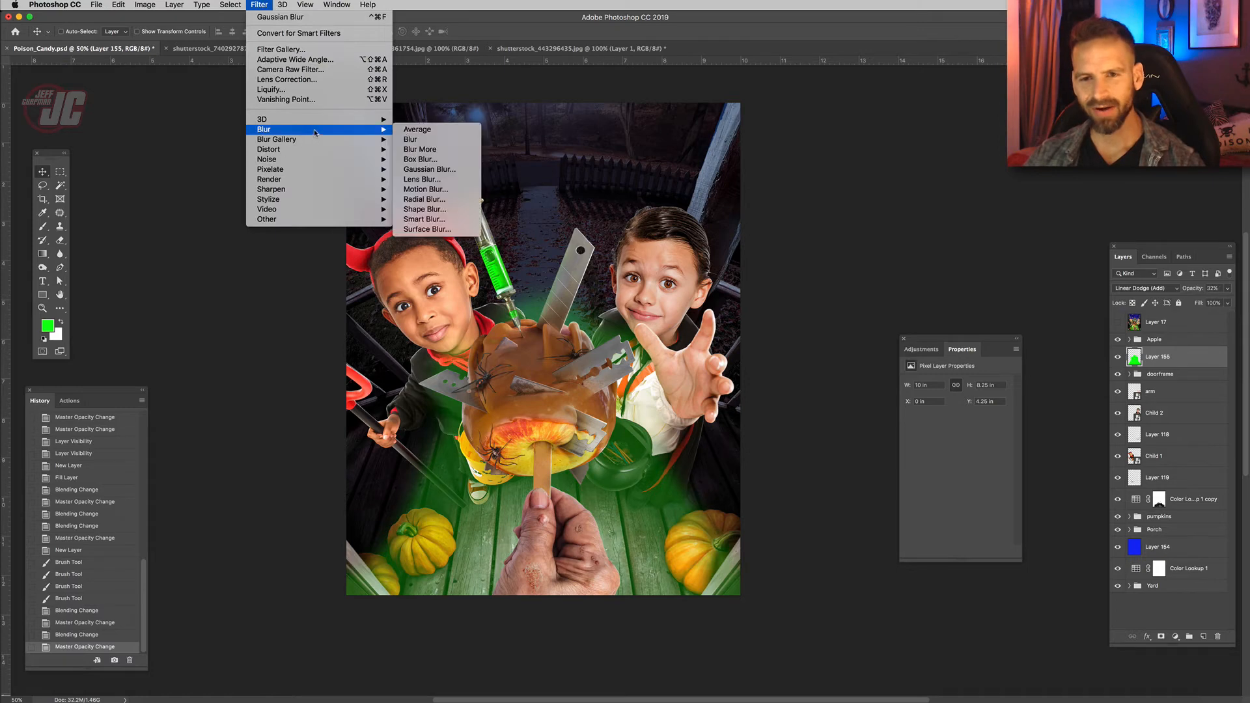
{"action": "left_click", "coordinate": [451, 171]}
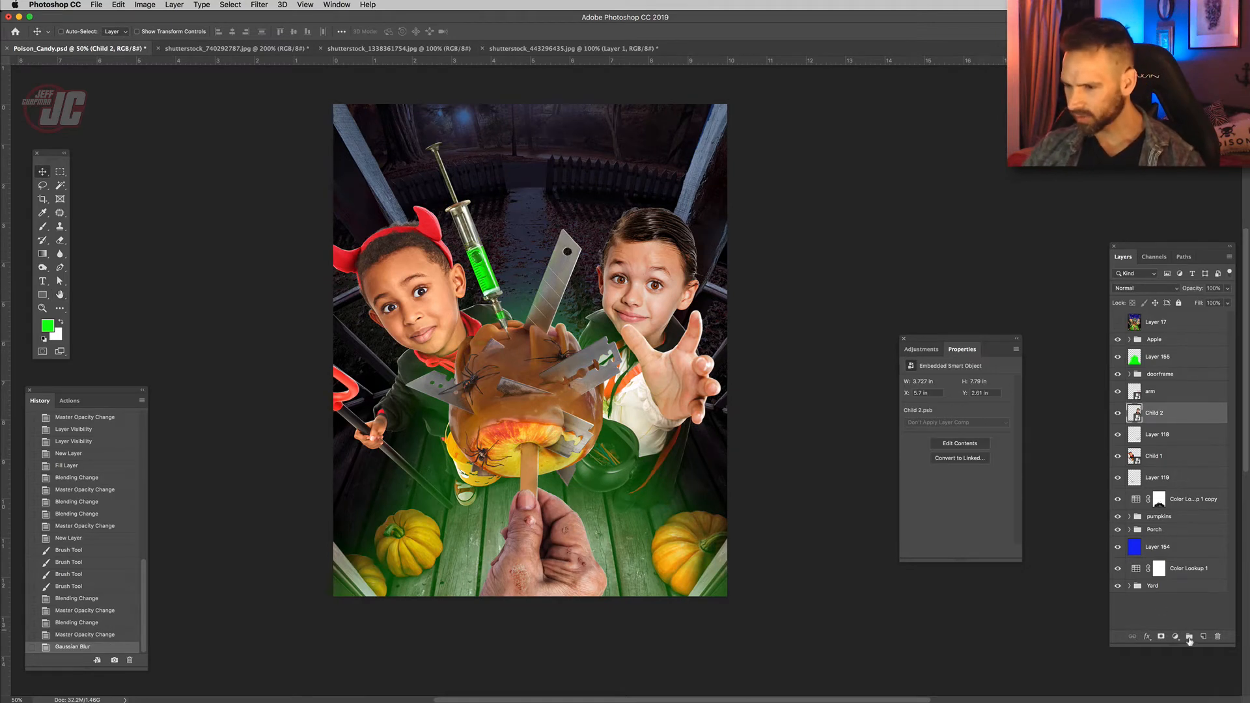
Add a Levels adjustment clipped to the Child 2 layer, raising the black input to 20 and darkening the midtones.
{"action": "left_click", "coordinate": [1175, 636]}
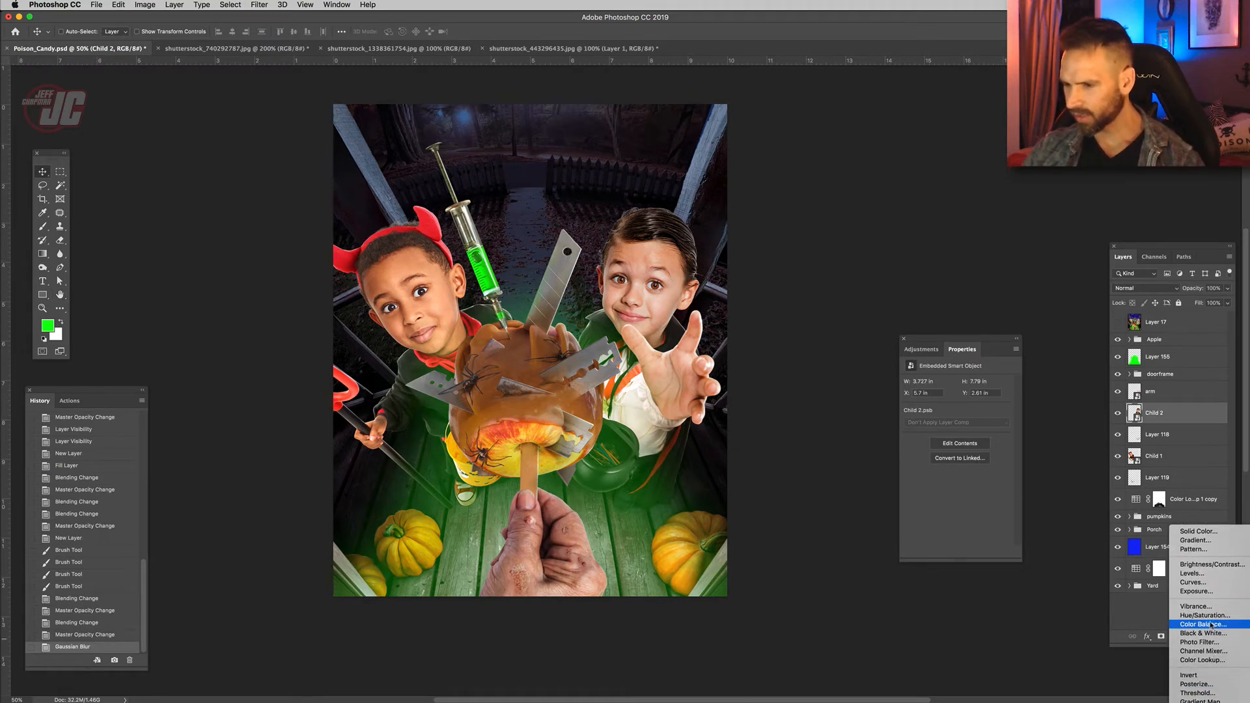
{"action": "left_click", "coordinate": [1195, 582]}
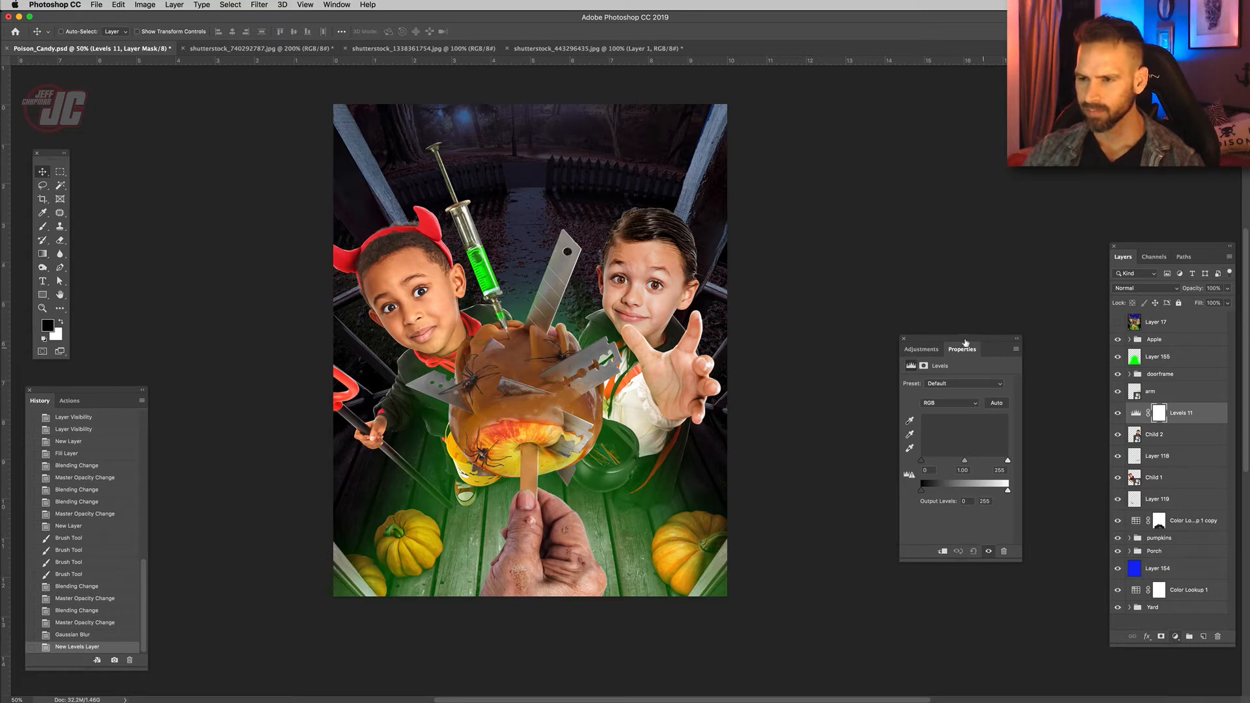
{"action": "left_click_drag", "start_coordinate": [942, 333], "coordinate": [823, 228]}
{"action": "right_click", "coordinate": [1191, 410]}
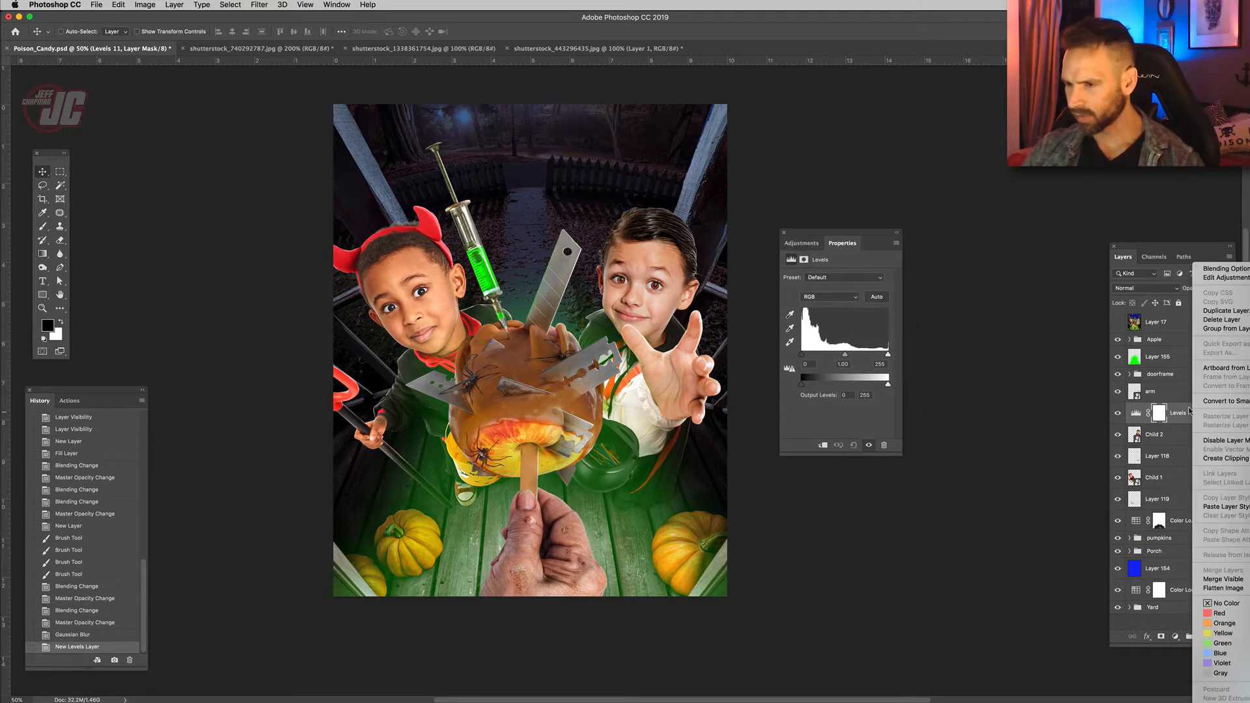
{"action": "left_click", "coordinate": [1226, 459]}
{"action": "left_click_drag", "start_coordinate": [806, 353], "coordinate": [853, 354]}
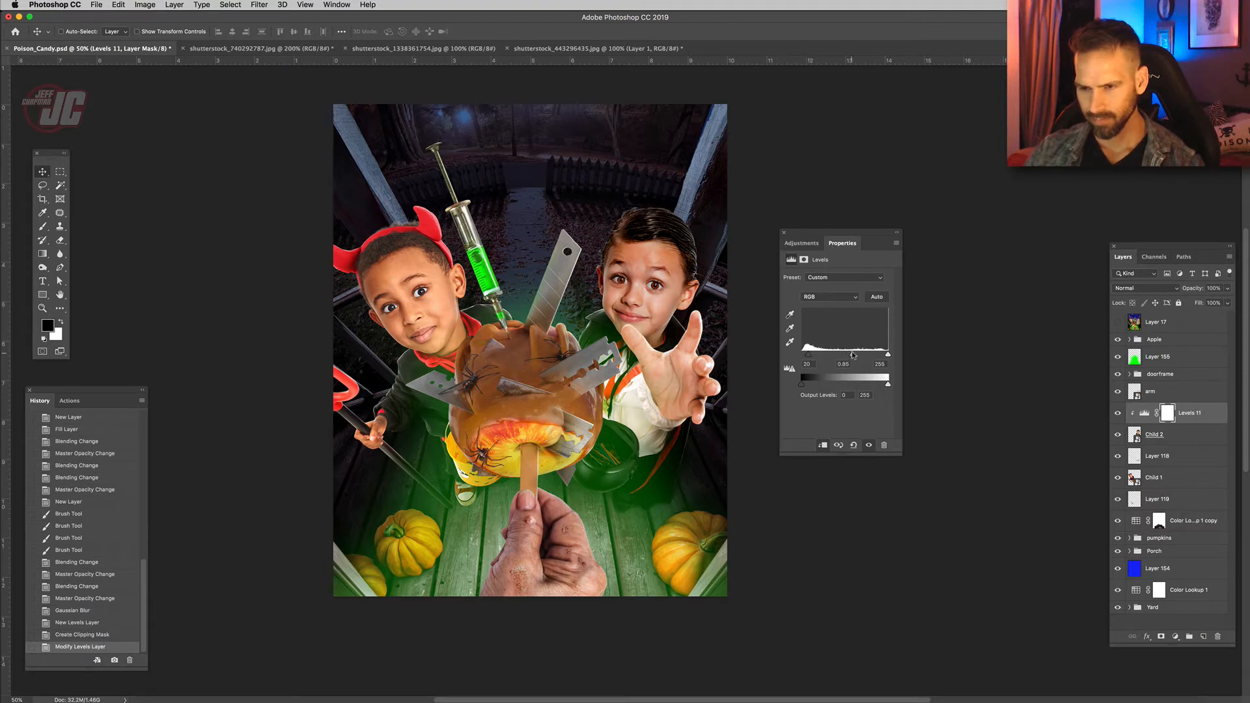
Duplicate the child's Levels adjustment twice, clipping one copy to the arm layer and the other to the Child 1 layer.
{"action": "mouse_move", "coordinate": [1204, 413]}
{"action": "left_mouse_down"}
{"action": "mouse_move", "coordinate": [1206, 387]}
{"action": "mouse_move", "coordinate": [1200, 396]}
{"action": "left_mouse_up"}
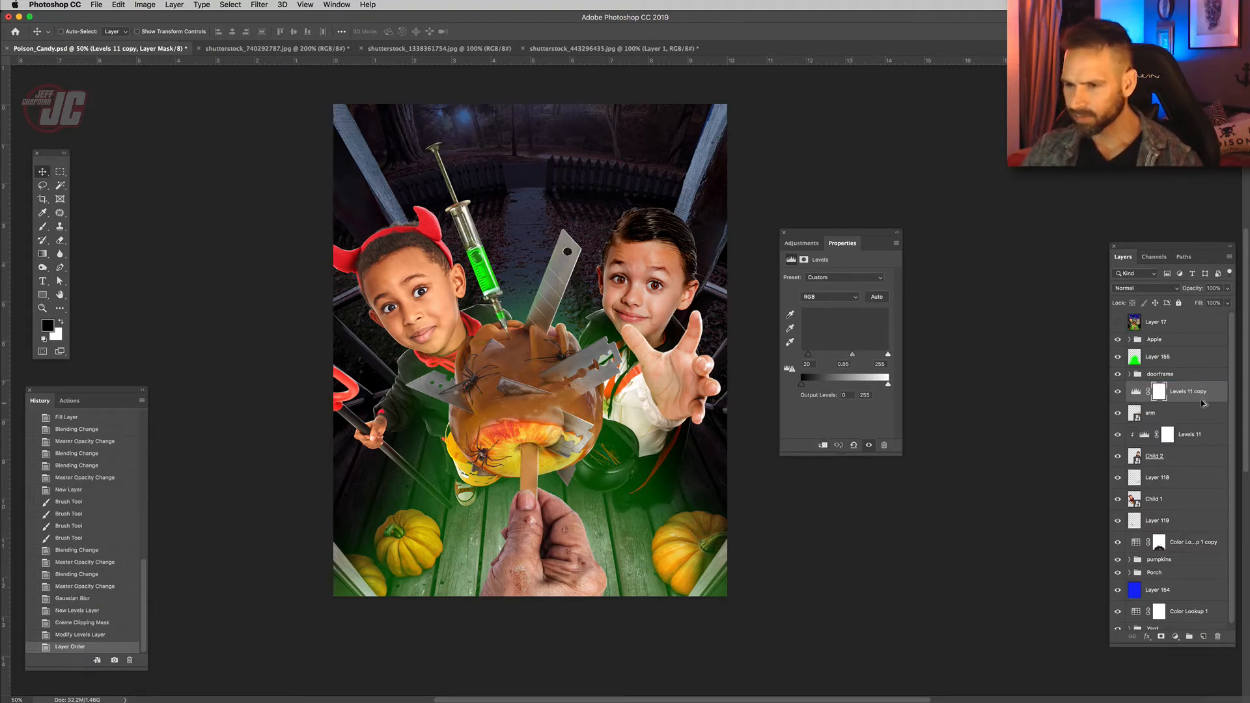
{"action": "left_click", "coordinate": [1188, 402], "text": "alt"}
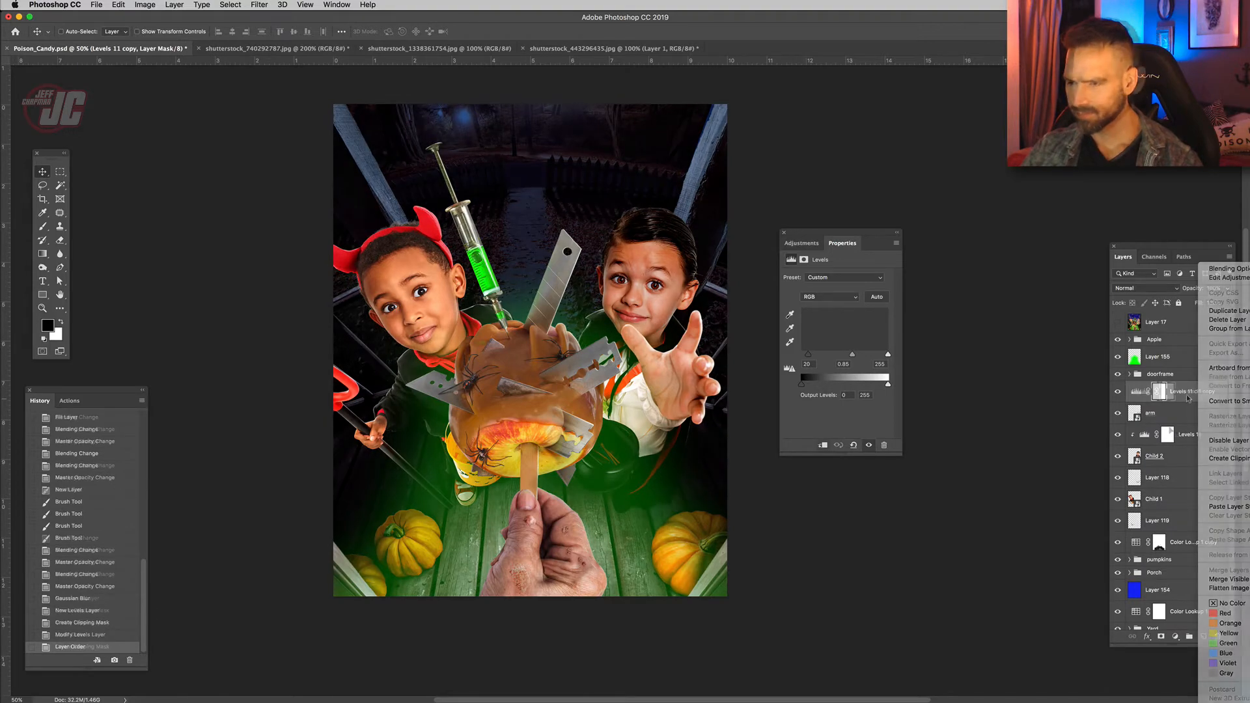
{"action": "left_click_drag", "start_coordinate": [1203, 435], "coordinate": [1206, 494]}
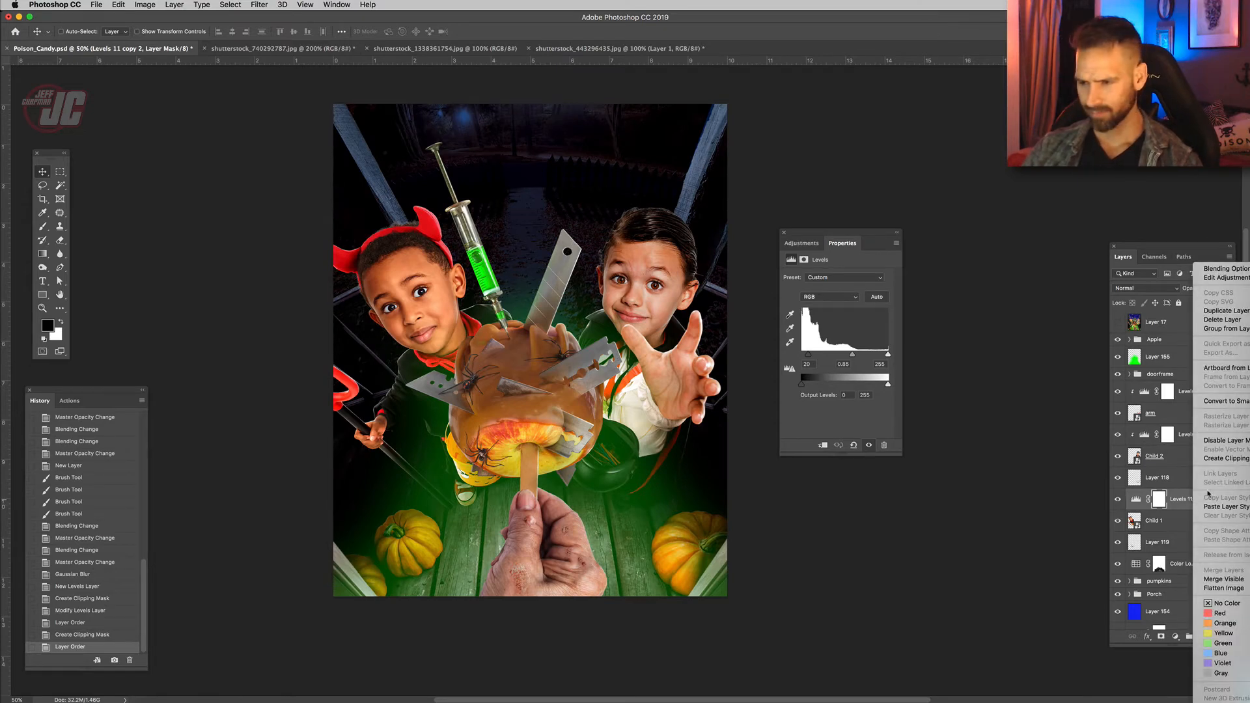
{"action": "key", "text": "super+alt+g"}
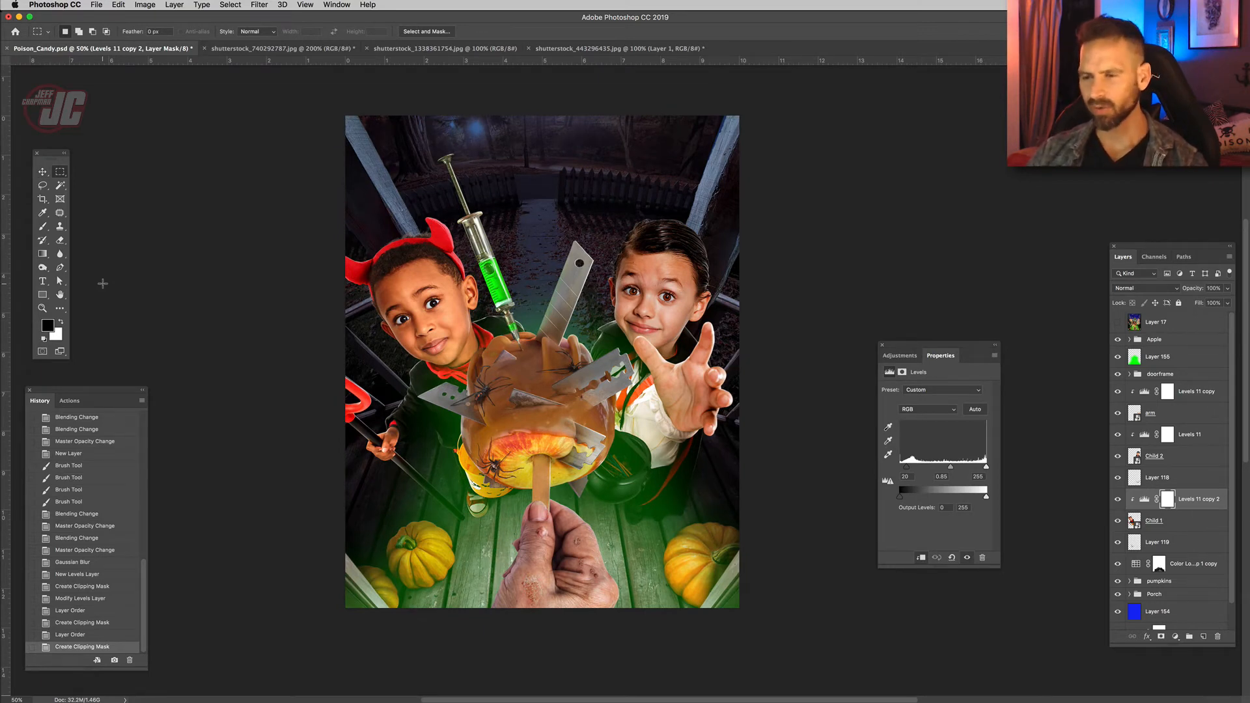
Fill the upper part of a new layer above Layer 154 with white and set it to Lighten blending at 8% opacity.
{"action": "left_click", "coordinate": [1204, 576]}
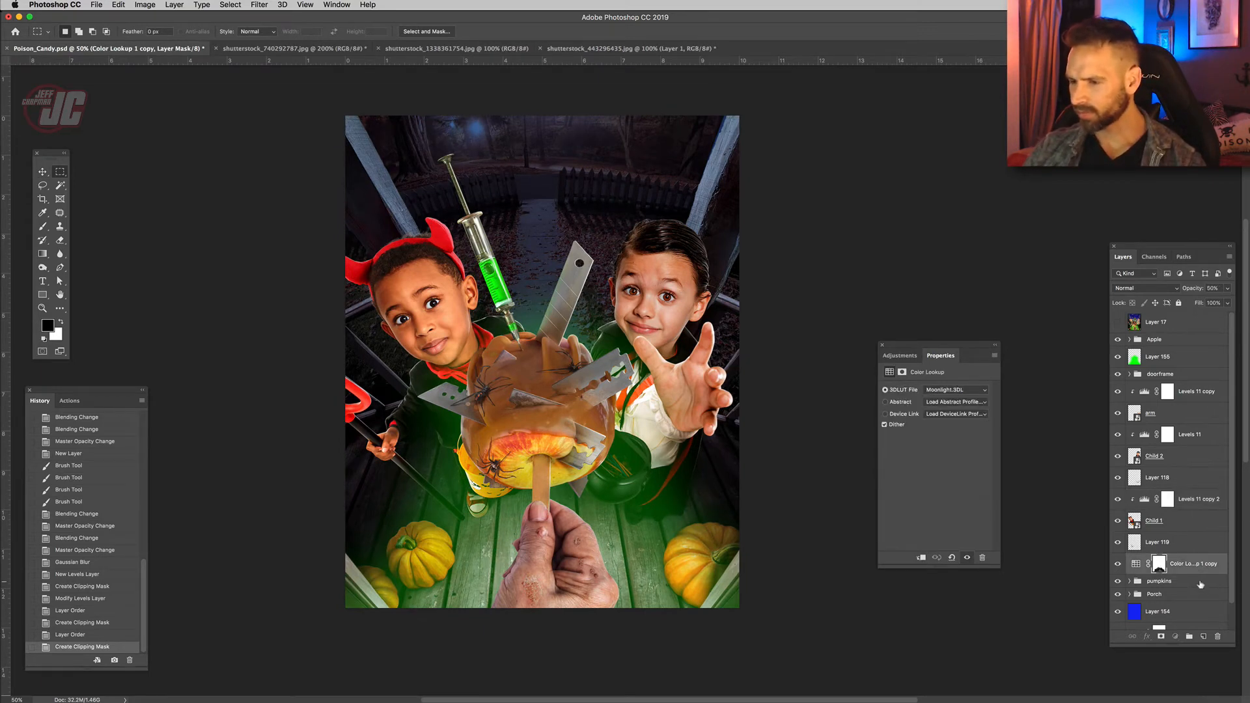
{"action": "left_click", "coordinate": [1202, 609]}
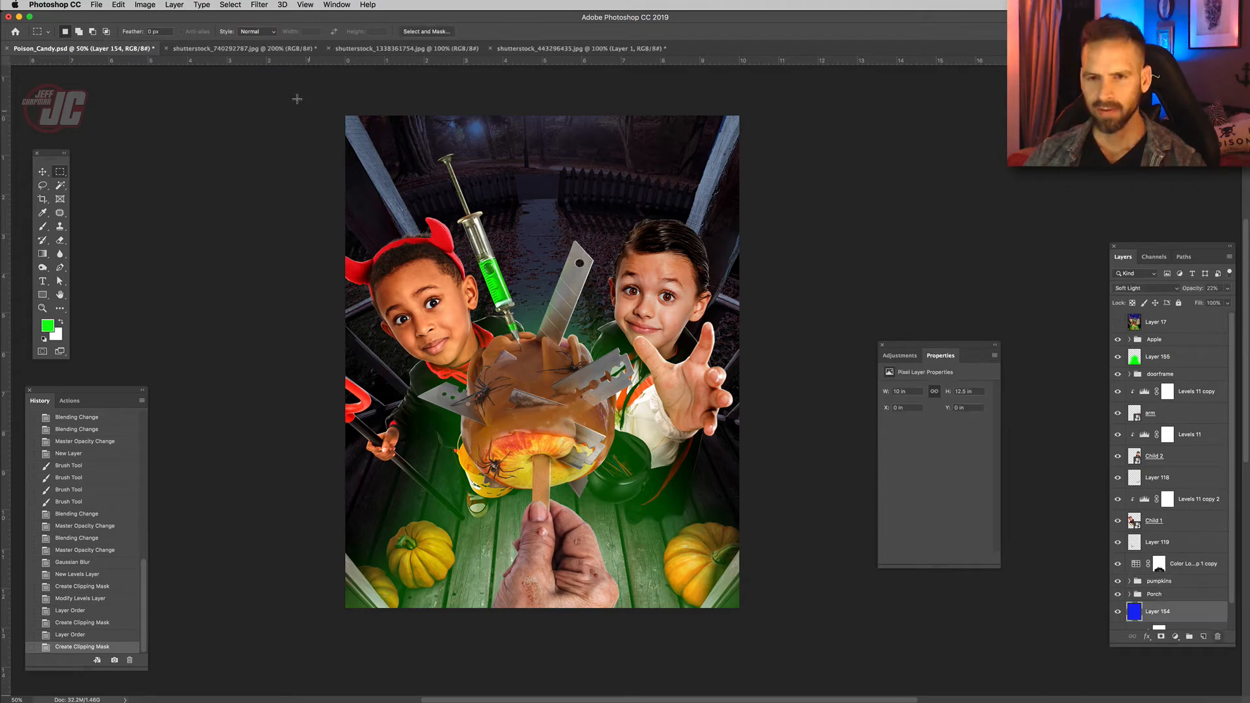
{"action": "left_click_drag", "start_coordinate": [298, 99], "coordinate": [841, 486]}
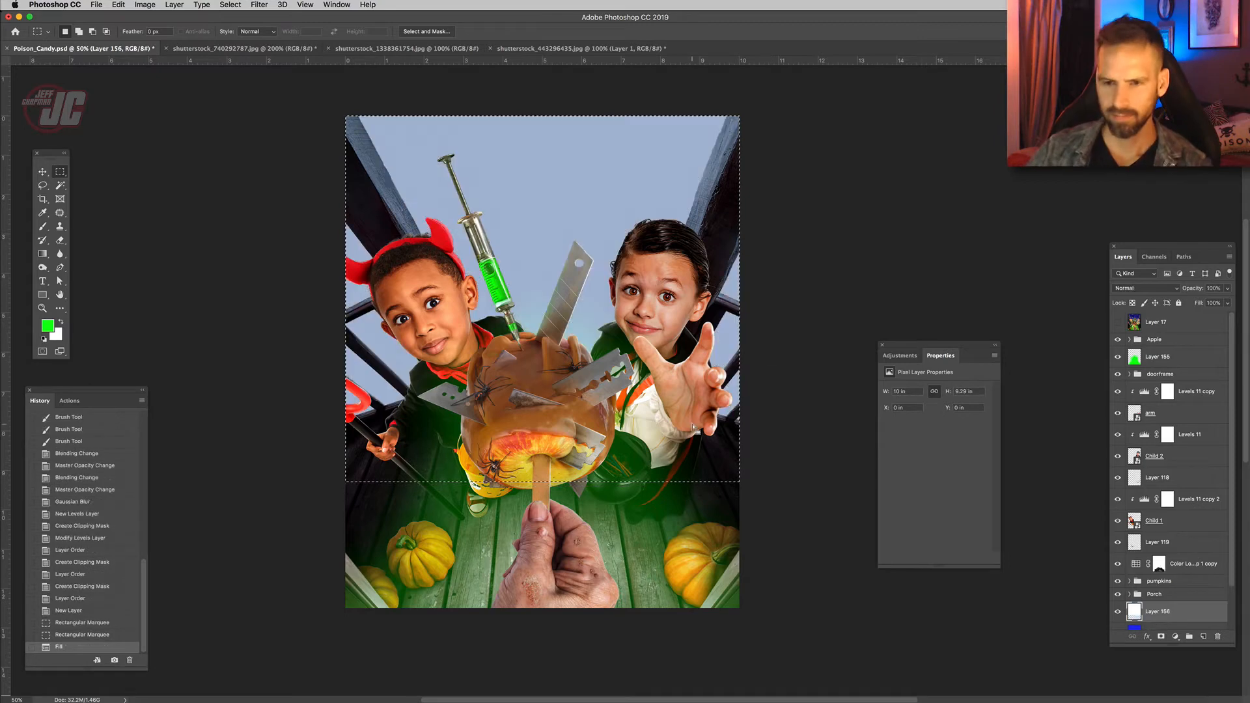
{"action": "left_click", "coordinate": [41, 172]}
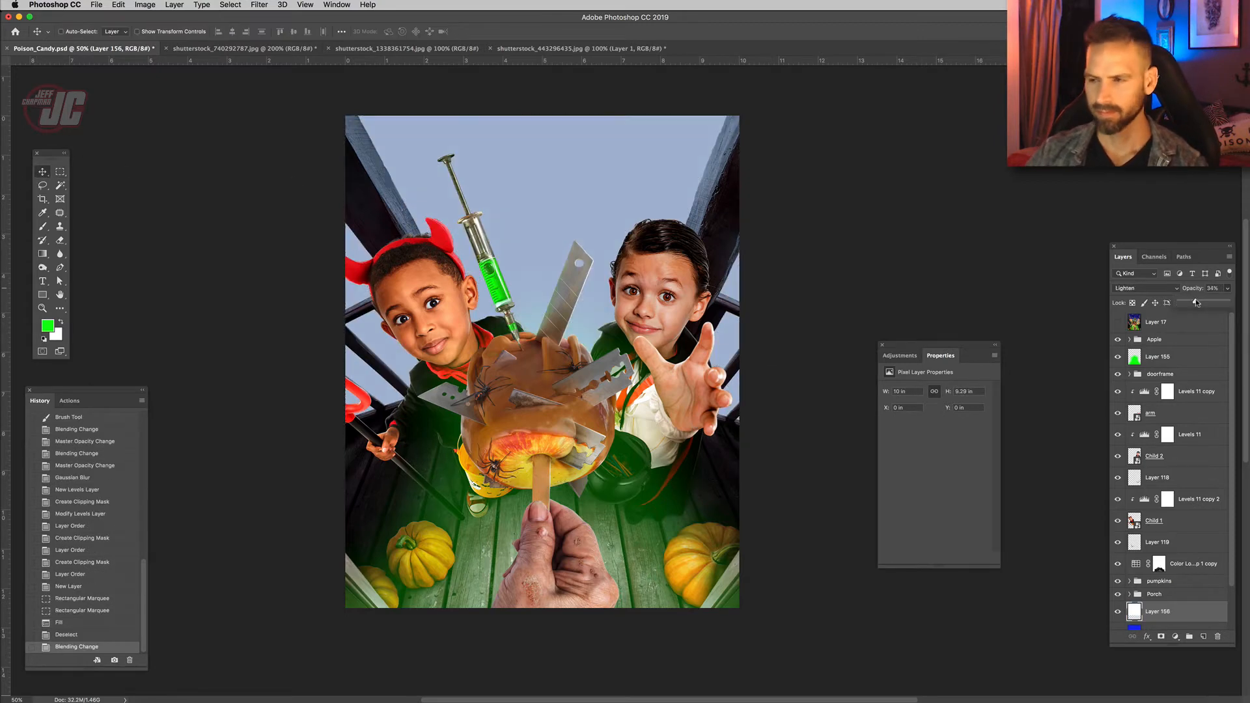
{"action": "left_click_drag", "start_coordinate": [1227, 302], "coordinate": [1183, 306]}
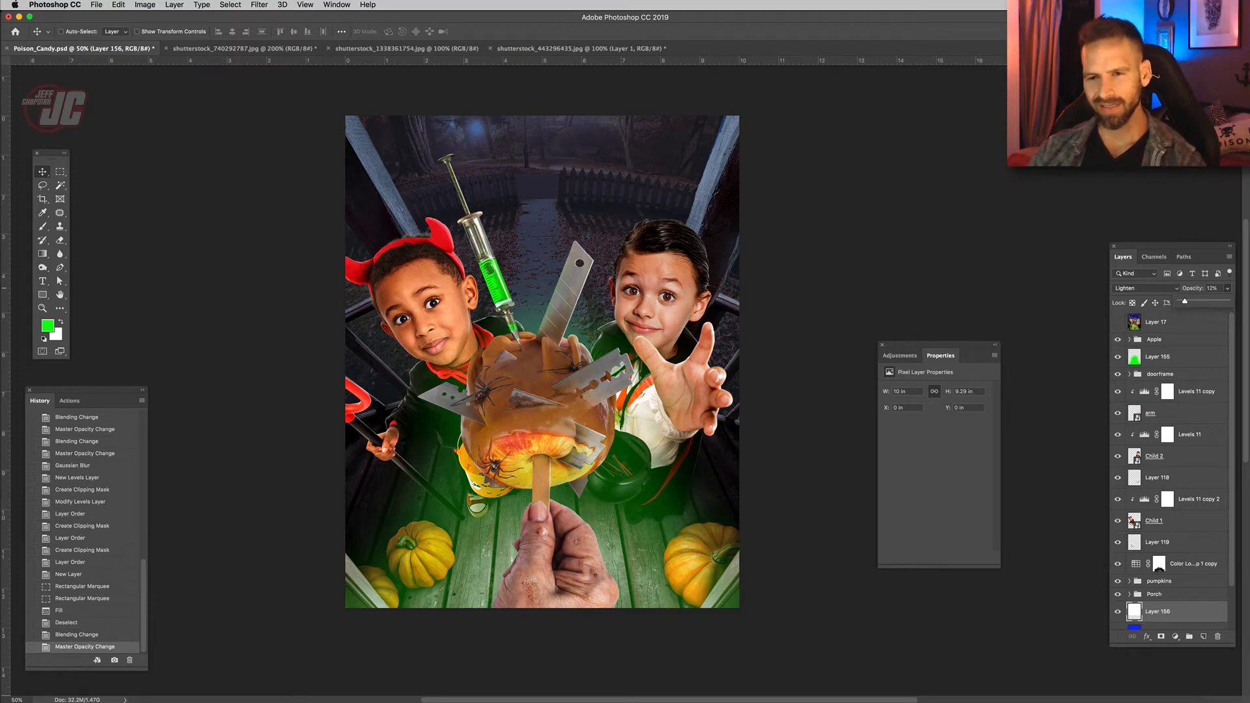
{"action": "left_click_drag", "start_coordinate": [1185, 306], "coordinate": [1182, 304]}
Add a layer above Levels 8 in the Yard group and brush soft white haze across the trees behind the fence.
{"action": "scroll", "coordinate": [1166, 521], "scroll_direction": "down", "scroll_amount": 5}
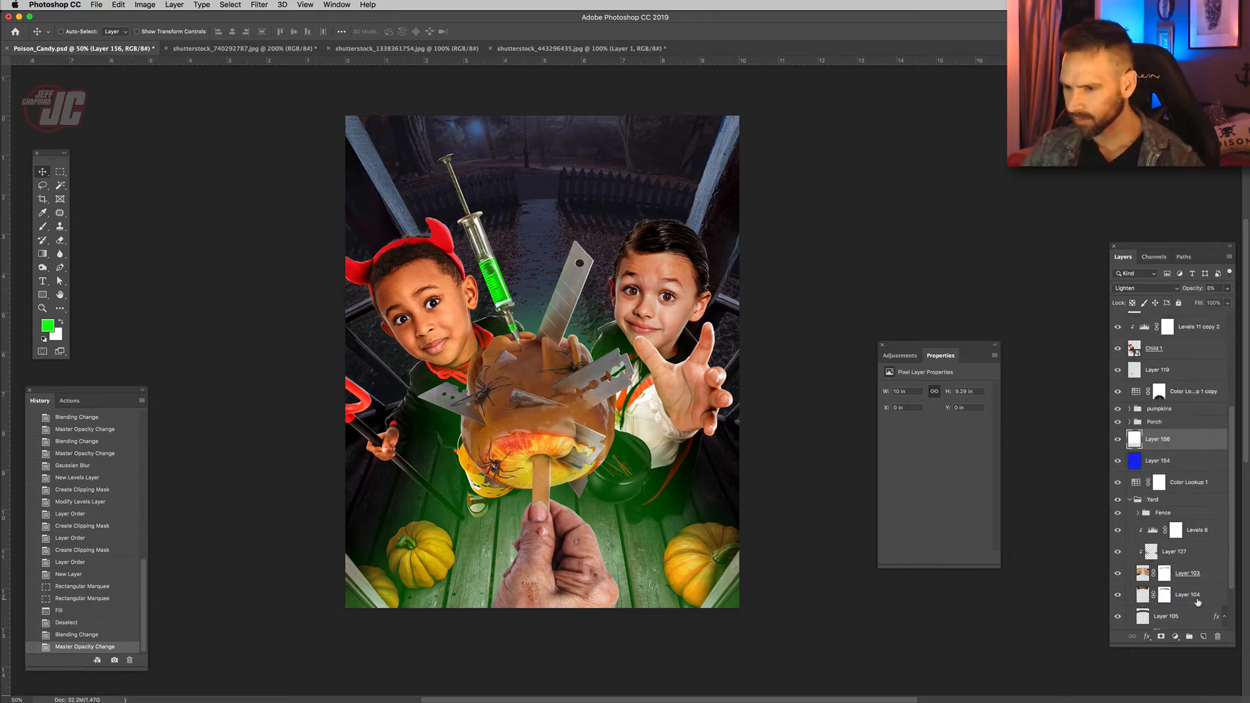
{"action": "left_click", "coordinate": [1187, 594]}
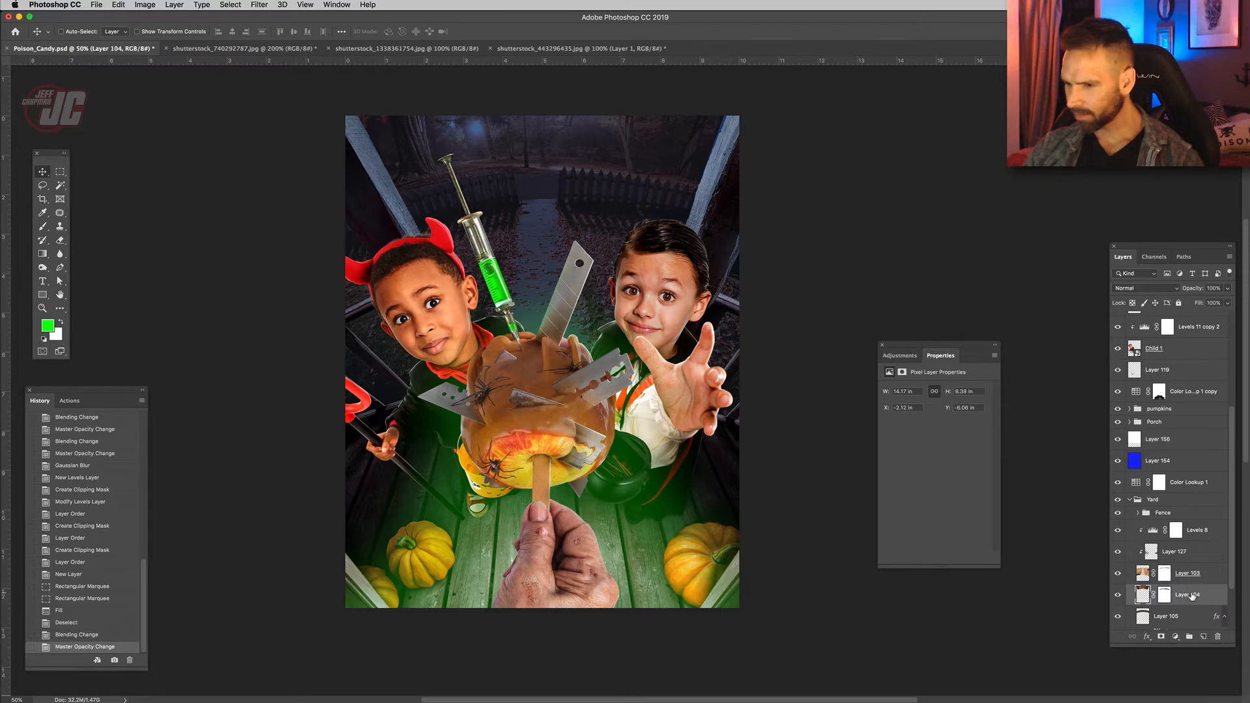
{"action": "left_click", "coordinate": [1200, 529]}
{"action": "key", "text": "super+shift+alt+n"}
{"action": "key", "text": "x"}
{"action": "key", "text": "b"}
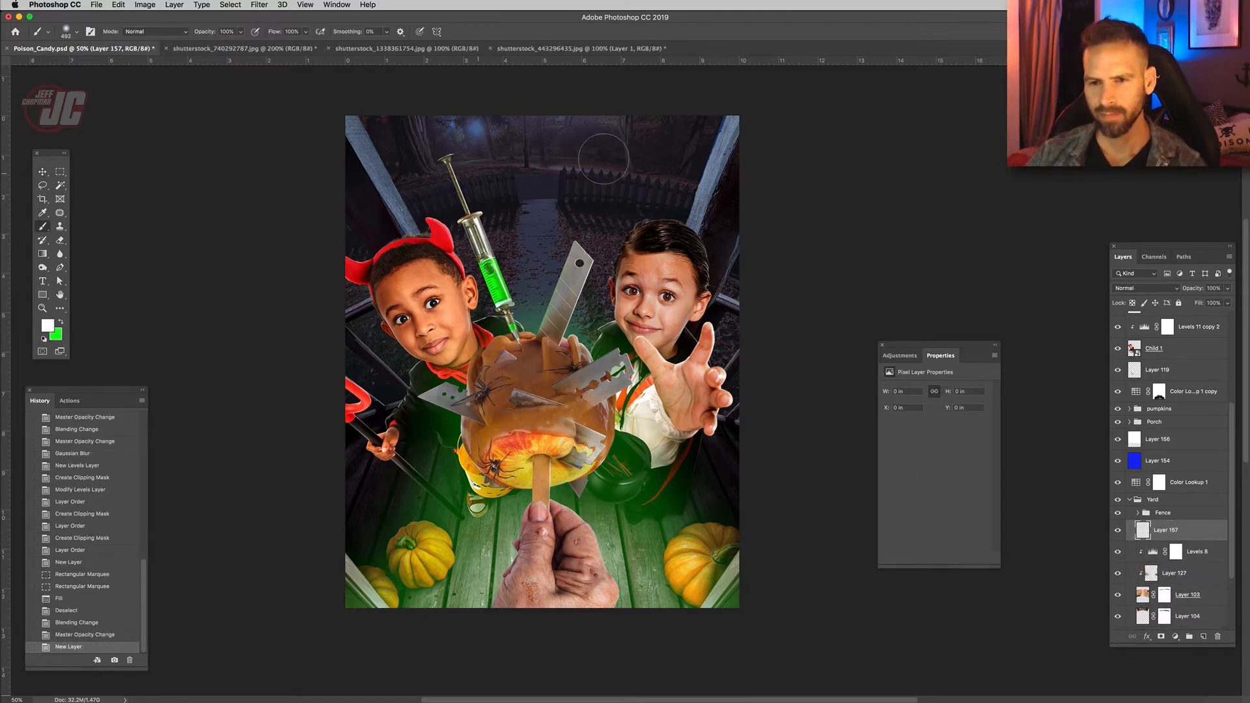
{"action": "mouse_move", "coordinate": [603, 158]}
{"action": "left_mouse_down"}
{"action": "mouse_move", "coordinate": [403, 185]}
{"action": "mouse_move", "coordinate": [480, 169]}
{"action": "mouse_move", "coordinate": [754, 174]}
{"action": "left_mouse_up"}
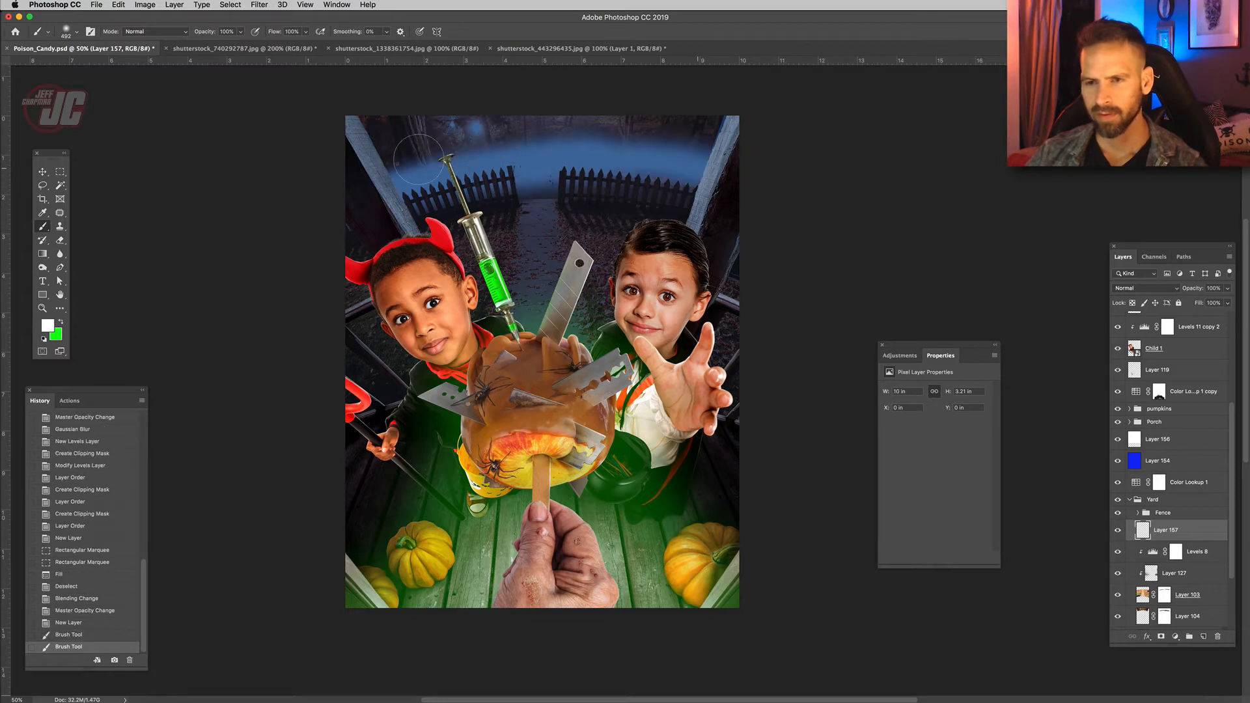
{"action": "mouse_move", "coordinate": [418, 159]}
{"action": "left_mouse_down"}
{"action": "mouse_move", "coordinate": [601, 157]}
{"action": "mouse_move", "coordinate": [323, 165]}
{"action": "mouse_move", "coordinate": [699, 131]}
{"action": "mouse_move", "coordinate": [558, 115]}
{"action": "mouse_move", "coordinate": [653, 157]}
{"action": "mouse_move", "coordinate": [563, 158]}
{"action": "mouse_move", "coordinate": [751, 186]}
{"action": "left_mouse_up"}
Set the painted haze layer behind the fence to Lighten blending at 8% opacity.
{"action": "left_click", "coordinate": [43, 173]}
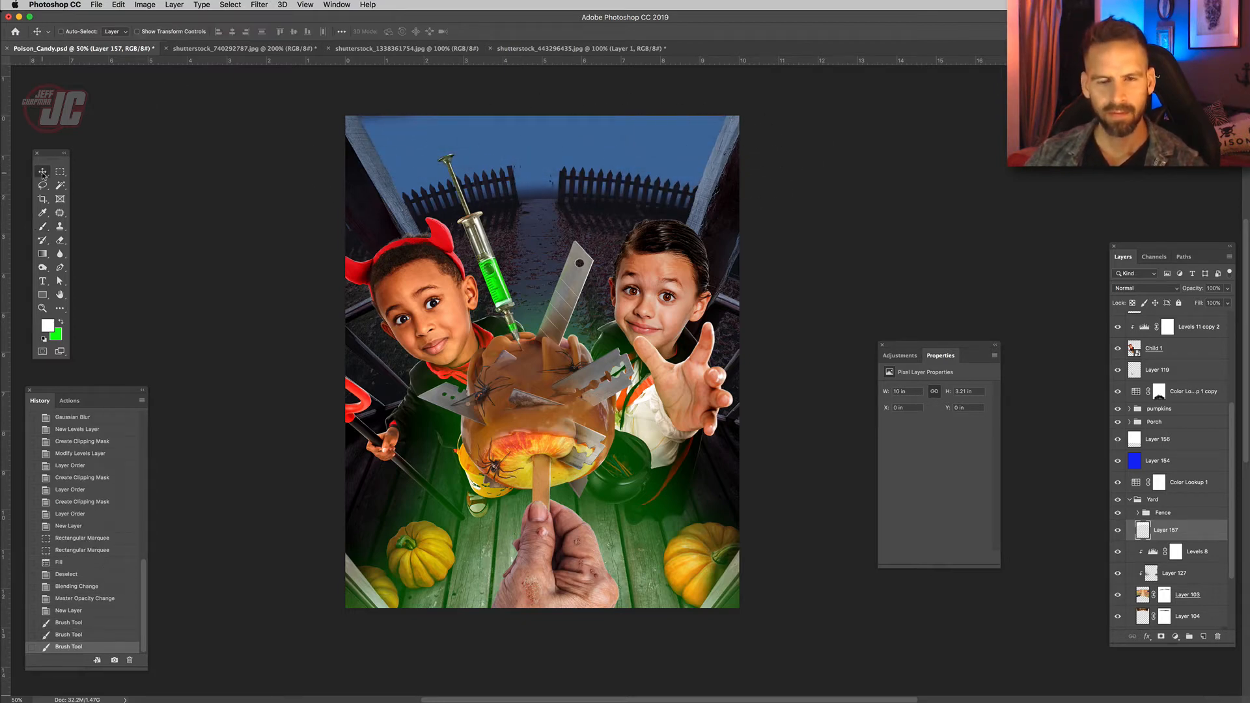
{"action": "left_click", "coordinate": [1159, 288]}
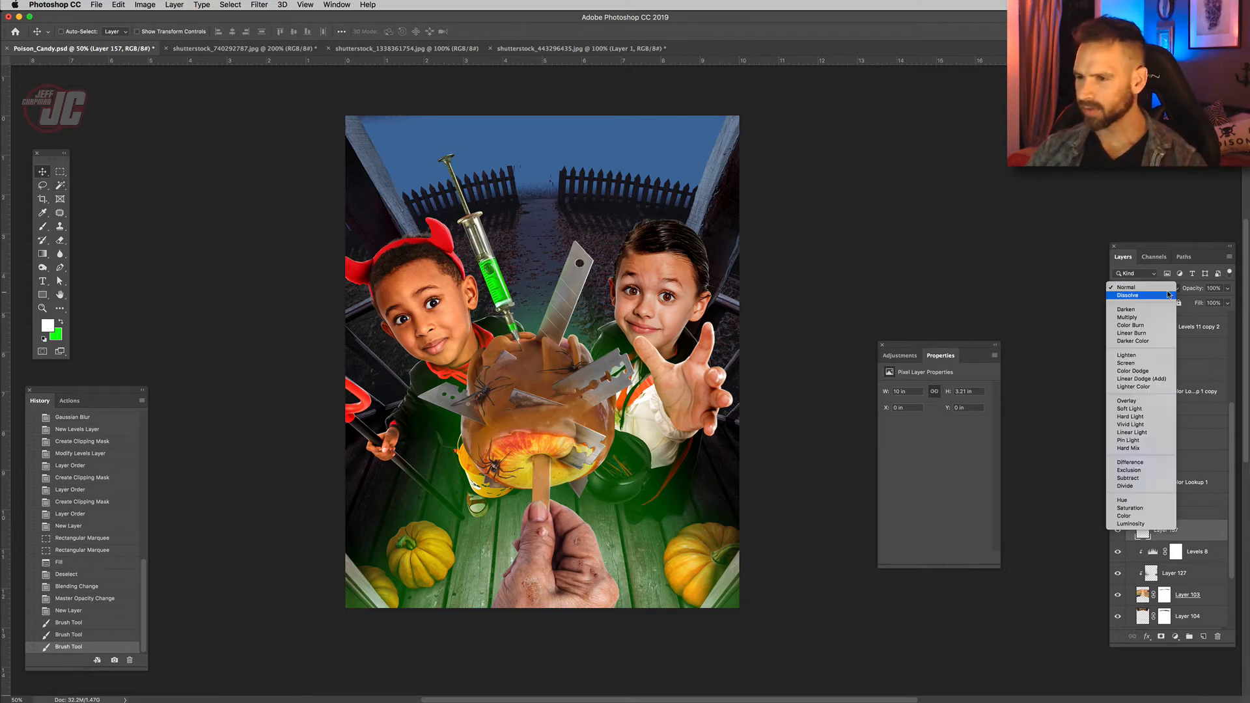
{"action": "left_click", "coordinate": [1146, 356]}
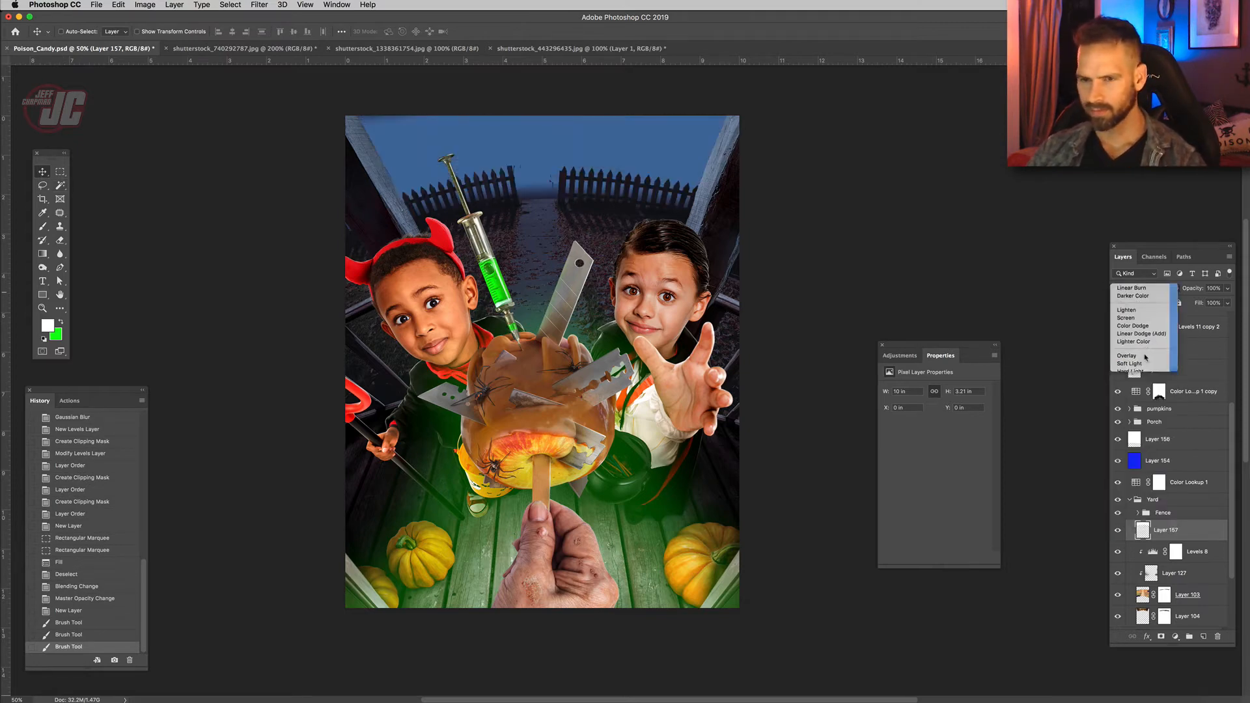
{"action": "left_click_drag", "start_coordinate": [1228, 290], "coordinate": [1191, 303]}
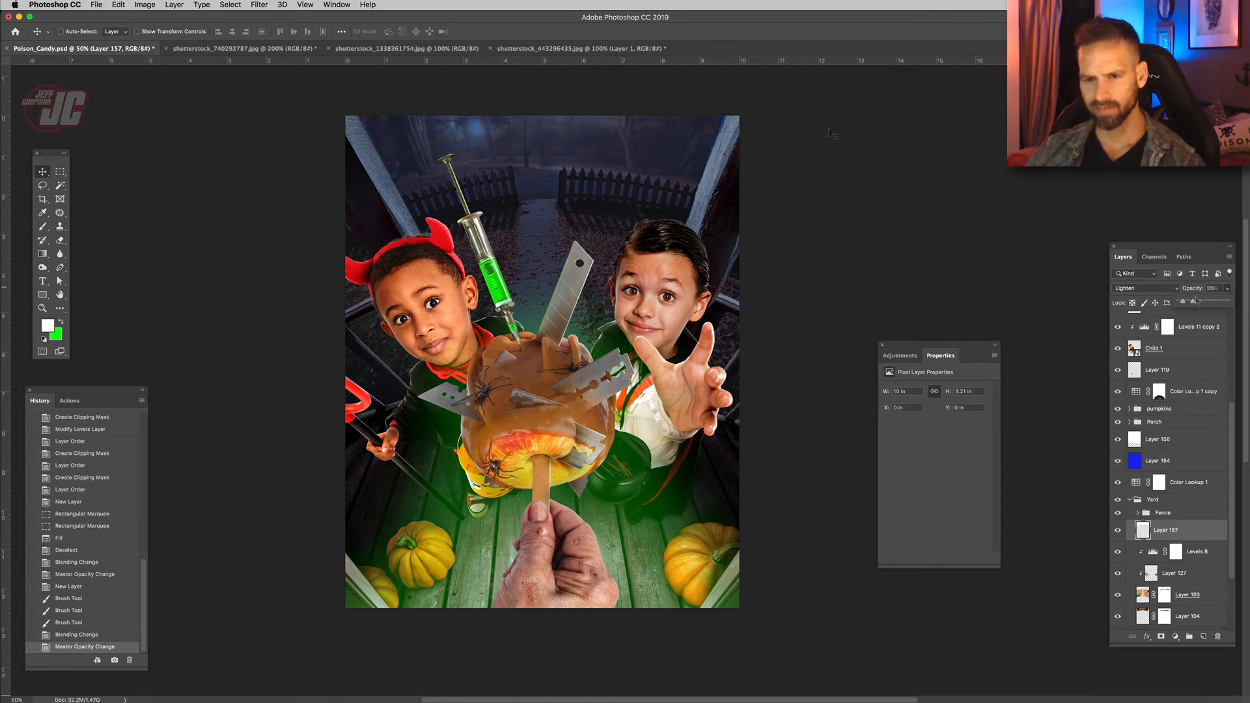
Create a new empty layer directly above the white-filled Layer 156.
{"action": "left_click", "coordinate": [42, 226]}
{"action": "right_click", "coordinate": [453, 293]}
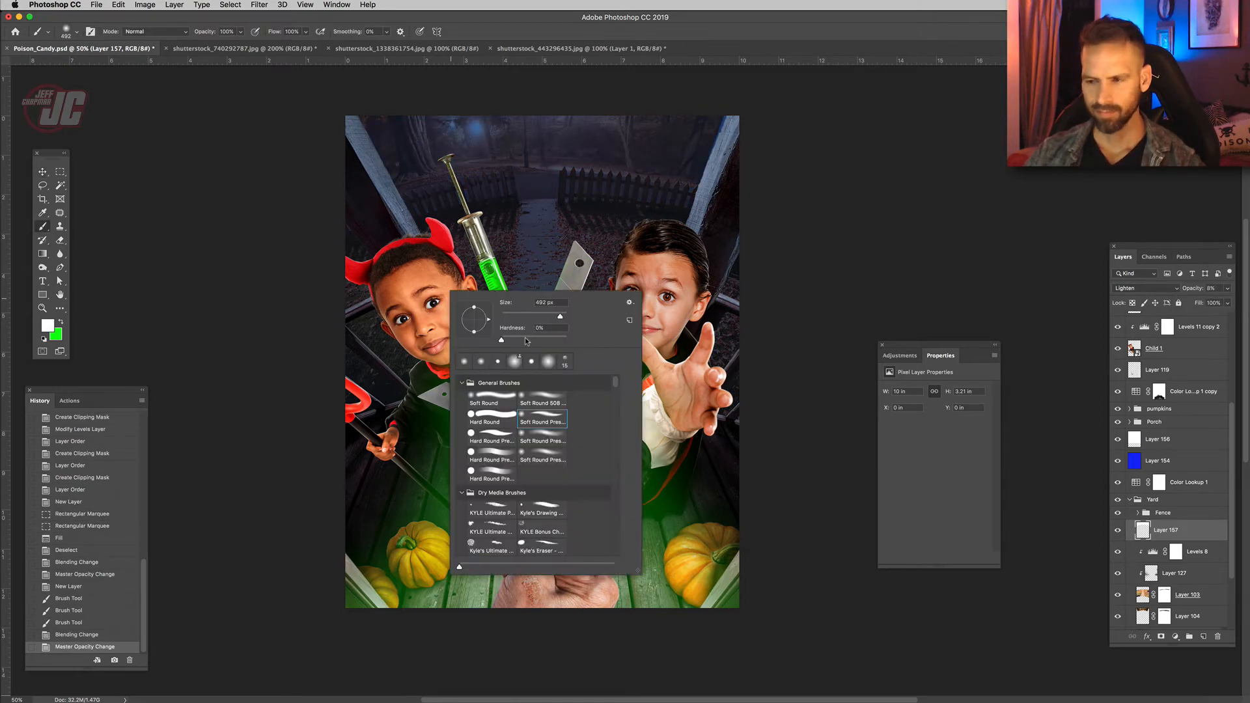
{"action": "left_click", "coordinate": [1134, 502]}
{"action": "left_click", "coordinate": [1133, 501]}
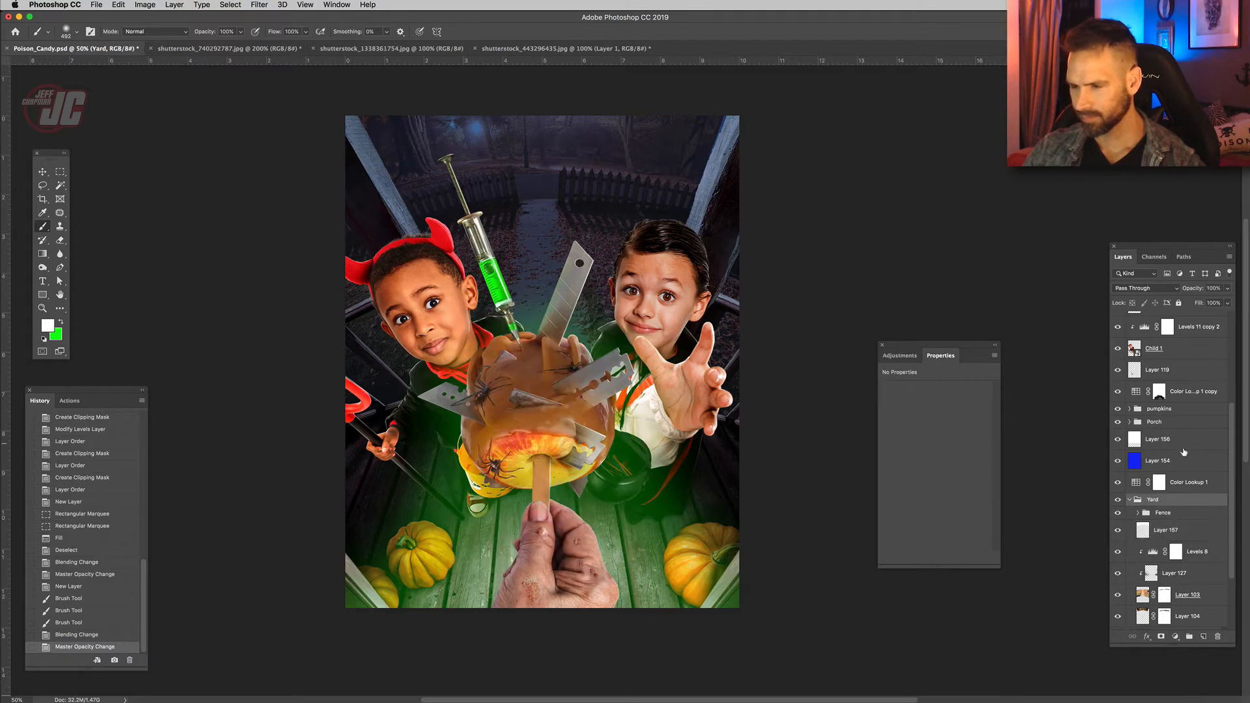
{"action": "left_click", "coordinate": [1182, 443]}
{"action": "left_click", "coordinate": [1205, 637]}
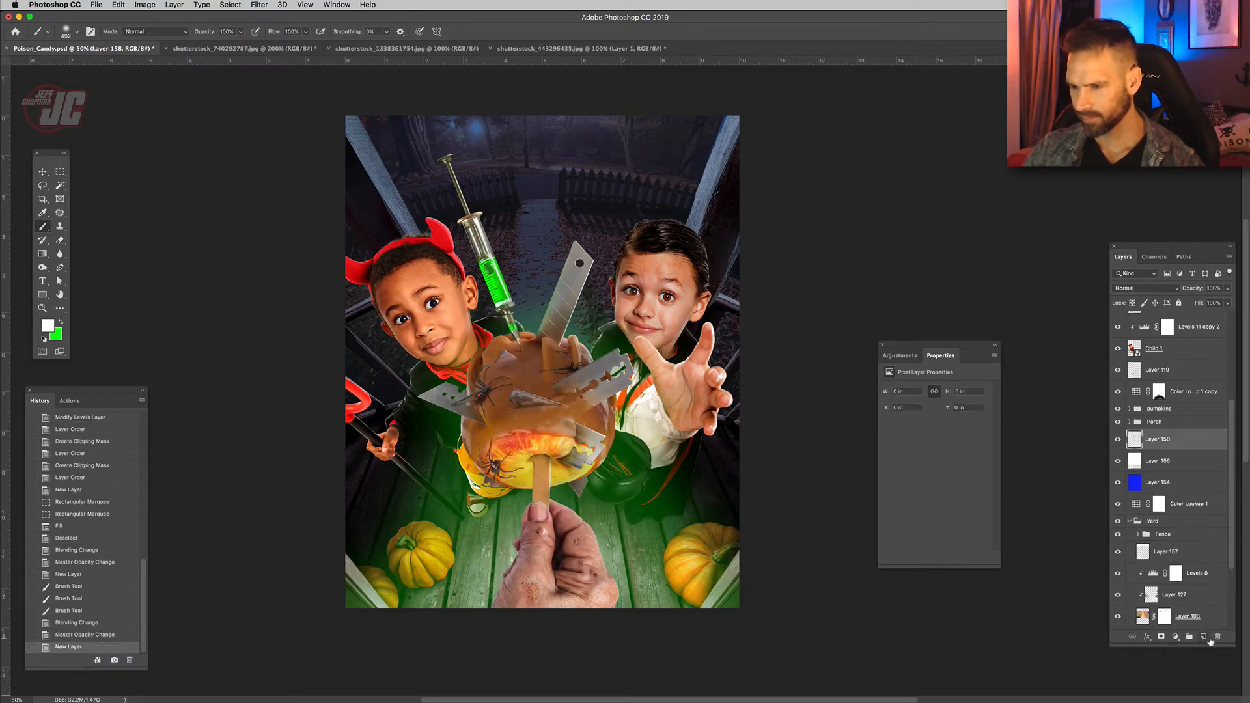
Paint white mist with a larger soft brush at both sides of the yard and between the children behind the apple.
{"action": "right_click", "coordinate": [466, 380]}
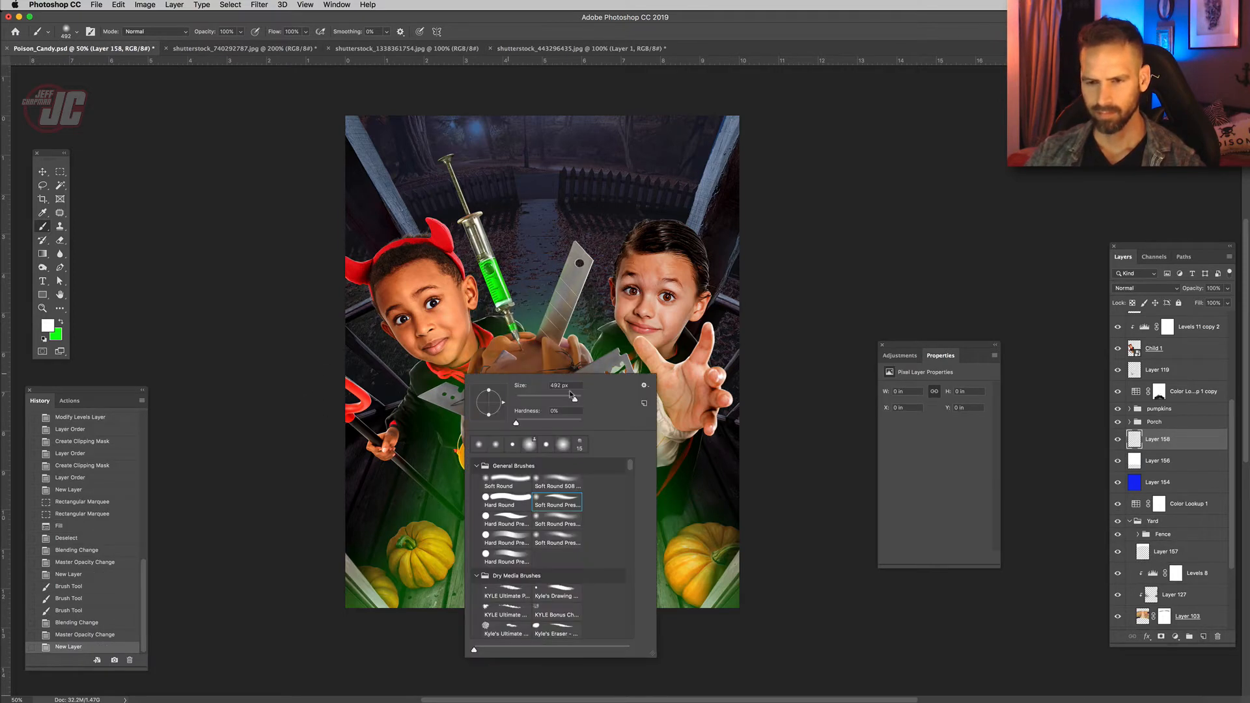
{"action": "left_click_drag", "start_coordinate": [572, 397], "coordinate": [573, 400]}
{"action": "left_click", "coordinate": [384, 397]}
{"action": "mouse_move", "coordinate": [337, 399]}
{"action": "left_mouse_down"}
{"action": "mouse_move", "coordinate": [382, 384]}
{"action": "mouse_move", "coordinate": [371, 351]}
{"action": "left_mouse_up"}
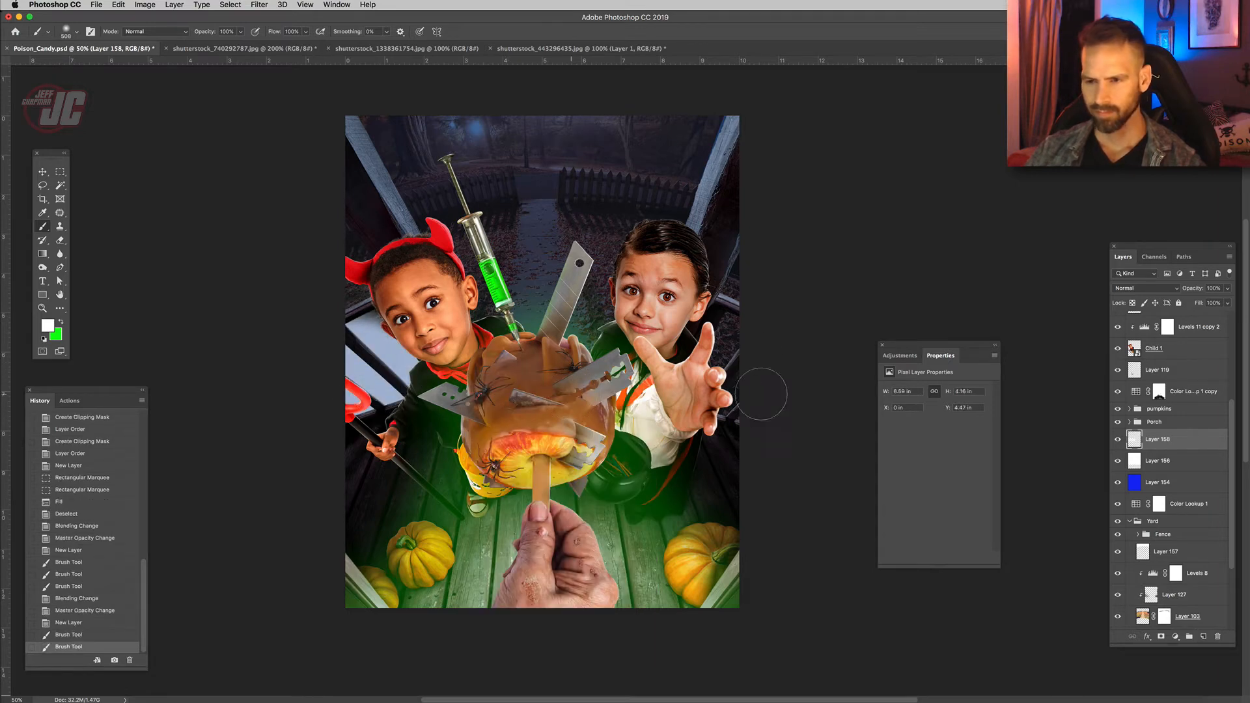
{"action": "mouse_move", "coordinate": [762, 330]}
{"action": "left_mouse_down"}
{"action": "mouse_move", "coordinate": [739, 418]}
{"action": "mouse_move", "coordinate": [756, 423]}
{"action": "left_mouse_up"}
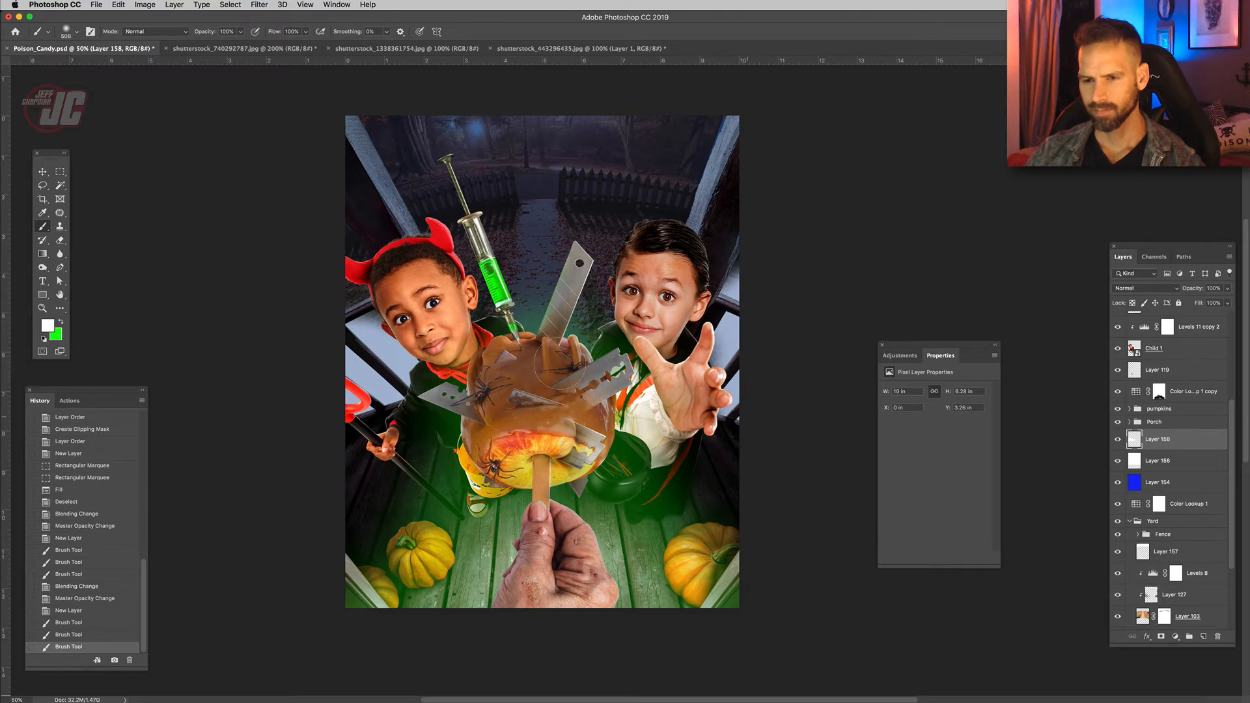
{"action": "left_click", "coordinate": [559, 330]}
{"action": "left_click", "coordinate": [547, 283]}
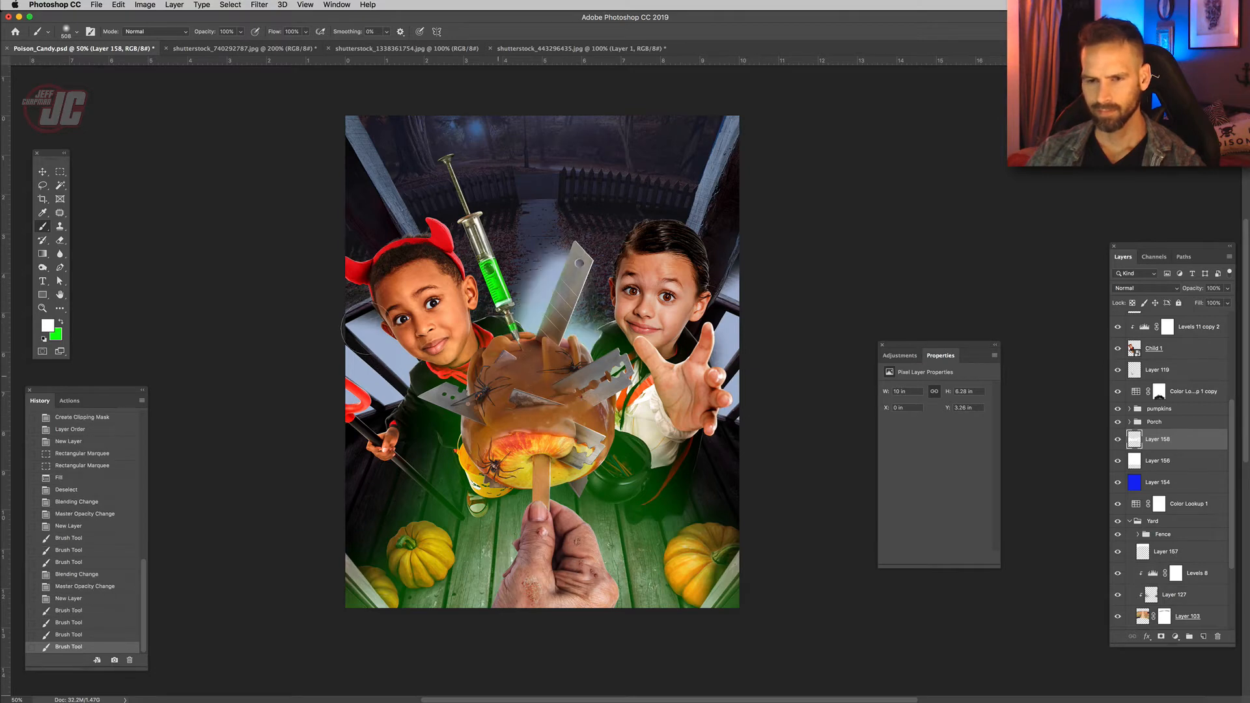
Set the mist layer to Lighten blending and lower its opacity.
{"action": "left_click", "coordinate": [1129, 358]}
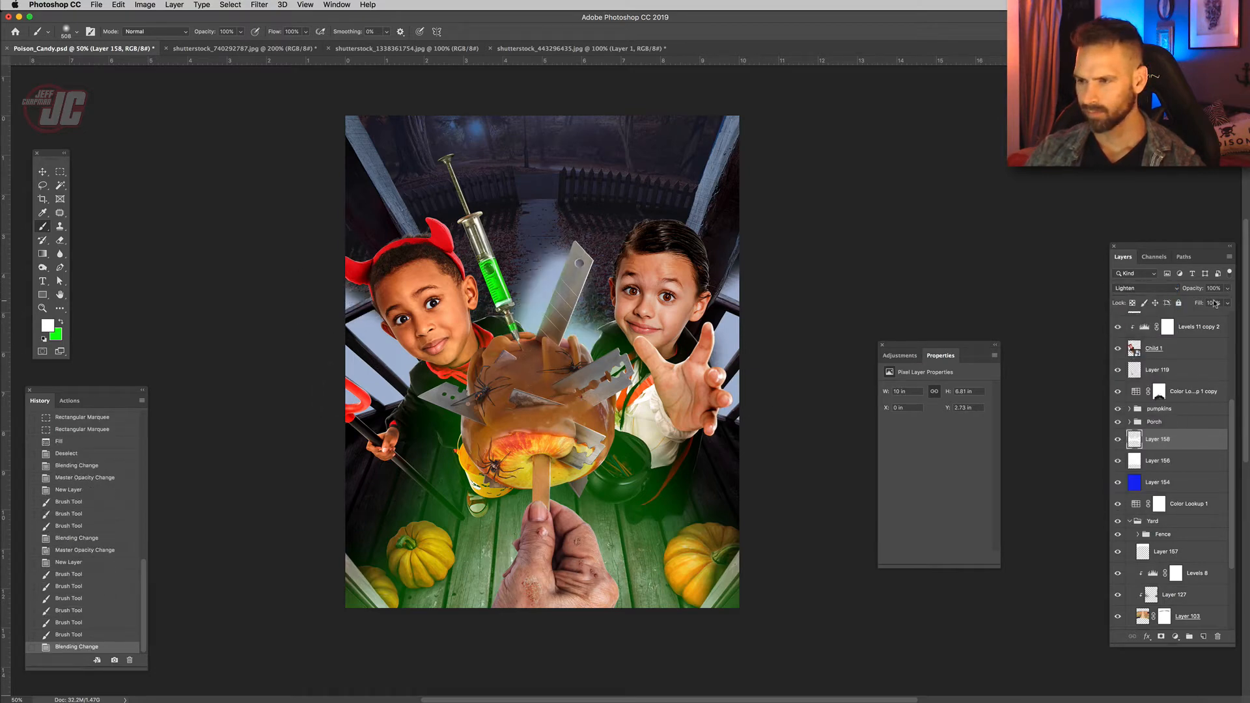
{"action": "left_click", "coordinate": [1228, 302]}
{"action": "left_click_drag", "start_coordinate": [1199, 302], "coordinate": [1196, 302]}
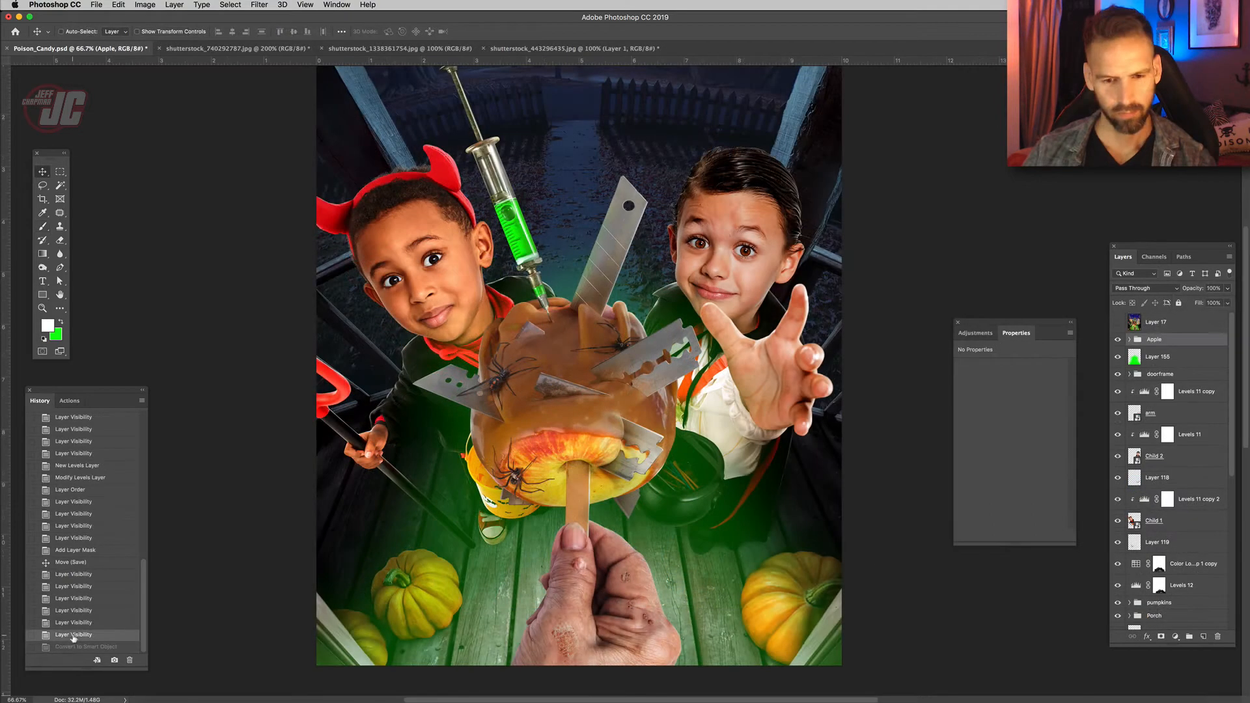
Convert the Apple group to a smart object and clip a Levels adjustment to it with midtones at 0.81.
{"action": "right_click", "coordinate": [1167, 340]}
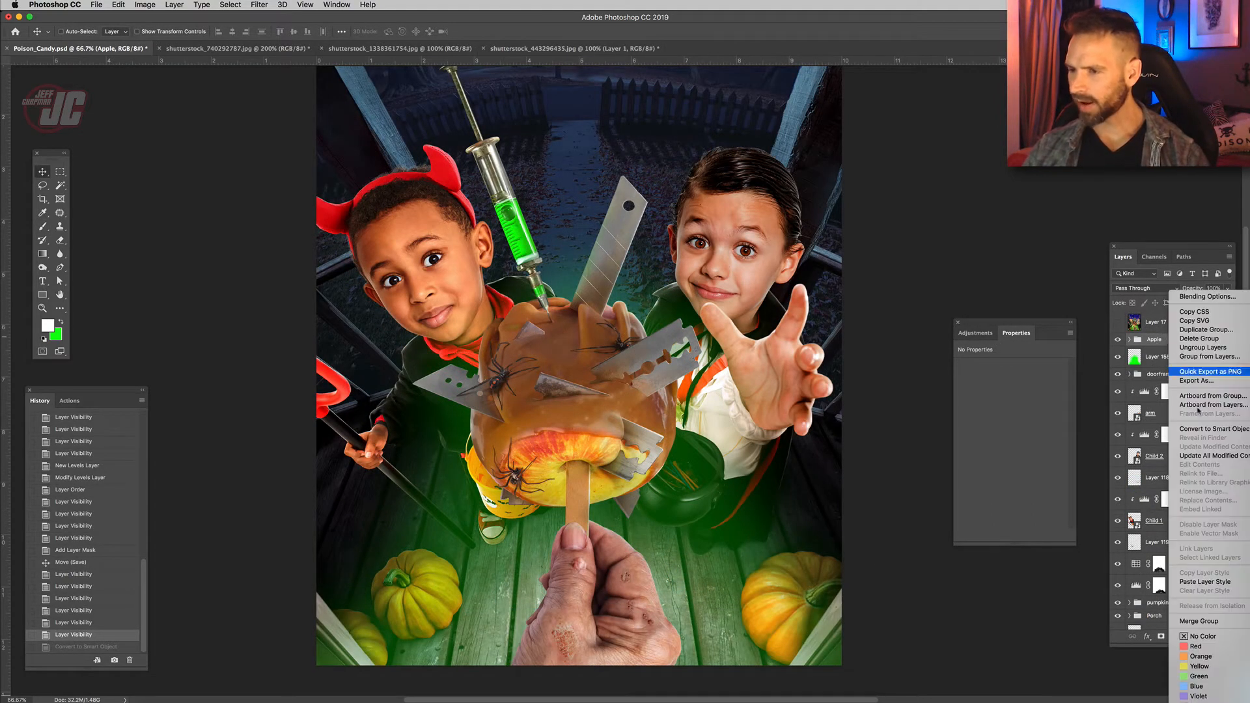
{"action": "left_click", "coordinate": [1213, 429]}
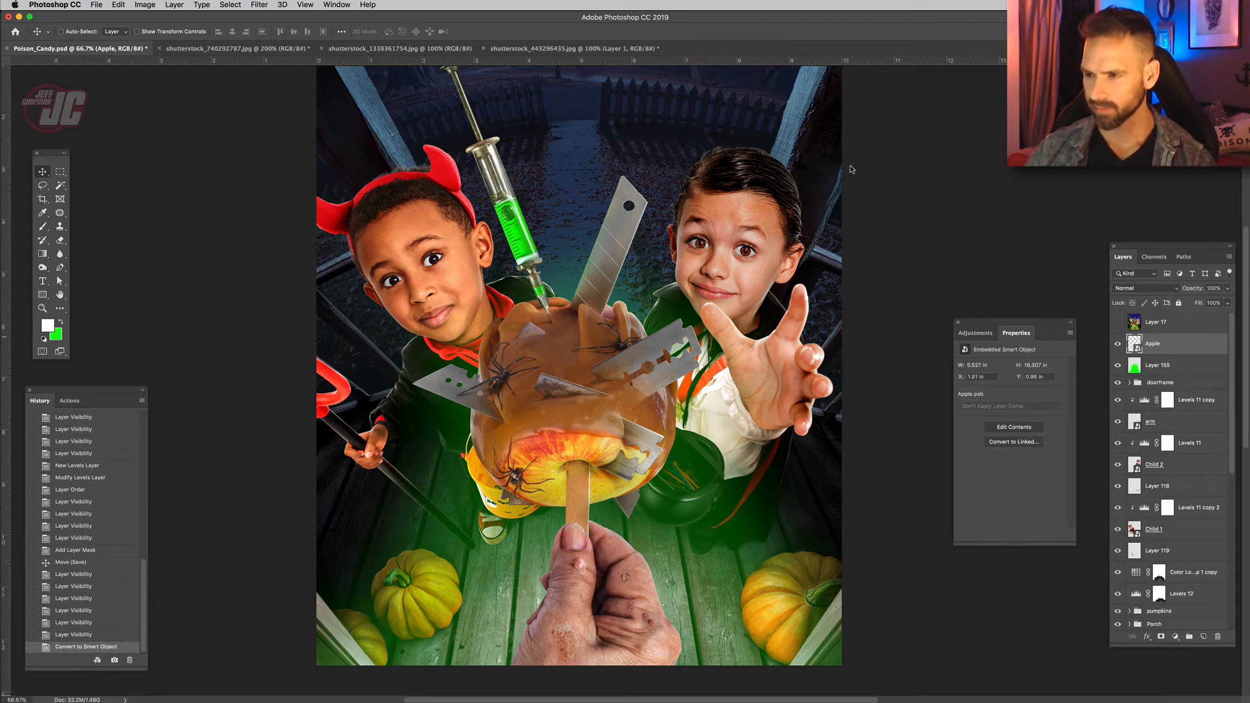
{"action": "left_click", "coordinate": [1175, 636]}
{"action": "left_click", "coordinate": [1190, 662]}
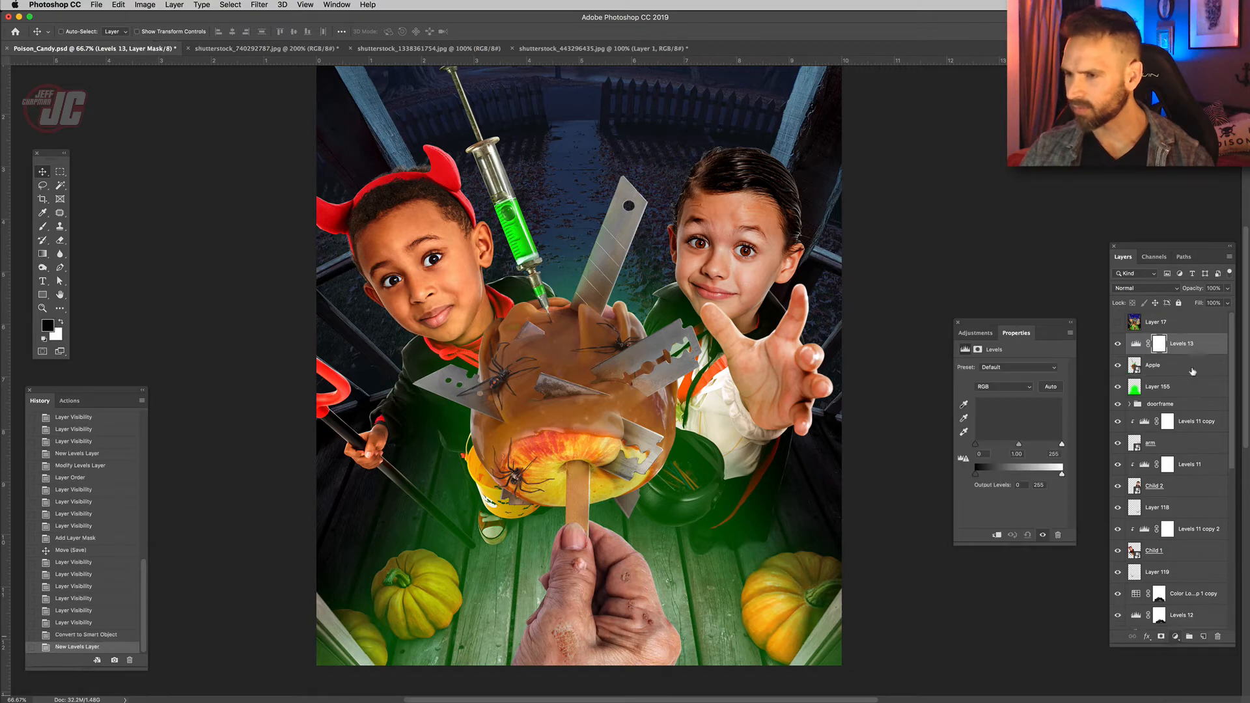
{"action": "right_click", "coordinate": [1191, 343]}
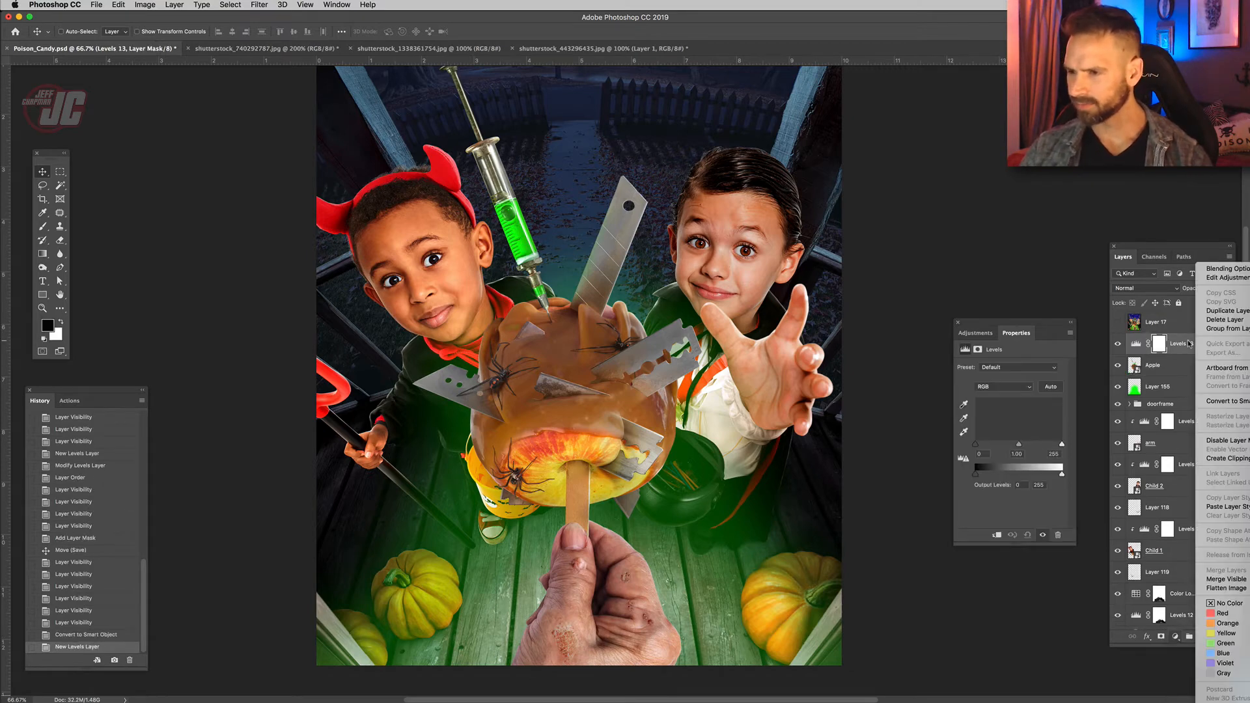
{"action": "left_click", "coordinate": [1240, 463]}
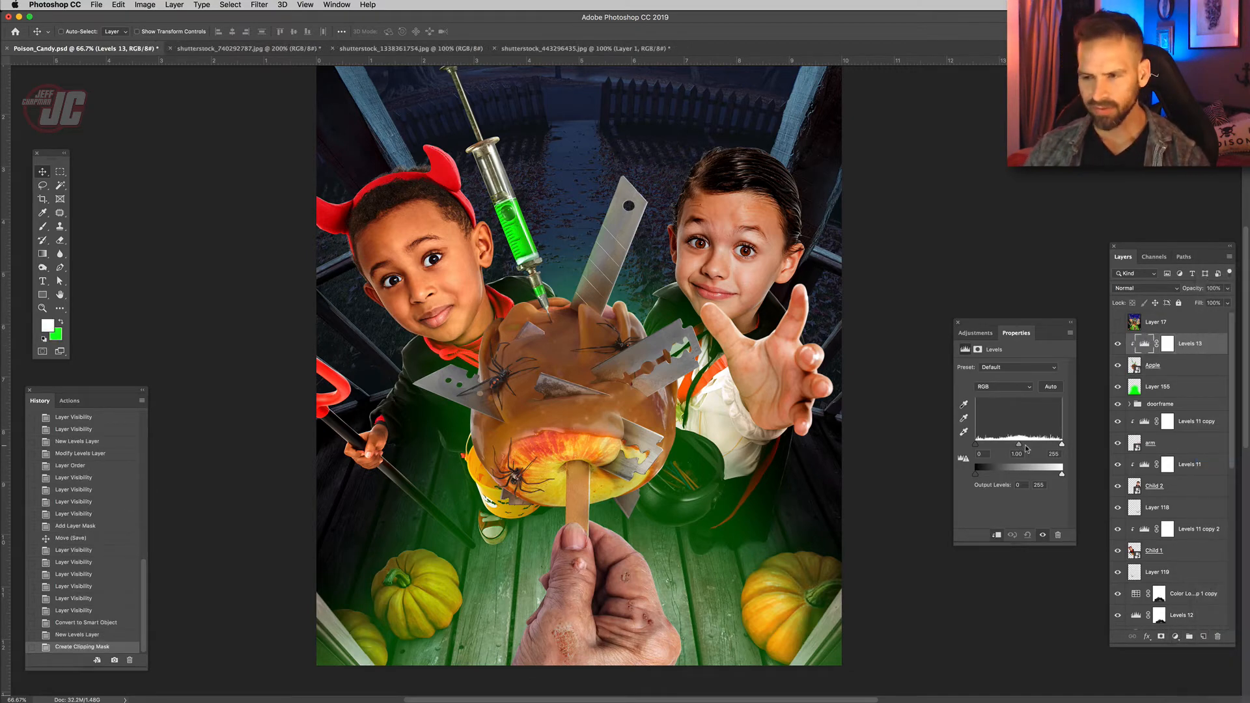
{"action": "left_click_drag", "start_coordinate": [1024, 446], "coordinate": [1026, 446]}
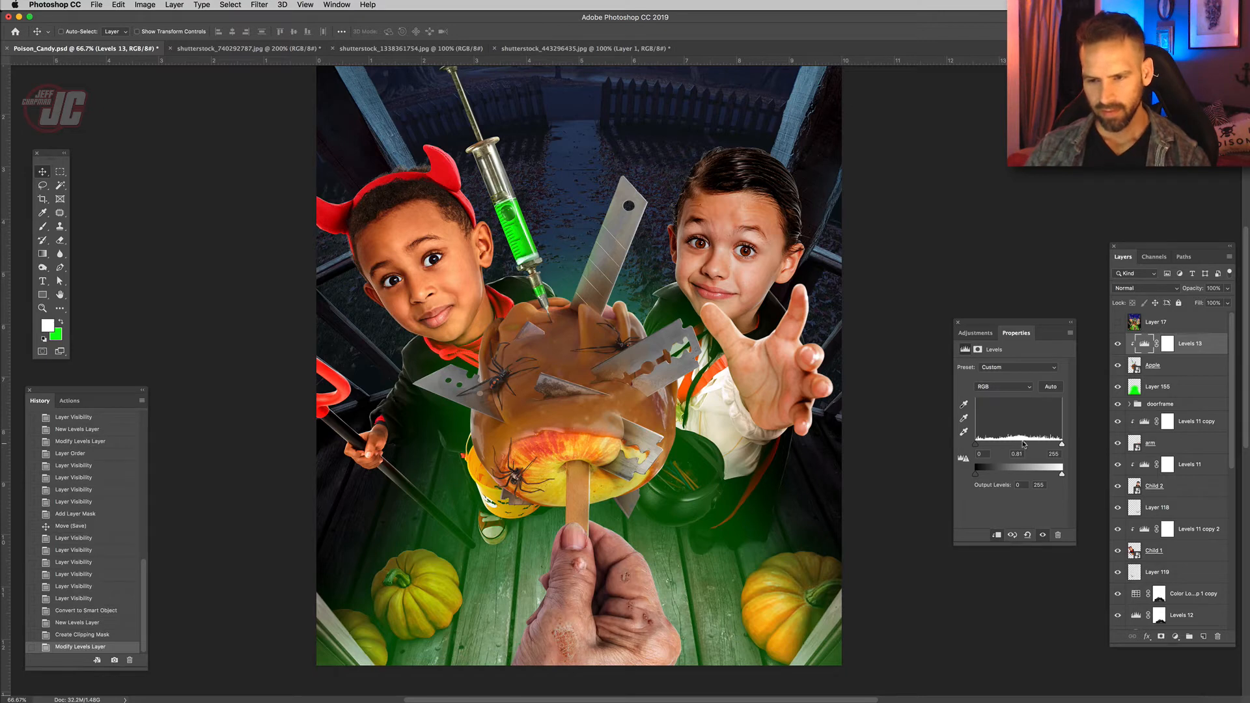
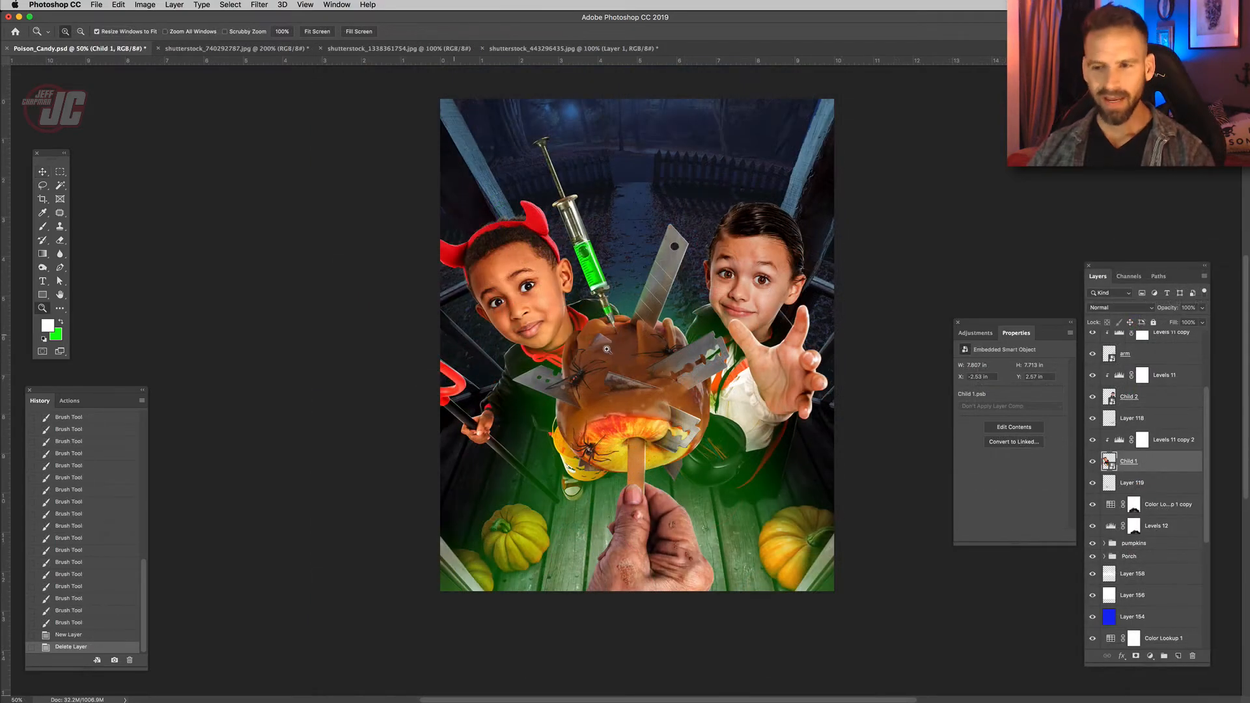
Create a new empty layer directly above the Child 1 smart object and clip it to the child.
{"action": "left_click", "coordinate": [592, 302]}
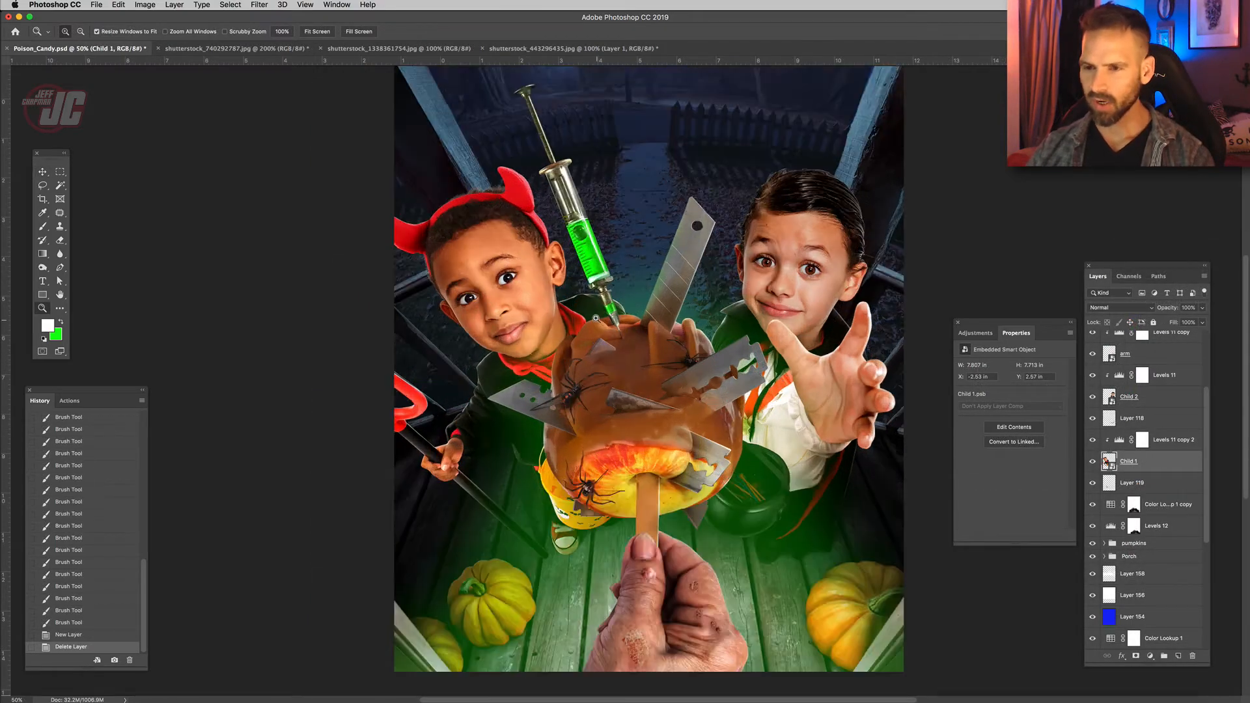
{"action": "left_click", "coordinate": [478, 272]}
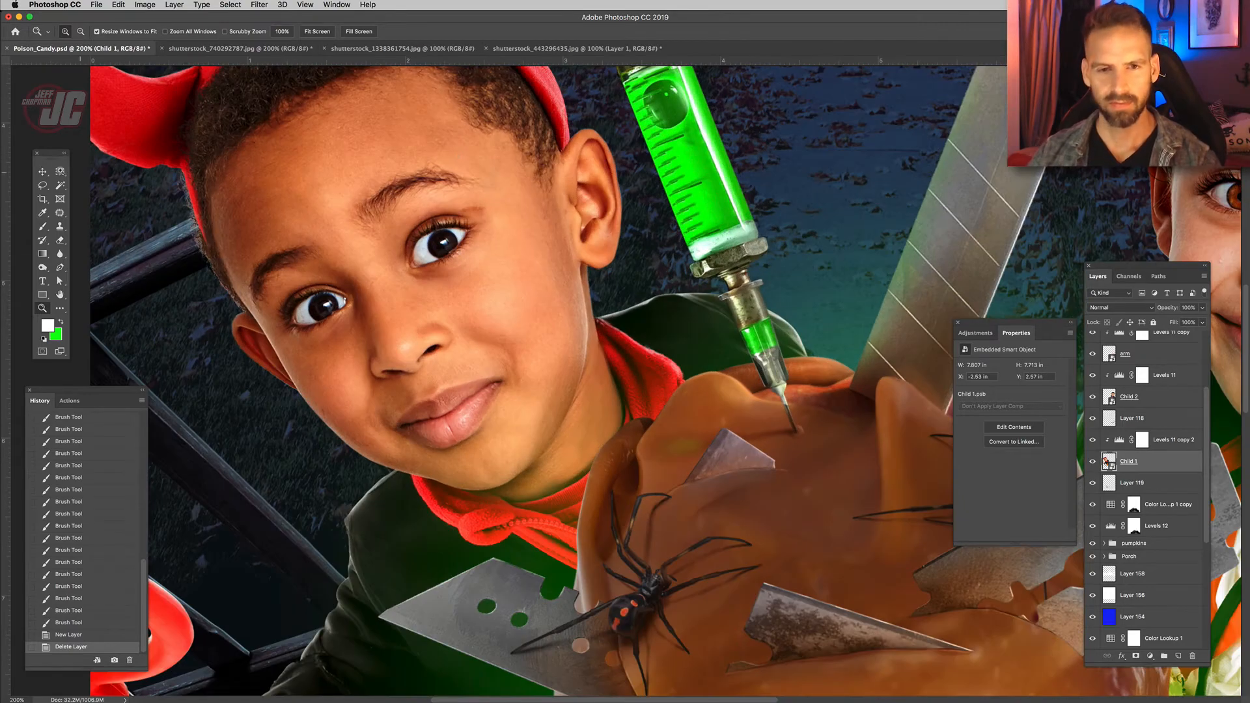
{"action": "key", "text": "v"}
{"action": "scroll", "coordinate": [571, 391], "scroll_direction": "up", "scroll_amount": 5}
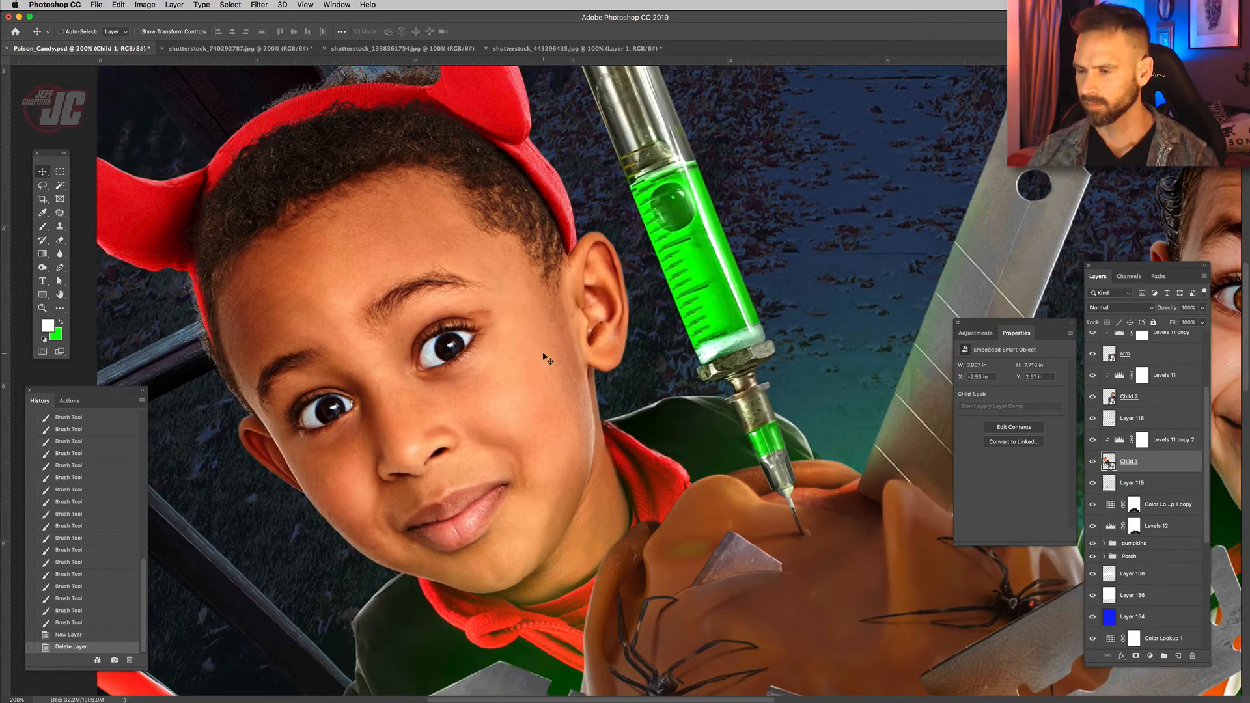
{"action": "left_click", "coordinate": [1178, 656]}
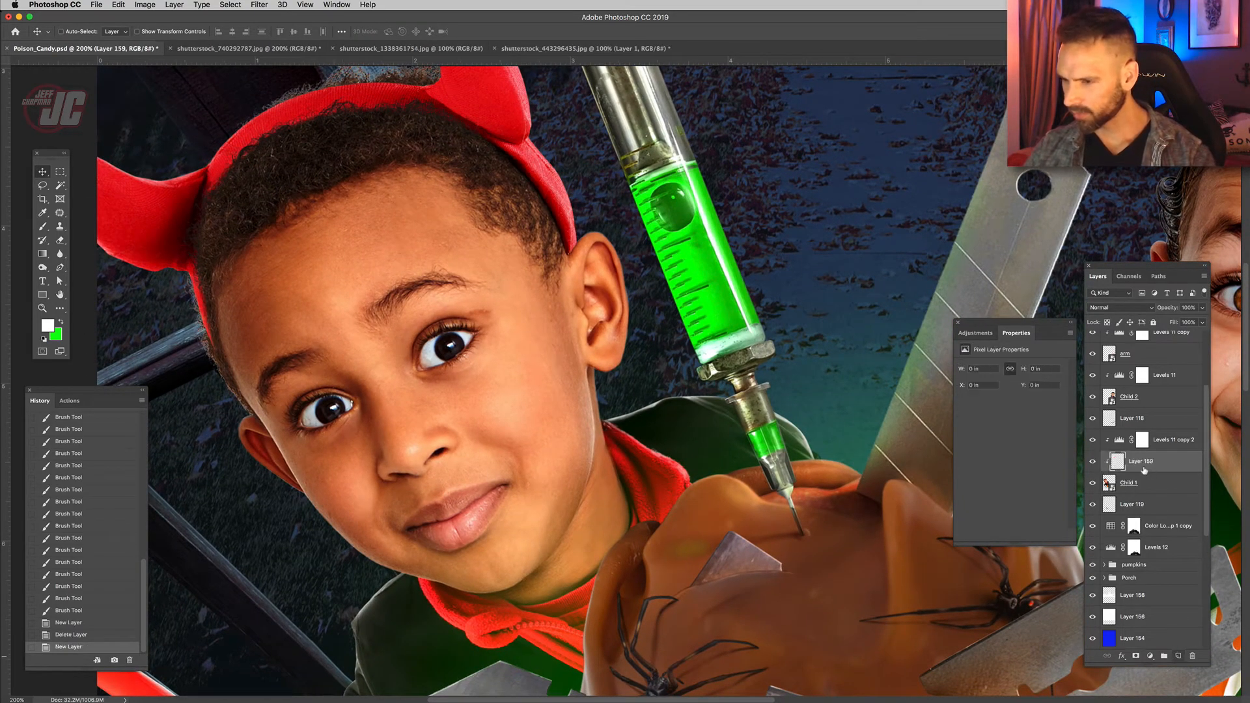
Set the foreground color to a deep saturated blue and fill the new clipped layer with it.
{"action": "left_click", "coordinate": [48, 324]}
{"action": "left_click_drag", "start_coordinate": [1065, 258], "coordinate": [1062, 248]}
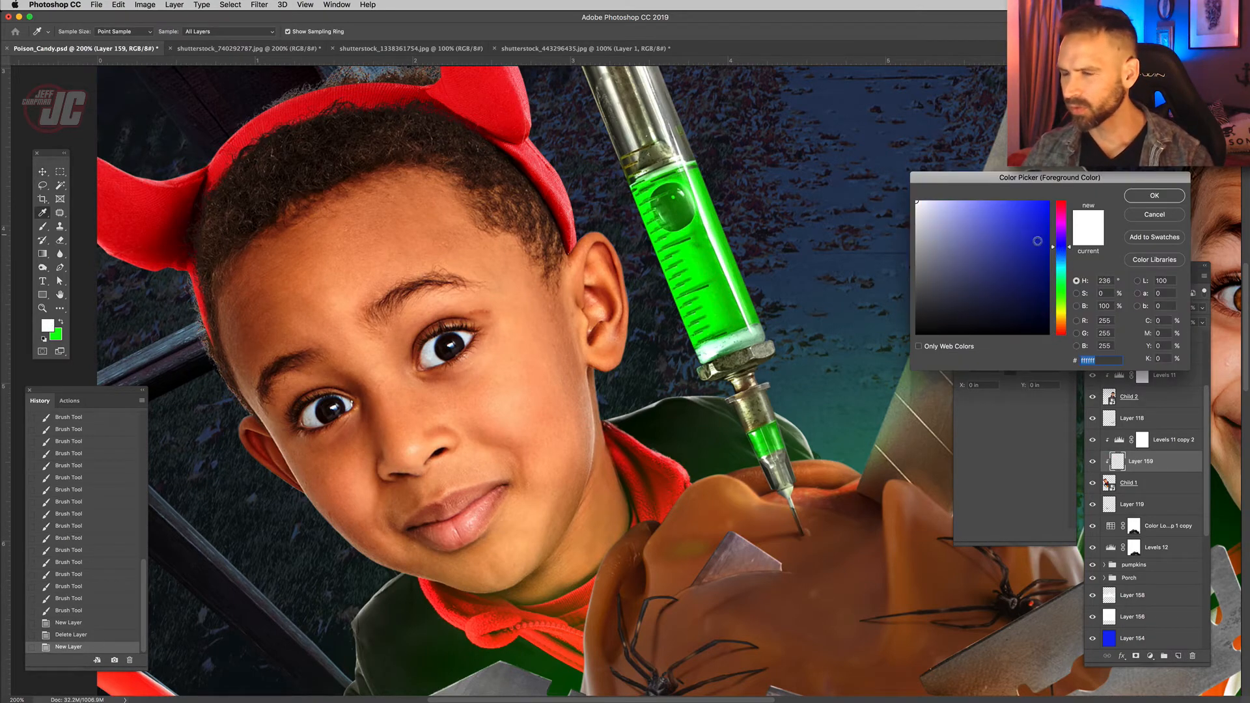
{"action": "left_click", "coordinate": [1040, 246]}
{"action": "left_click", "coordinate": [1154, 196]}
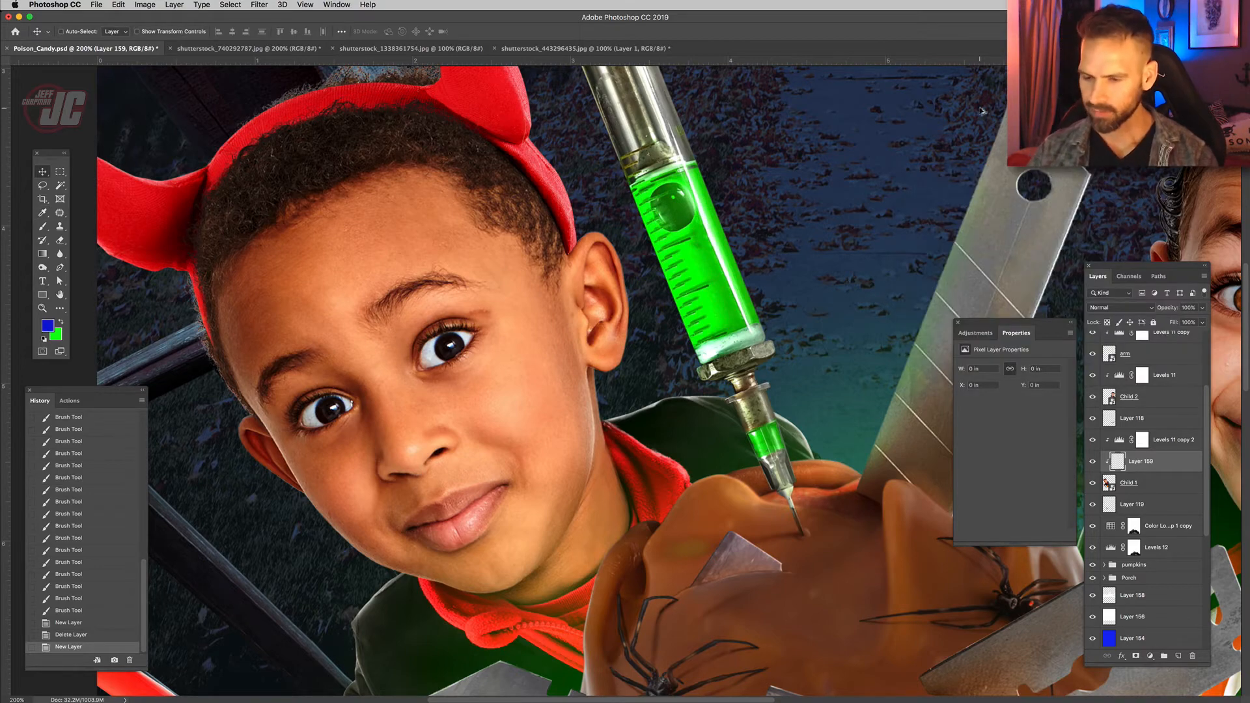
{"action": "key", "text": "alt+BackSpace"}
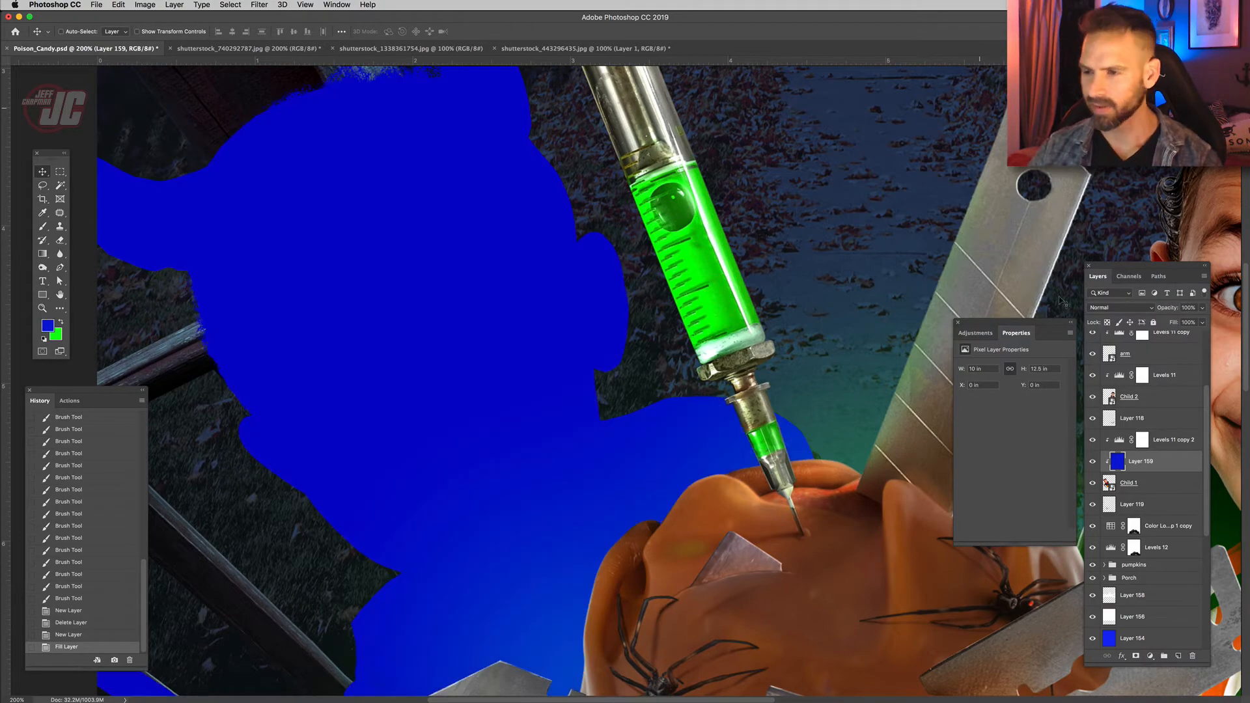
Try Overlay and Color blending on the blue layer clipped to Child 1.
{"action": "left_click", "coordinate": [1136, 308]}
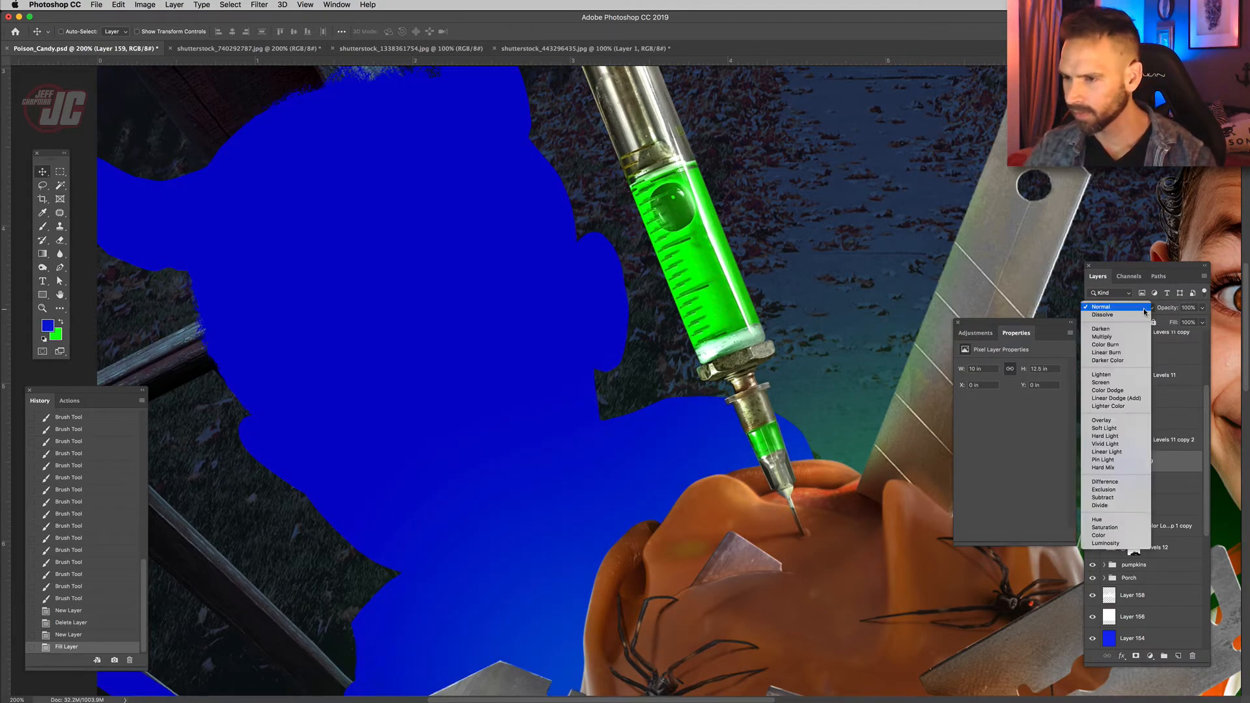
{"action": "left_click", "coordinate": [1114, 421]}
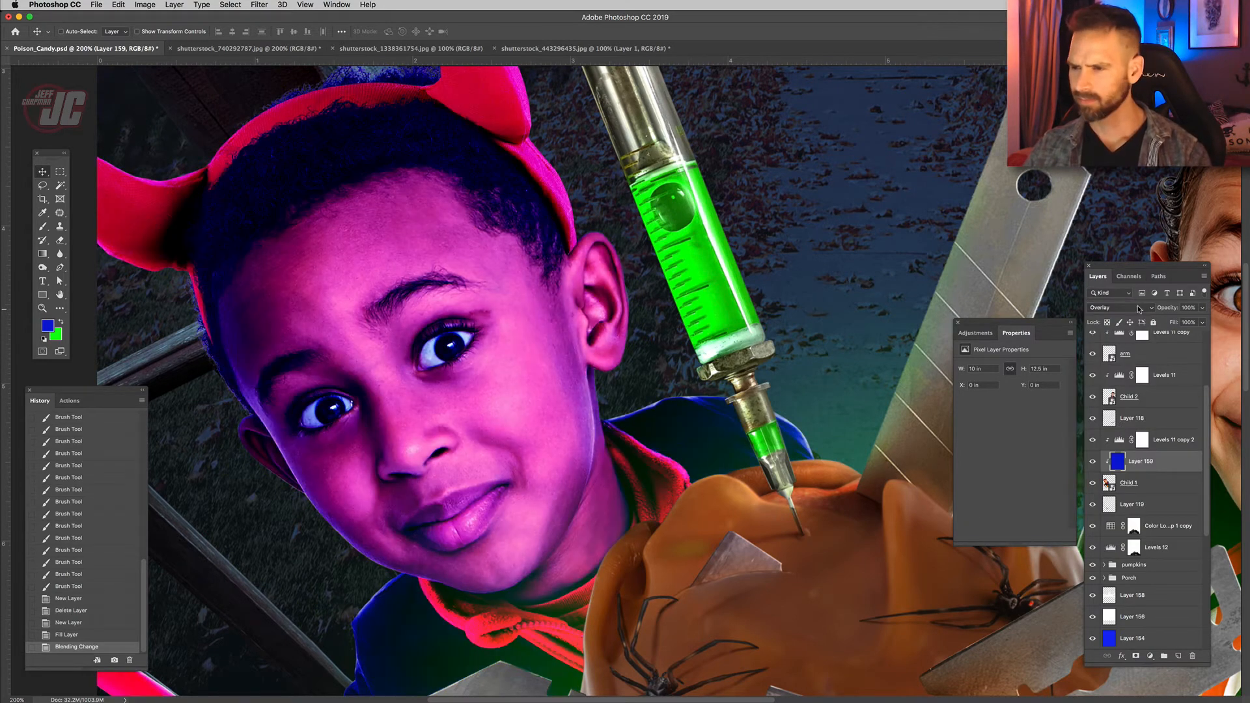
{"action": "left_click", "coordinate": [1131, 307]}
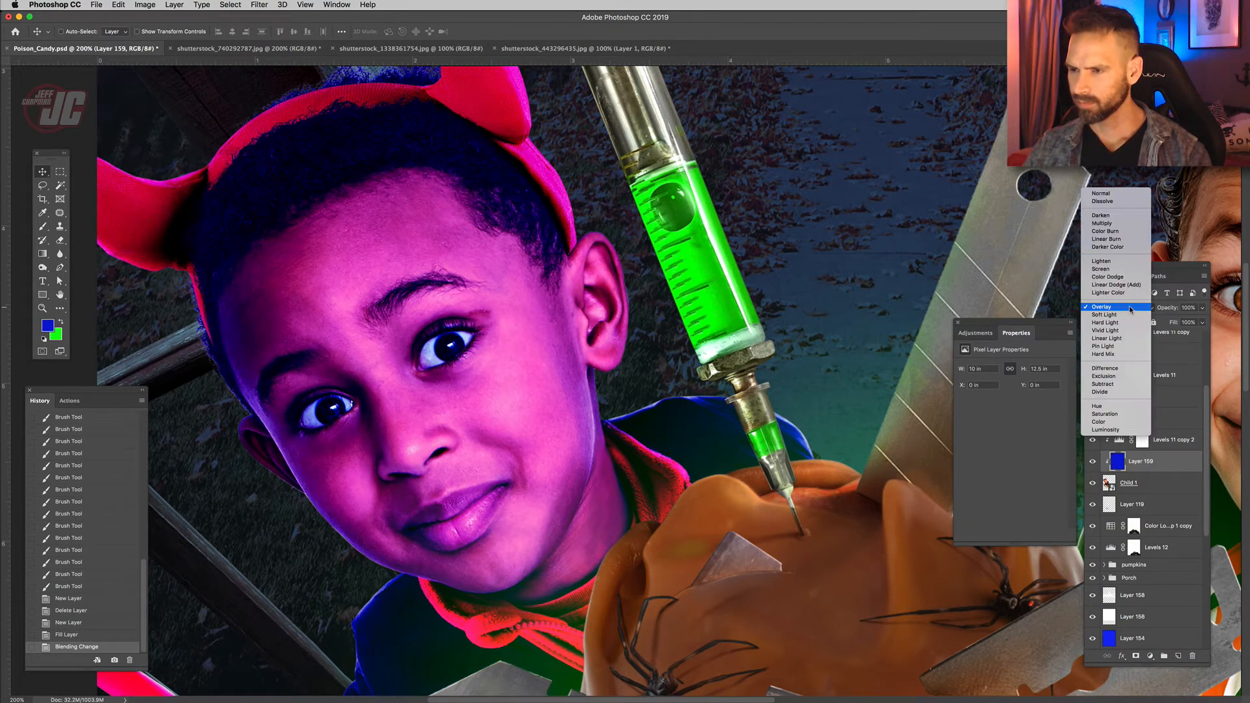
{"action": "left_click", "coordinate": [1099, 423]}
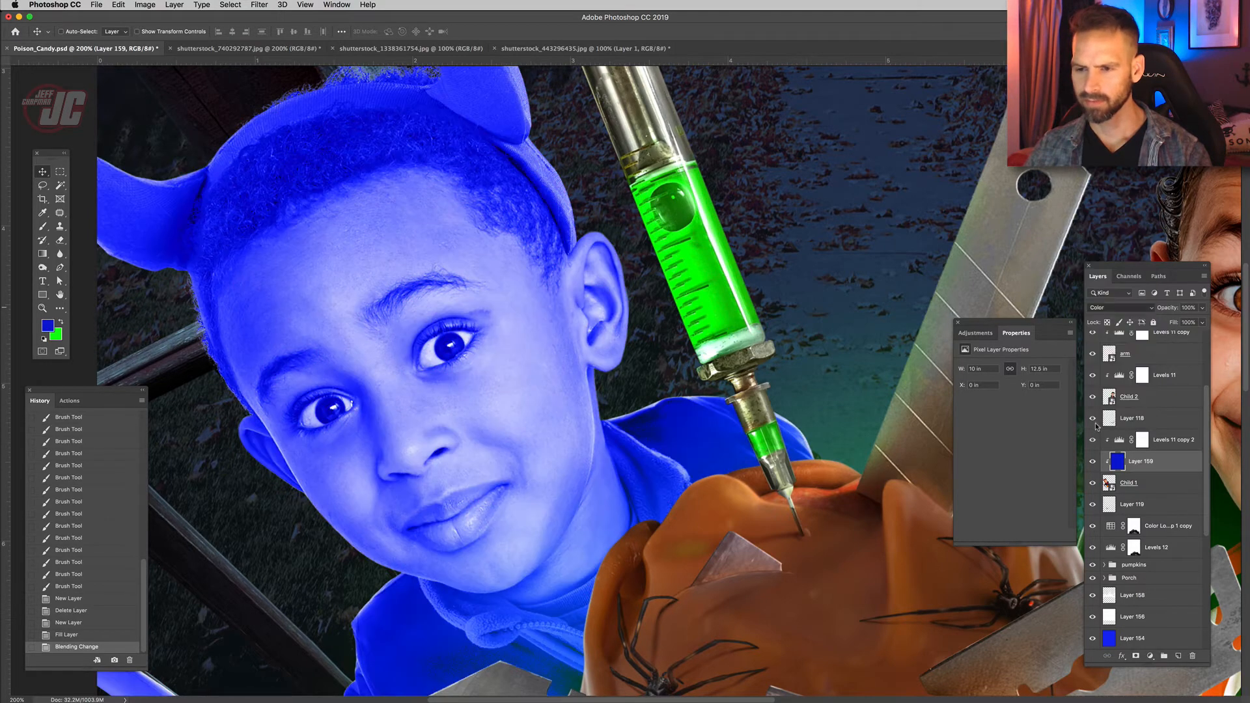
Set the blue clipped layer to Darken blending and lower its opacity to 66%.
{"action": "left_click", "coordinate": [1125, 304]}
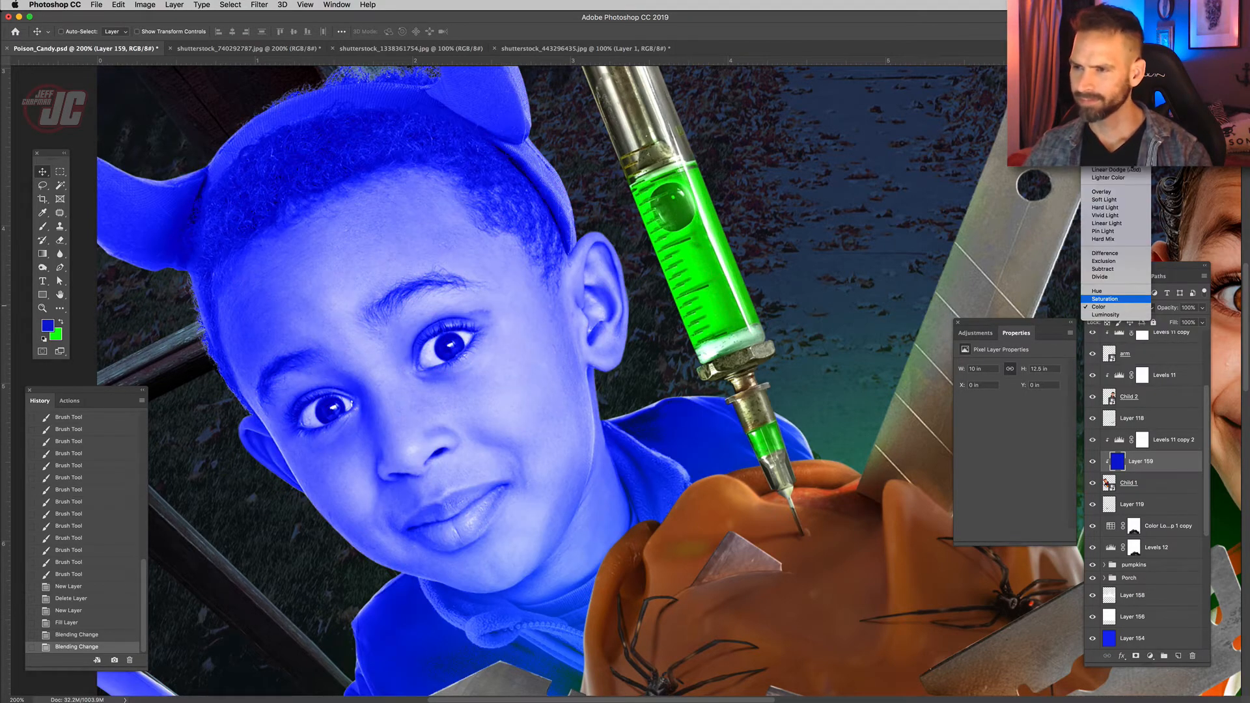
{"action": "left_click", "coordinate": [1101, 100]}
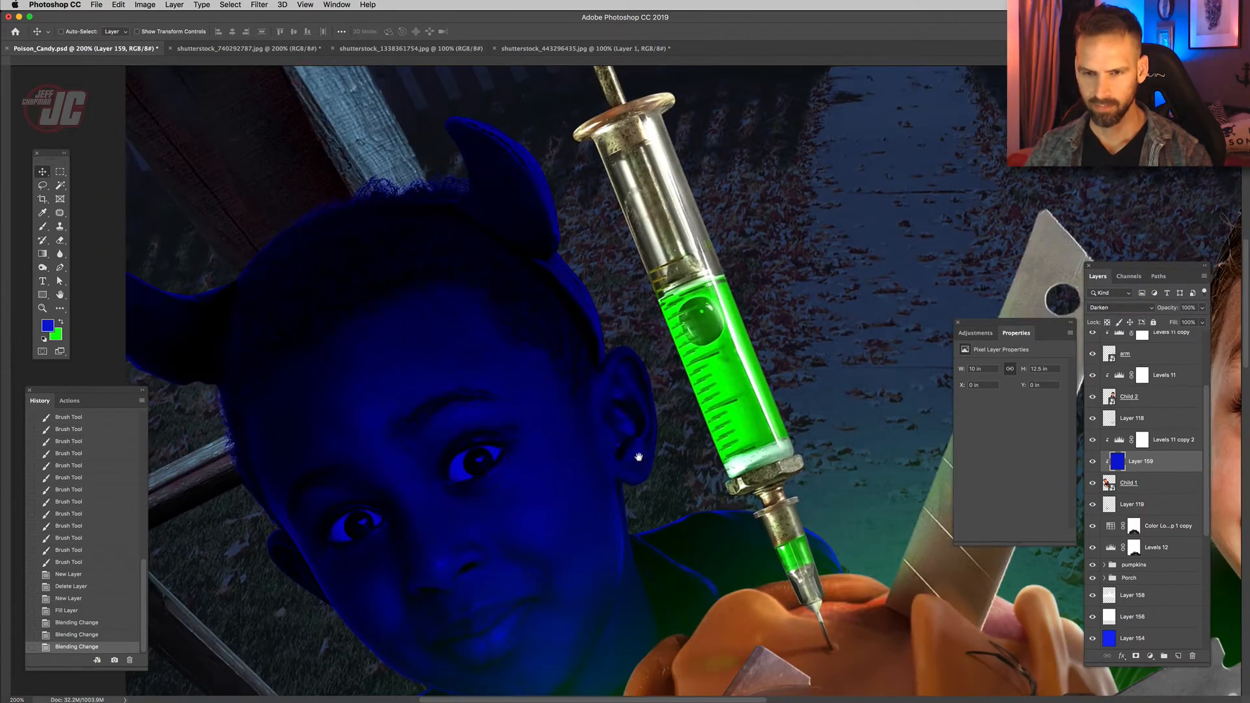
{"action": "left_click_drag", "start_coordinate": [639, 460], "coordinate": [701, 268]}
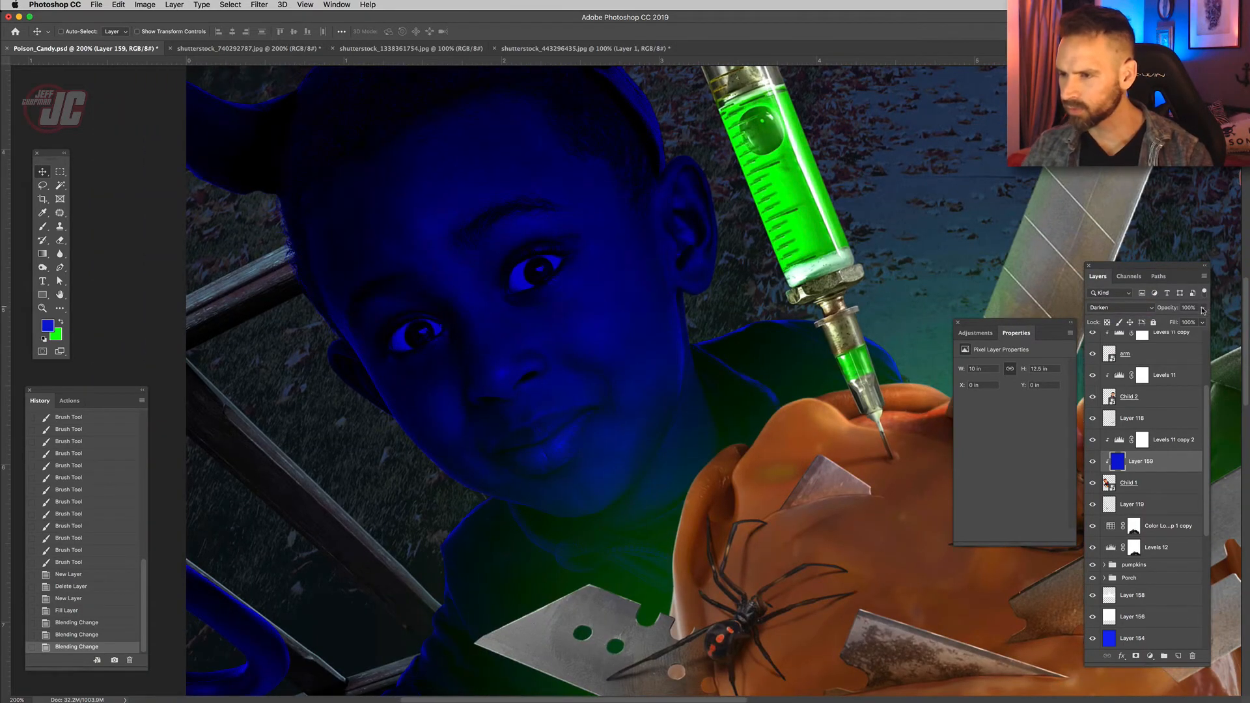
{"action": "left_click", "coordinate": [1202, 307]}
{"action": "left_click_drag", "start_coordinate": [1204, 321], "coordinate": [1187, 321]}
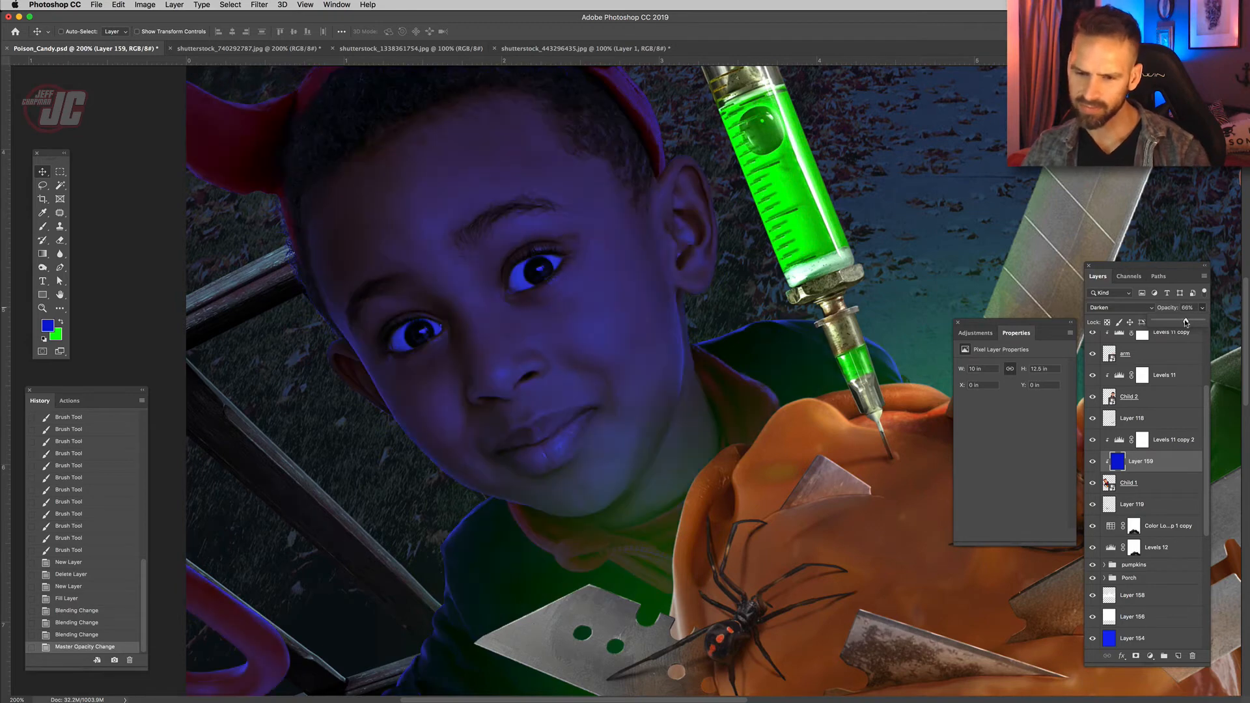
Add a layer mask to the blue layer and fill it with black to hide the tint.
{"action": "left_click_drag", "start_coordinate": [502, 332], "coordinate": [477, 413]}
{"action": "left_click", "coordinate": [1136, 657]}
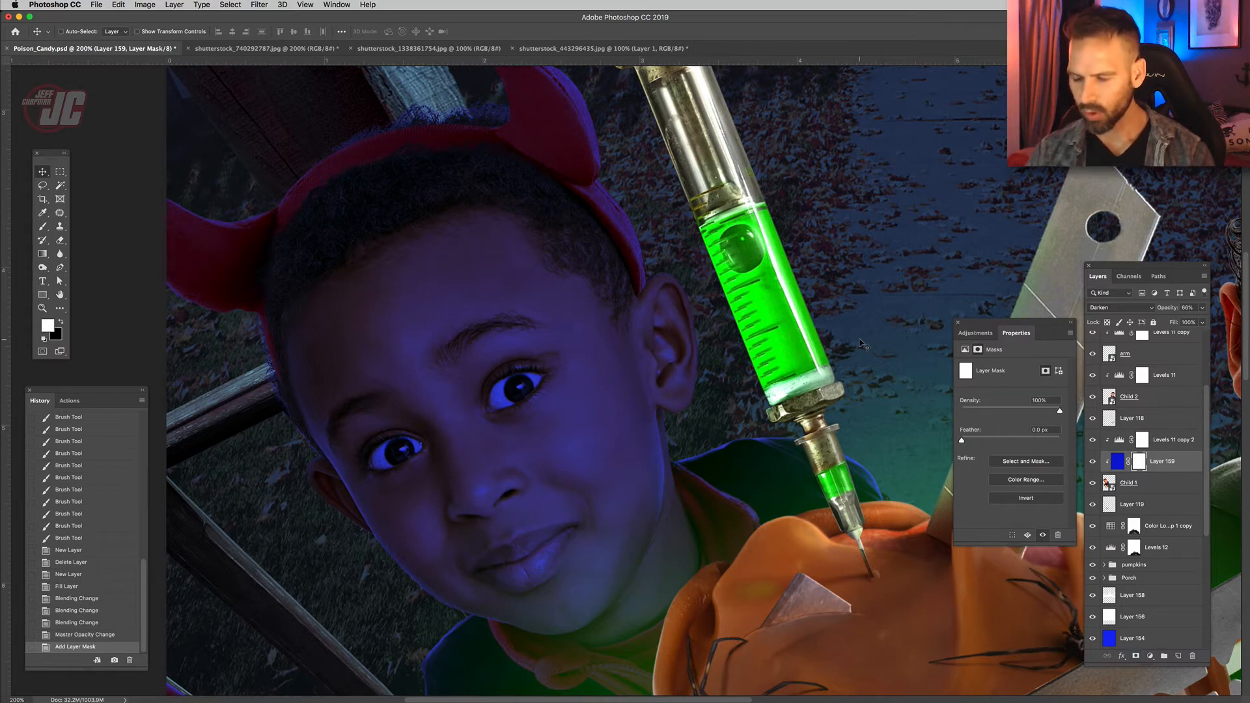
{"action": "key", "text": "super+BackSpace"}
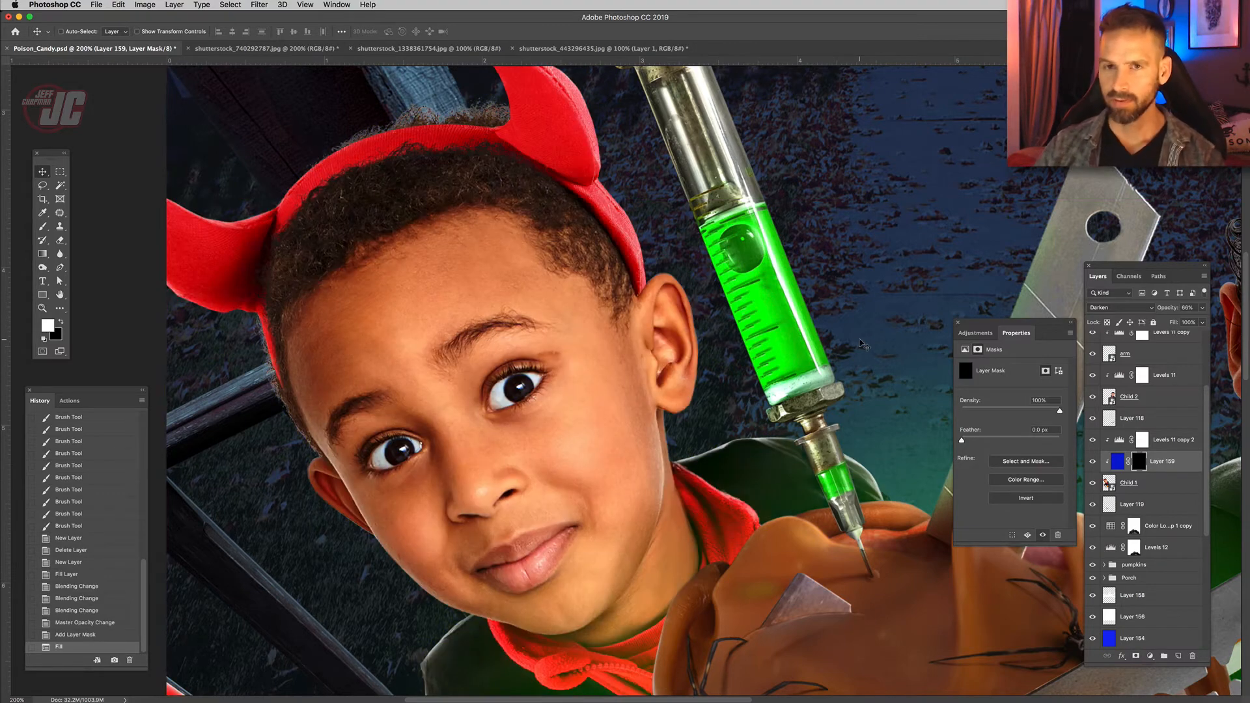
Paint white on the mask with a small soft brush along the child's shoulder edge behind the syringe.
{"action": "left_click", "coordinate": [43, 310]}
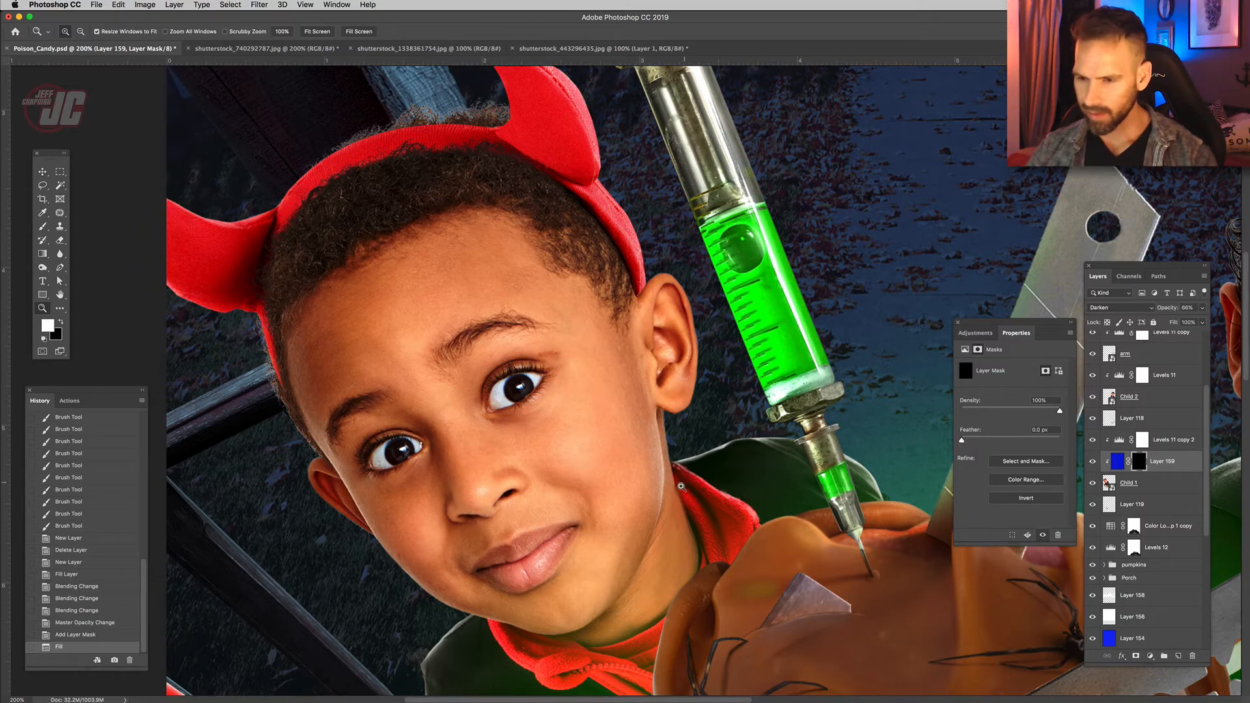
{"action": "left_click", "coordinate": [699, 470]}
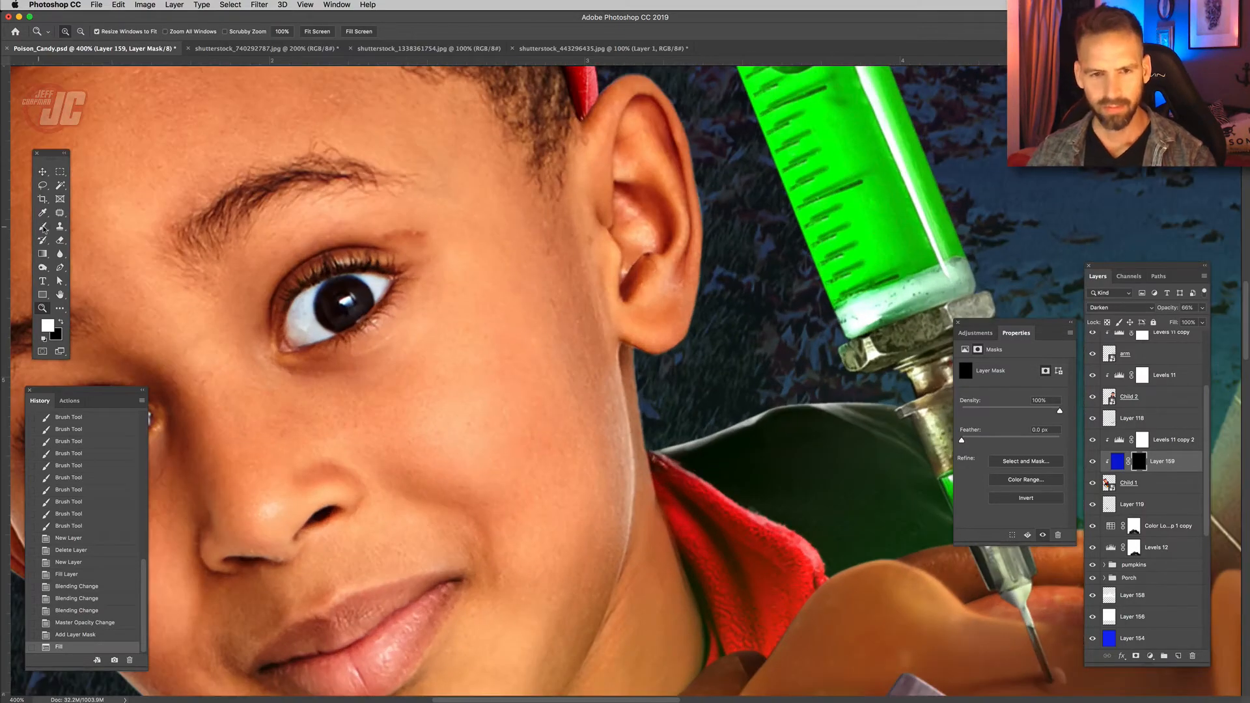
{"action": "left_click", "coordinate": [43, 228]}
{"action": "left_click_drag", "start_coordinate": [657, 372], "coordinate": [577, 290]}
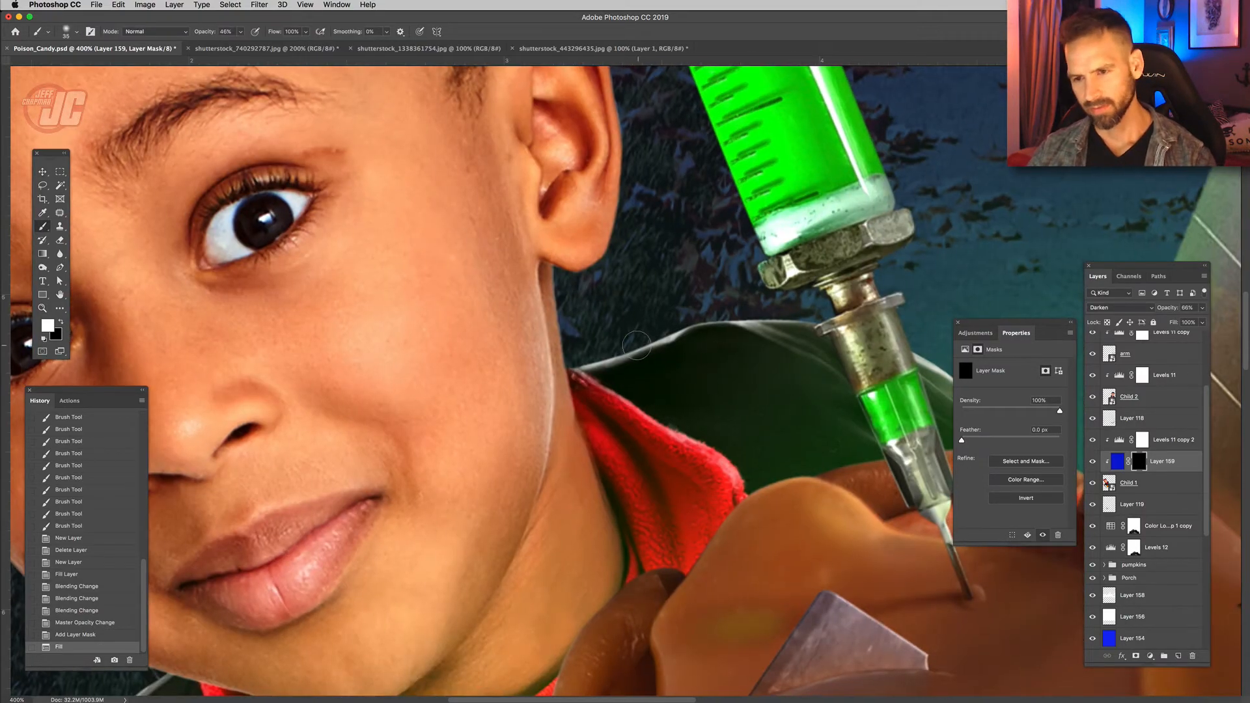
{"action": "mouse_move", "coordinate": [577, 368]}
{"action": "left_mouse_down"}
{"action": "mouse_move", "coordinate": [745, 304]}
{"action": "mouse_move", "coordinate": [642, 343]}
{"action": "left_mouse_up"}
{"action": "mouse_move", "coordinate": [658, 340]}
{"action": "left_mouse_down"}
{"action": "mouse_move", "coordinate": [704, 331]}
{"action": "mouse_move", "coordinate": [611, 361]}
{"action": "mouse_move", "coordinate": [840, 340]}
{"action": "mouse_move", "coordinate": [747, 332]}
{"action": "left_mouse_up"}
{"action": "left_click_drag", "start_coordinate": [747, 333], "coordinate": [768, 326]}
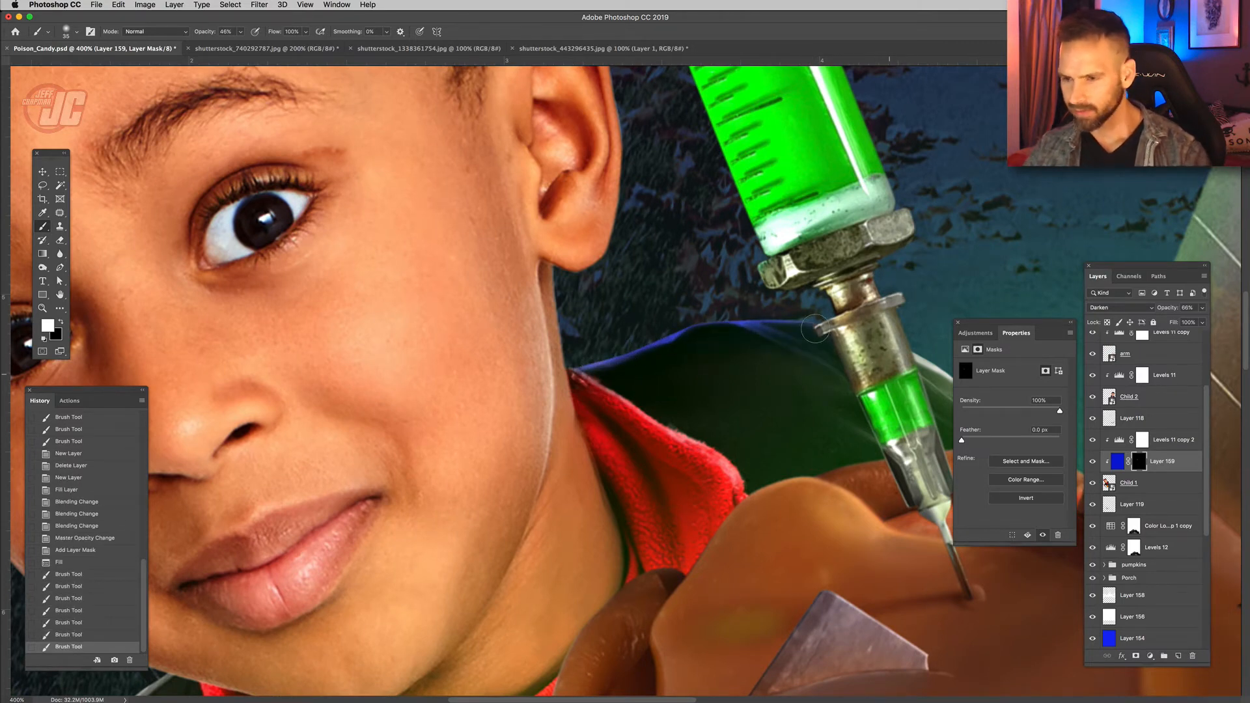
{"action": "mouse_move", "coordinate": [925, 365]}
{"action": "left_mouse_down"}
{"action": "mouse_move", "coordinate": [944, 383]}
{"action": "mouse_move", "coordinate": [919, 353]}
{"action": "left_mouse_up"}
{"action": "mouse_move", "coordinate": [947, 380]}
{"action": "left_mouse_down"}
{"action": "mouse_move", "coordinate": [913, 345]}
{"action": "mouse_move", "coordinate": [972, 404]}
{"action": "left_mouse_up"}
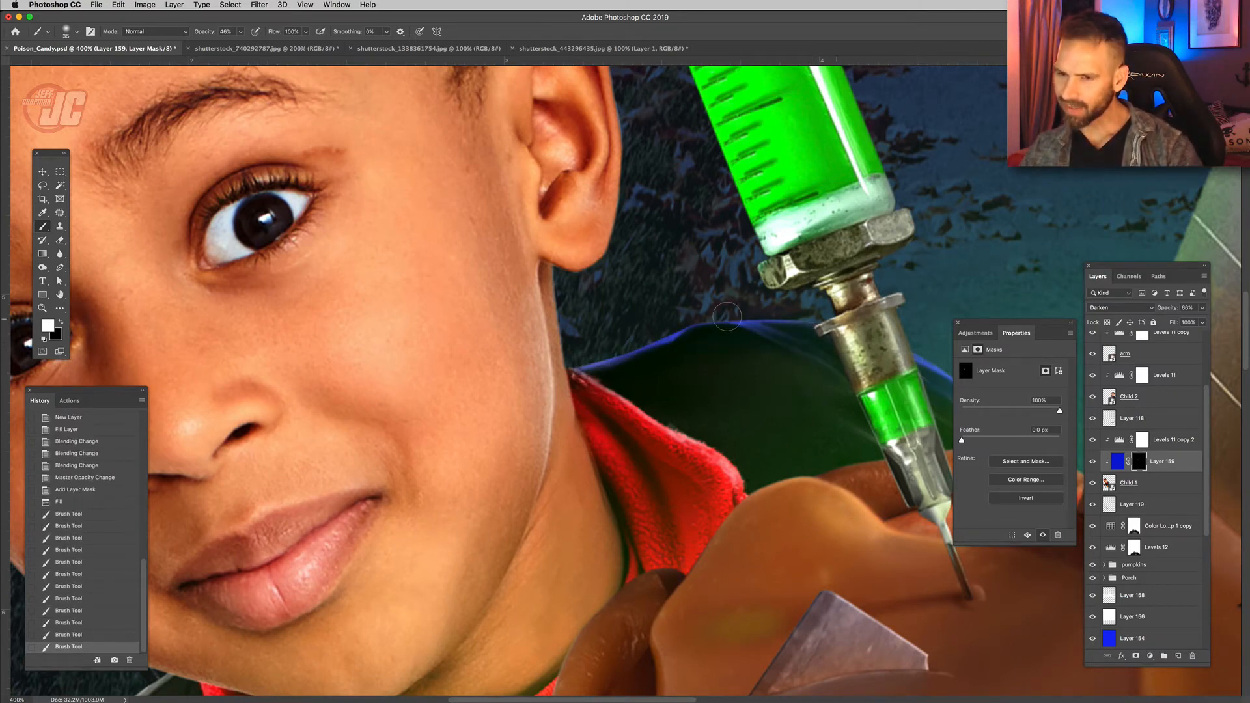
Paint the blue rim into the mask along the outer edge of the horn and headband nearest the syringe.
{"action": "left_click_drag", "start_coordinate": [727, 317], "coordinate": [588, 346]}
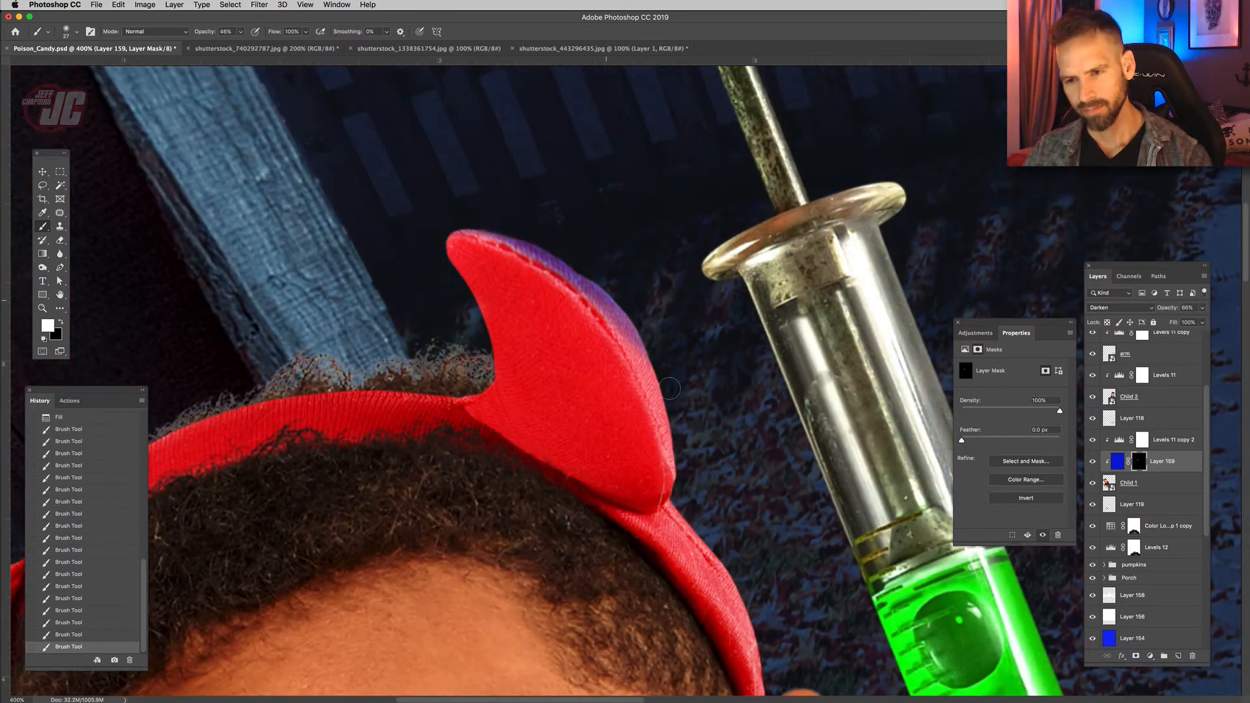
{"action": "left_click_drag", "start_coordinate": [605, 293], "coordinate": [664, 430]}
{"action": "left_click_drag", "start_coordinate": [639, 336], "coordinate": [676, 469]}
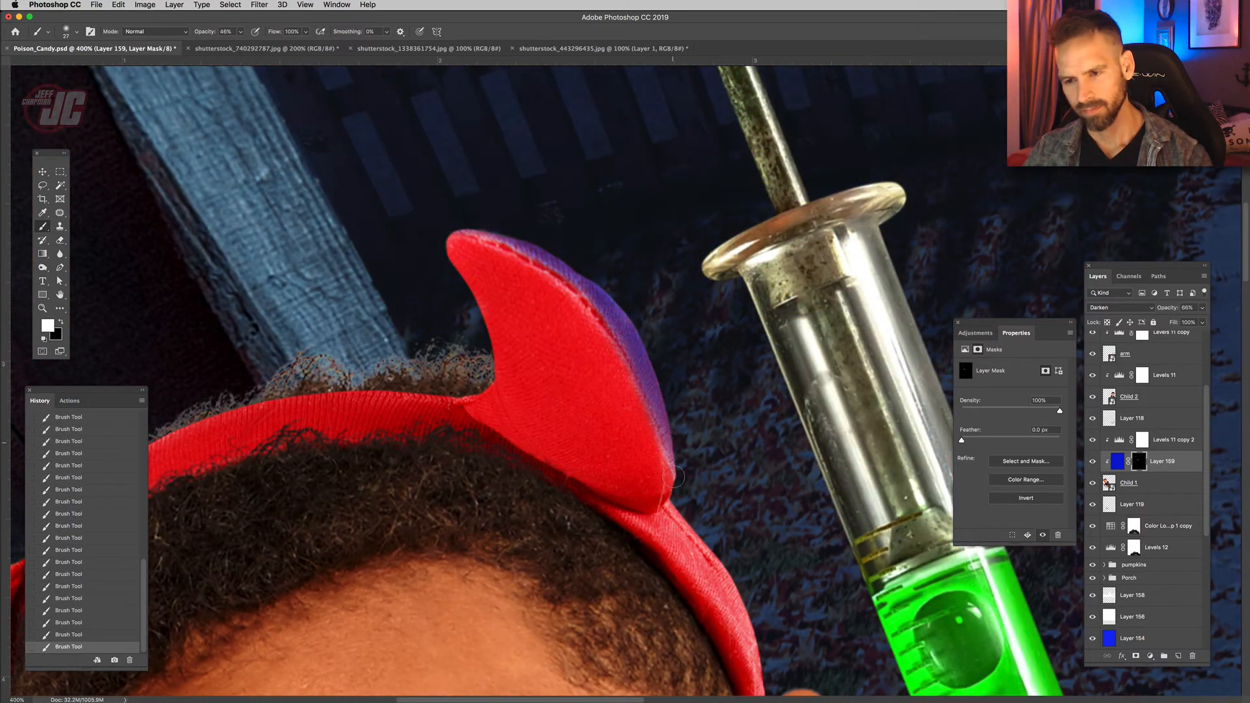
{"action": "mouse_move", "coordinate": [674, 425]}
{"action": "left_mouse_down"}
{"action": "mouse_move", "coordinate": [677, 515]}
{"action": "mouse_move", "coordinate": [628, 262]}
{"action": "mouse_move", "coordinate": [714, 398]}
{"action": "left_mouse_up"}
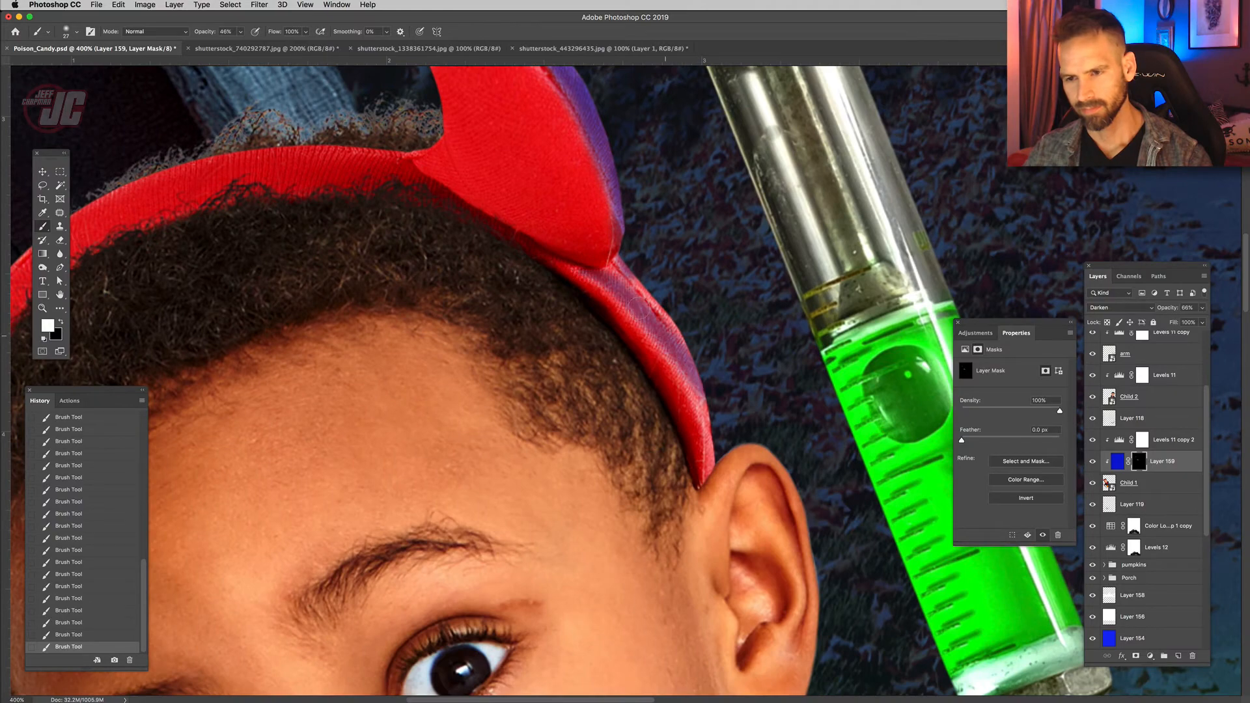
{"action": "left_click_drag", "start_coordinate": [628, 269], "coordinate": [697, 385]}
Enlarge the soft brush and reveal the blue rim along the hair above the headband, the temple and the far ear.
{"action": "right_click", "coordinate": [610, 201]}
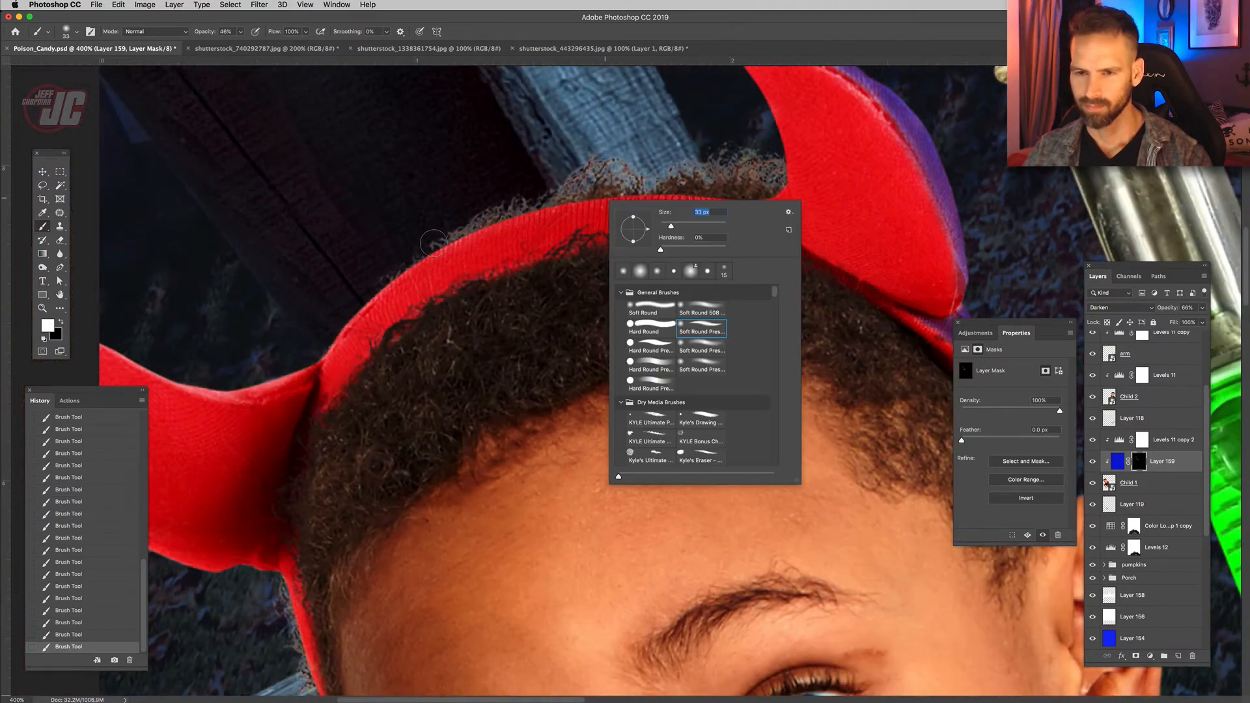
{"action": "mouse_move", "coordinate": [387, 265]}
{"action": "left_mouse_down"}
{"action": "mouse_move", "coordinate": [626, 190]}
{"action": "mouse_move", "coordinate": [622, 171]}
{"action": "left_mouse_up"}
{"action": "mouse_move", "coordinate": [529, 207]}
{"action": "left_mouse_down"}
{"action": "mouse_move", "coordinate": [698, 185]}
{"action": "mouse_move", "coordinate": [768, 157]}
{"action": "mouse_move", "coordinate": [691, 178]}
{"action": "left_mouse_up"}
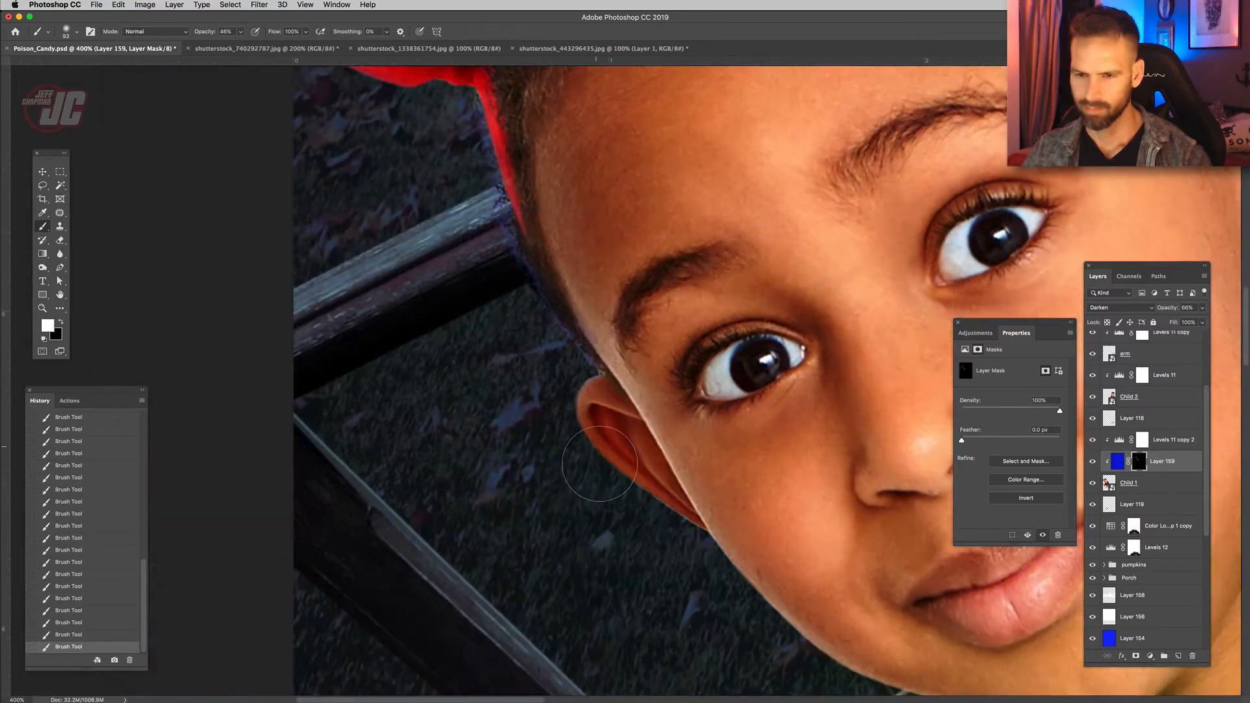
{"action": "mouse_move", "coordinate": [504, 163]}
{"action": "left_mouse_down"}
{"action": "mouse_move", "coordinate": [576, 385]}
{"action": "mouse_move", "coordinate": [643, 524]}
{"action": "left_mouse_up"}
{"action": "left_click_drag", "start_coordinate": [574, 334], "coordinate": [672, 539]}
{"action": "left_click_drag", "start_coordinate": [504, 145], "coordinate": [517, 227]}
{"action": "mouse_move", "coordinate": [512, 108]}
{"action": "left_mouse_down"}
{"action": "mouse_move", "coordinate": [622, 466]}
{"action": "mouse_move", "coordinate": [477, 275]}
{"action": "left_mouse_up"}
{"action": "mouse_move", "coordinate": [567, 342]}
{"action": "left_mouse_down"}
{"action": "mouse_move", "coordinate": [655, 494]}
{"action": "mouse_move", "coordinate": [561, 401]}
{"action": "left_mouse_up"}
Set the brush size to 33 px and continue the blue rim along the child's jaw and near shoulder.
{"action": "right_click", "coordinate": [526, 357]}
{"action": "type", "text": "33"}
{"action": "key", "text": "Return"}
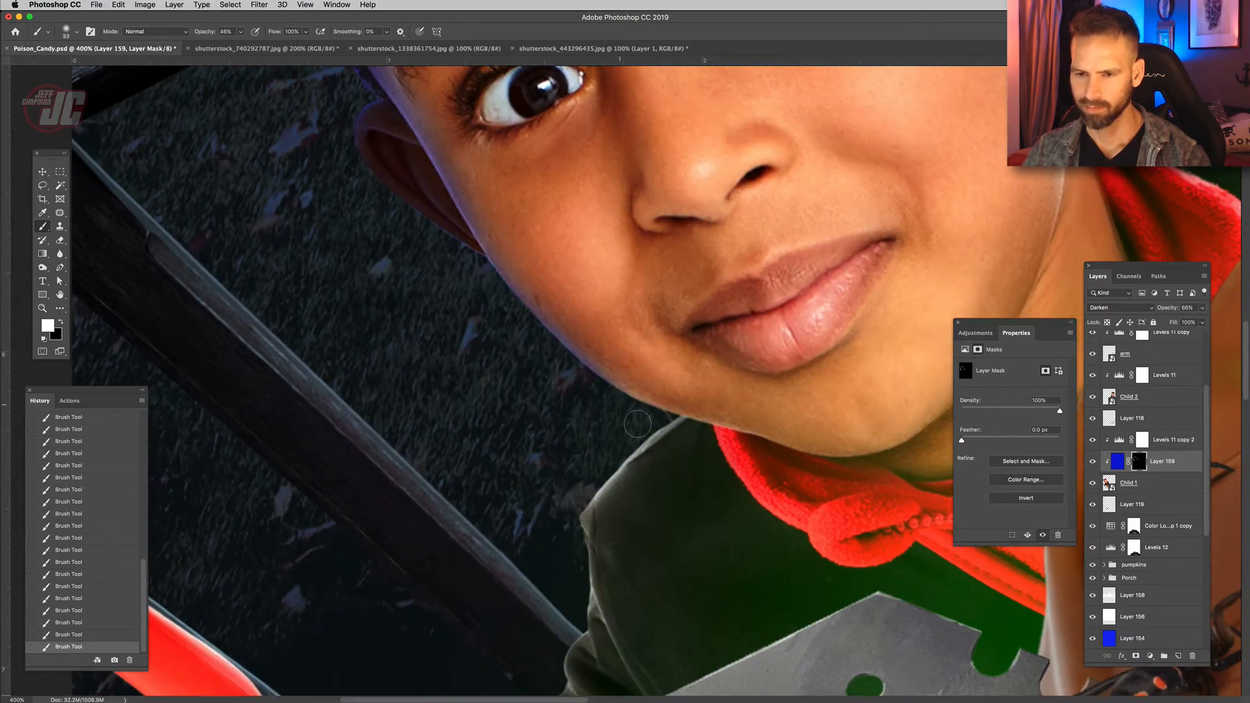
{"action": "left_click_drag", "start_coordinate": [683, 454], "coordinate": [650, 350]}
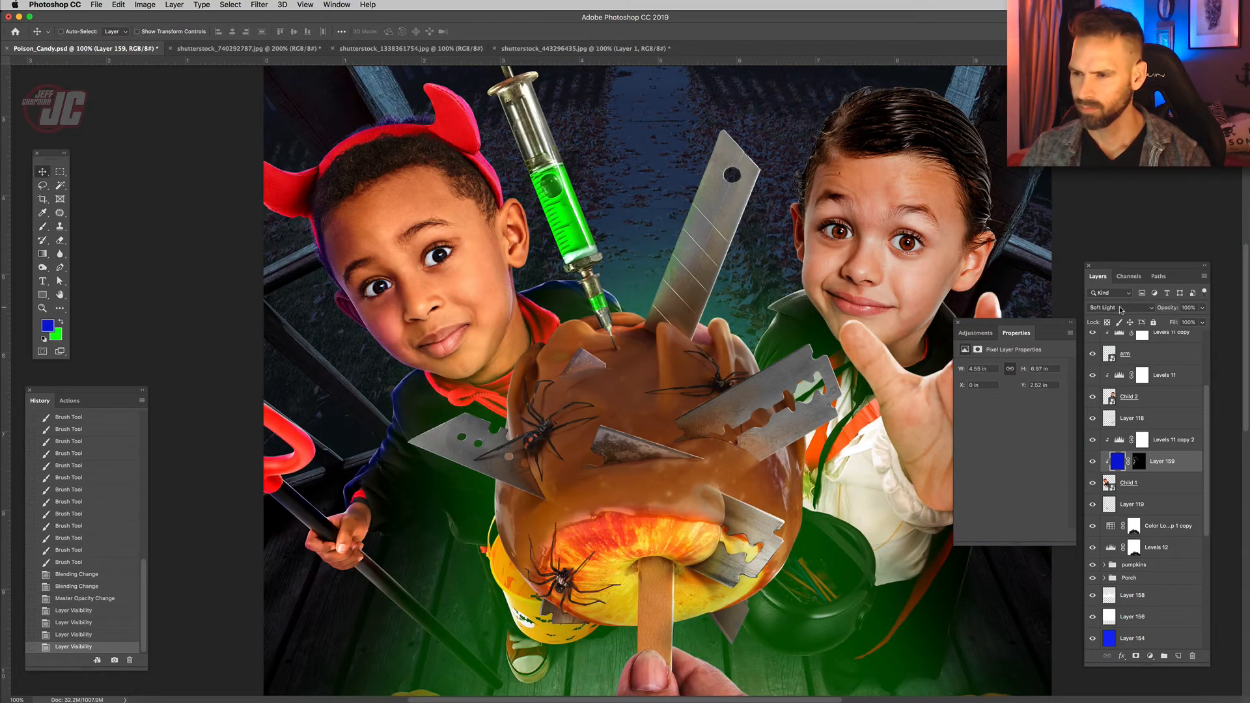
Try Darken blending on the masked blue rim layer, and set it back to Soft Light.
{"action": "left_click", "coordinate": [1121, 310]}
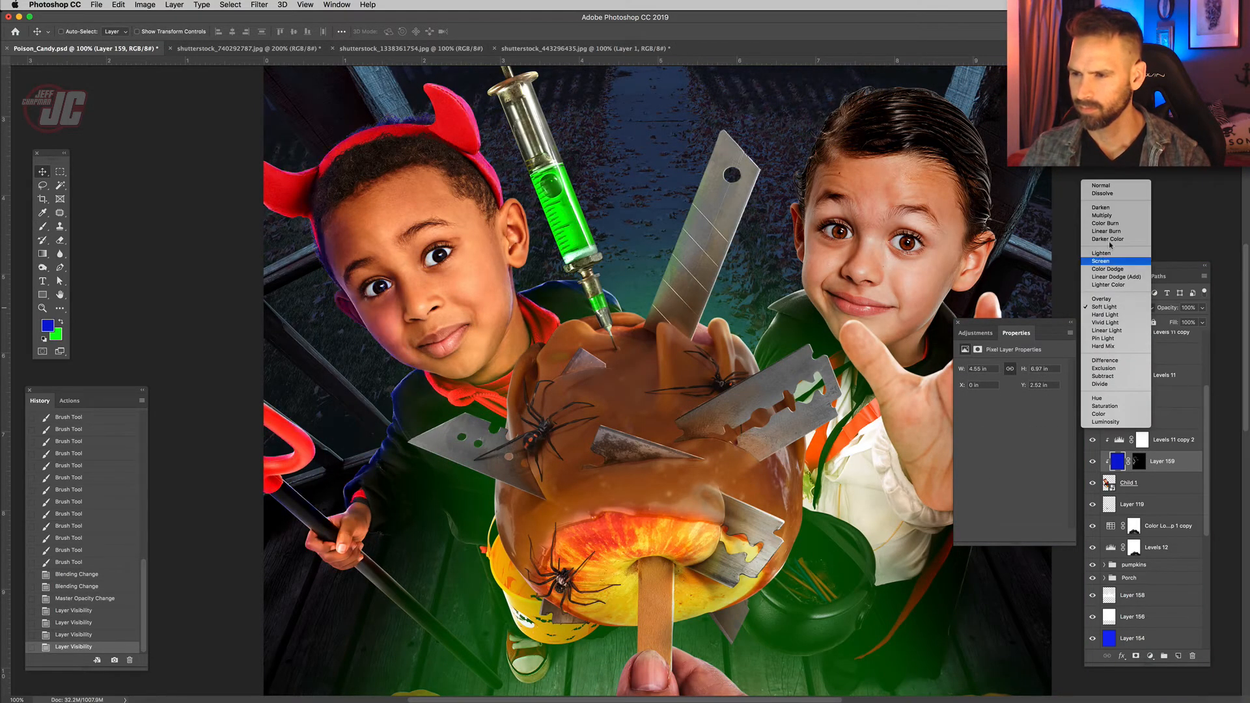
{"action": "left_click", "coordinate": [1101, 207]}
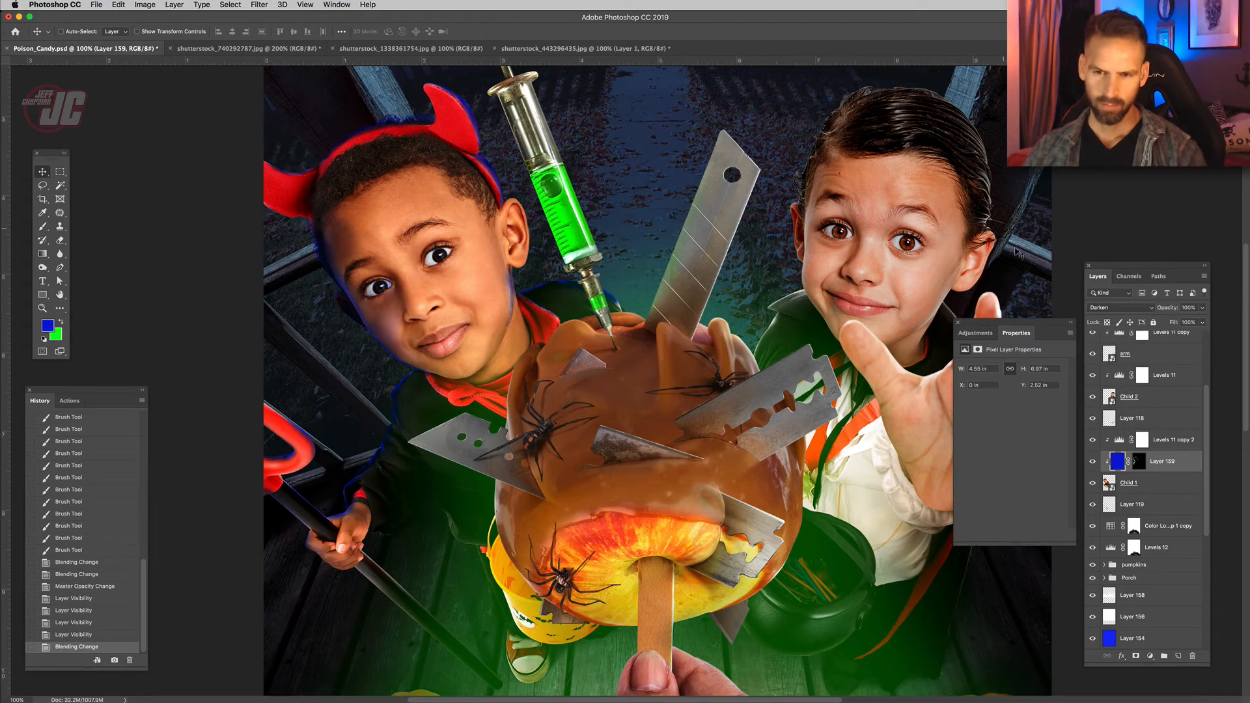
{"action": "left_click", "coordinate": [1151, 311]}
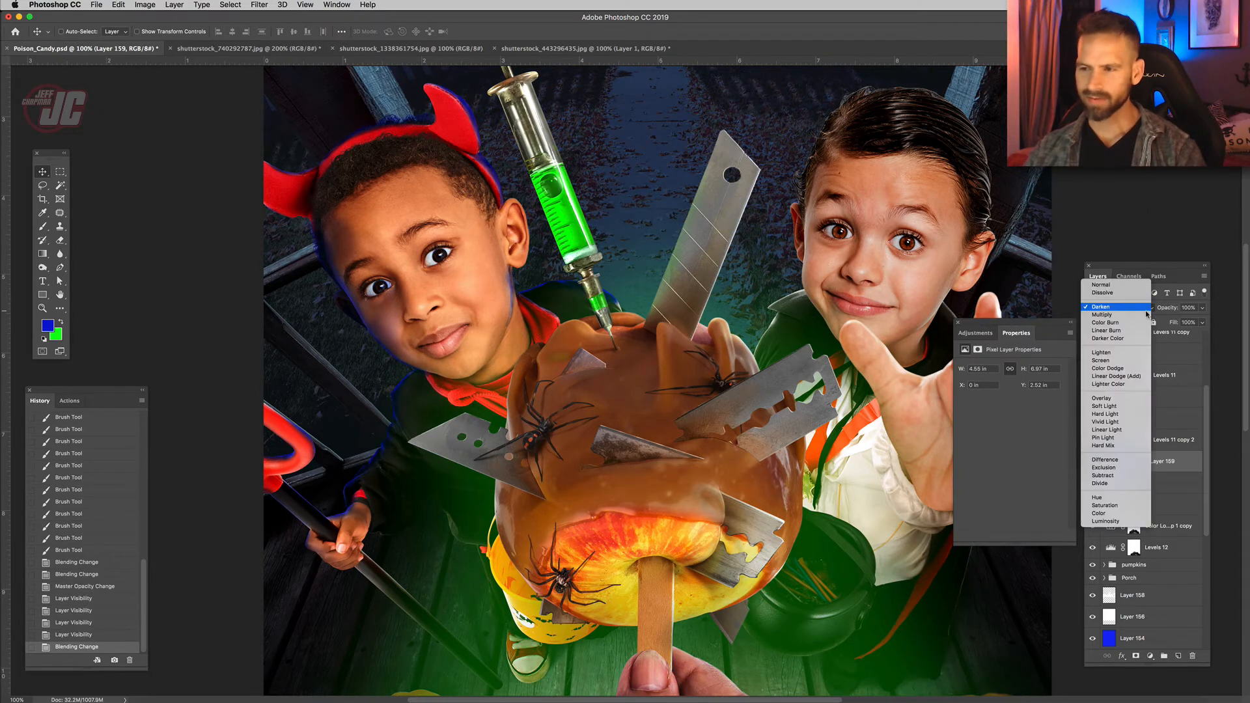
{"action": "left_click", "coordinate": [1114, 406]}
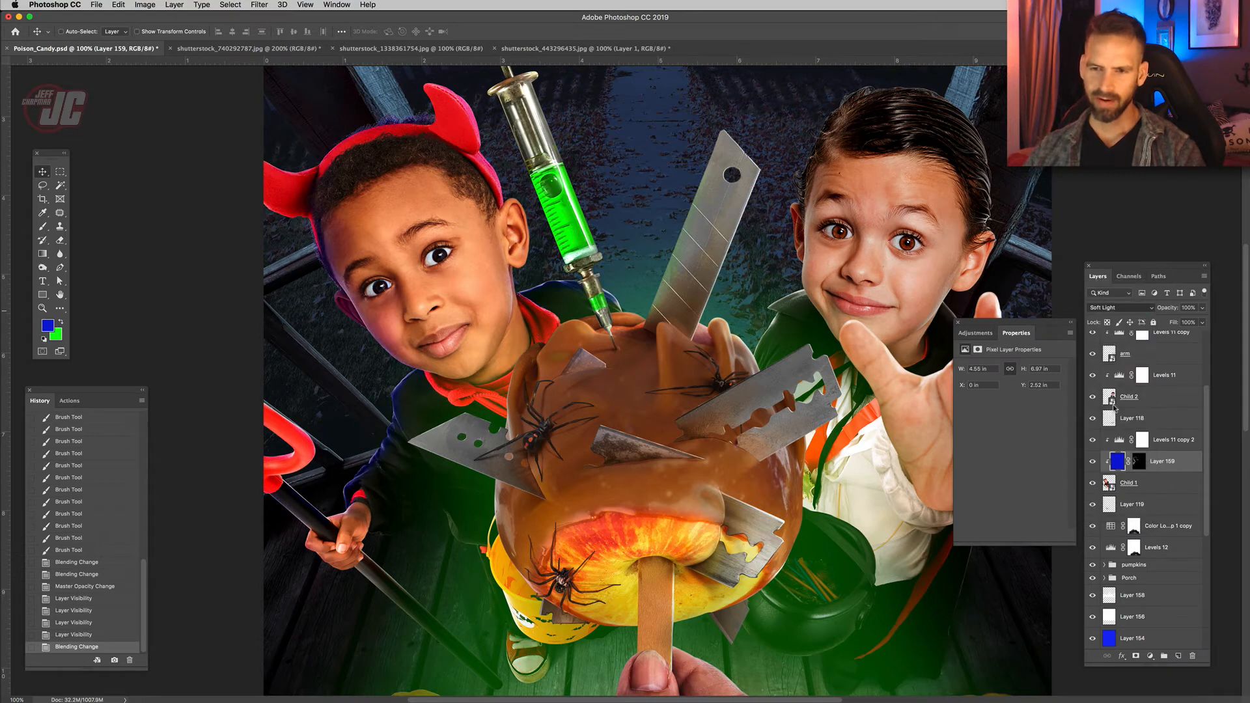
Toggle the blue rim layer's visibility to compare the child with and without the tint.
{"action": "left_click", "coordinate": [1092, 462]}
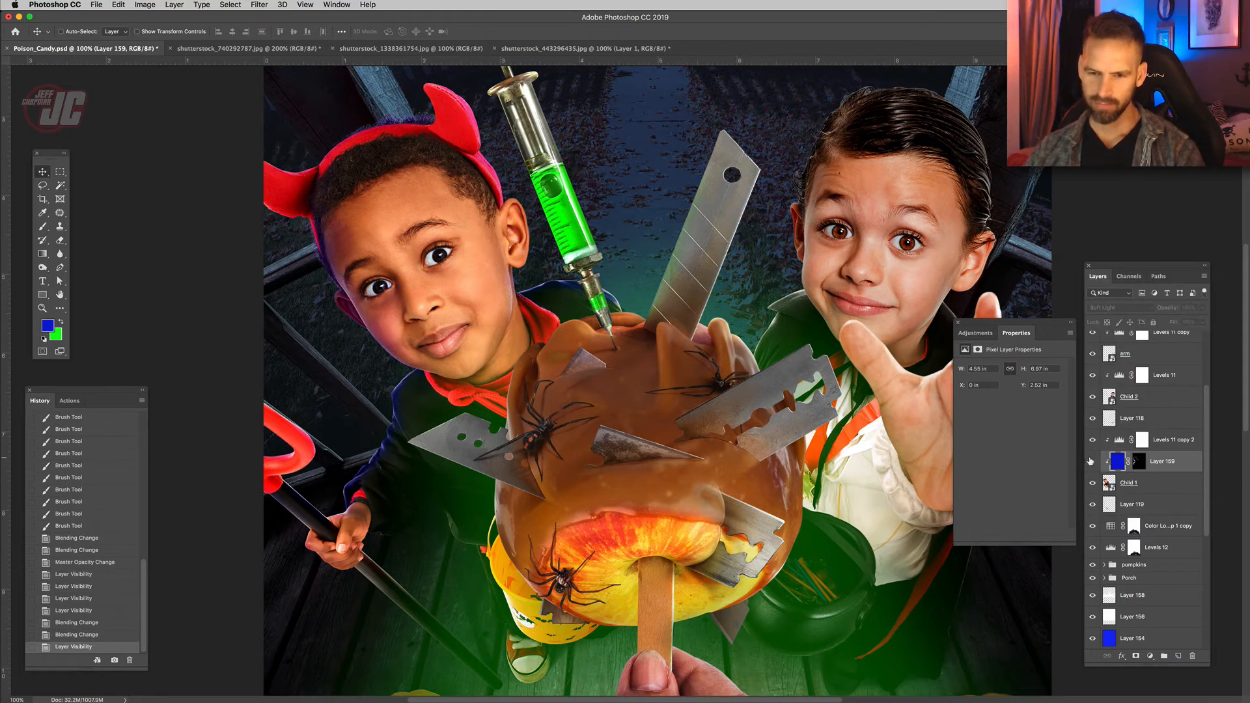
{"action": "left_click", "coordinate": [1092, 461]}
{"action": "left_click", "coordinate": [1094, 462]}
{"action": "left_click", "coordinate": [1094, 461]}
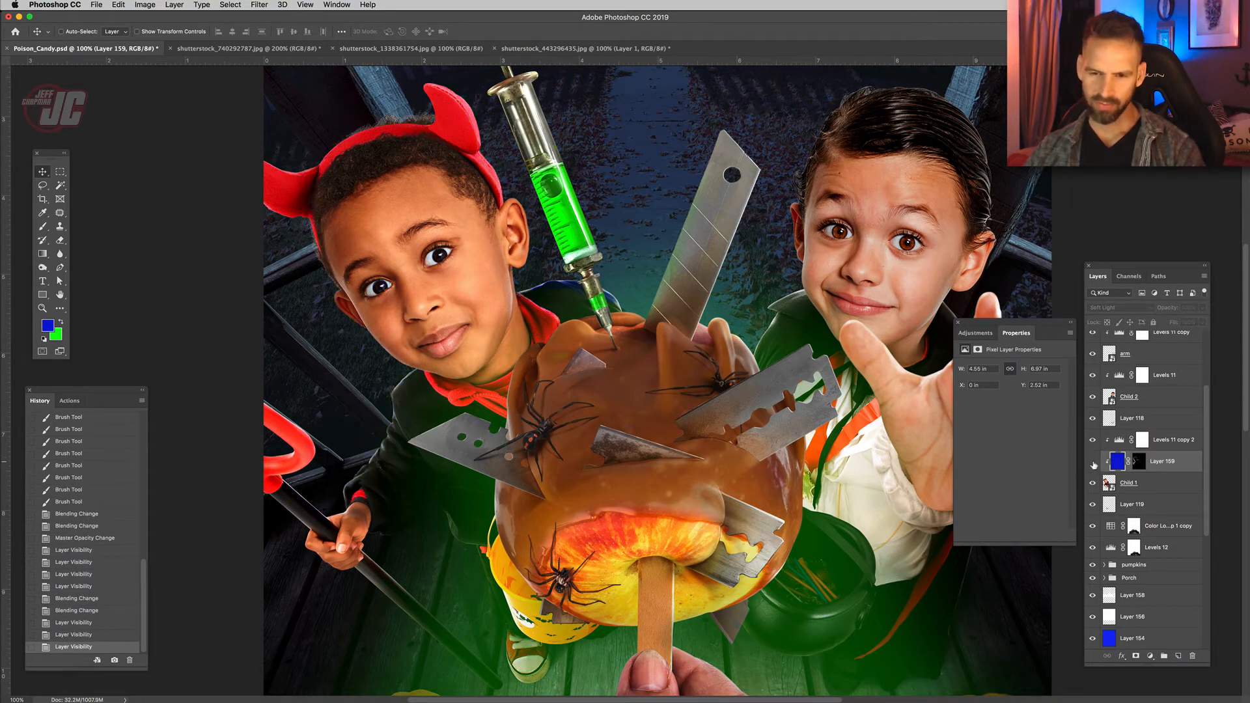
Show the blue rim layer and extend the rim along the Child 1 figure's horn, headband and outer temple.
{"action": "left_click", "coordinate": [1094, 462]}
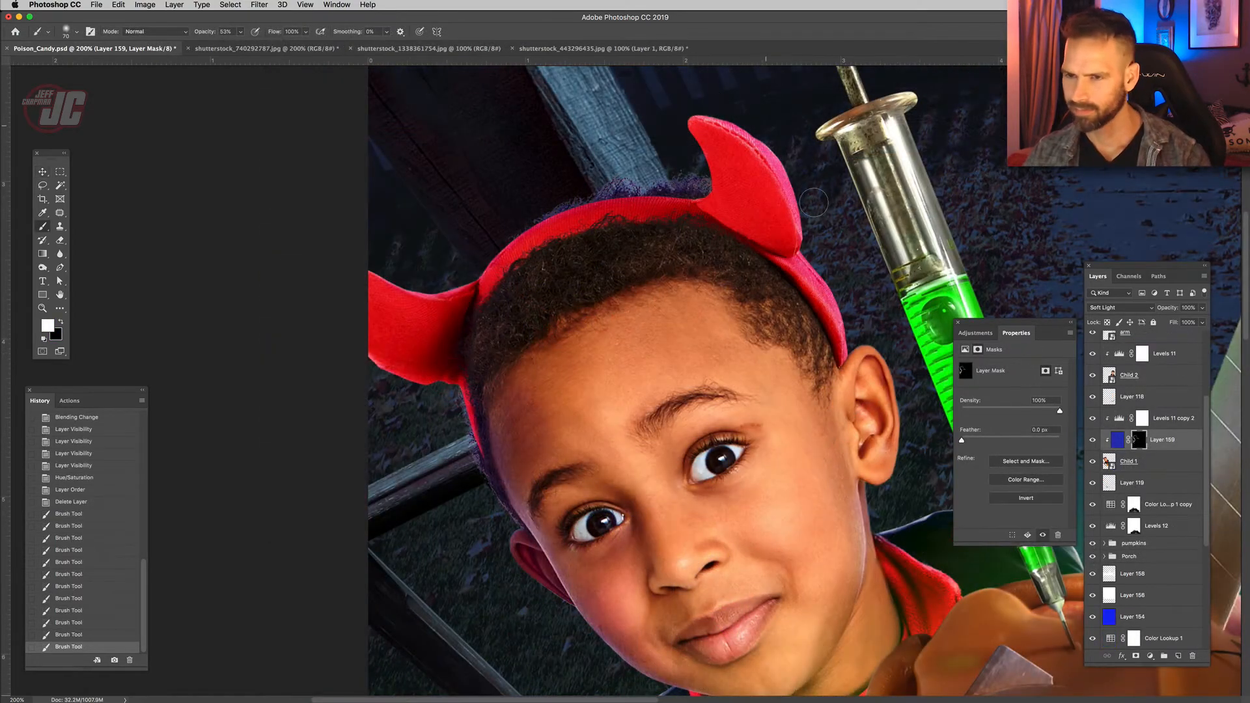
{"action": "left_click_drag", "start_coordinate": [814, 202], "coordinate": [784, 161]}
{"action": "left_click_drag", "start_coordinate": [829, 268], "coordinate": [773, 268]}
{"action": "left_click_drag", "start_coordinate": [476, 485], "coordinate": [424, 377]}
{"action": "left_click_drag", "start_coordinate": [452, 259], "coordinate": [475, 378]}
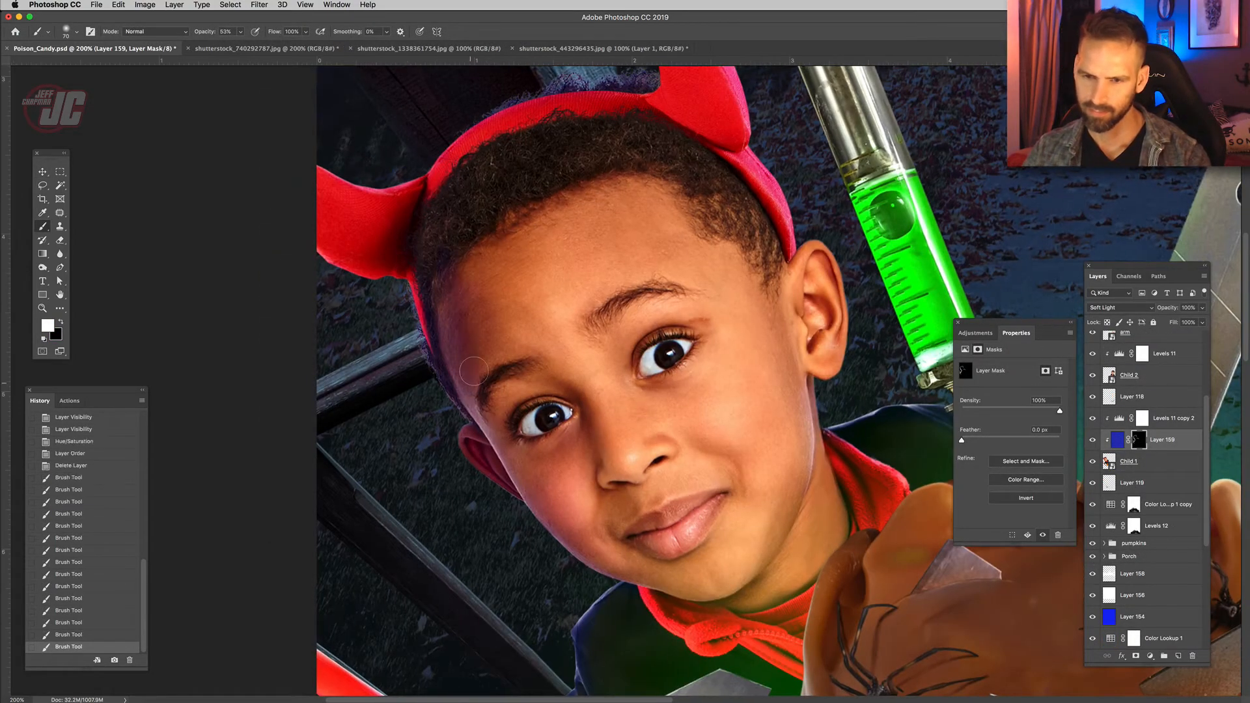
Undo the last mask stroke, lower the brush opacity to 14%, and build faint blue along the forehead edge and temple.
{"action": "key", "text": "super+z"}
{"action": "left_click", "coordinate": [241, 32]}
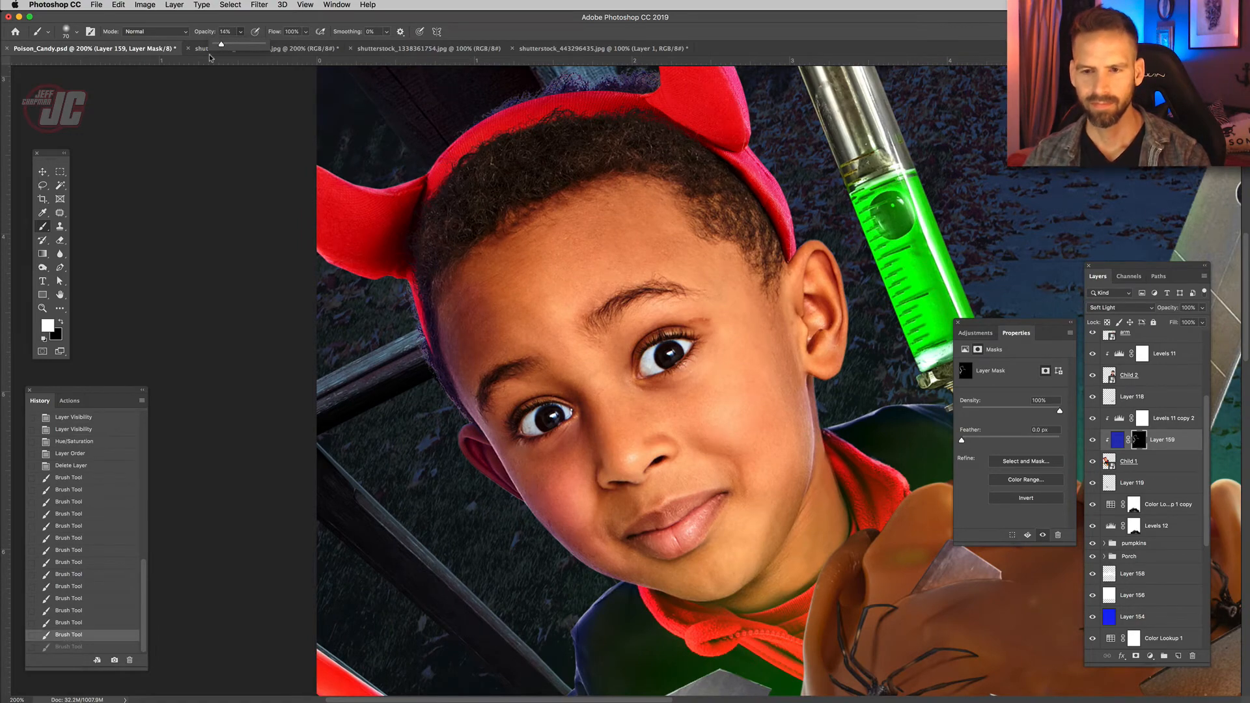
{"action": "mouse_move", "coordinate": [453, 270]}
{"action": "left_mouse_down"}
{"action": "mouse_move", "coordinate": [409, 175]}
{"action": "mouse_move", "coordinate": [409, 228]}
{"action": "left_mouse_up"}
{"action": "left_click_drag", "start_coordinate": [388, 150], "coordinate": [428, 264]}
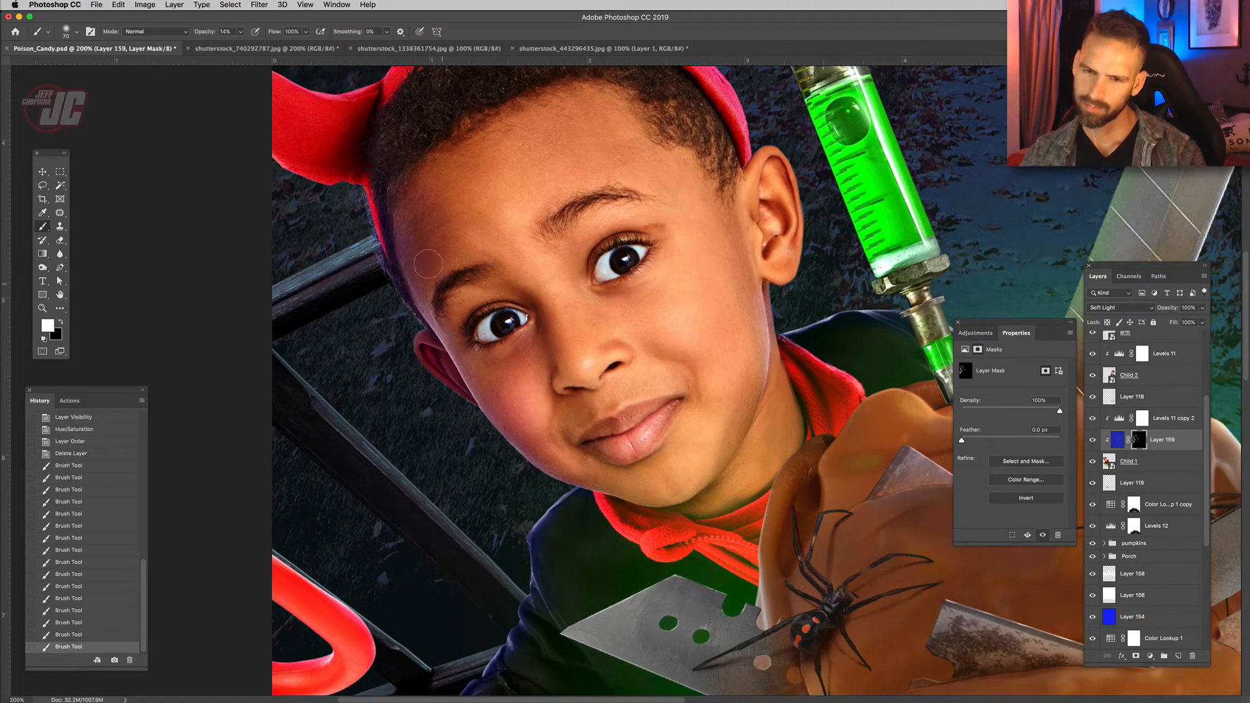
{"action": "left_click_drag", "start_coordinate": [411, 321], "coordinate": [401, 272]}
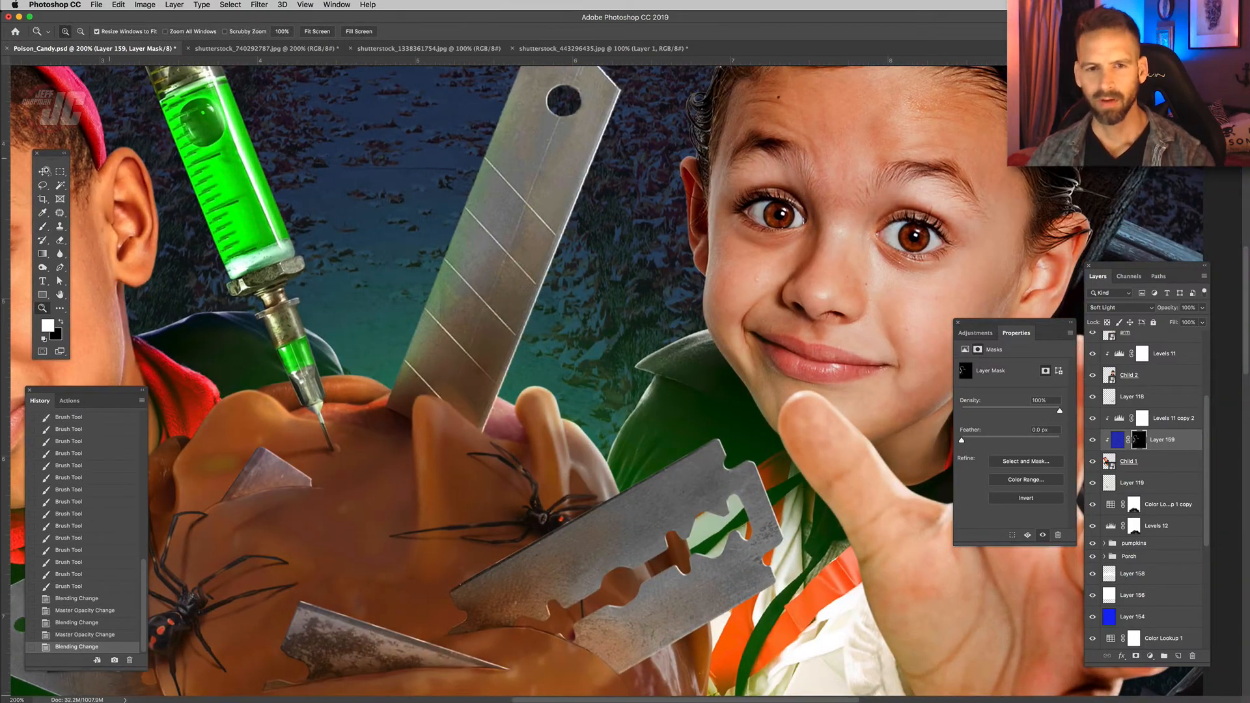
Duplicate the masked blue rim layer, clip it above Child 2, and reveal blue along that child's outer ear and cheek.
{"action": "left_click", "coordinate": [45, 171]}
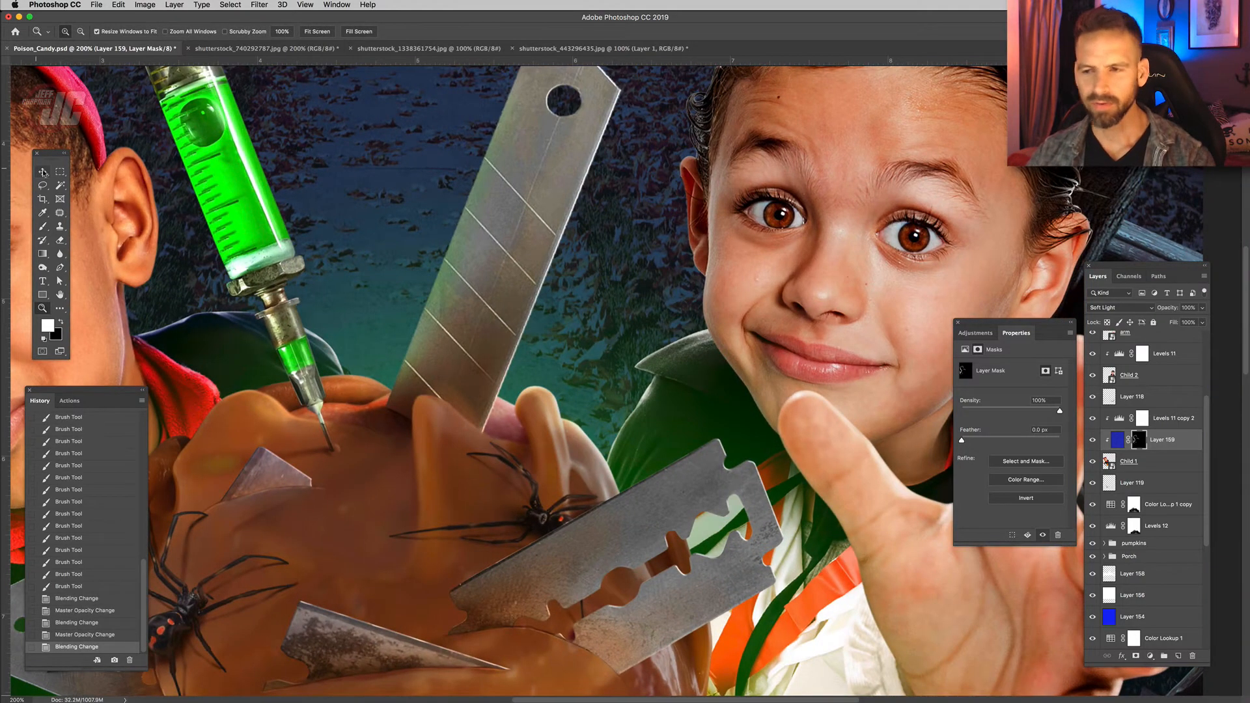
{"action": "left_click_drag", "start_coordinate": [811, 294], "coordinate": [674, 363]}
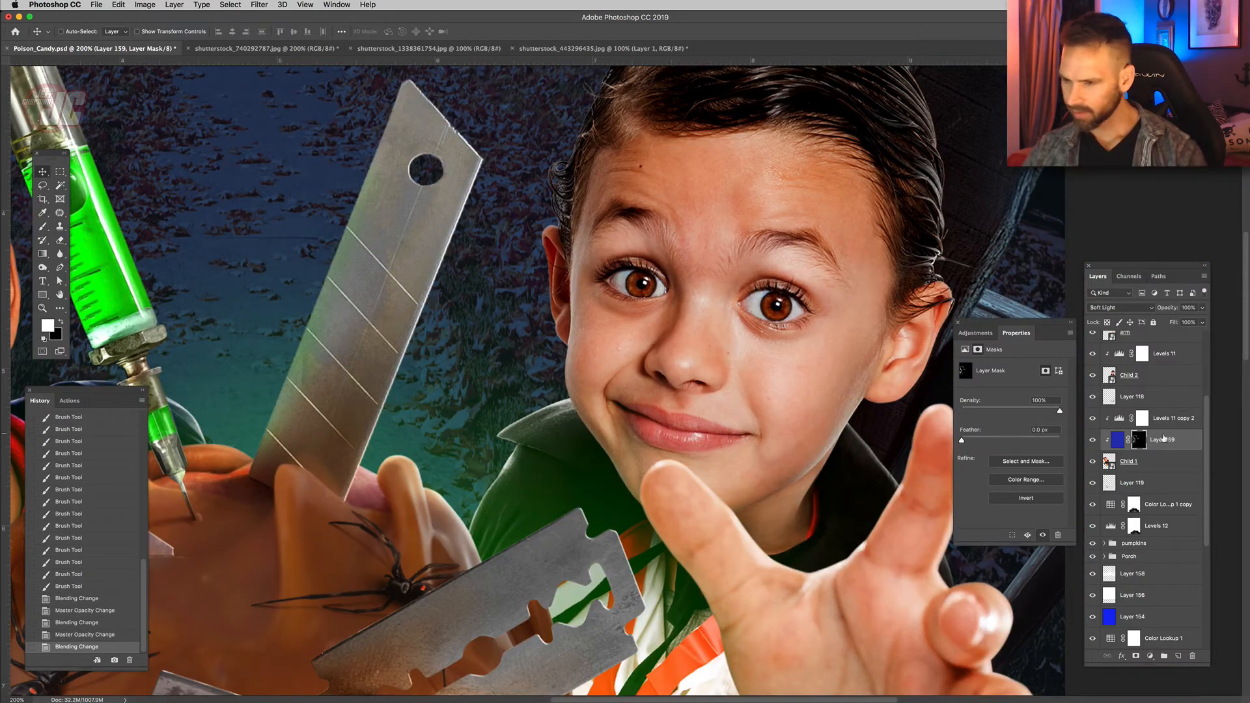
{"action": "left_click_drag", "start_coordinate": [1185, 441], "coordinate": [1159, 366]}
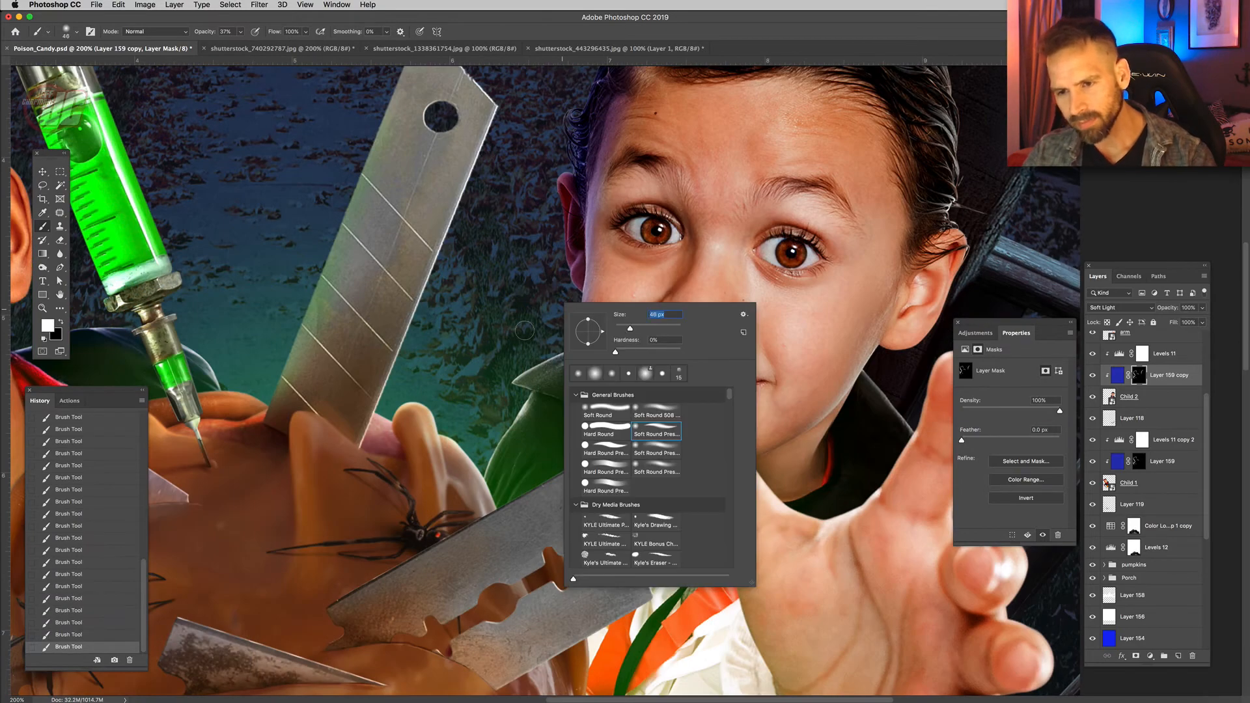
{"action": "left_click", "coordinate": [549, 345]}
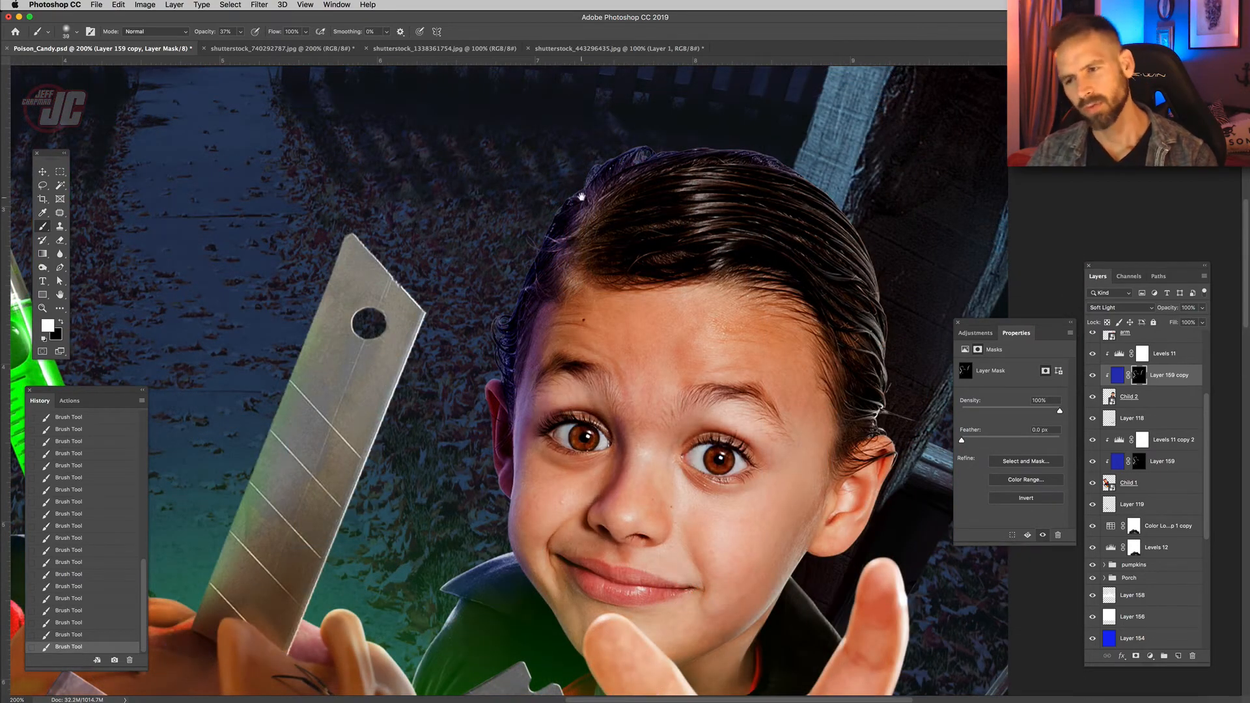
Set the soft brush to 134 px and reveal the blue rim along Child 2's far-side hair and jaw.
{"action": "mouse_move", "coordinate": [774, 204]}
{"action": "left_mouse_down"}
{"action": "mouse_move", "coordinate": [580, 174]}
{"action": "mouse_move", "coordinate": [603, 182]}
{"action": "left_mouse_up"}
{"action": "right_click", "coordinate": [721, 208]}
{"action": "left_click_drag", "start_coordinate": [789, 232], "coordinate": [812, 232]}
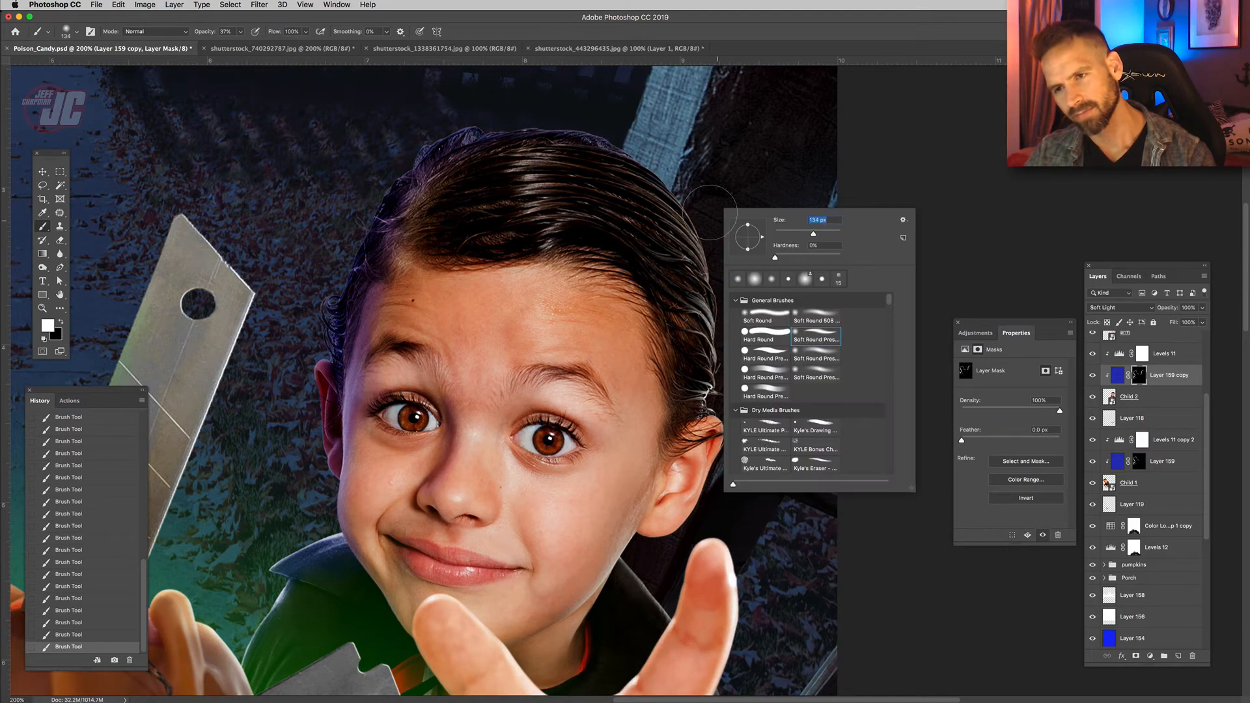
{"action": "key", "text": "Return"}
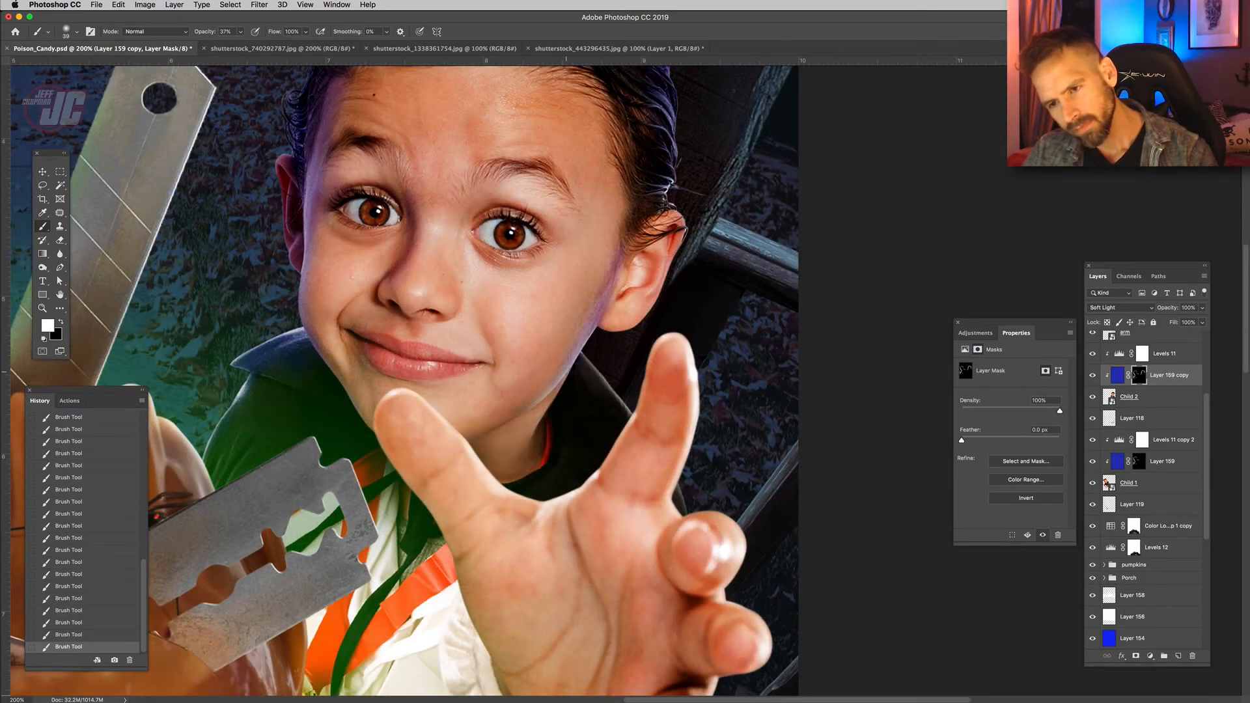
{"action": "left_click_drag", "start_coordinate": [534, 407], "coordinate": [540, 416]}
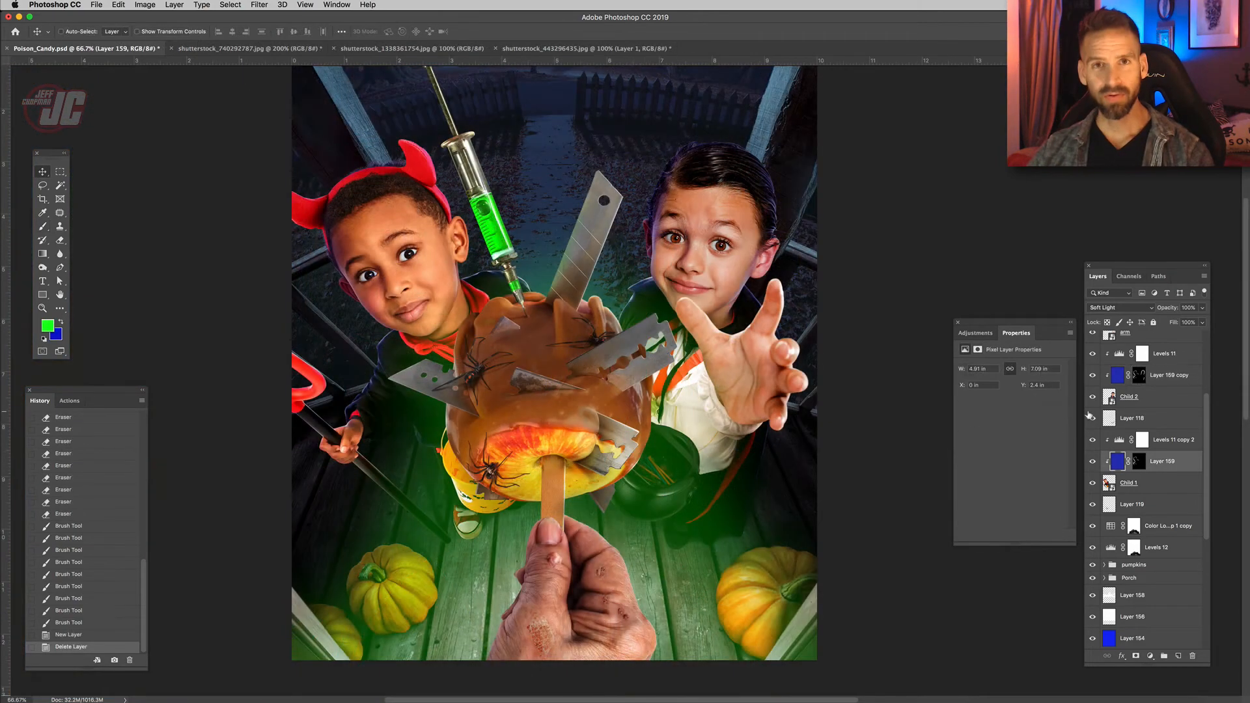
Add a bright green Soft Light layer clipped above Child 1's blue rim layer, and hide it with a black mask.
{"action": "left_click", "coordinate": [1178, 657]}
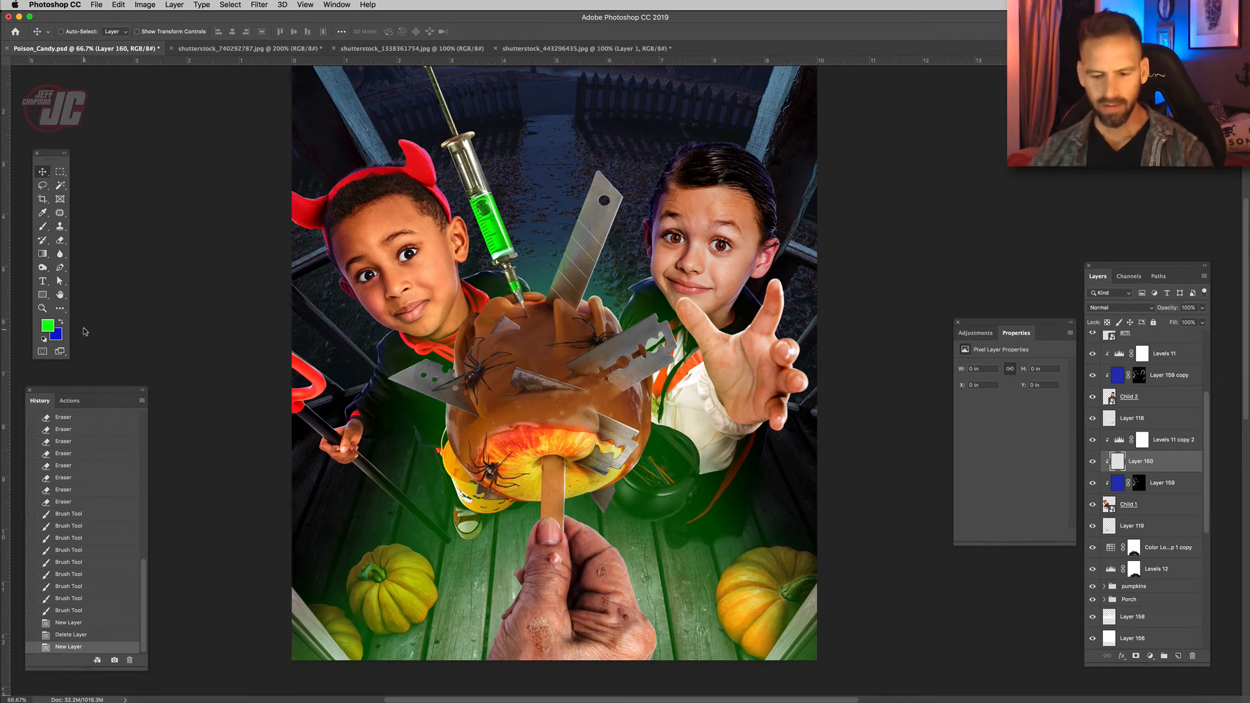
{"action": "key", "text": "alt+BackSpace"}
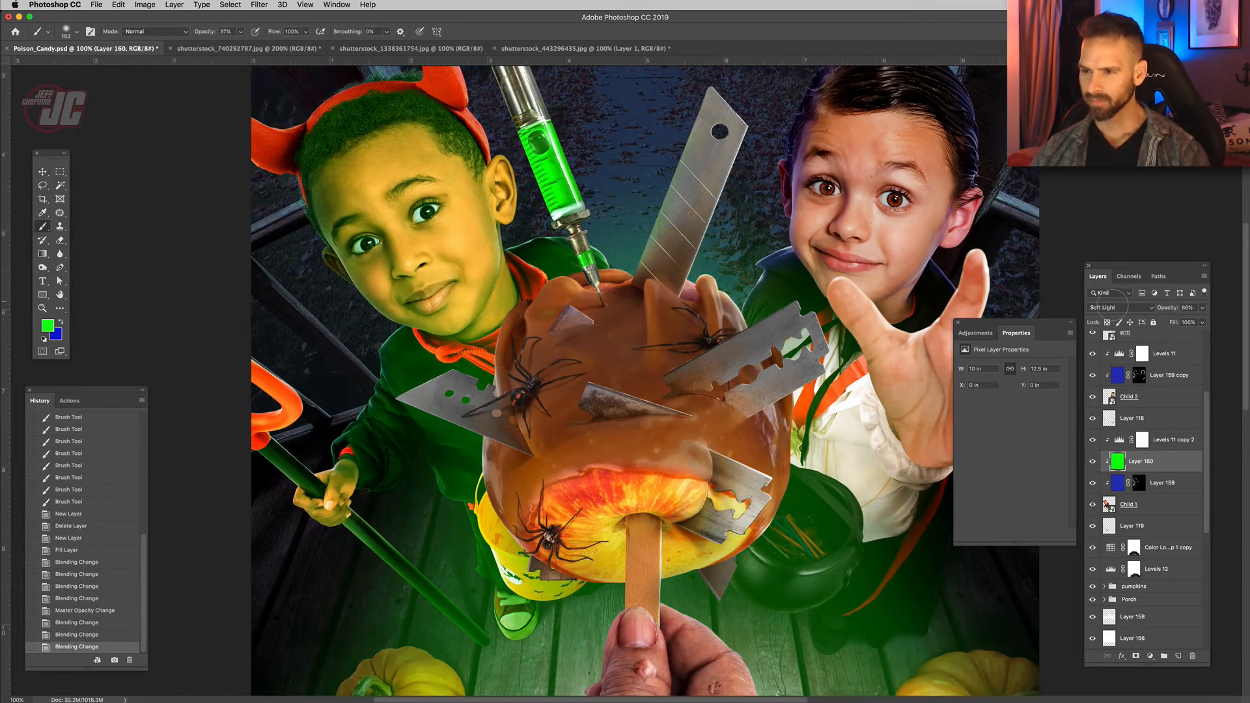
{"action": "left_click", "coordinate": [1119, 307]}
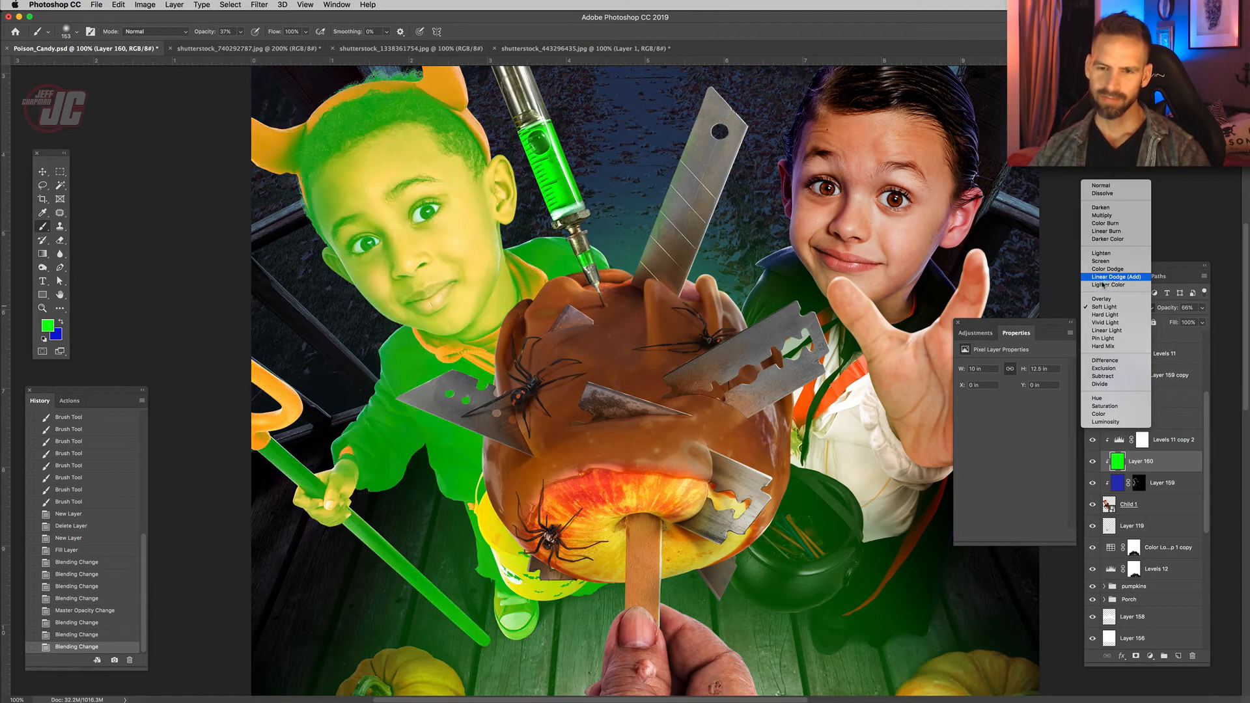
{"action": "left_click", "coordinate": [1136, 658]}
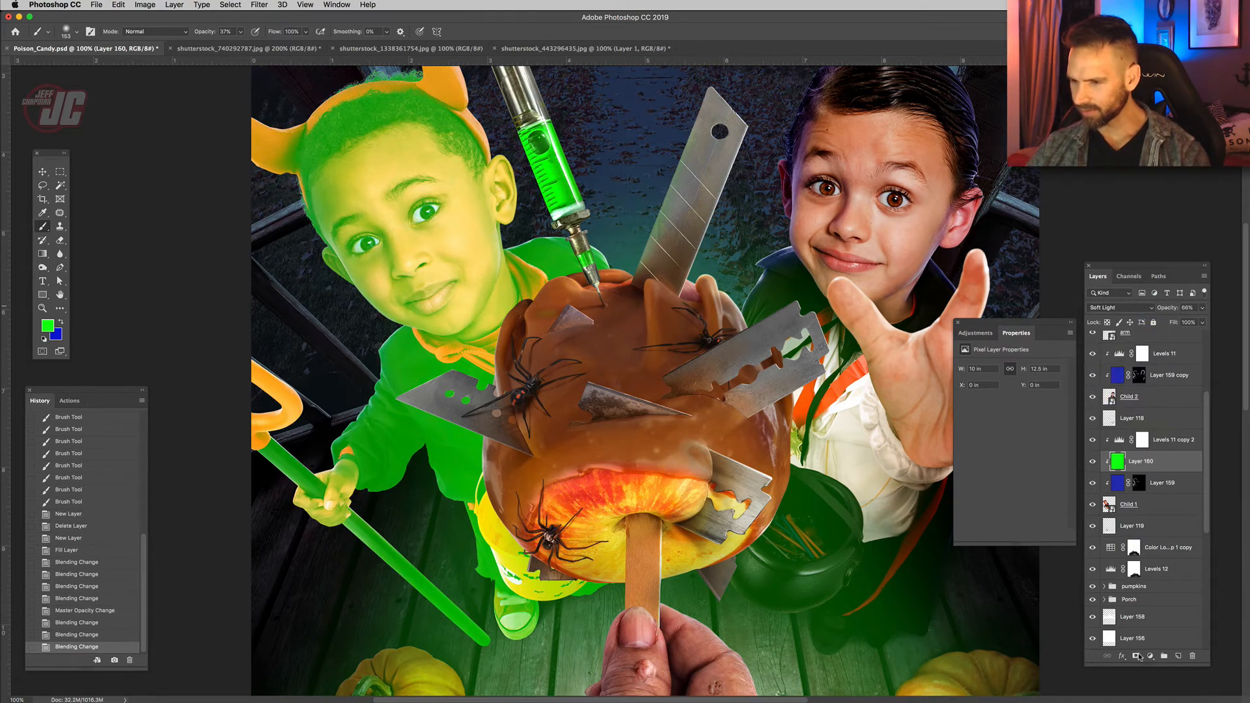
{"action": "left_click", "coordinate": [1137, 656]}
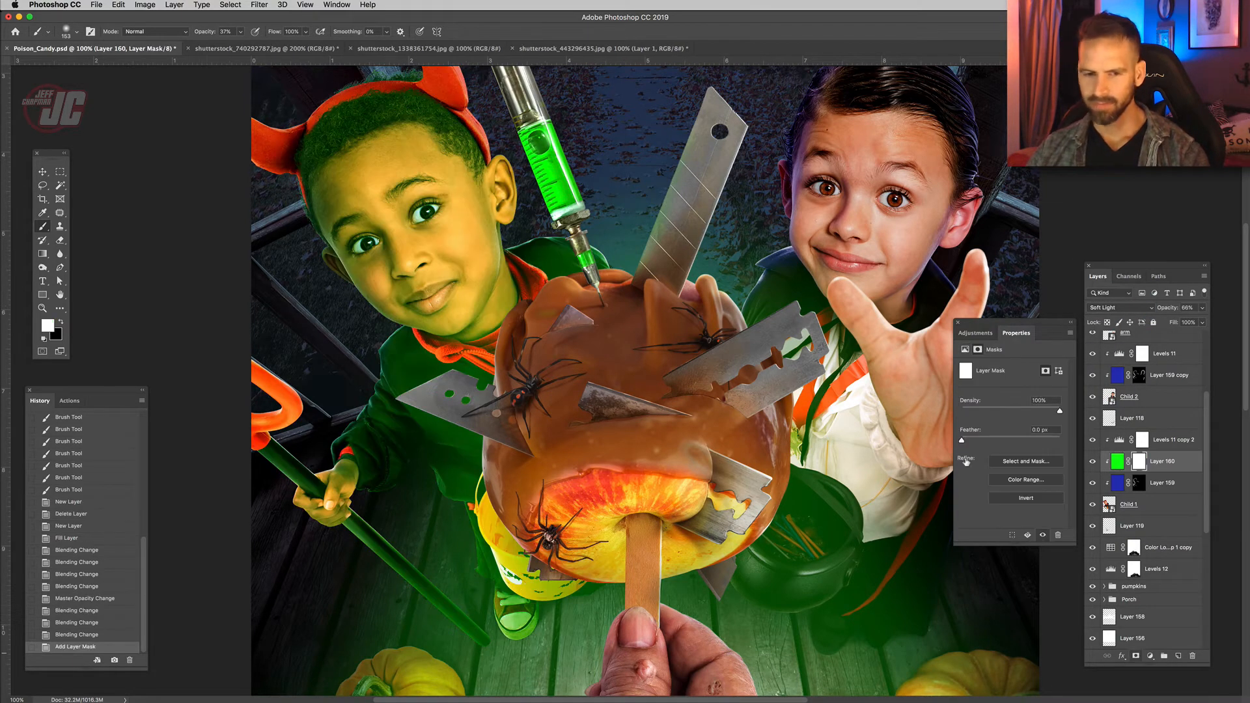
{"action": "key", "text": "alt+BackSpace"}
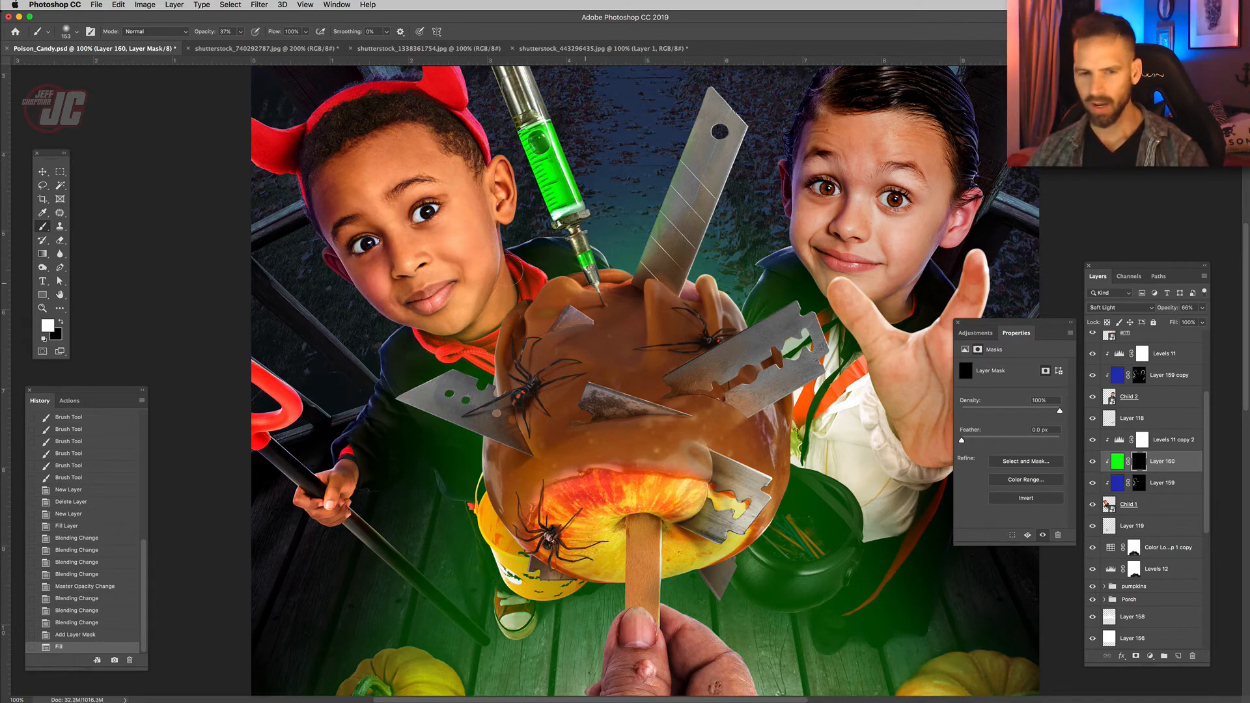
Reveal the green glow across Child 1's face, and set the green layer to Linear Dodge (Add) at 41% opacity.
{"action": "left_click", "coordinate": [43, 308]}
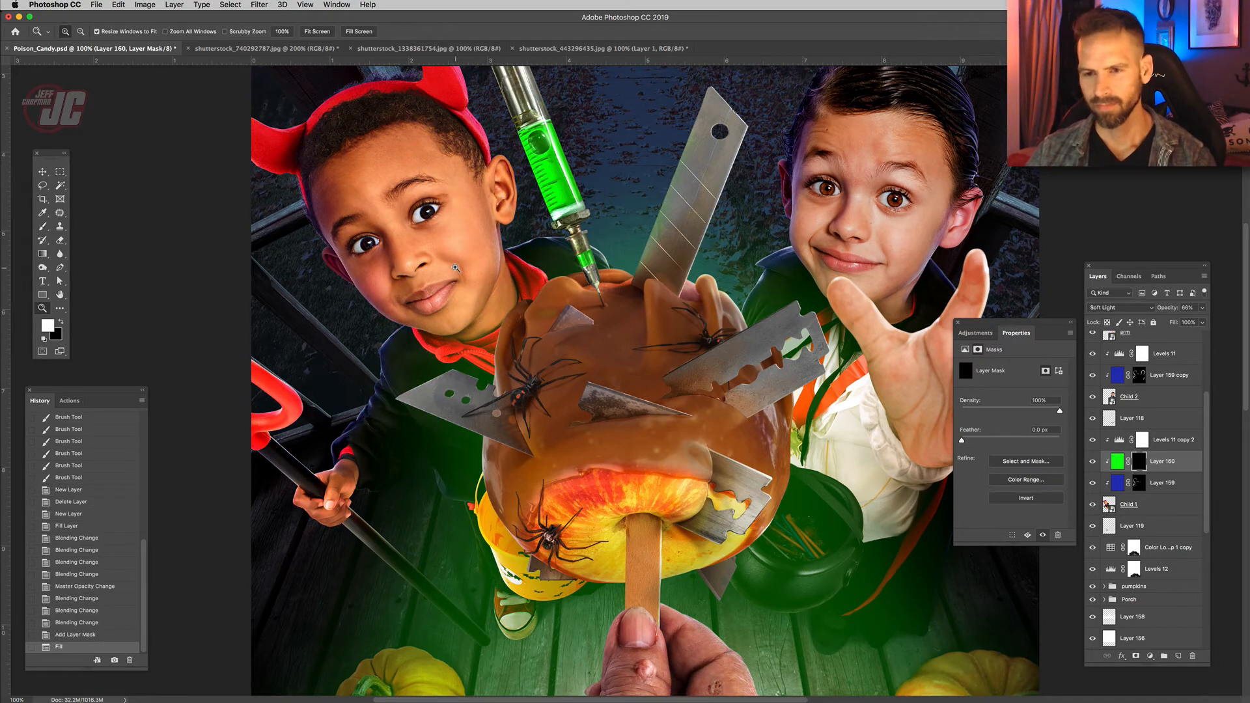
{"action": "left_click", "coordinate": [456, 267]}
{"action": "left_click", "coordinate": [42, 227]}
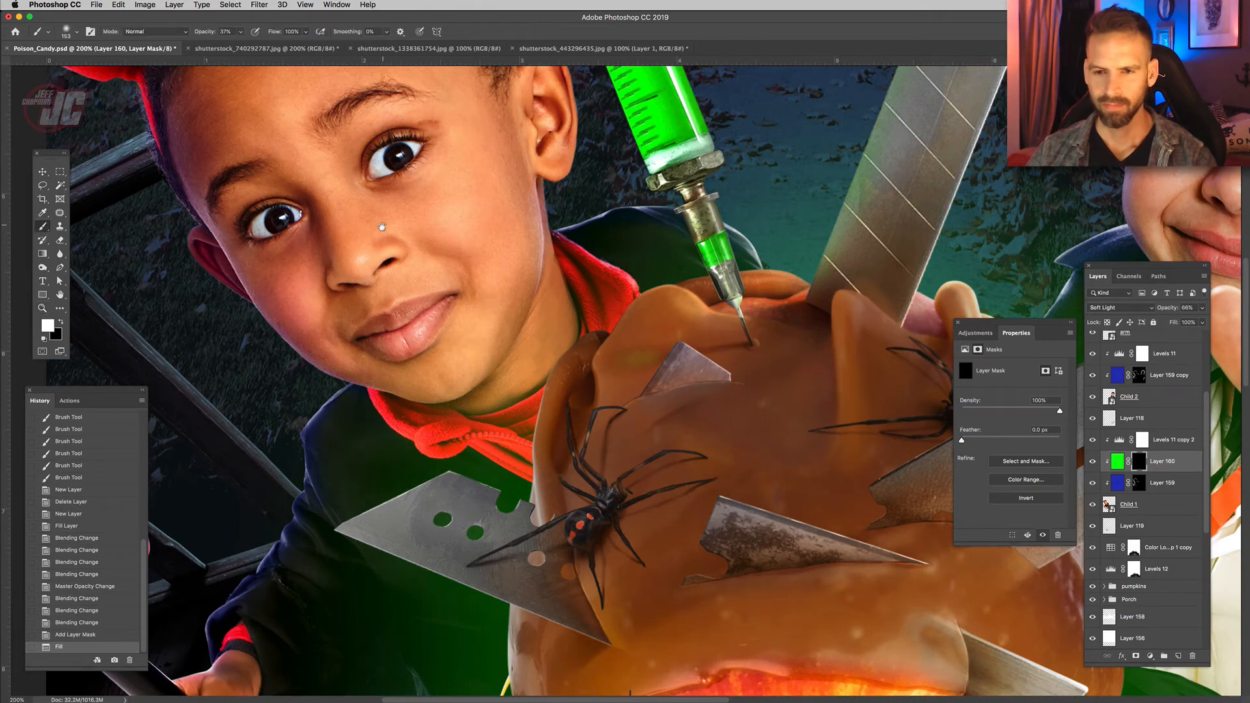
{"action": "left_click_drag", "start_coordinate": [382, 227], "coordinate": [418, 379]}
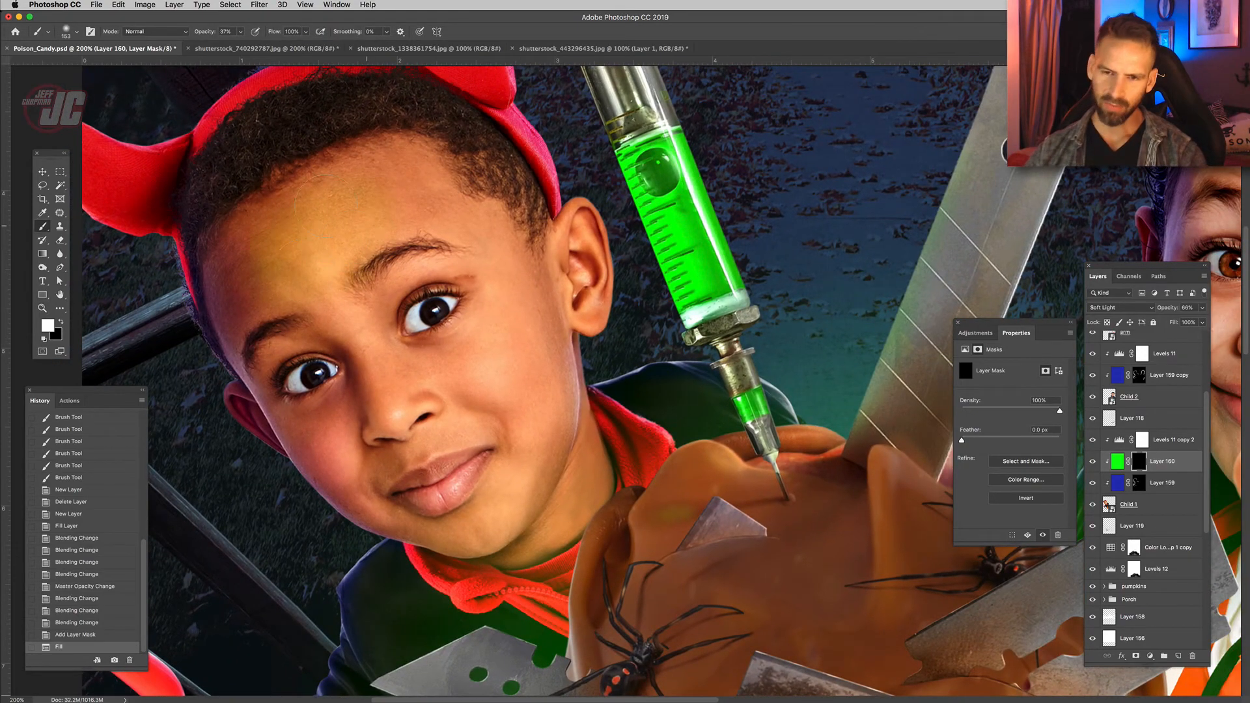
{"action": "mouse_move", "coordinate": [284, 245]}
{"action": "left_mouse_down"}
{"action": "mouse_move", "coordinate": [363, 308]}
{"action": "mouse_move", "coordinate": [384, 390]}
{"action": "mouse_move", "coordinate": [443, 443]}
{"action": "left_mouse_up"}
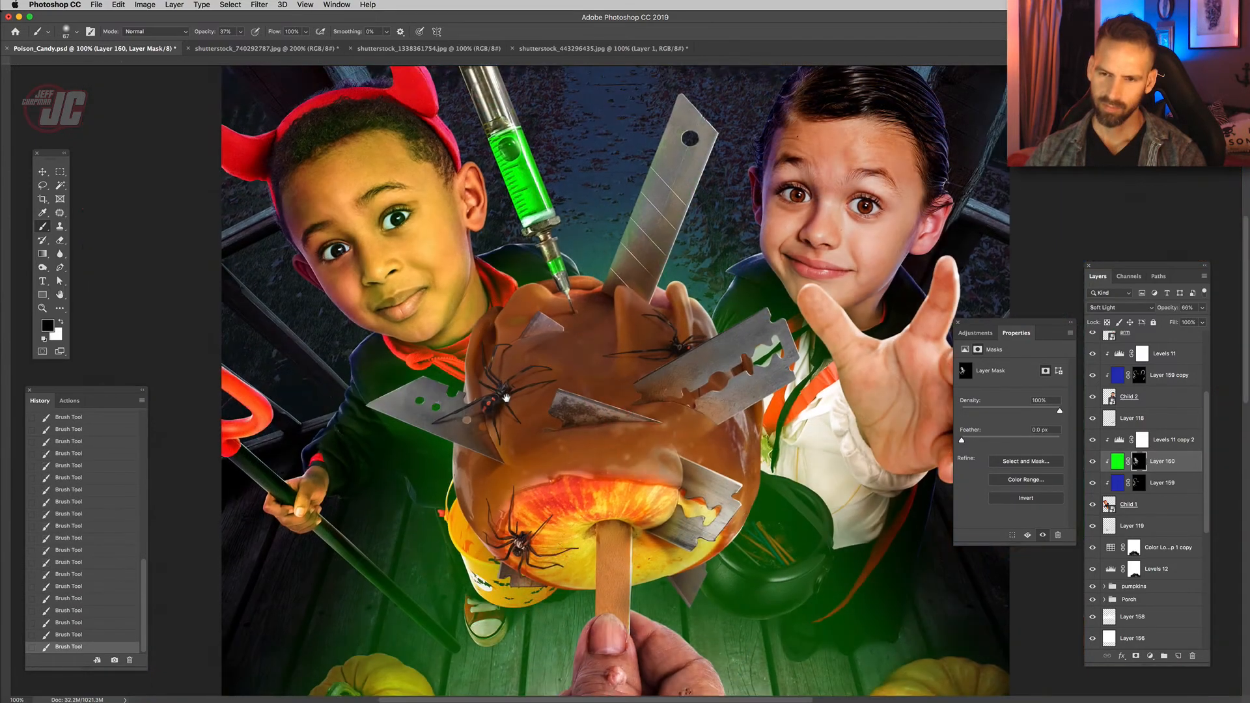
{"action": "key", "text": "ctrl+r"}
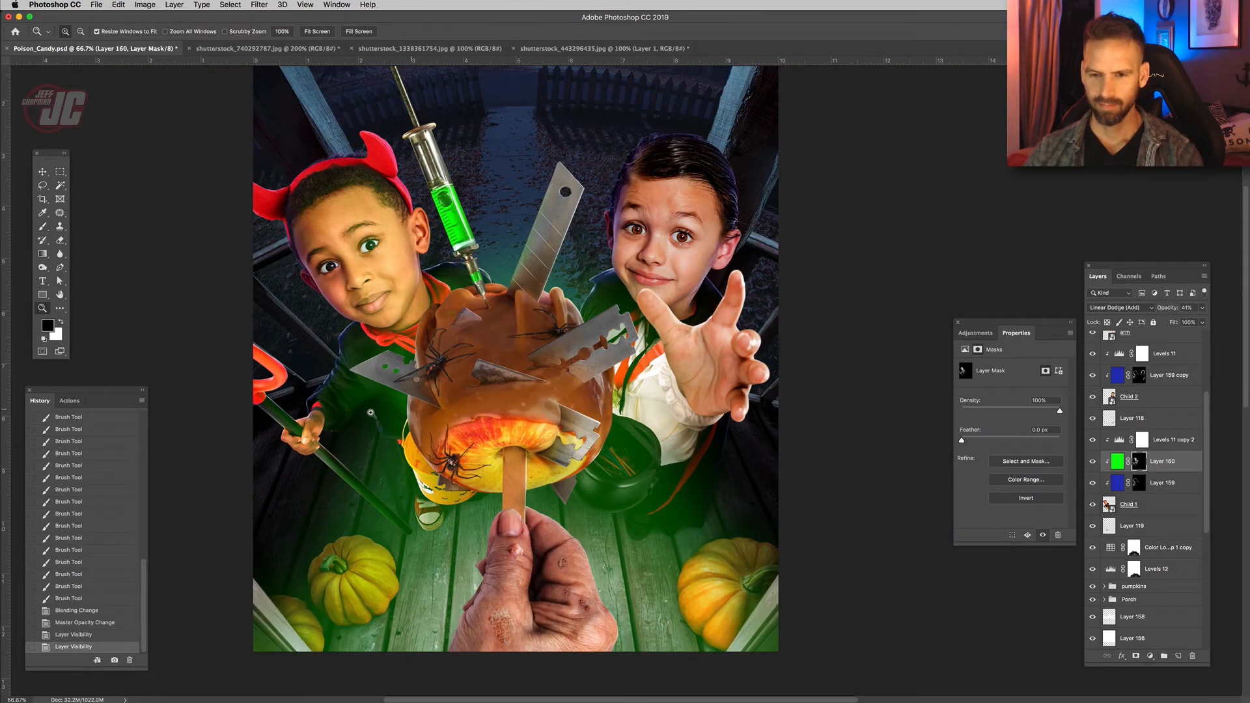
Paint white on the green layer's mask to reveal glow over Child 1's shoulder and chest.
{"action": "left_click", "coordinate": [382, 399]}
{"action": "left_click", "coordinate": [47, 226]}
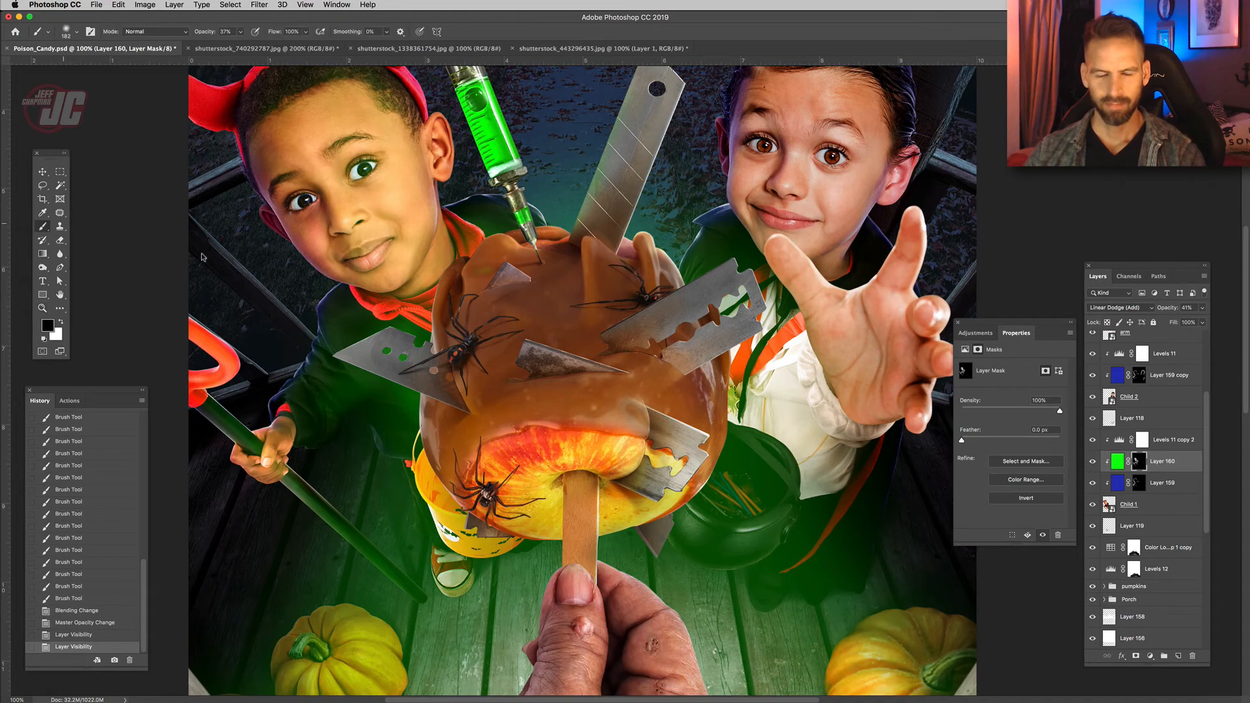
{"action": "right_click", "coordinate": [519, 304]}
{"action": "key", "text": "Escape"}
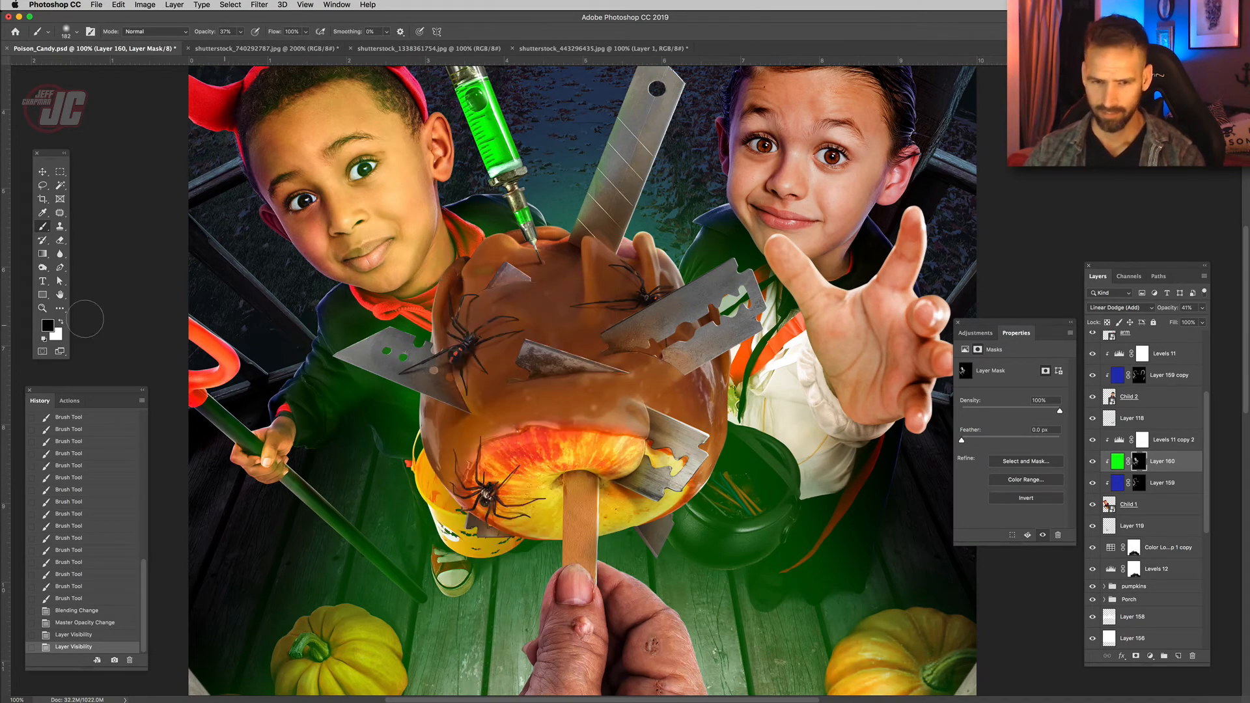
{"action": "left_click", "coordinate": [61, 322]}
{"action": "mouse_move", "coordinate": [364, 327]}
{"action": "left_mouse_down"}
{"action": "mouse_move", "coordinate": [352, 323]}
{"action": "mouse_move", "coordinate": [393, 329]}
{"action": "left_mouse_up"}
{"action": "mouse_move", "coordinate": [348, 355]}
{"action": "left_mouse_down"}
{"action": "mouse_move", "coordinate": [334, 397]}
{"action": "mouse_move", "coordinate": [361, 326]}
{"action": "left_mouse_up"}
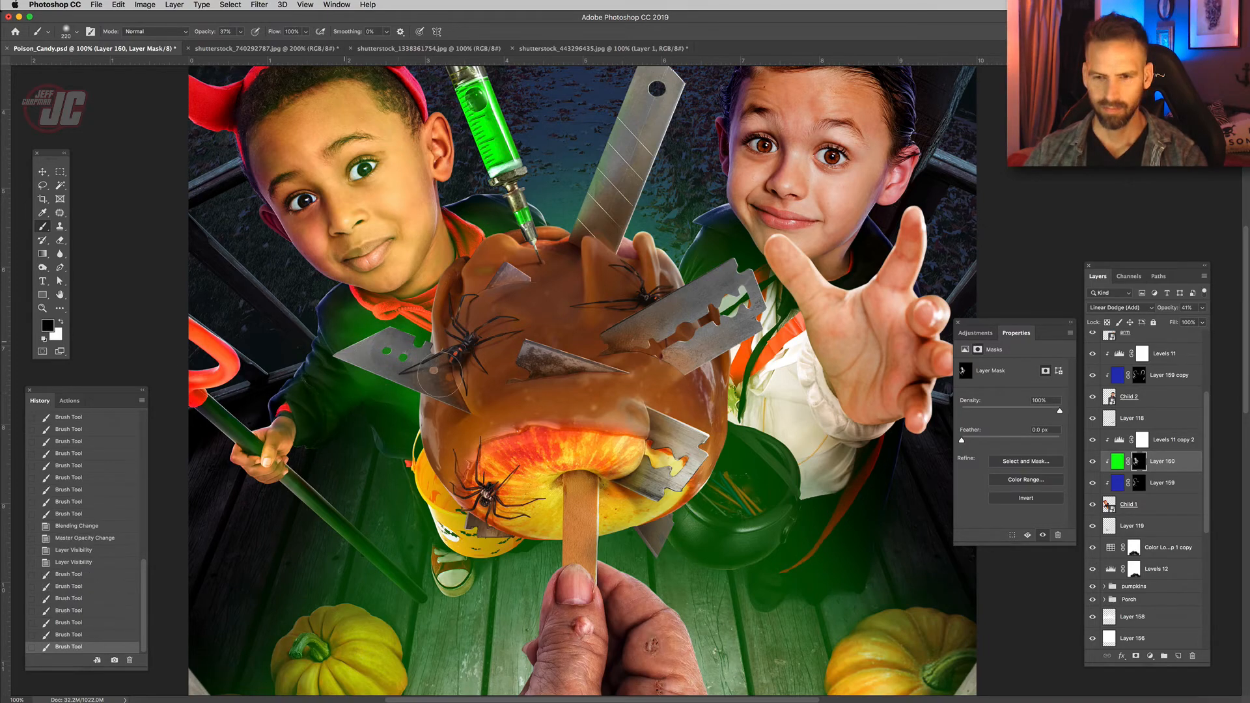
Paint black with a soft 220 px brush on the green layer's mask to reduce the glow on Child 1's costume and near the bucket.
{"action": "mouse_move", "coordinate": [483, 391]}
{"action": "left_mouse_down"}
{"action": "mouse_move", "coordinate": [334, 308]}
{"action": "mouse_move", "coordinate": [413, 401]}
{"action": "mouse_move", "coordinate": [391, 377]}
{"action": "left_mouse_up"}
{"action": "right_click", "coordinate": [351, 358]}
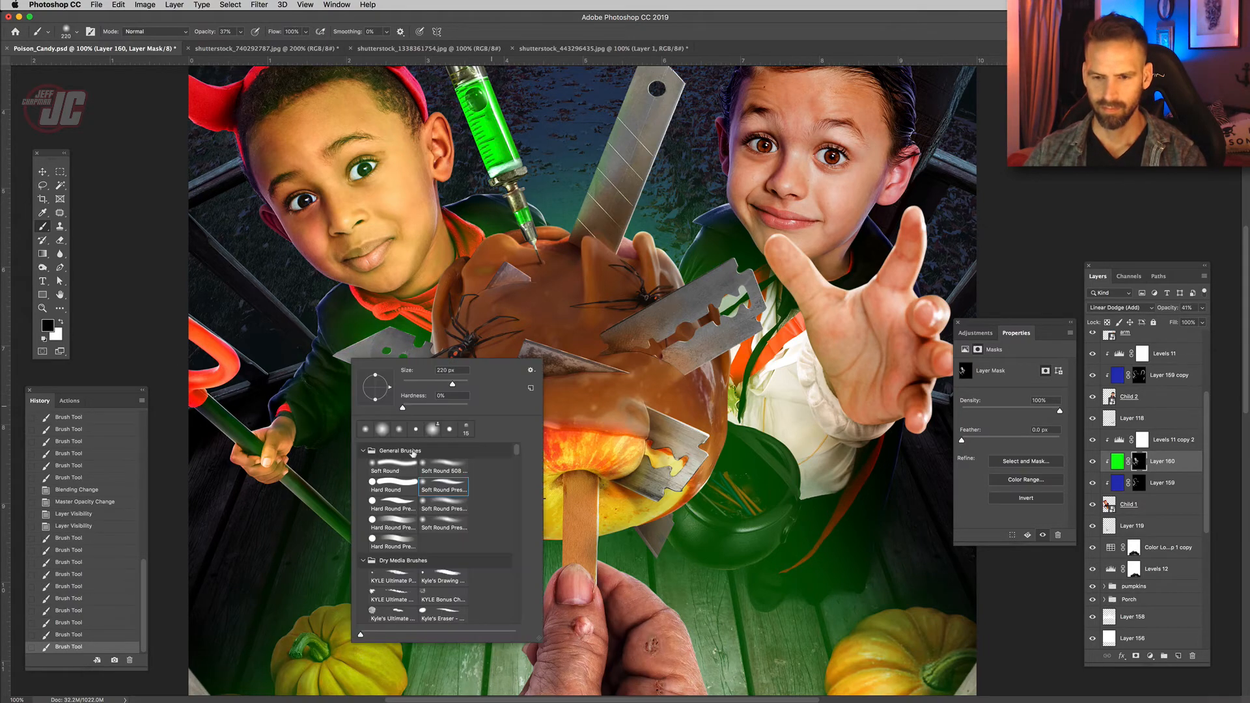
{"action": "key", "text": "Escape"}
{"action": "left_click_drag", "start_coordinate": [328, 347], "coordinate": [356, 348]}
{"action": "mouse_move", "coordinate": [456, 329]}
{"action": "left_mouse_down"}
{"action": "mouse_move", "coordinate": [479, 366]}
{"action": "mouse_move", "coordinate": [437, 343]}
{"action": "mouse_move", "coordinate": [447, 361]}
{"action": "mouse_move", "coordinate": [421, 381]}
{"action": "mouse_move", "coordinate": [488, 428]}
{"action": "mouse_move", "coordinate": [396, 379]}
{"action": "left_mouse_up"}
{"action": "left_click_drag", "start_coordinate": [431, 523], "coordinate": [414, 504]}
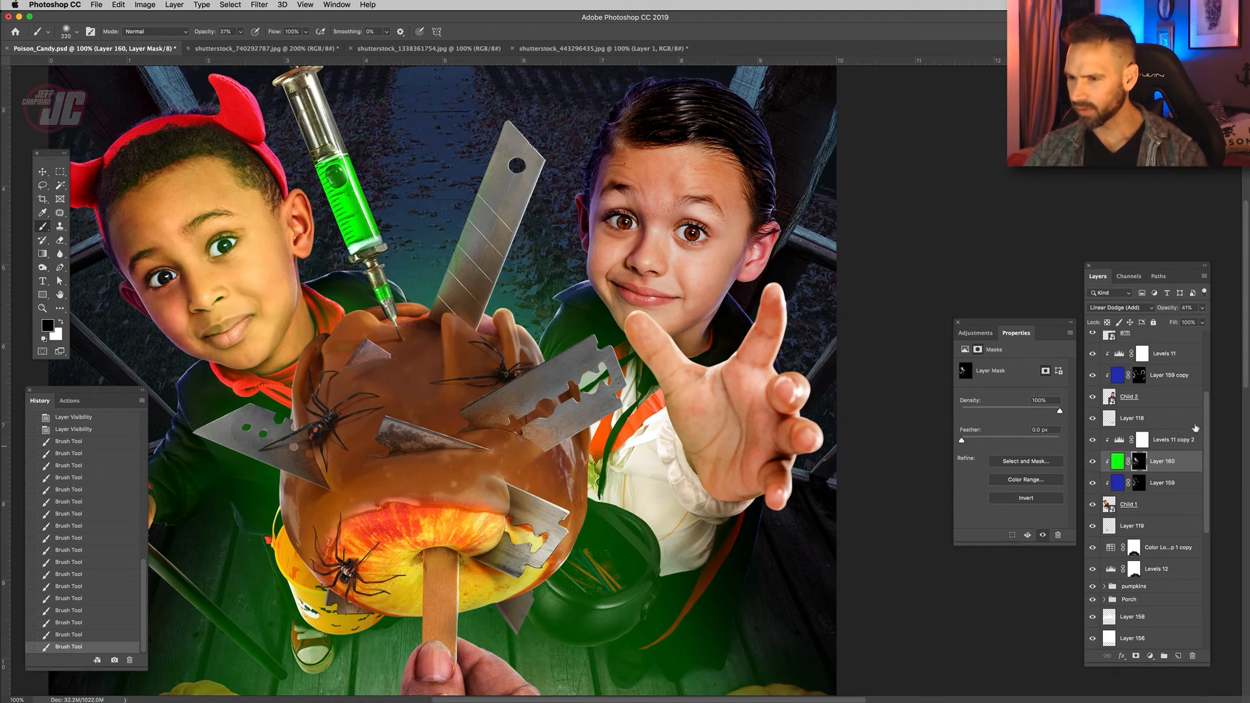
Duplicate the masked green glow layer and clip the copy directly above Child 2.
{"action": "left_click", "coordinate": [1165, 408]}
{"action": "left_click", "coordinate": [1167, 463]}
{"action": "left_click_drag", "start_coordinate": [1180, 462], "coordinate": [1187, 396]}
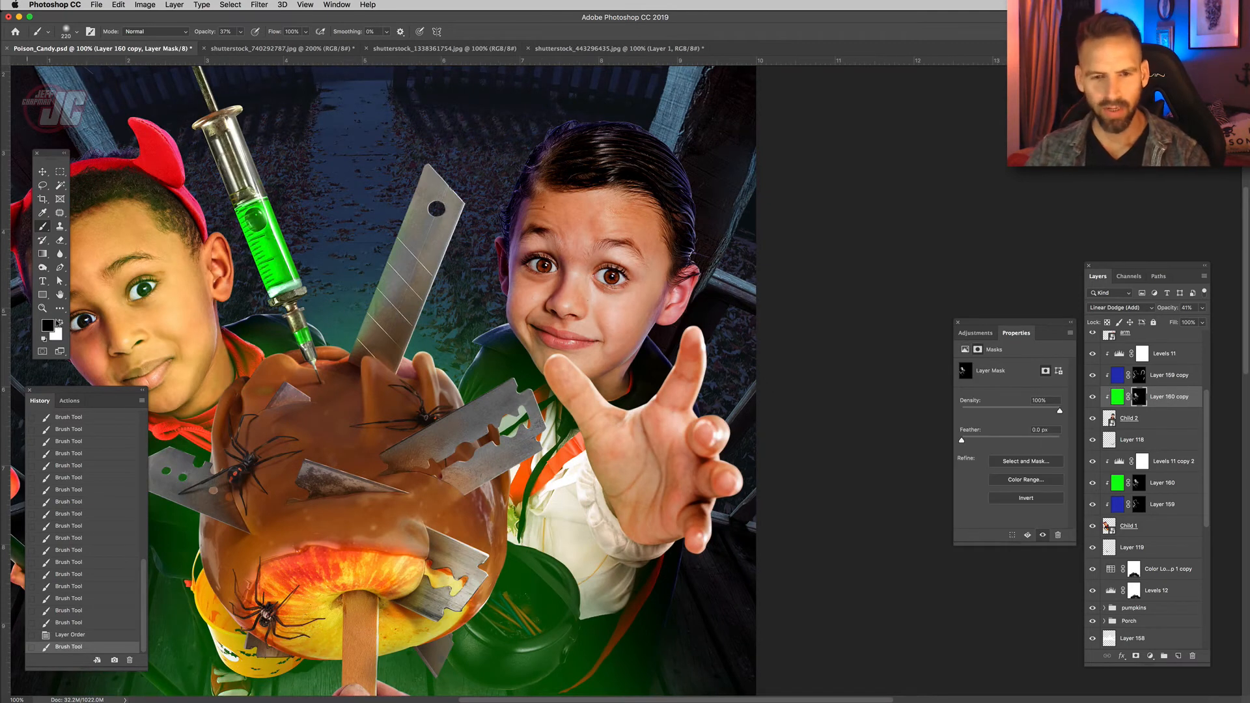
Paint white on the copied mask to reveal green glow over Child 2's forehead, eyes, front hair, cheeks and chin.
{"action": "left_click", "coordinate": [58, 321]}
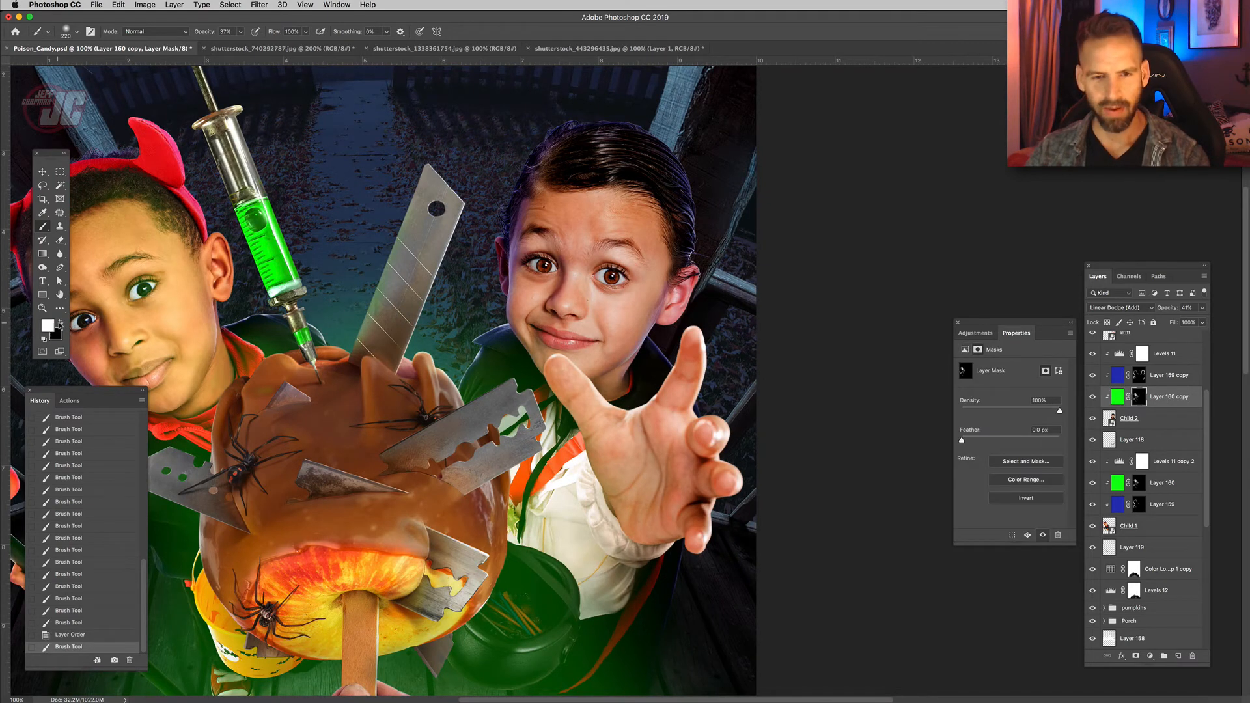
{"action": "mouse_move", "coordinate": [571, 257]}
{"action": "left_mouse_down"}
{"action": "mouse_move", "coordinate": [580, 226]}
{"action": "mouse_move", "coordinate": [541, 302]}
{"action": "mouse_move", "coordinate": [549, 323]}
{"action": "mouse_move", "coordinate": [584, 332]}
{"action": "mouse_move", "coordinate": [615, 221]}
{"action": "mouse_move", "coordinate": [638, 241]}
{"action": "left_mouse_up"}
{"action": "left_click", "coordinate": [546, 297]}
{"action": "left_click", "coordinate": [583, 221]}
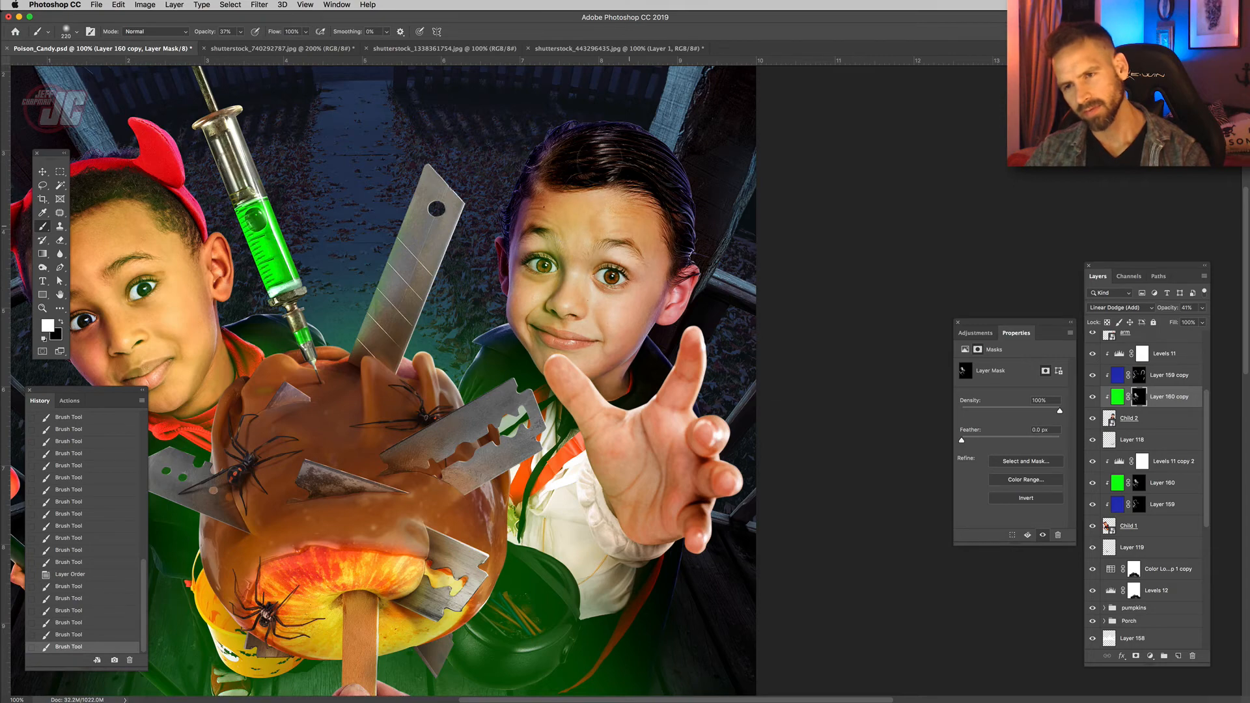
{"action": "mouse_move", "coordinate": [586, 163]}
{"action": "left_mouse_down"}
{"action": "mouse_move", "coordinate": [608, 170]}
{"action": "mouse_move", "coordinate": [635, 287]}
{"action": "left_mouse_up"}
{"action": "left_click", "coordinate": [610, 172]}
{"action": "left_click_drag", "start_coordinate": [580, 353], "coordinate": [615, 331]}
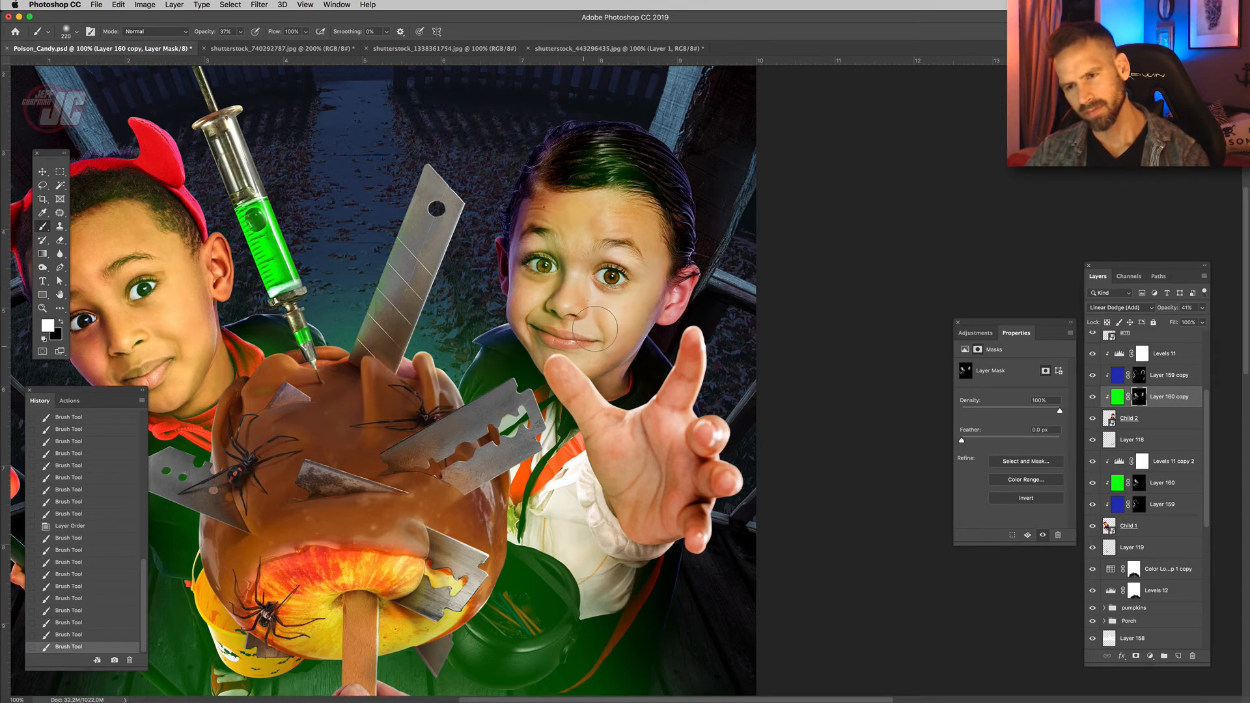
{"action": "left_click_drag", "start_coordinate": [587, 320], "coordinate": [610, 292]}
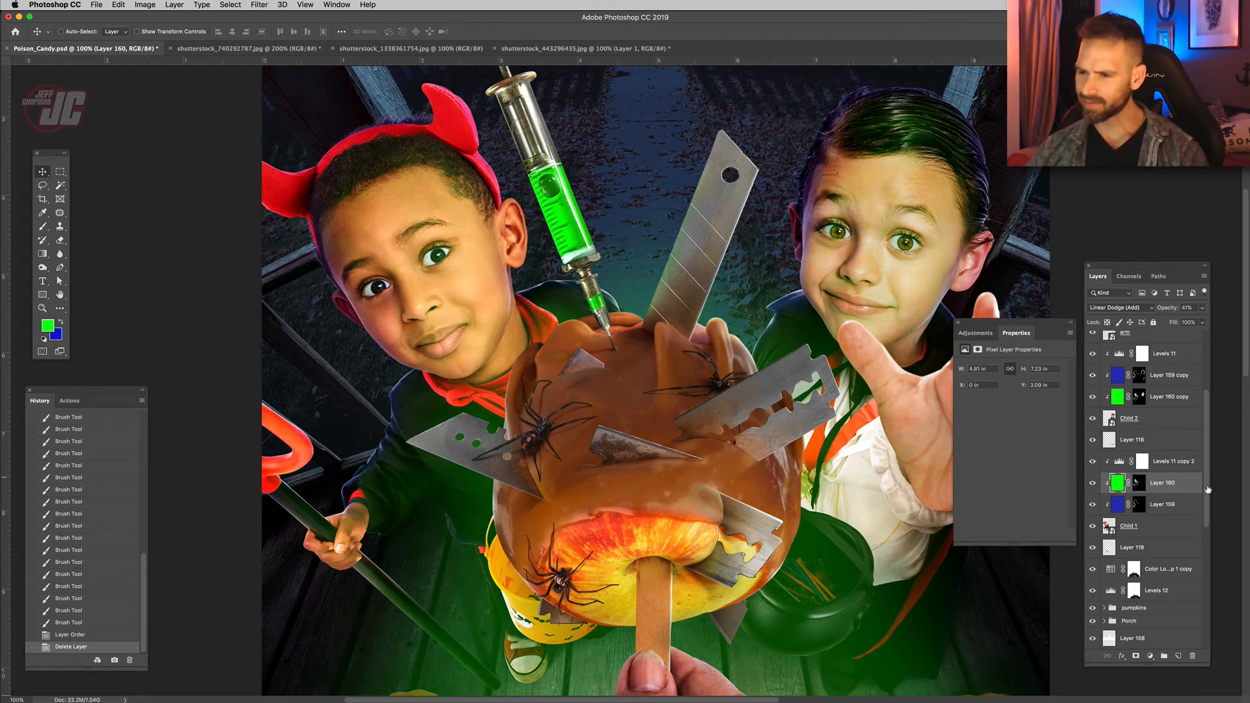
Duplicate the Child 1 smart object and clip the copy above its green glow layer.
{"action": "left_click", "coordinate": [1157, 528]}
{"action": "mouse_move", "coordinate": [1165, 525]}
{"action": "left_mouse_down"}
{"action": "mouse_move", "coordinate": [1169, 485]}
{"action": "mouse_move", "coordinate": [1170, 507]}
{"action": "left_mouse_up"}
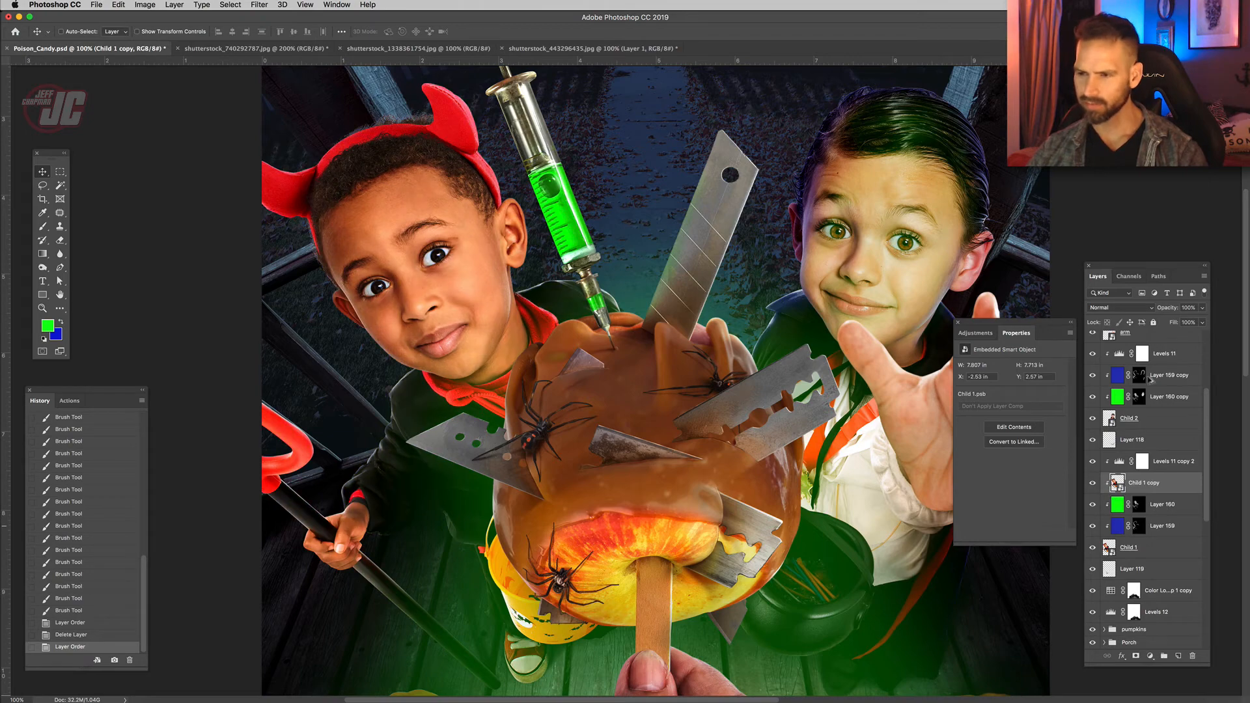
{"action": "right_click", "coordinate": [1169, 485]}
{"action": "left_click", "coordinate": [1208, 447]}
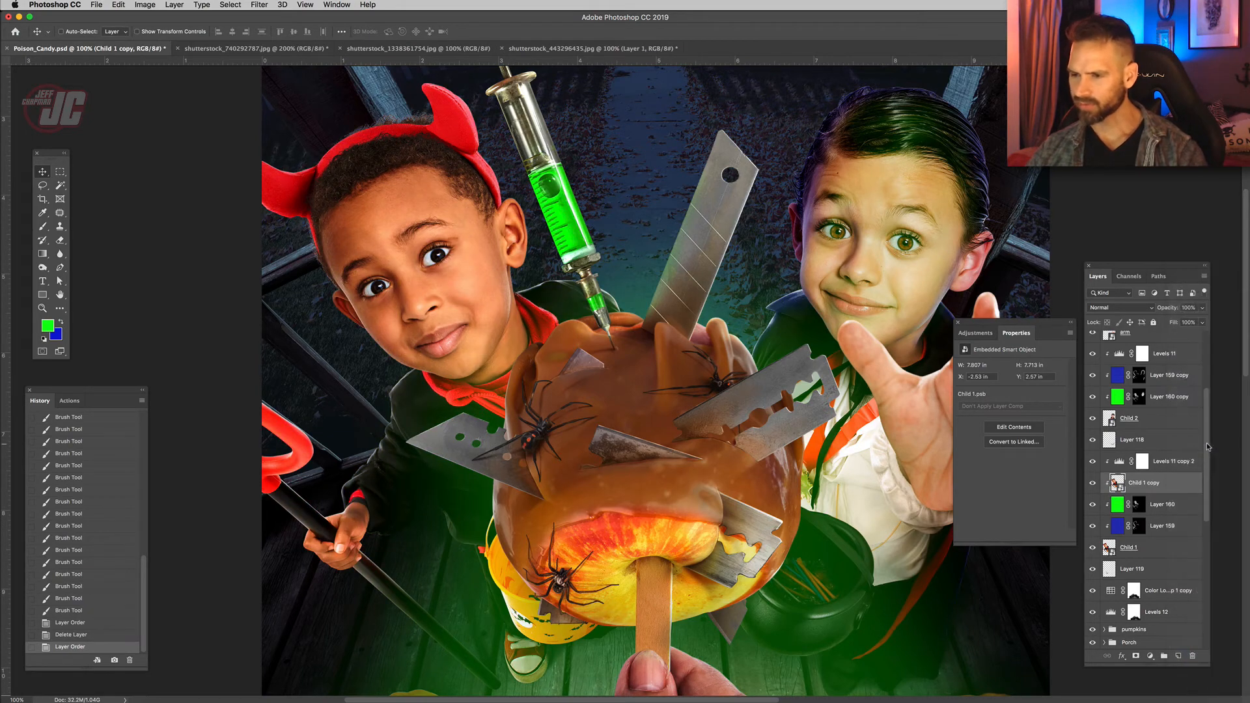
Rasterize the clipped Child 1 copy and set its blend mode to Screen.
{"action": "right_click", "coordinate": [1177, 484]}
{"action": "left_click", "coordinate": [1205, 447]}
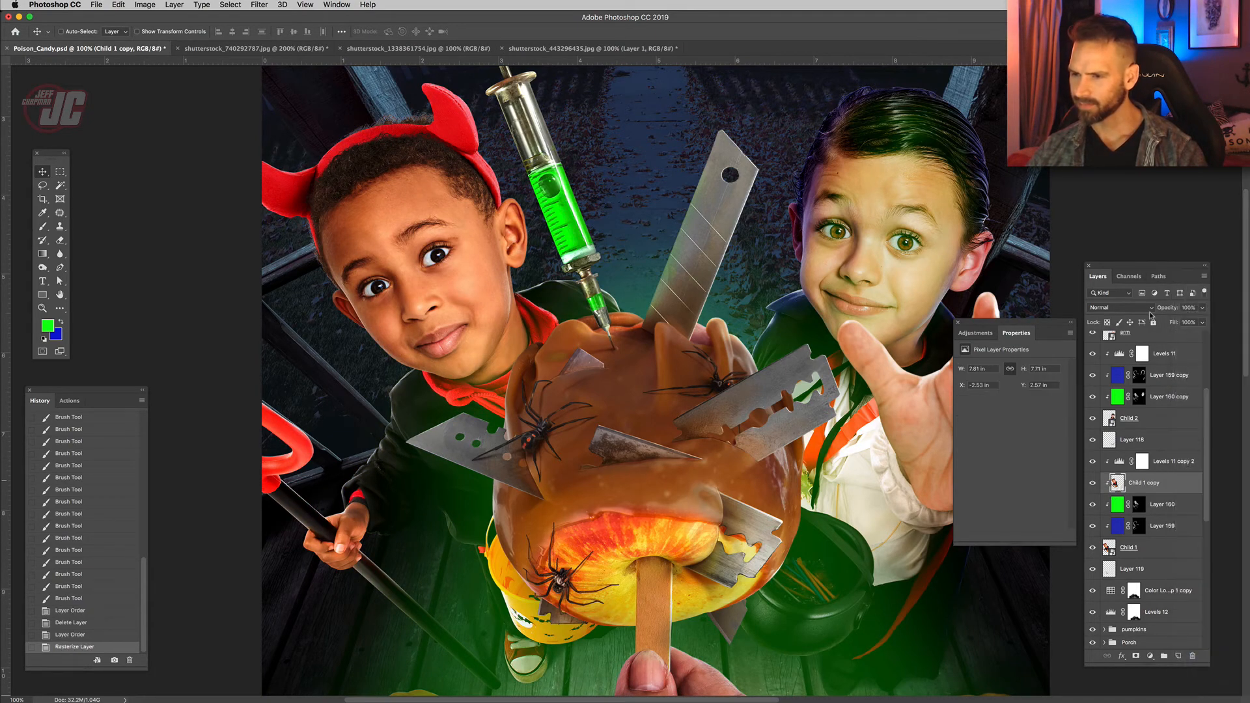
{"action": "left_click", "coordinate": [1147, 309]}
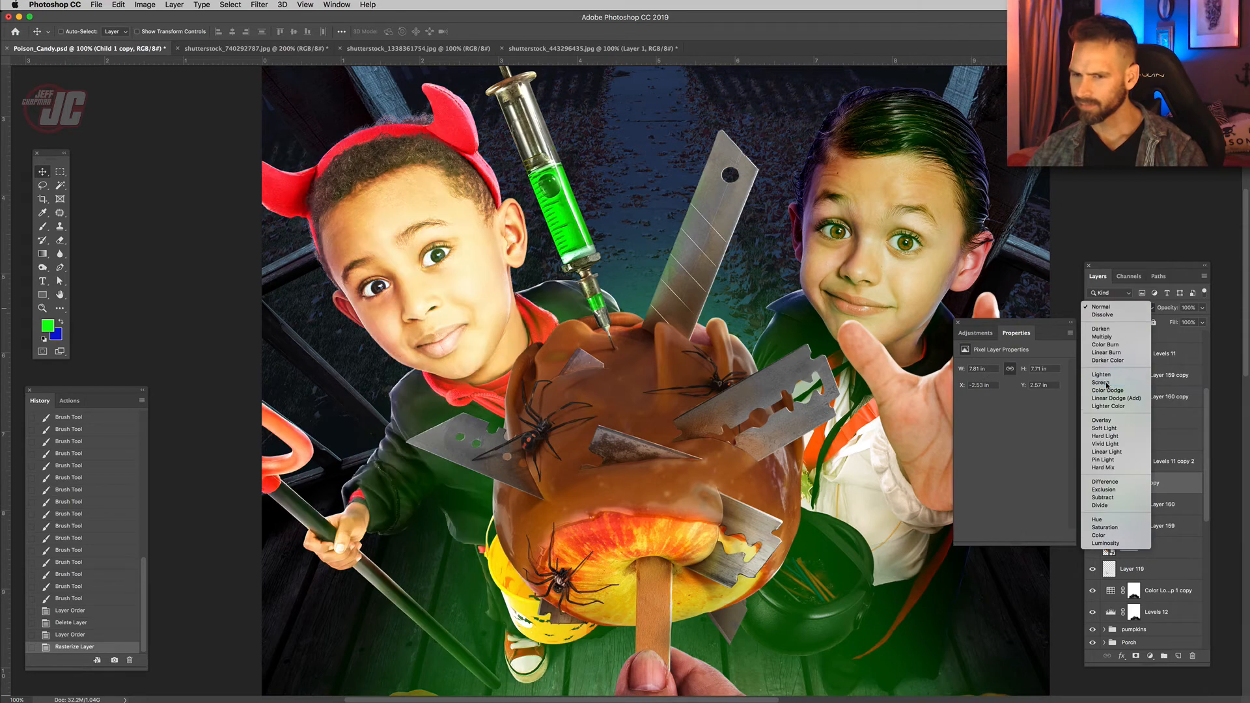
{"action": "left_click", "coordinate": [1100, 383]}
Desaturate the Child 1 copy.
{"action": "left_click", "coordinate": [145, 4]}
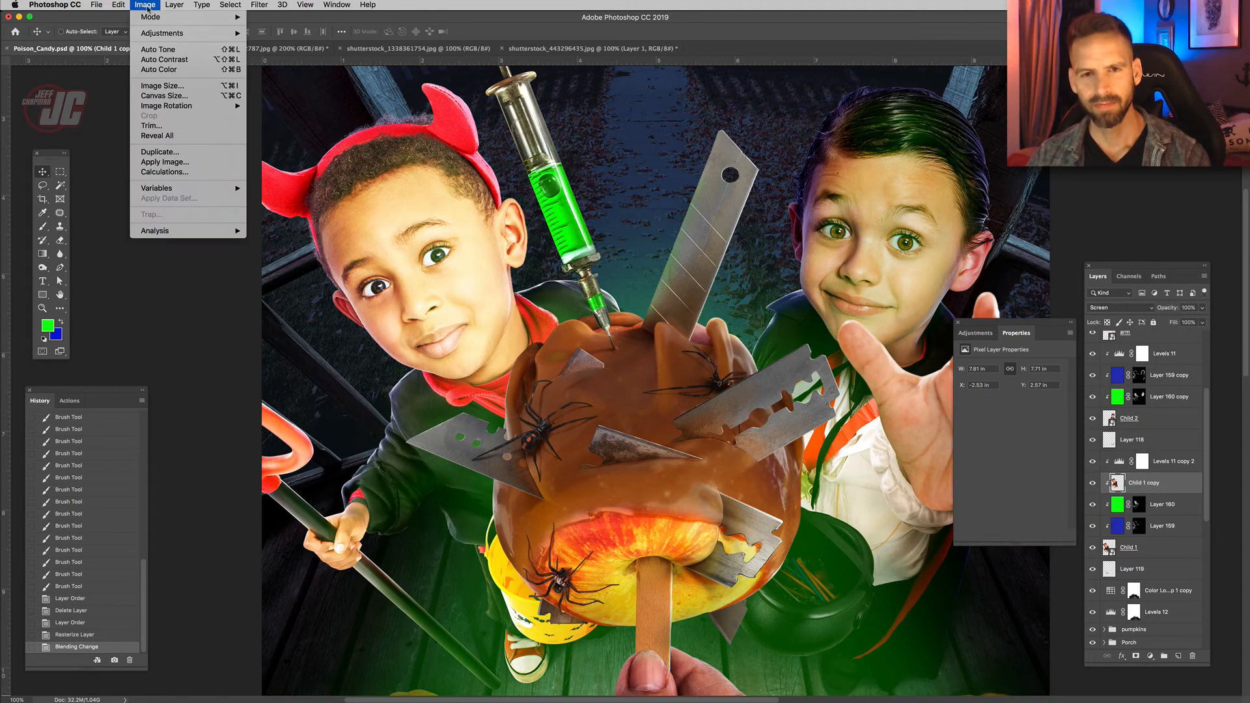
{"action": "mouse_move", "coordinate": [169, 34]}
{"action": "key", "text": "shift+super+u"}
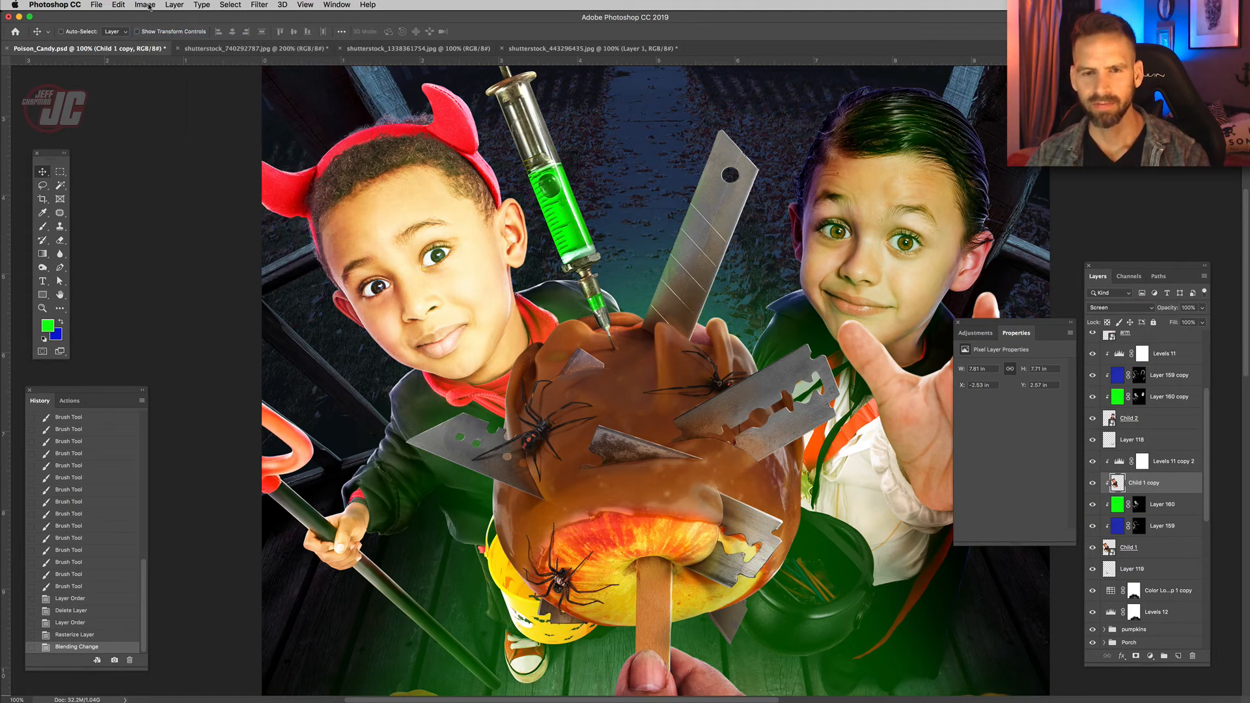
Apply Levels to the Child 1 copy with black input about 165 and midtone 0.9, and compare the image with the layer hidden.
{"action": "left_click", "coordinate": [149, 6]}
{"action": "mouse_move", "coordinate": [155, 36]}
{"action": "left_click", "coordinate": [258, 43]}
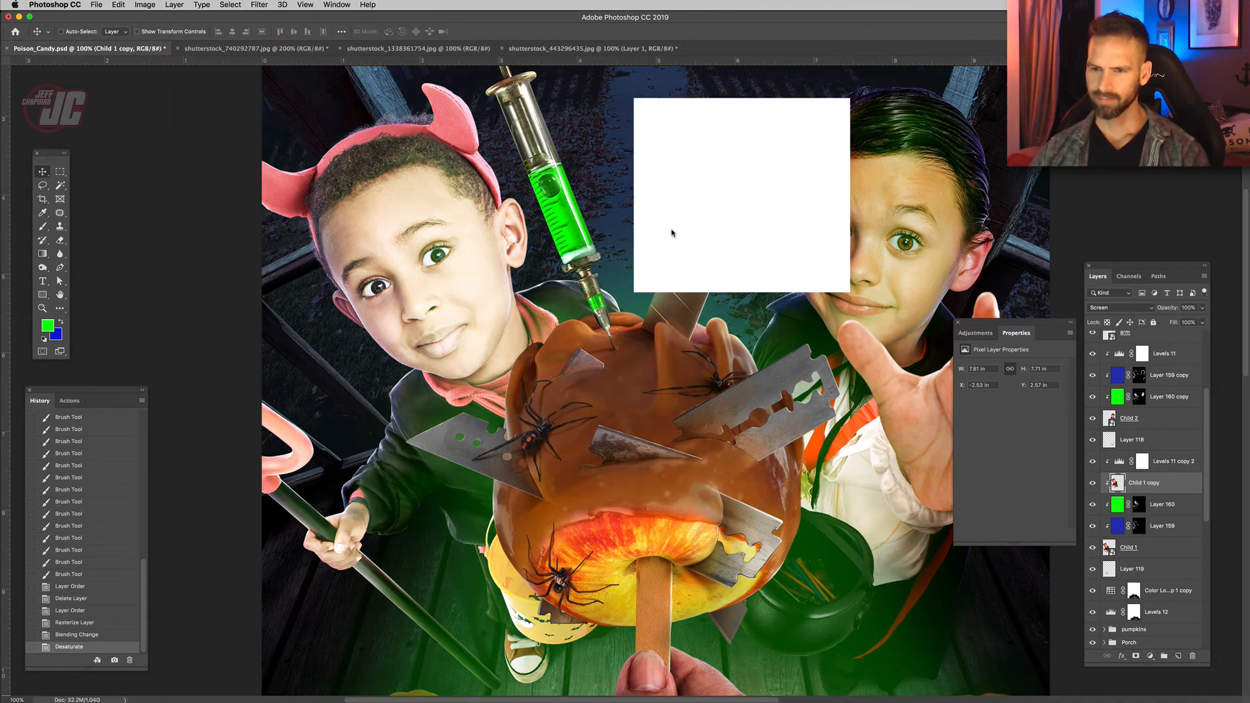
{"action": "left_click_drag", "start_coordinate": [657, 224], "coordinate": [728, 229]}
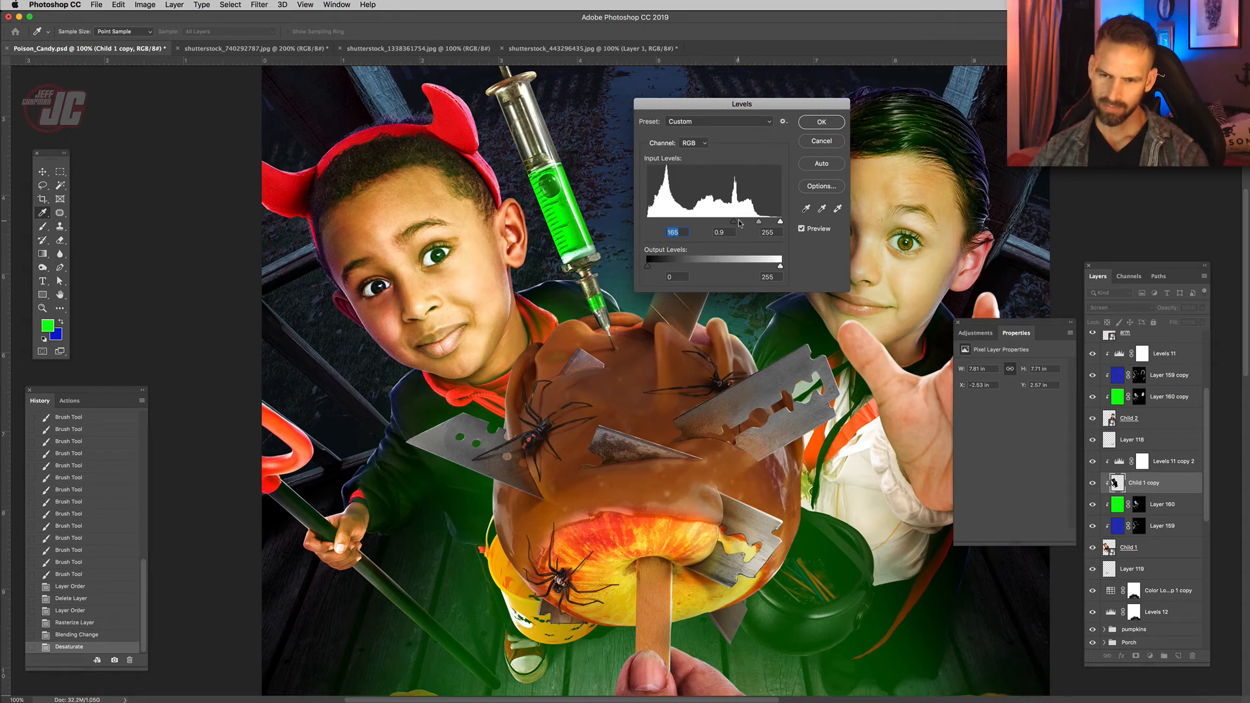
{"action": "key", "text": "Return"}
{"action": "left_click", "coordinate": [1092, 484]}
{"action": "left_click", "coordinate": [1093, 486]}
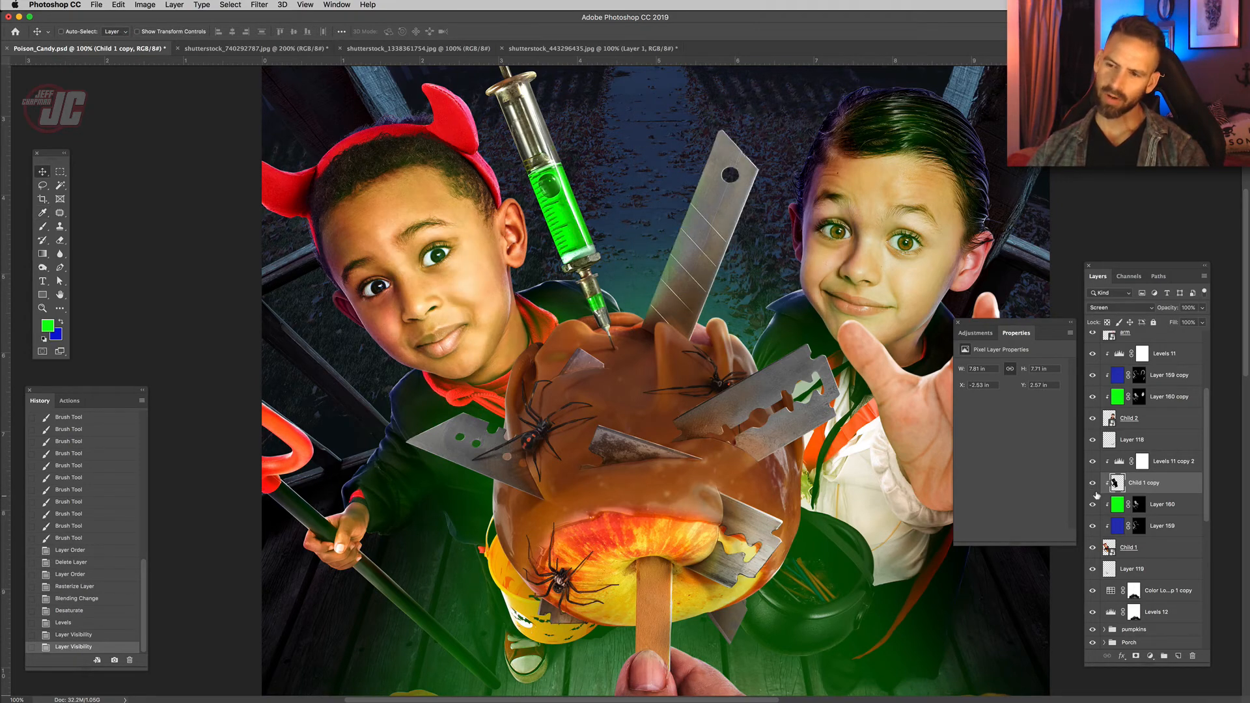
{"action": "left_click", "coordinate": [1095, 490]}
{"action": "left_click", "coordinate": [1094, 487]}
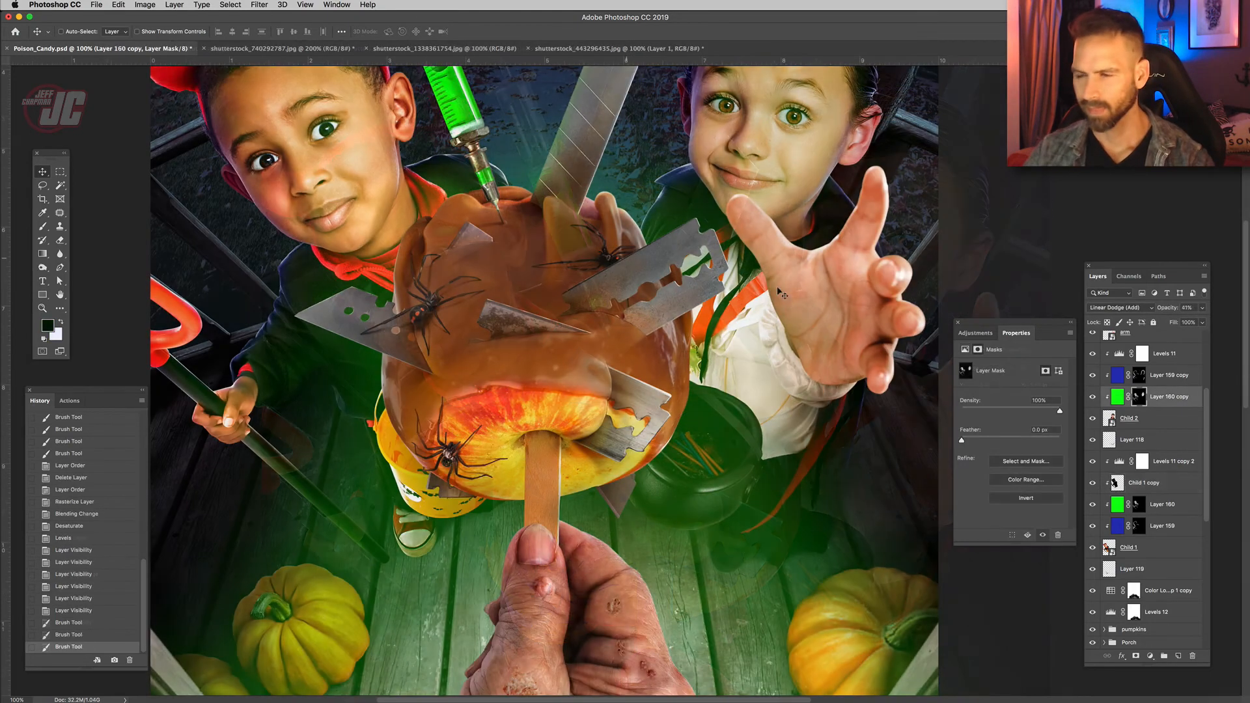
Duplicate Child 2's masked blue and green glow layers and clip the copies directly above the arm layer.
{"action": "scroll", "coordinate": [643, 368], "scroll_direction": "right", "scroll_amount": 5}
{"action": "key", "text": "super+r"}
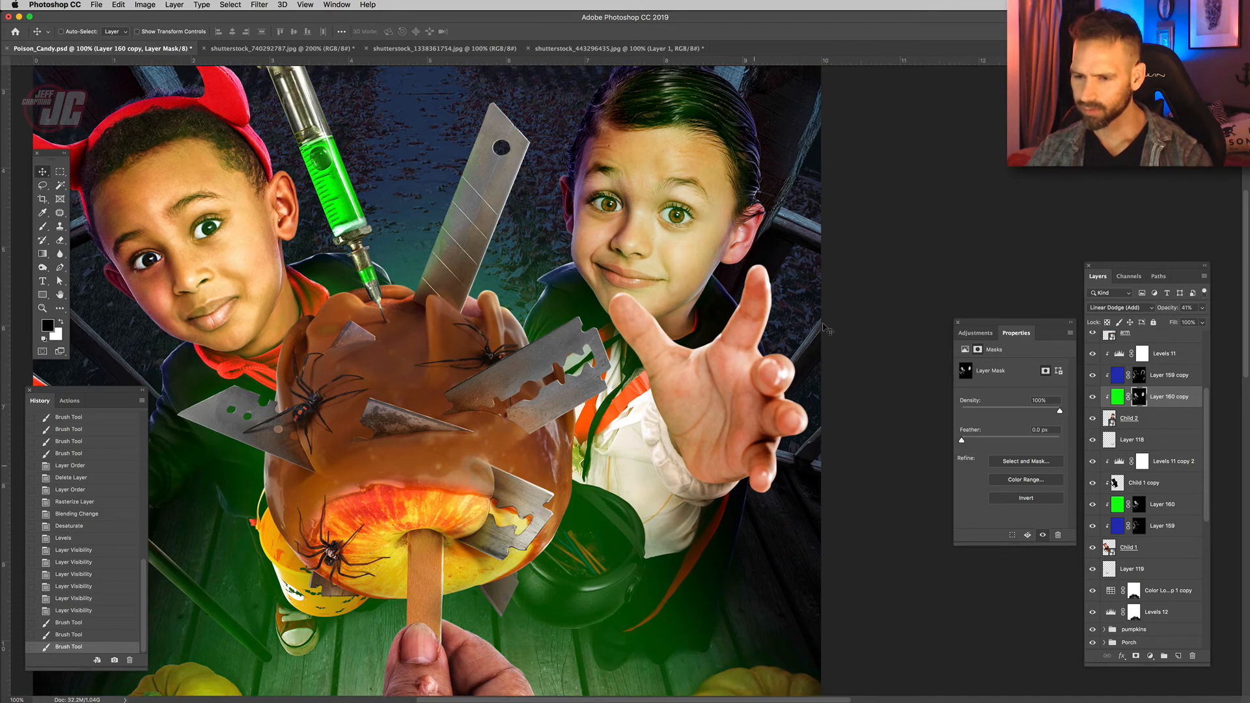
{"action": "scroll", "coordinate": [1172, 456], "scroll_direction": "up", "scroll_amount": 3}
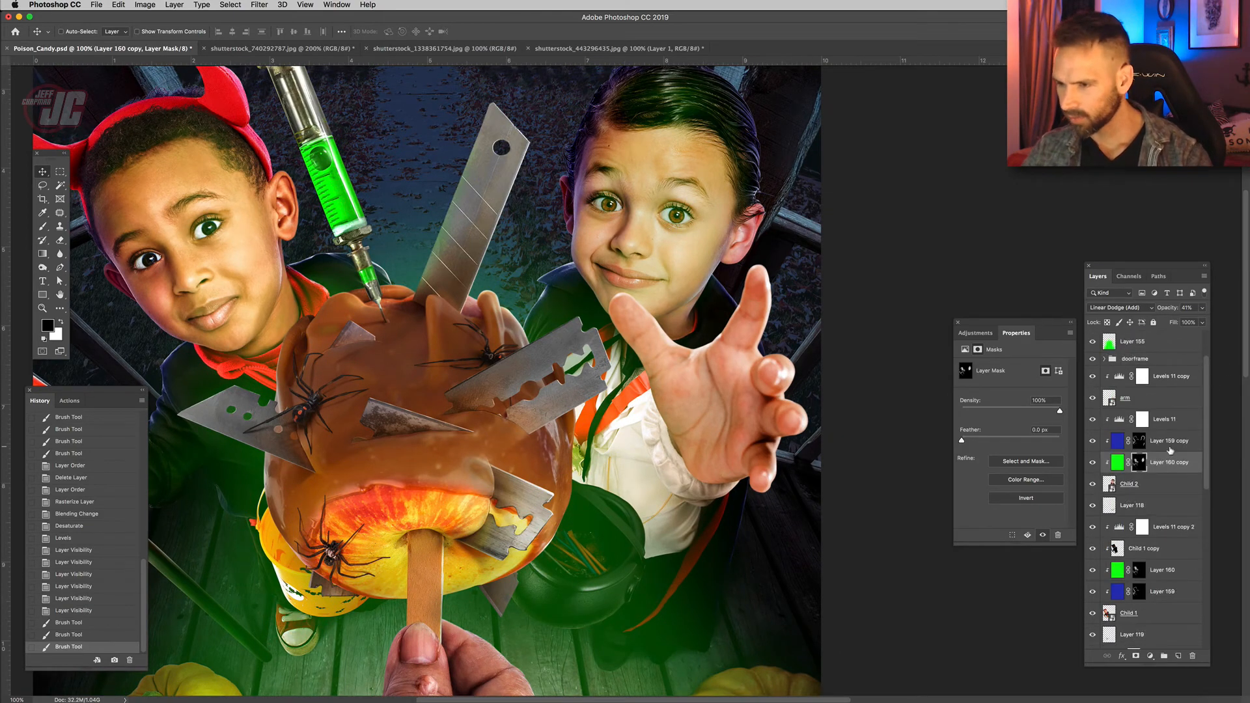
{"action": "left_click", "coordinate": [1170, 446]}
{"action": "left_click", "coordinate": [1168, 464], "text": "shift"}
{"action": "left_click_drag", "start_coordinate": [1172, 440], "coordinate": [1177, 399]}
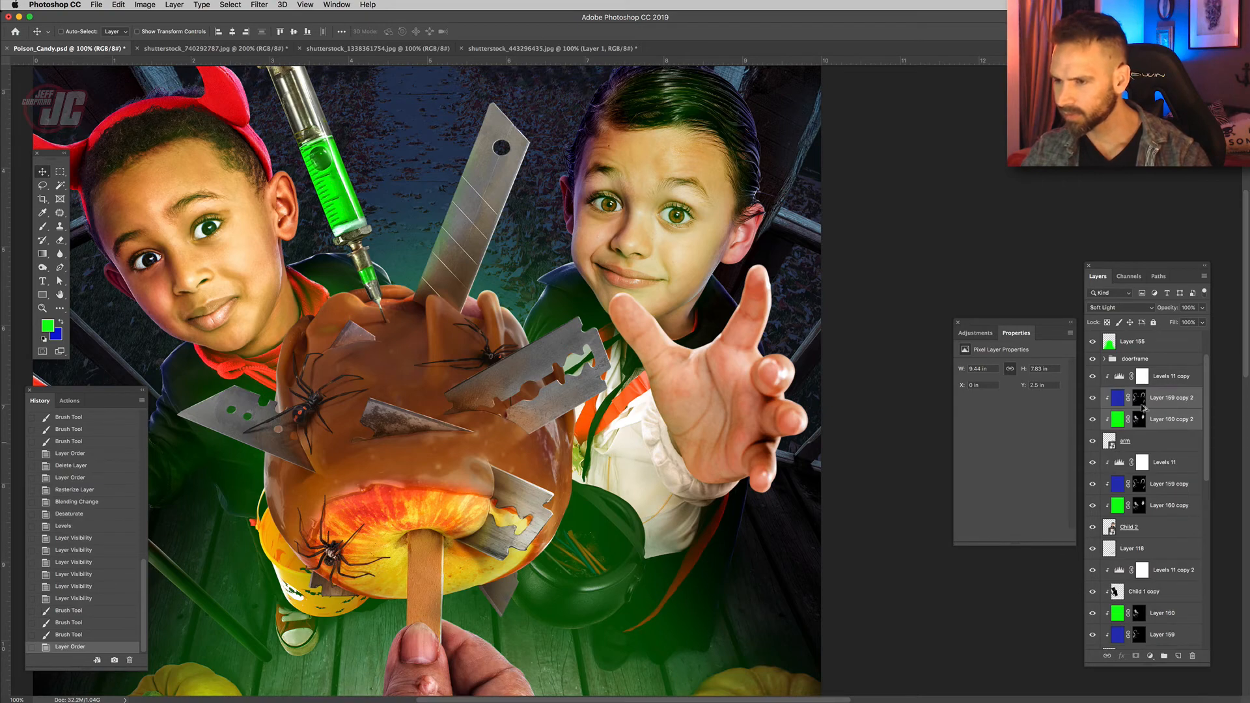
Paint white at 21% brush opacity on the copied green layer's mask to add glow along the raised hand's thumb and palm.
{"action": "left_click", "coordinate": [1138, 419]}
{"action": "key", "text": "b"}
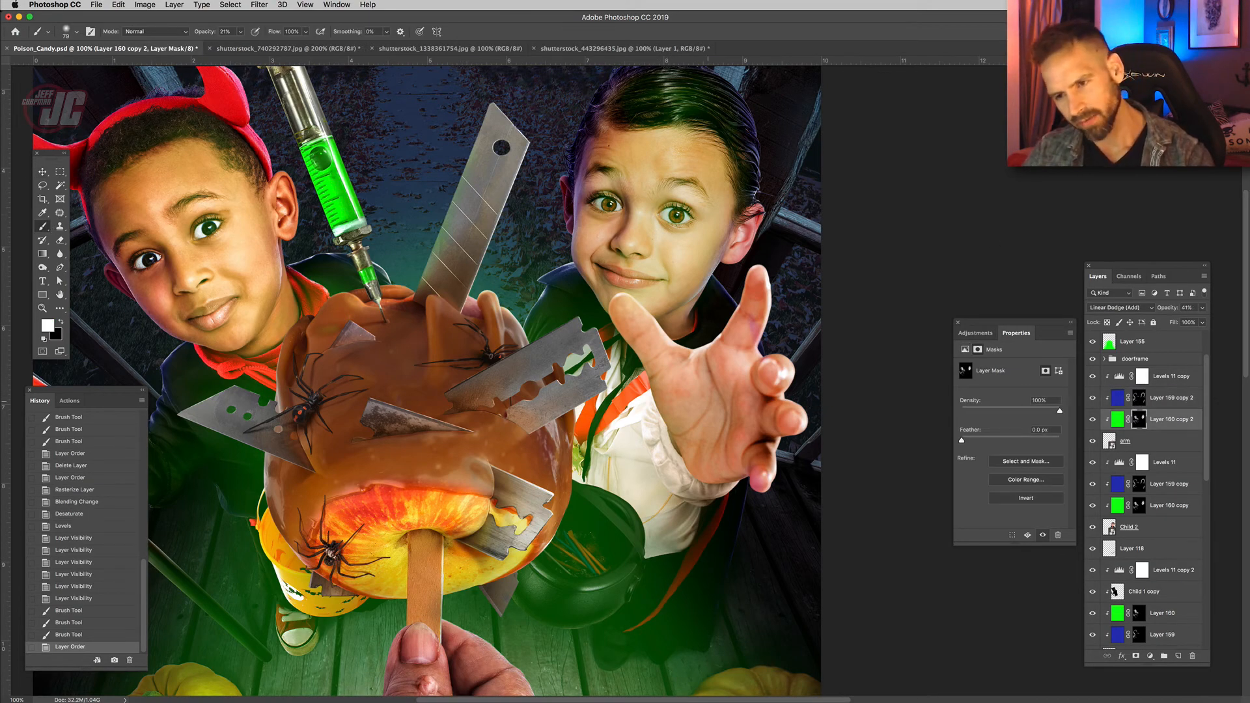
{"action": "left_click_drag", "start_coordinate": [708, 402], "coordinate": [661, 370]}
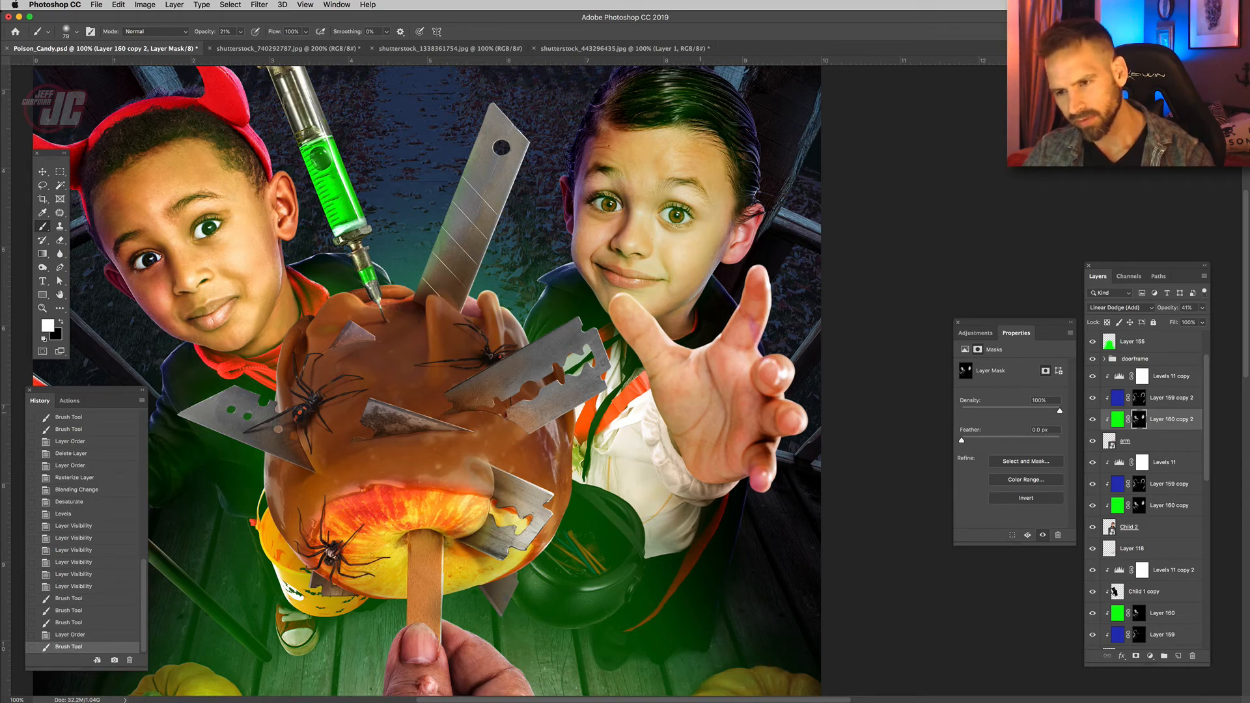
{"action": "left_click", "coordinate": [700, 412]}
{"action": "left_click", "coordinate": [700, 412]}
{"action": "left_click", "coordinate": [700, 412]}
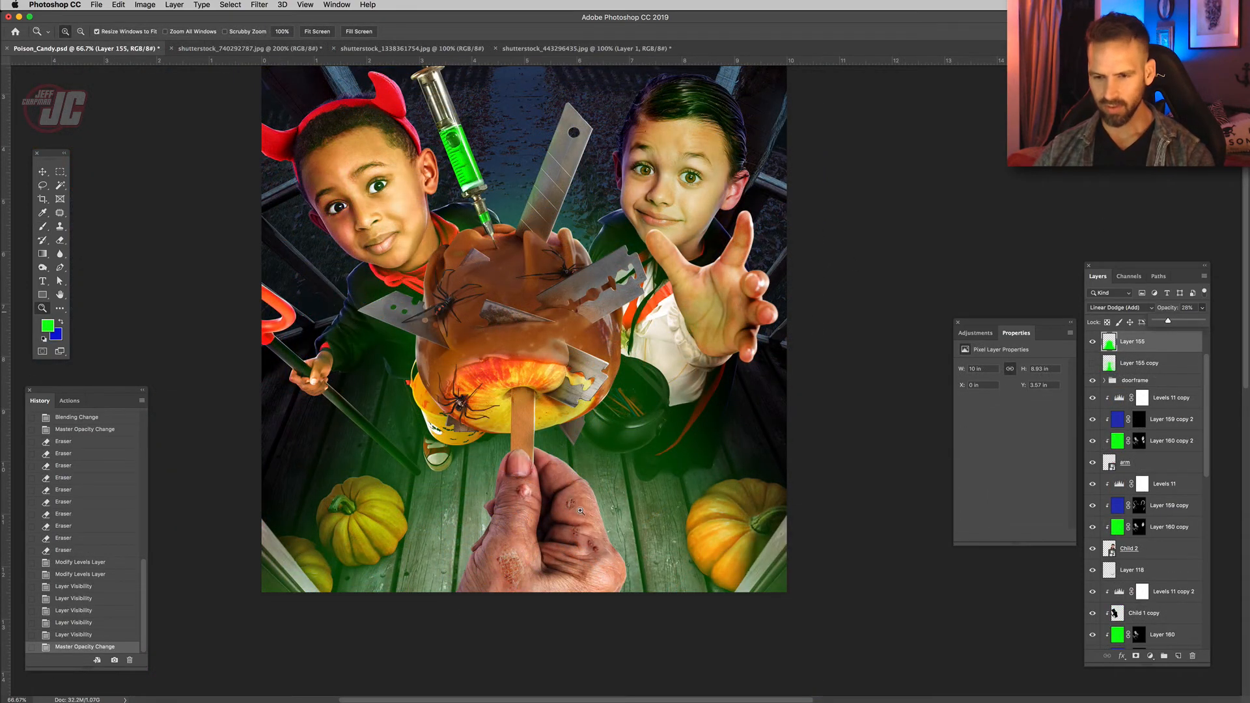
Create a new layer clipped directly above the Apple layer and fill it with the bright green foreground color.
{"action": "left_click_drag", "start_coordinate": [1210, 368], "coordinate": [1211, 324]}
{"action": "left_click", "coordinate": [1178, 384]}
{"action": "left_click", "coordinate": [1177, 656]}
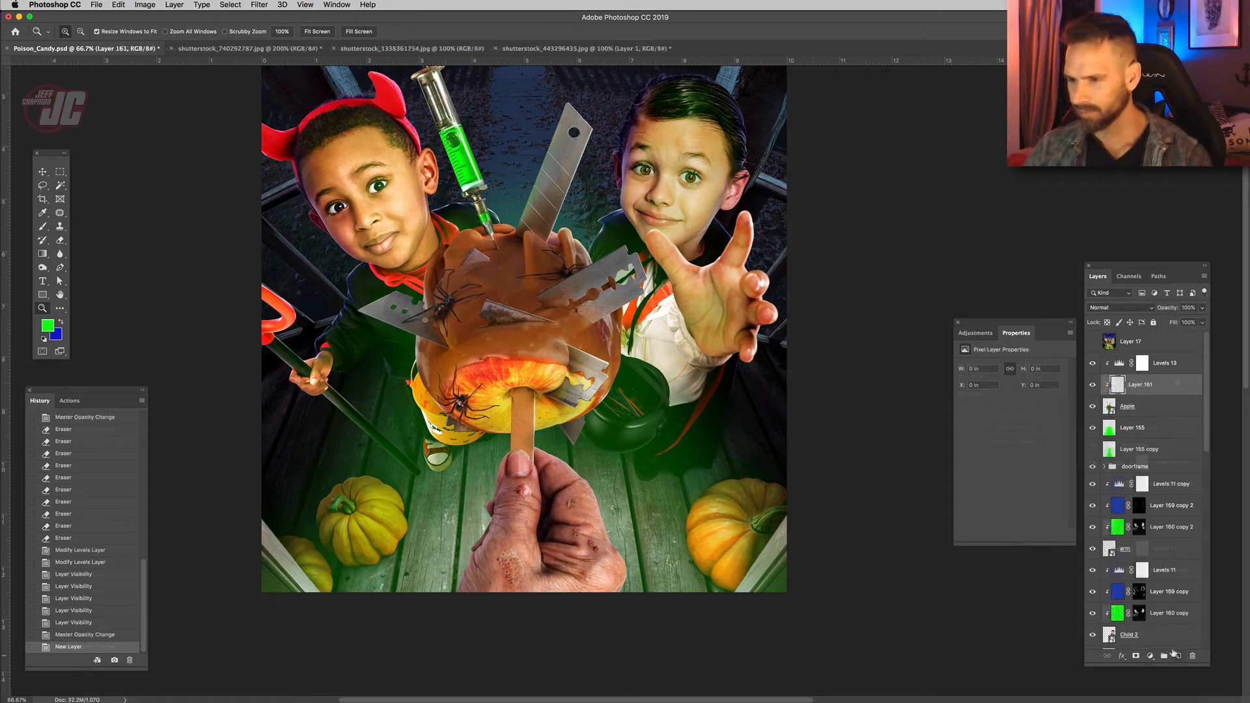
{"action": "key", "text": "alt+BackSpace"}
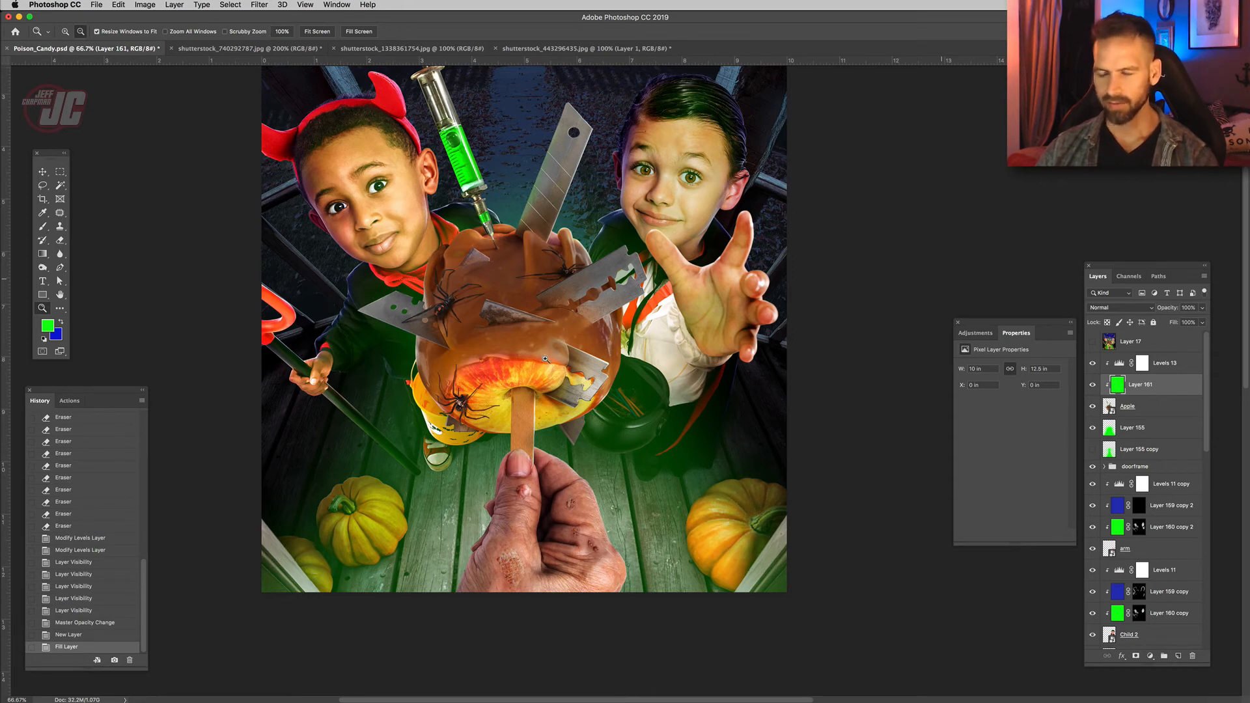
Set the clipped green layer above Apple to Soft Light and hide its effect with a black-filled layer mask.
{"action": "left_click", "coordinate": [1136, 309]}
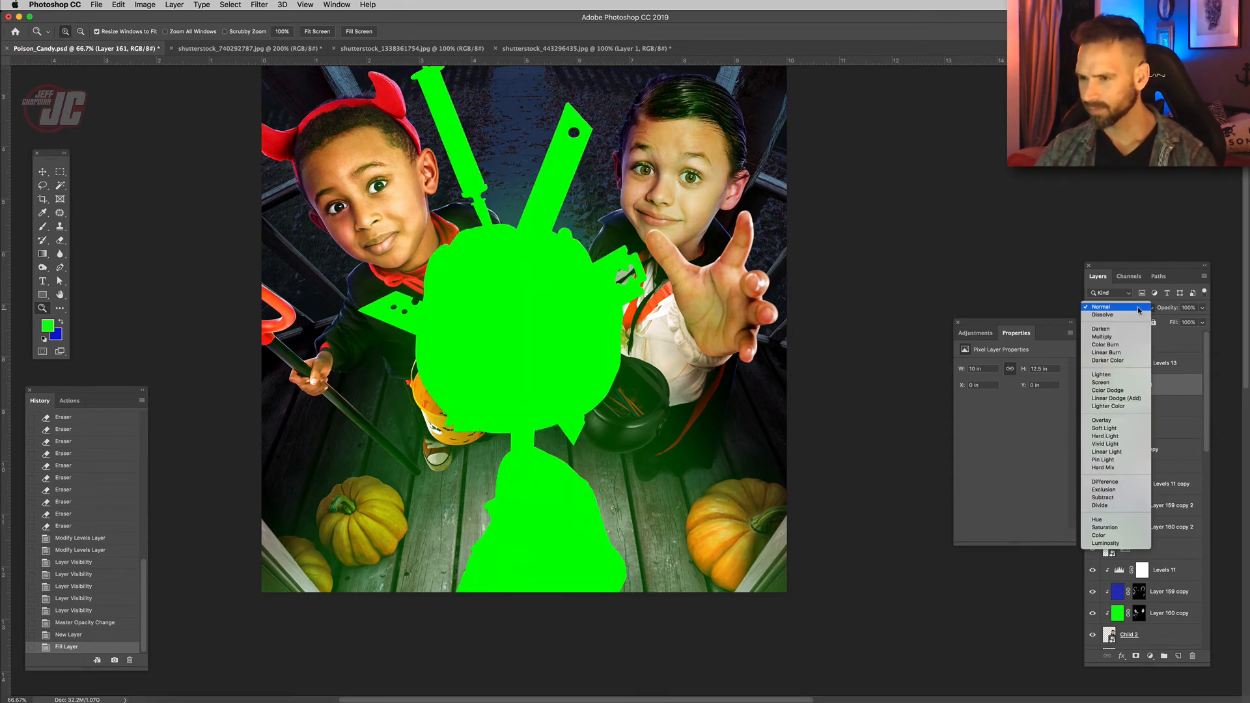
{"action": "left_click", "coordinate": [1105, 429]}
{"action": "left_click", "coordinate": [1136, 655]}
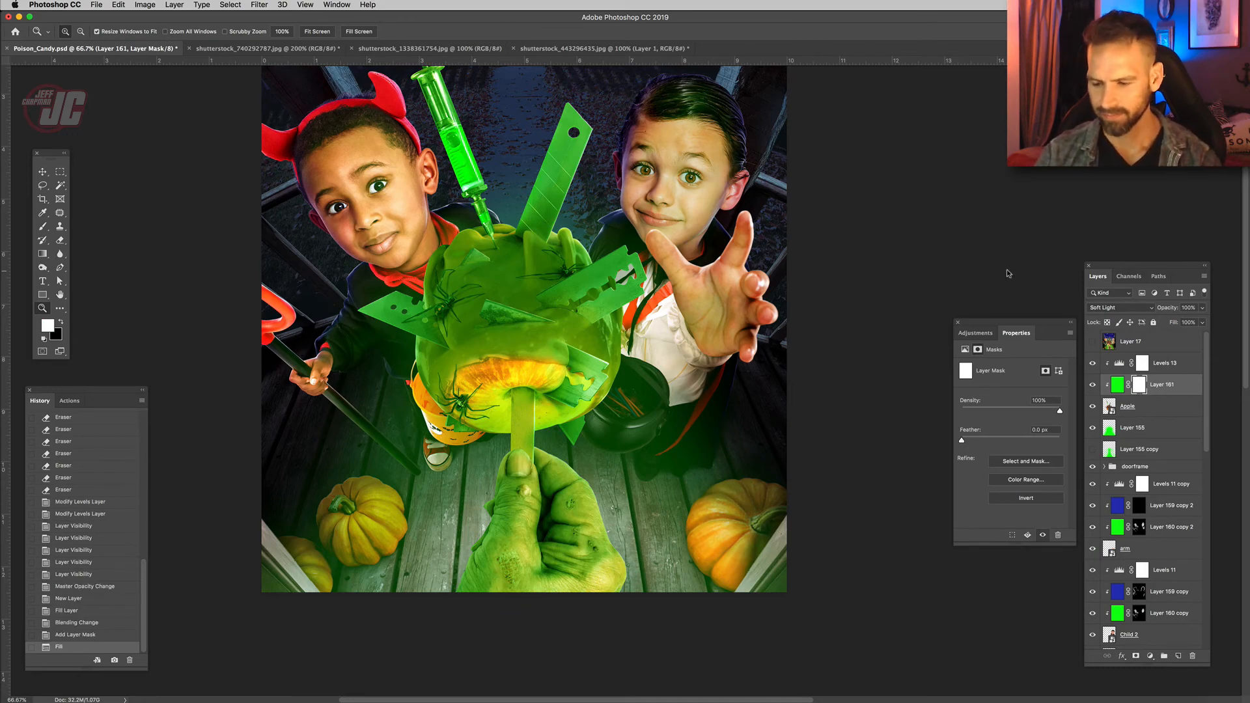
{"action": "key", "text": "super+BackSpace"}
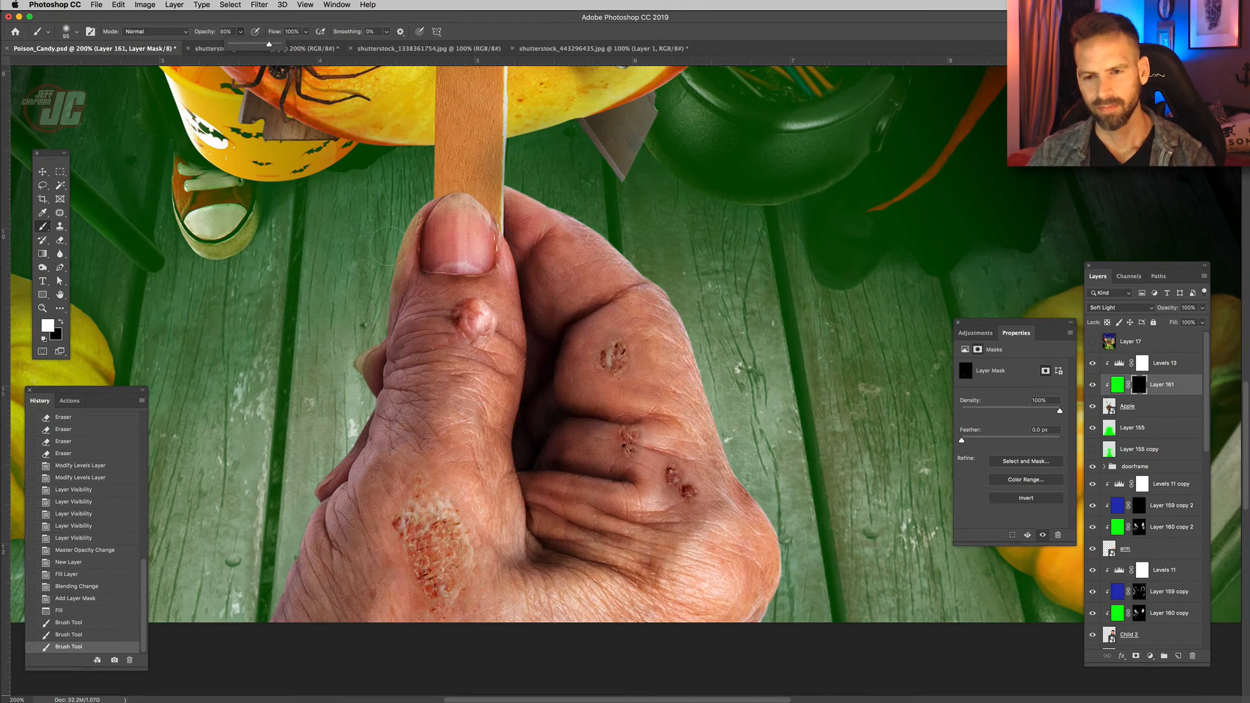
Paint white on the green layer's mask along the outer edges of the thumb, fingers and wrist holding the apple.
{"action": "left_click_drag", "start_coordinate": [427, 209], "coordinate": [322, 492]}
{"action": "mouse_move", "coordinate": [365, 420]}
{"action": "left_mouse_down"}
{"action": "mouse_move", "coordinate": [282, 573]}
{"action": "mouse_move", "coordinate": [280, 618]}
{"action": "left_mouse_up"}
{"action": "mouse_move", "coordinate": [531, 201]}
{"action": "left_mouse_down"}
{"action": "mouse_move", "coordinate": [678, 285]}
{"action": "mouse_move", "coordinate": [605, 232]}
{"action": "mouse_move", "coordinate": [696, 312]}
{"action": "mouse_move", "coordinate": [783, 514]}
{"action": "mouse_move", "coordinate": [767, 526]}
{"action": "mouse_move", "coordinate": [797, 546]}
{"action": "mouse_move", "coordinate": [778, 620]}
{"action": "left_mouse_up"}
{"action": "right_click", "coordinate": [573, 290]}
{"action": "left_click", "coordinate": [661, 294]}
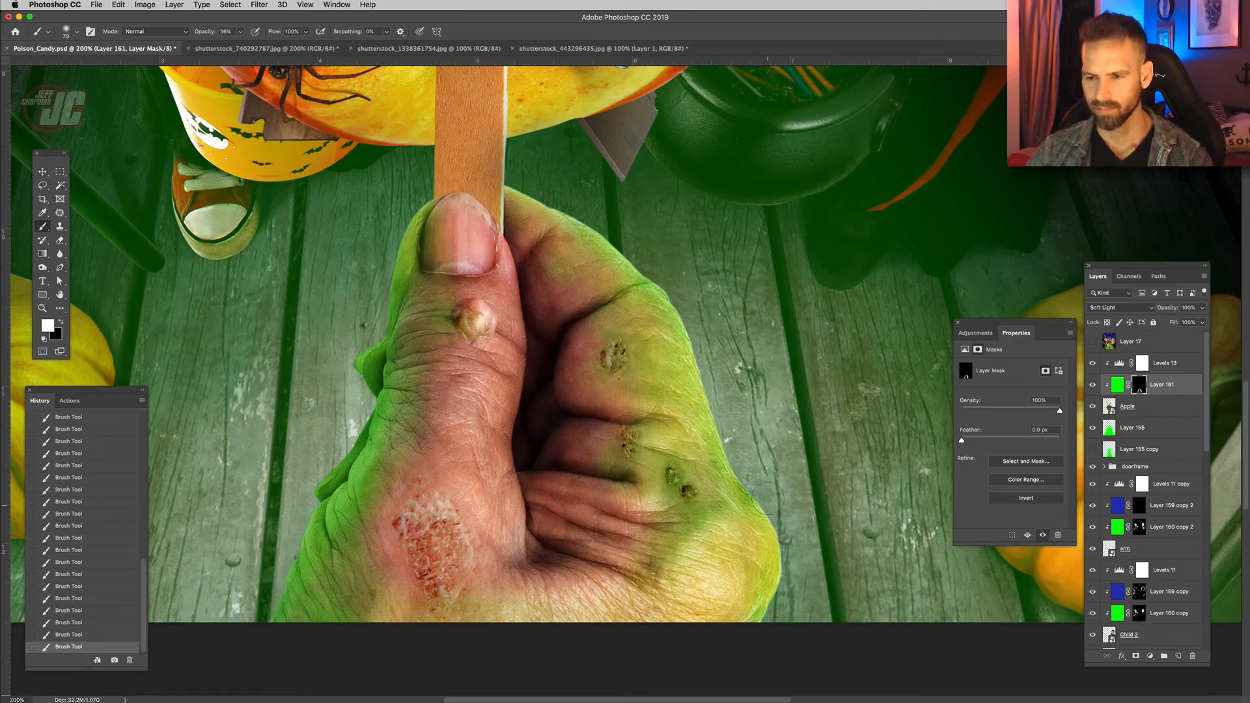
Set the opacity of the green Soft Light layer above Apple to 77% and target its mask.
{"action": "left_click", "coordinate": [1203, 308]}
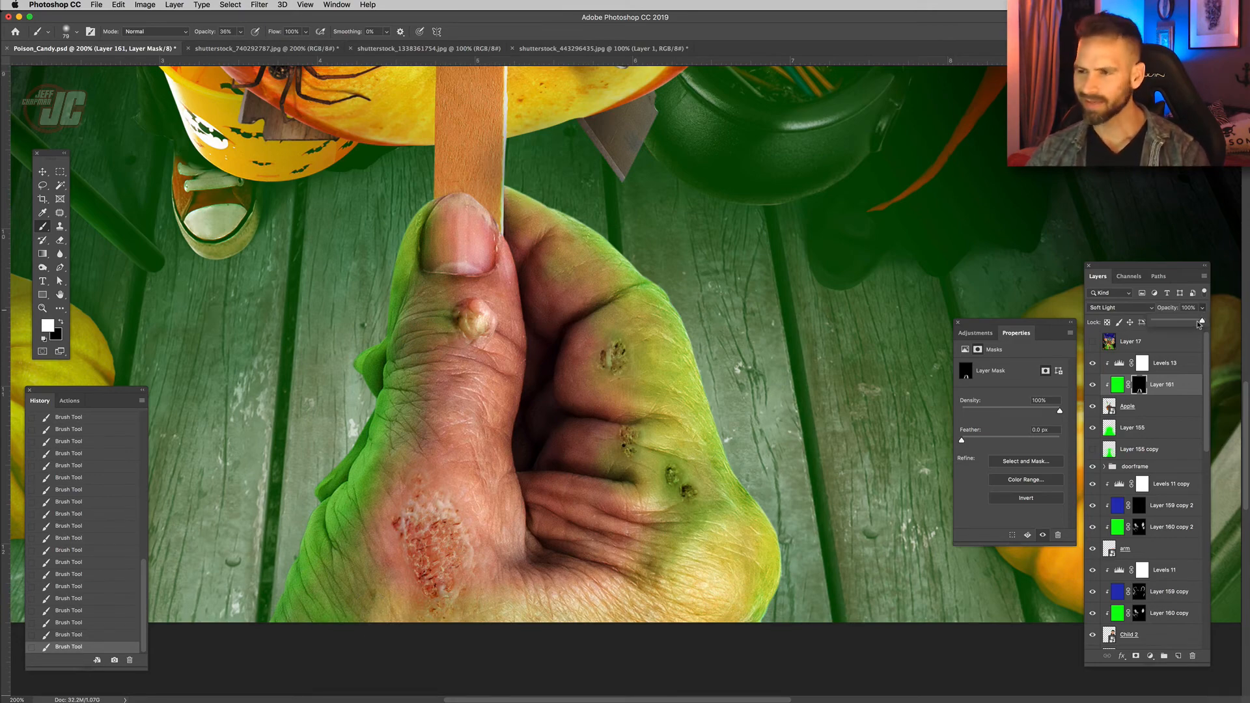
{"action": "left_click_drag", "start_coordinate": [1199, 324], "coordinate": [1196, 322]}
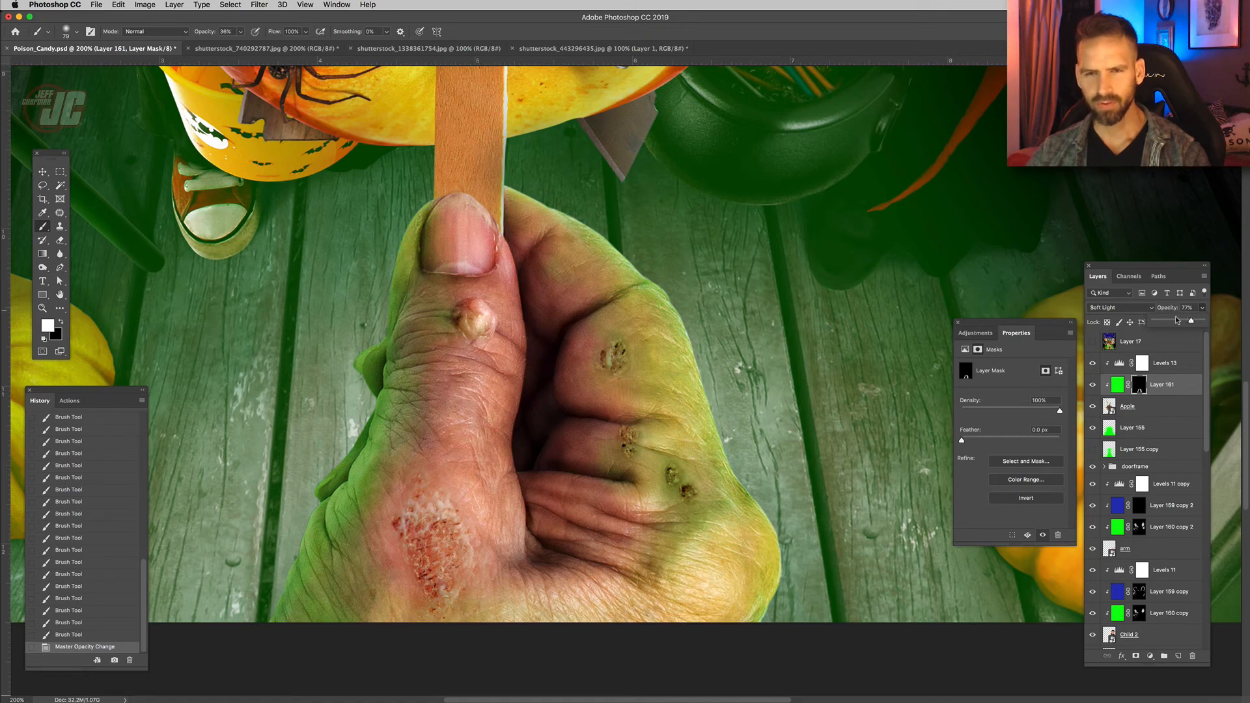
{"action": "left_click", "coordinate": [1137, 380]}
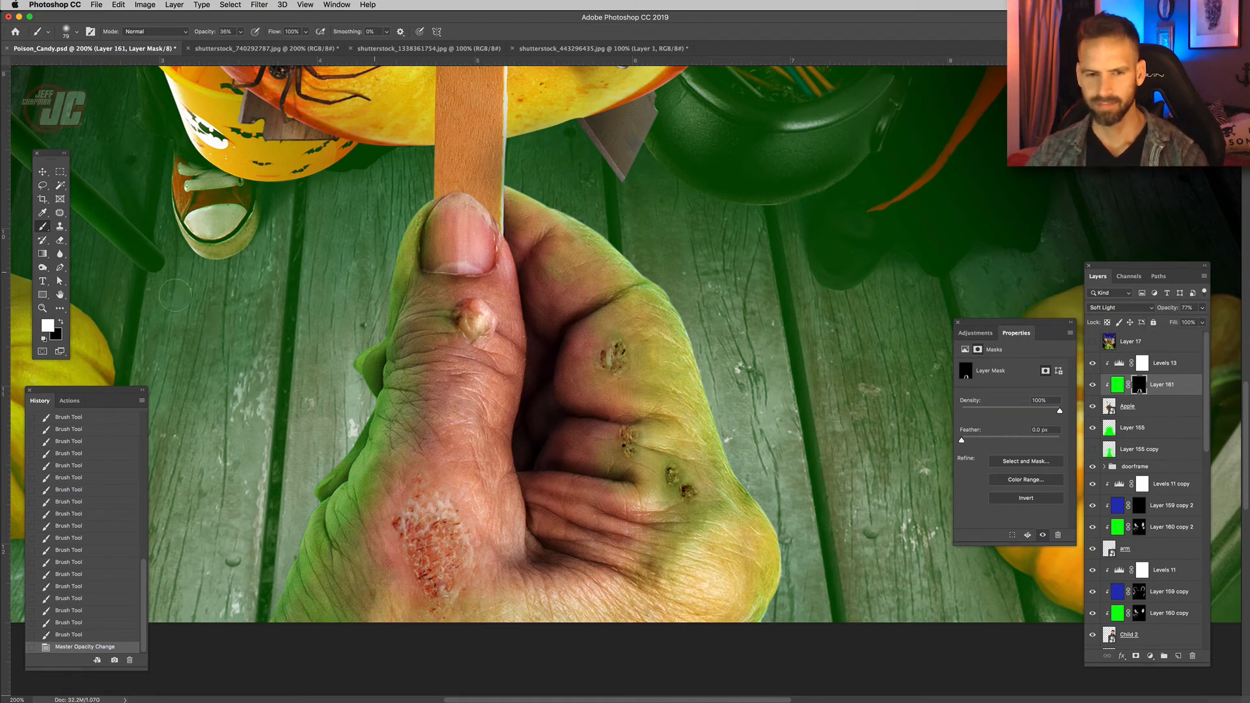
Paint black at 36% brush opacity on the green layer's mask to reduce the glow on the thumb, fingers and wrist.
{"action": "left_click", "coordinate": [61, 322]}
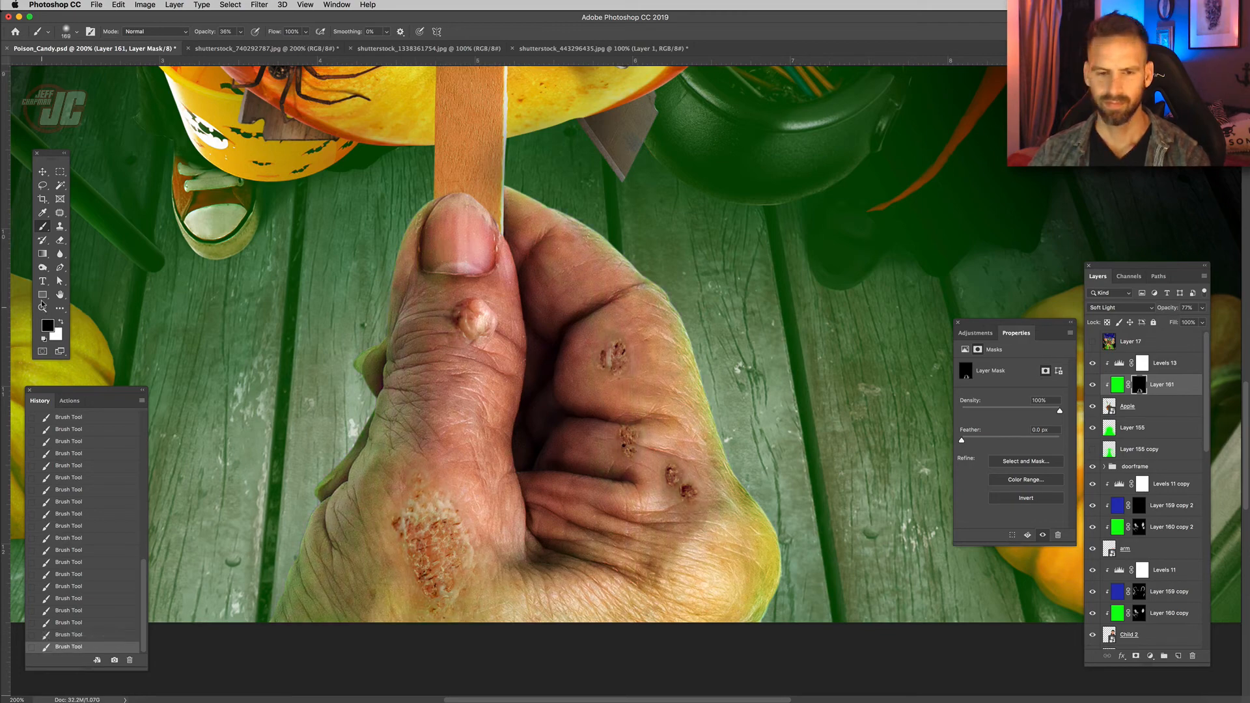
{"action": "left_click", "coordinate": [42, 307]}
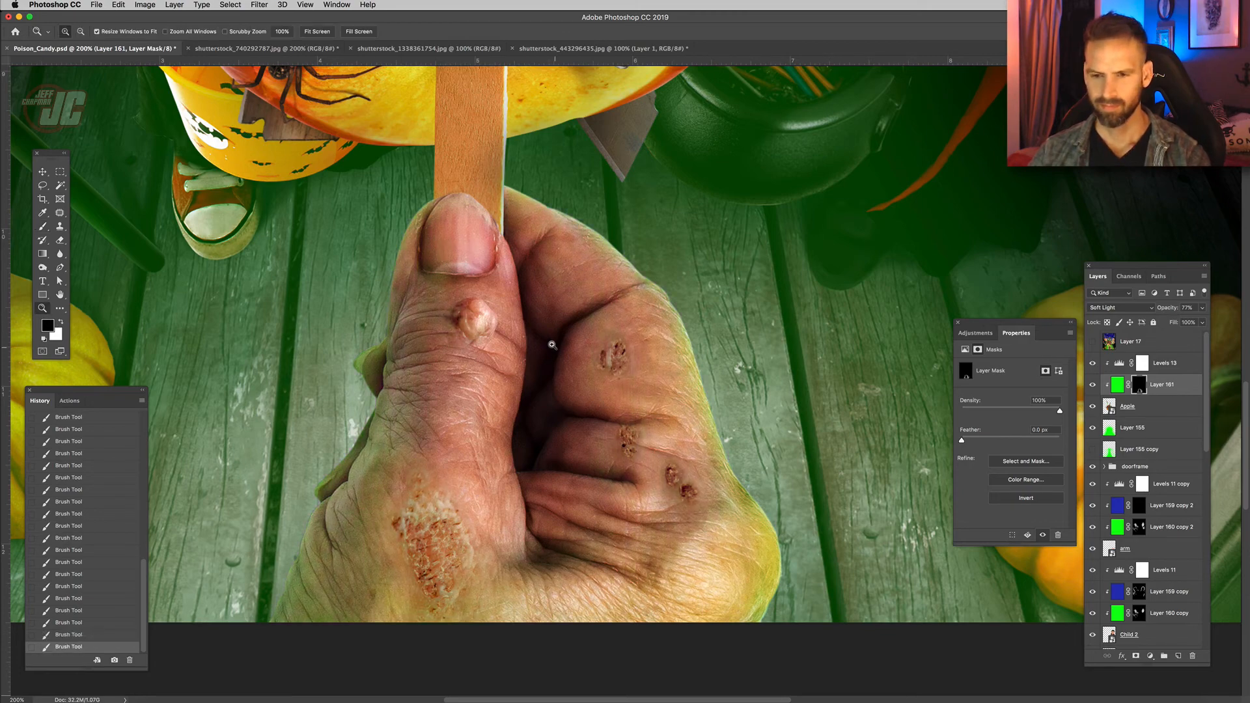
{"action": "left_click", "coordinate": [544, 335], "text": "alt"}
{"action": "left_click", "coordinate": [547, 332], "text": "alt"}
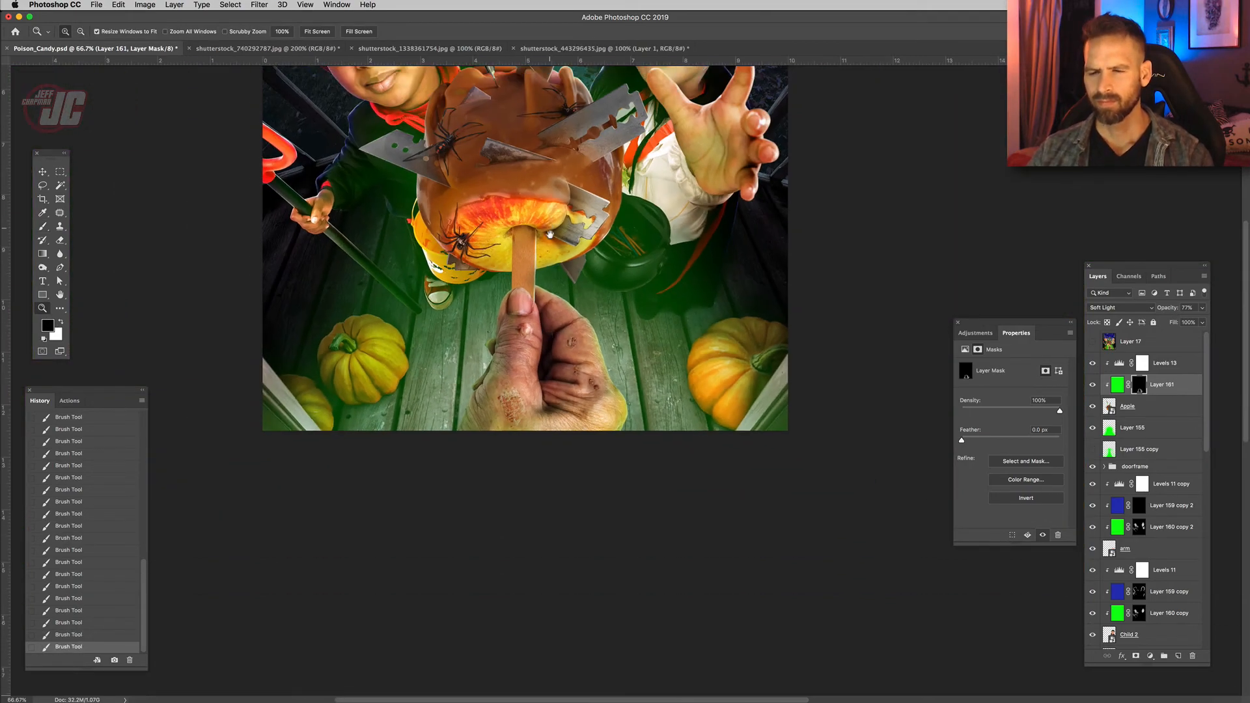
{"action": "left_click_drag", "start_coordinate": [551, 235], "coordinate": [533, 311]}
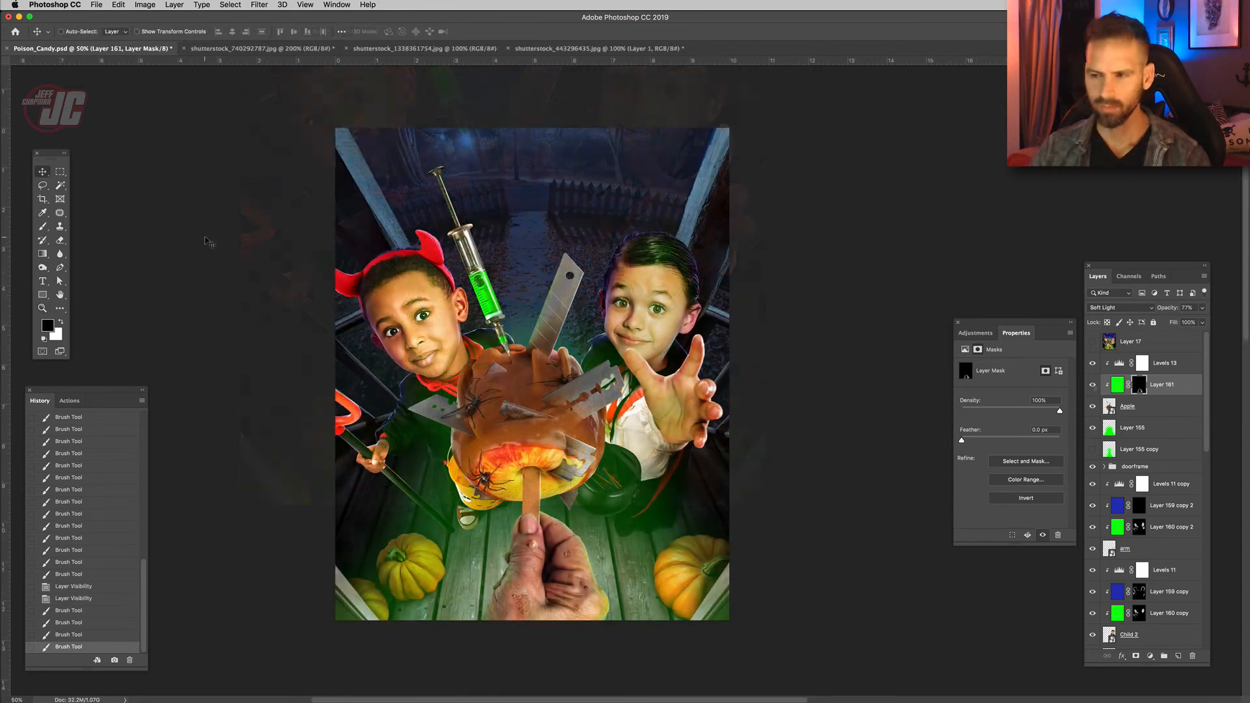
Add a Selective Color adjustment above the apple's Levels layer and reduce the Black amount in the Whites.
{"action": "left_click", "coordinate": [1181, 365]}
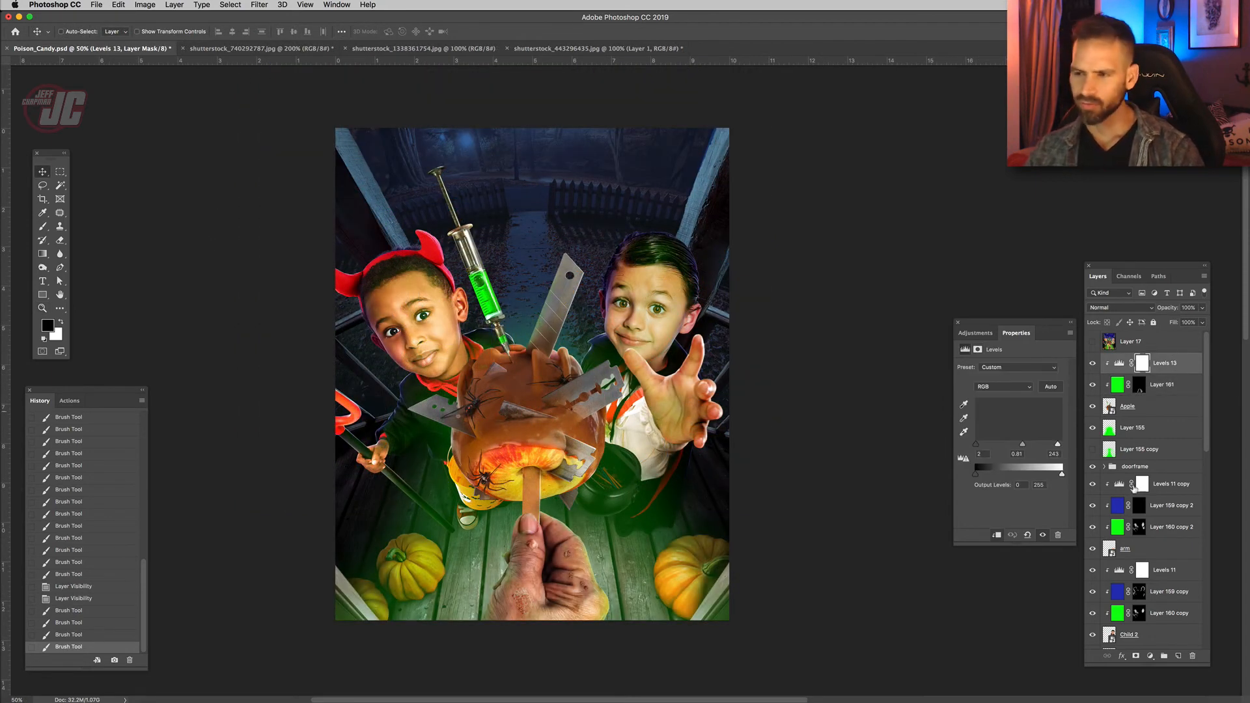
{"action": "left_click", "coordinate": [1151, 657]}
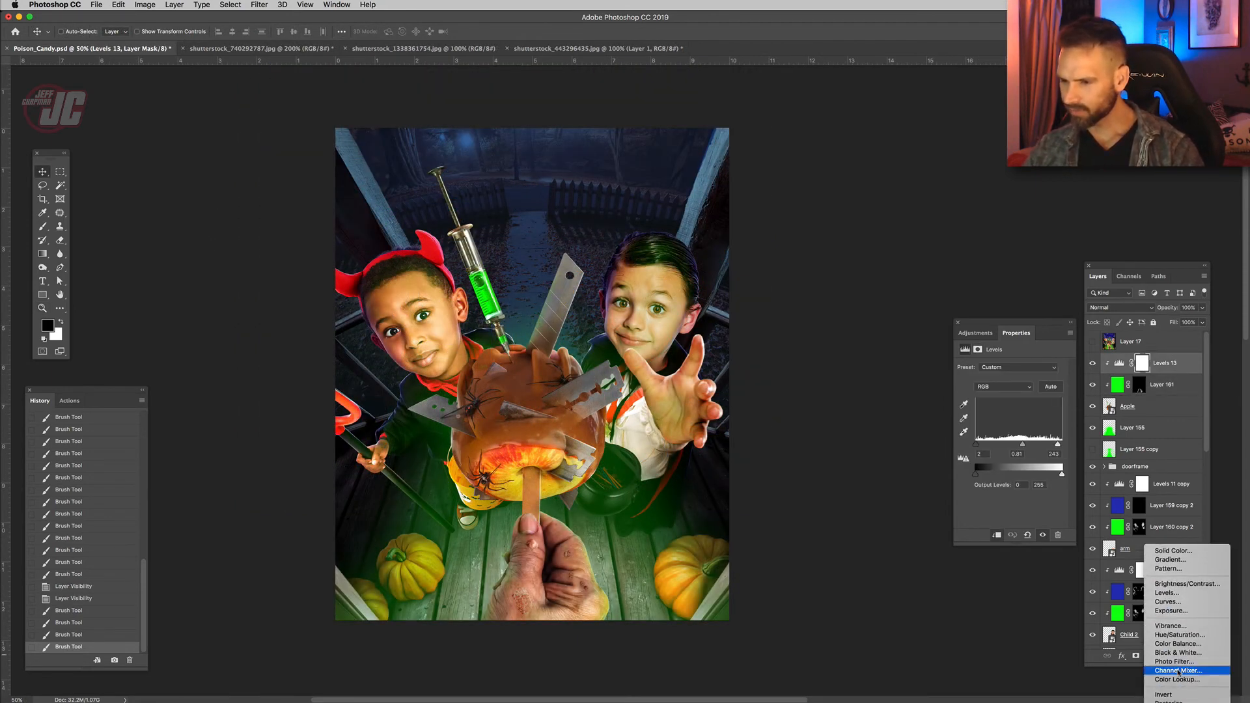
{"action": "left_click", "coordinate": [1182, 698]}
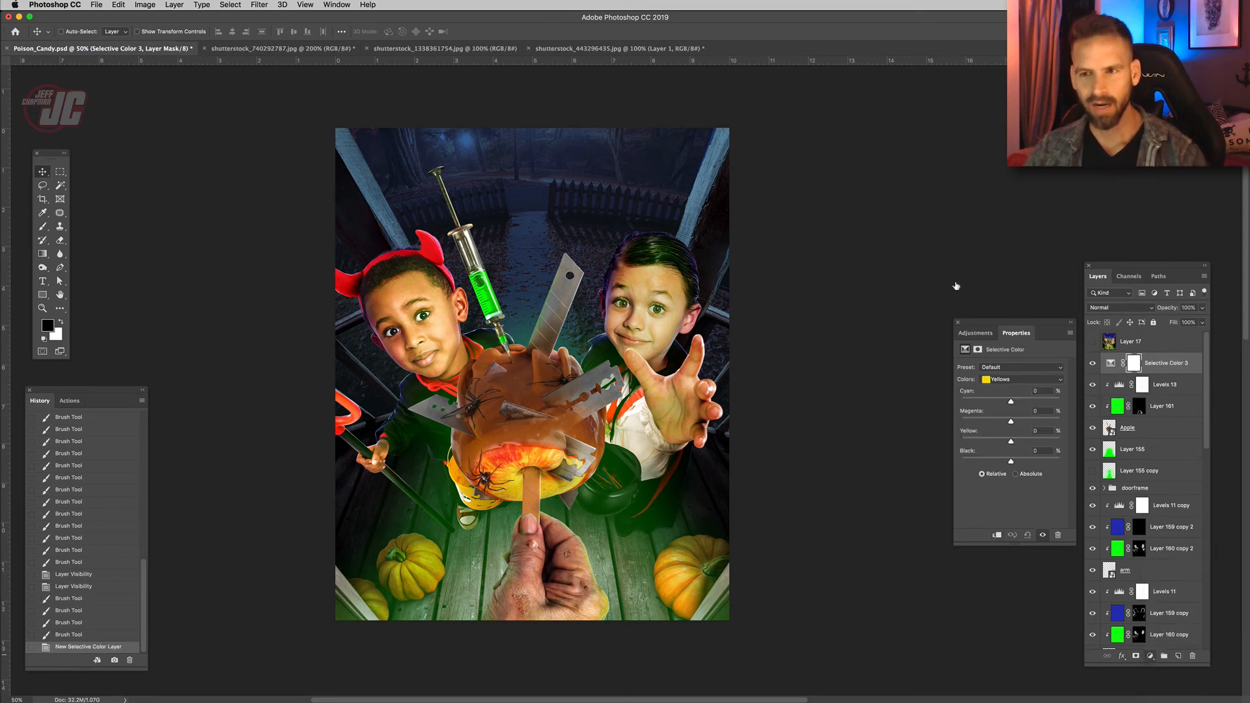
{"action": "left_click", "coordinate": [1058, 381]}
{"action": "left_click", "coordinate": [1058, 383]}
{"action": "left_click", "coordinate": [1058, 382]}
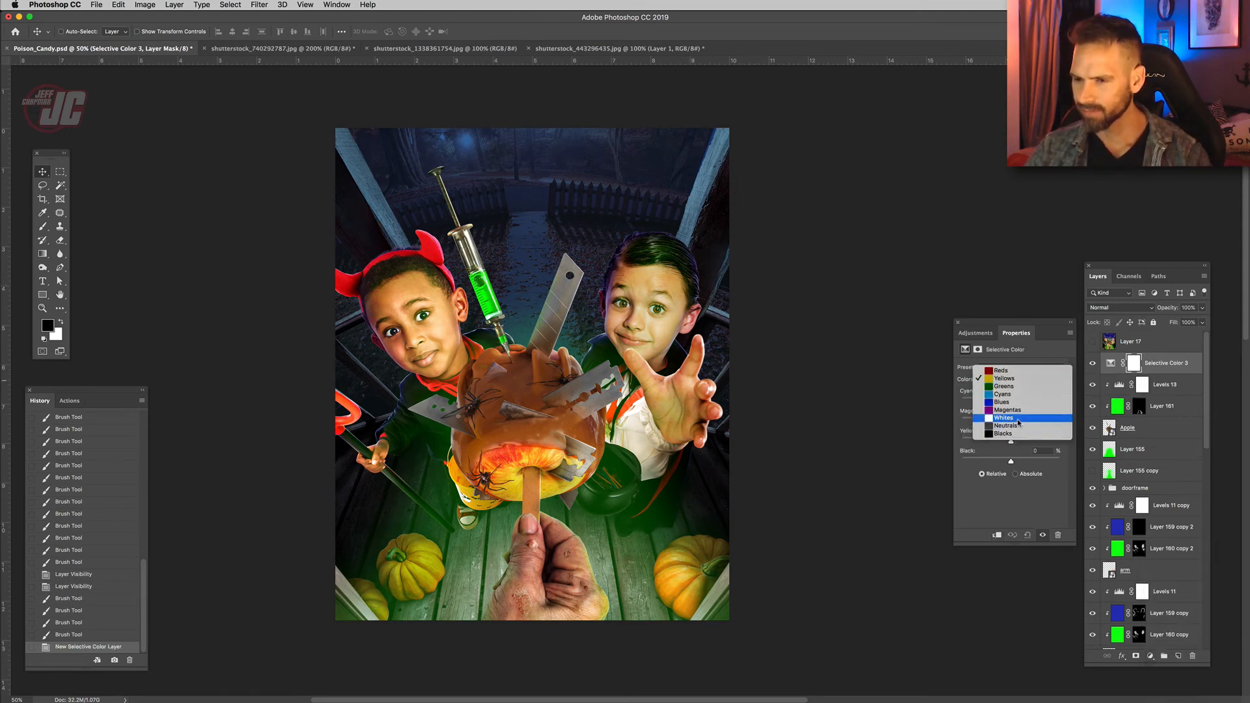
{"action": "left_click", "coordinate": [1019, 430]}
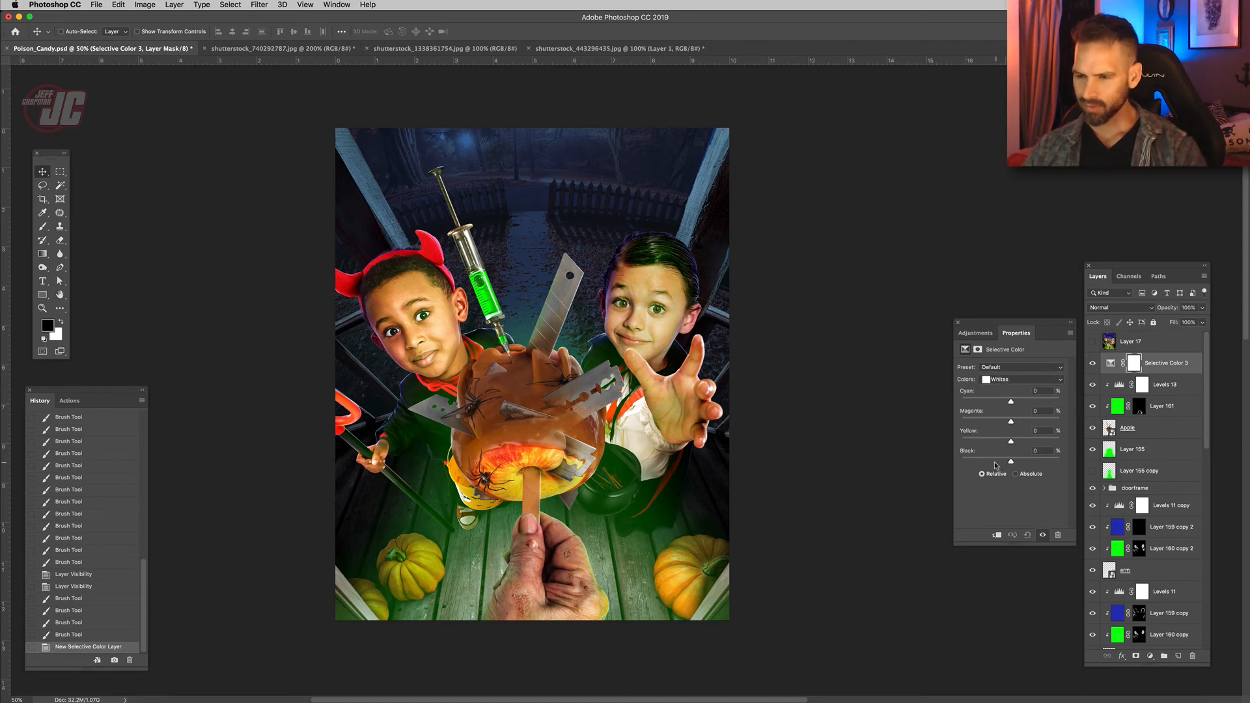
{"action": "left_click_drag", "start_coordinate": [995, 464], "coordinate": [925, 458]}
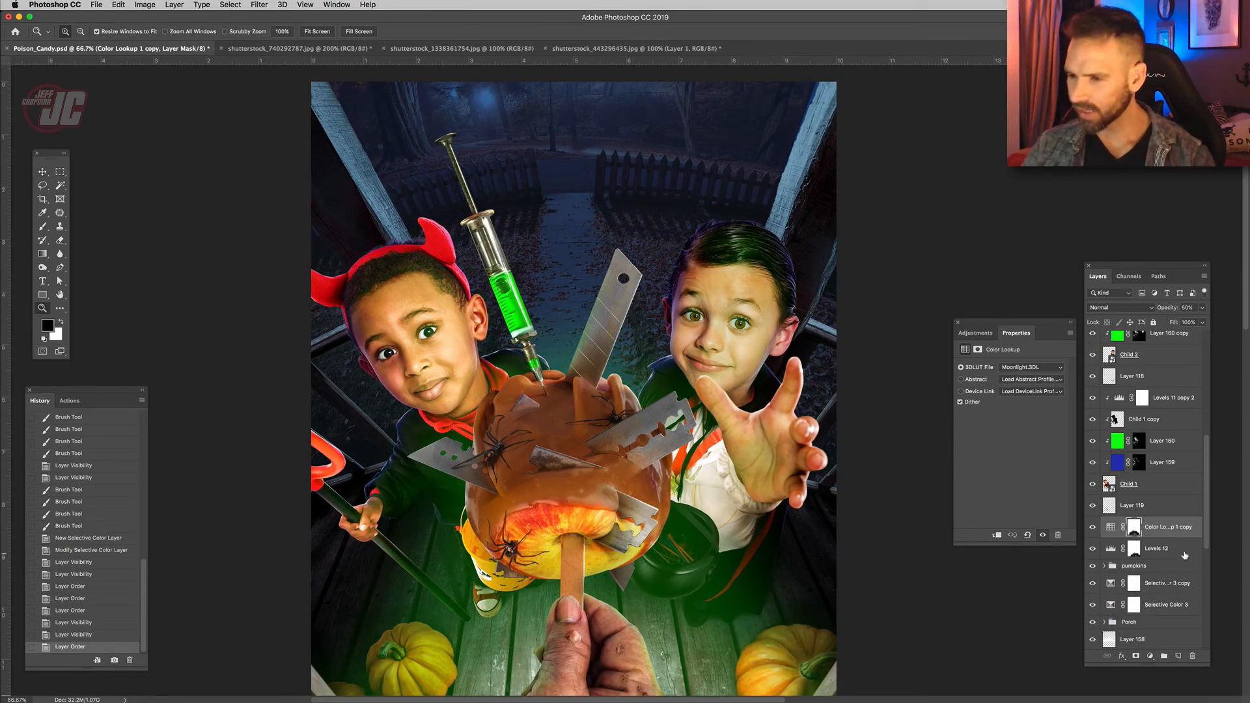
Create a new layer directly above the Color Lookup 1 copy layer and fill it with the bright green foreground color.
{"action": "left_click", "coordinate": [1179, 657]}
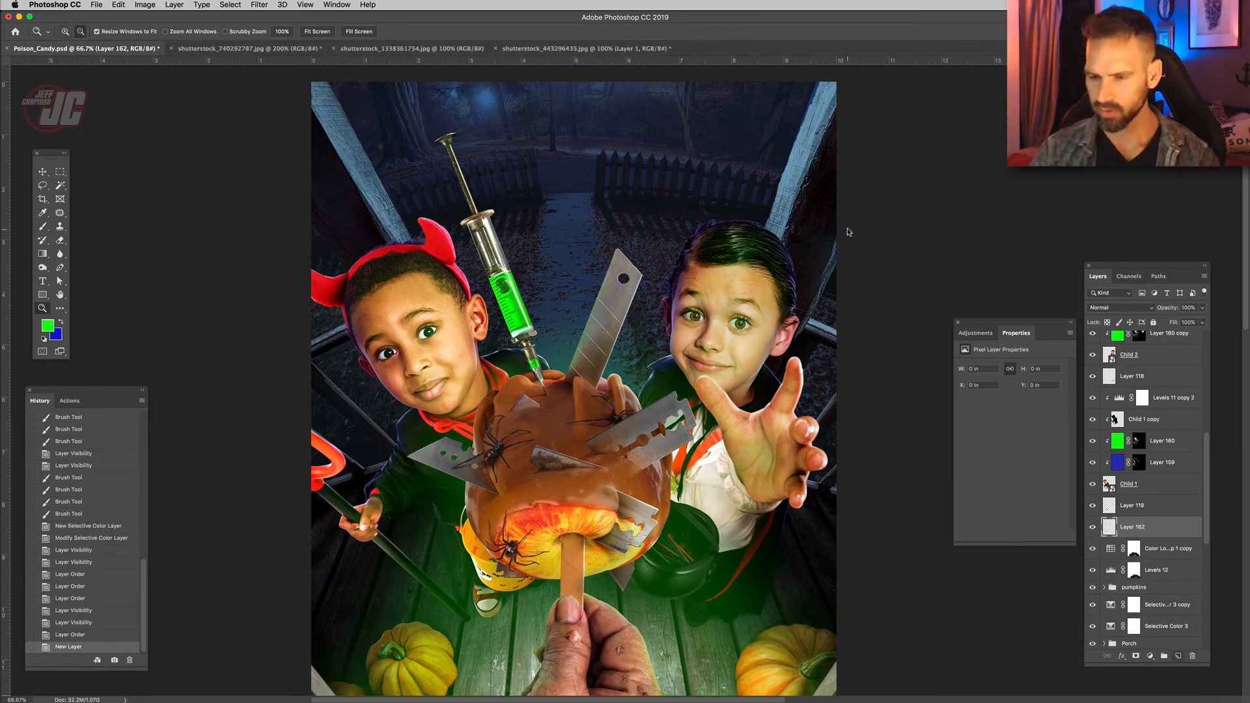
{"action": "key", "text": "alt+BackSpace"}
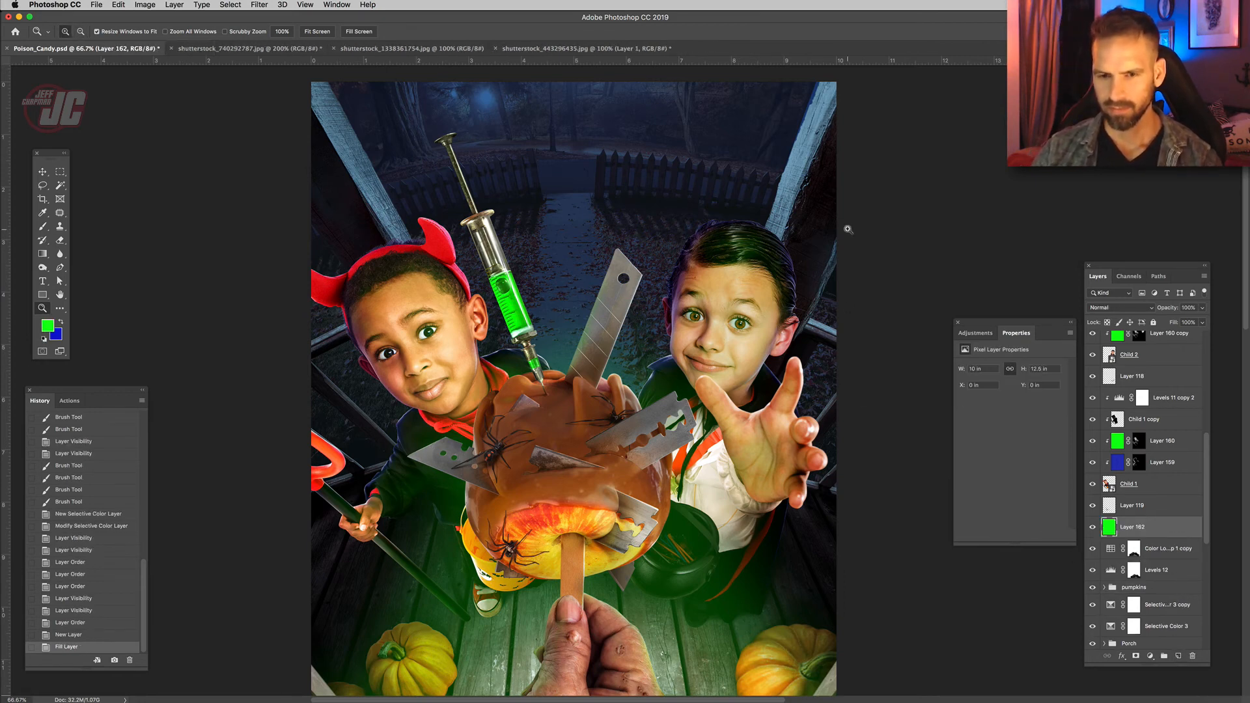
Set the green fill layer to Soft Light blending and add a layer mask filled with black.
{"action": "key", "text": "v"}
{"action": "left_click", "coordinate": [1117, 308]}
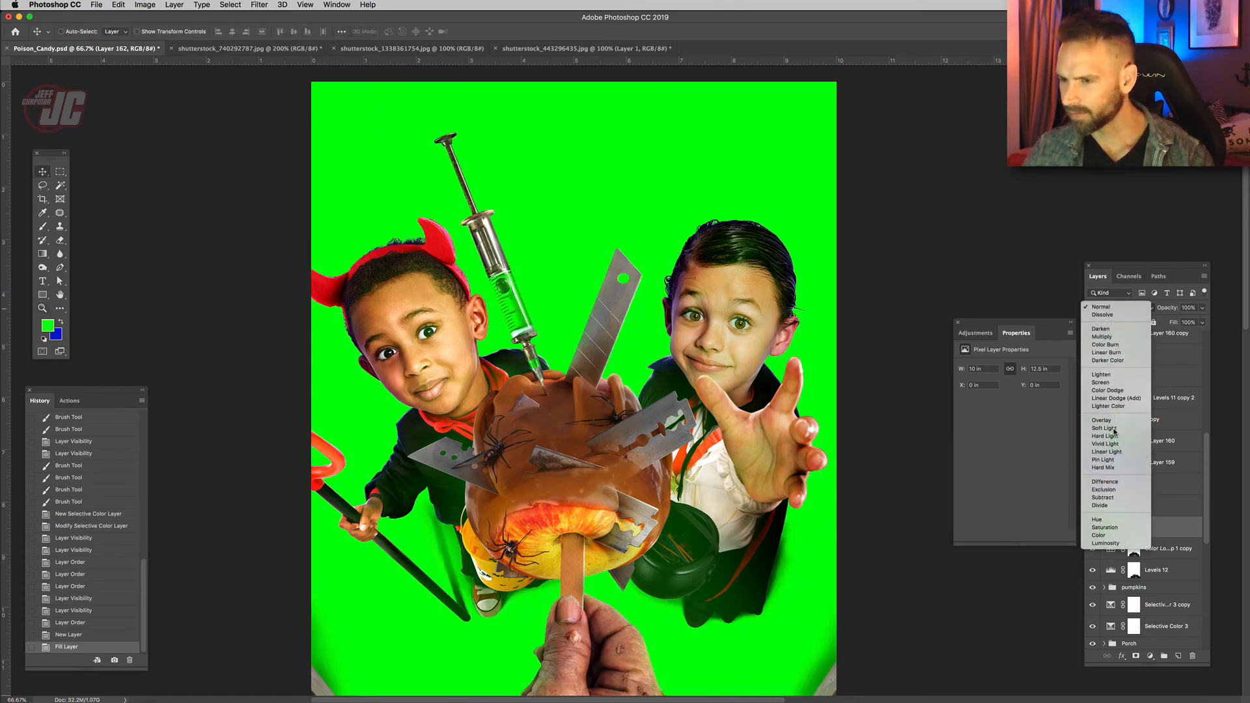
{"action": "left_click", "coordinate": [1114, 430]}
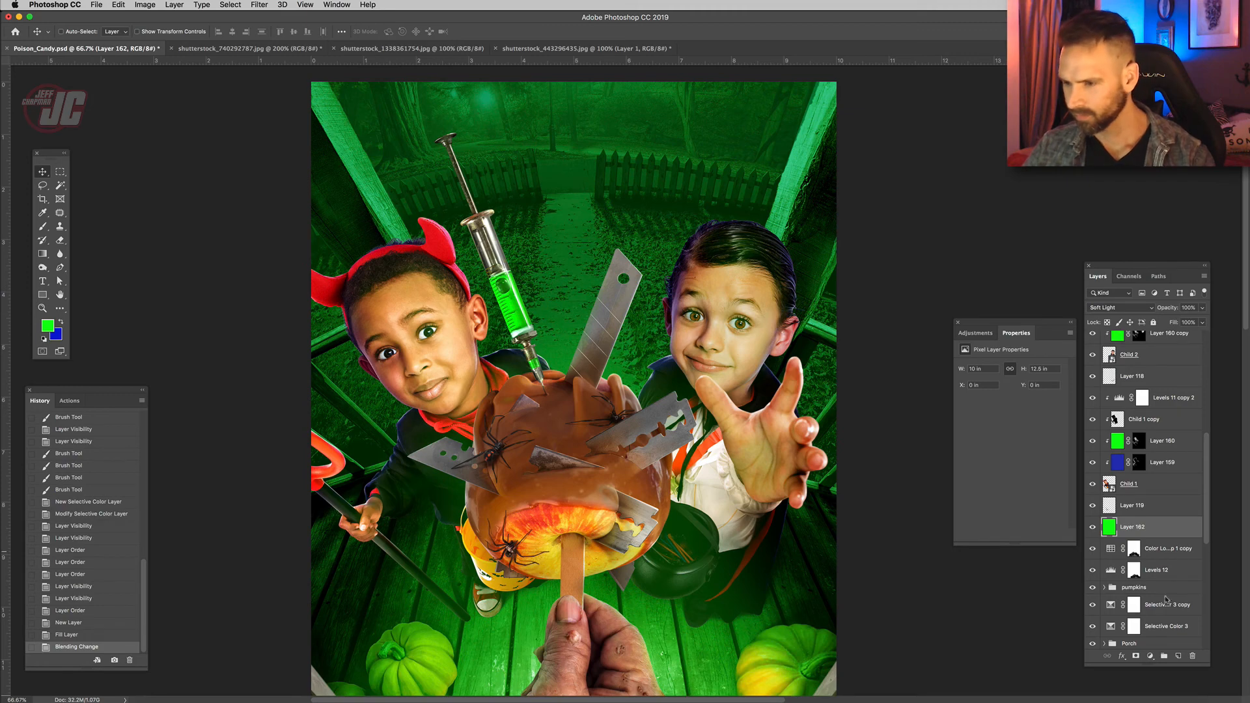
{"action": "left_click", "coordinate": [1136, 657]}
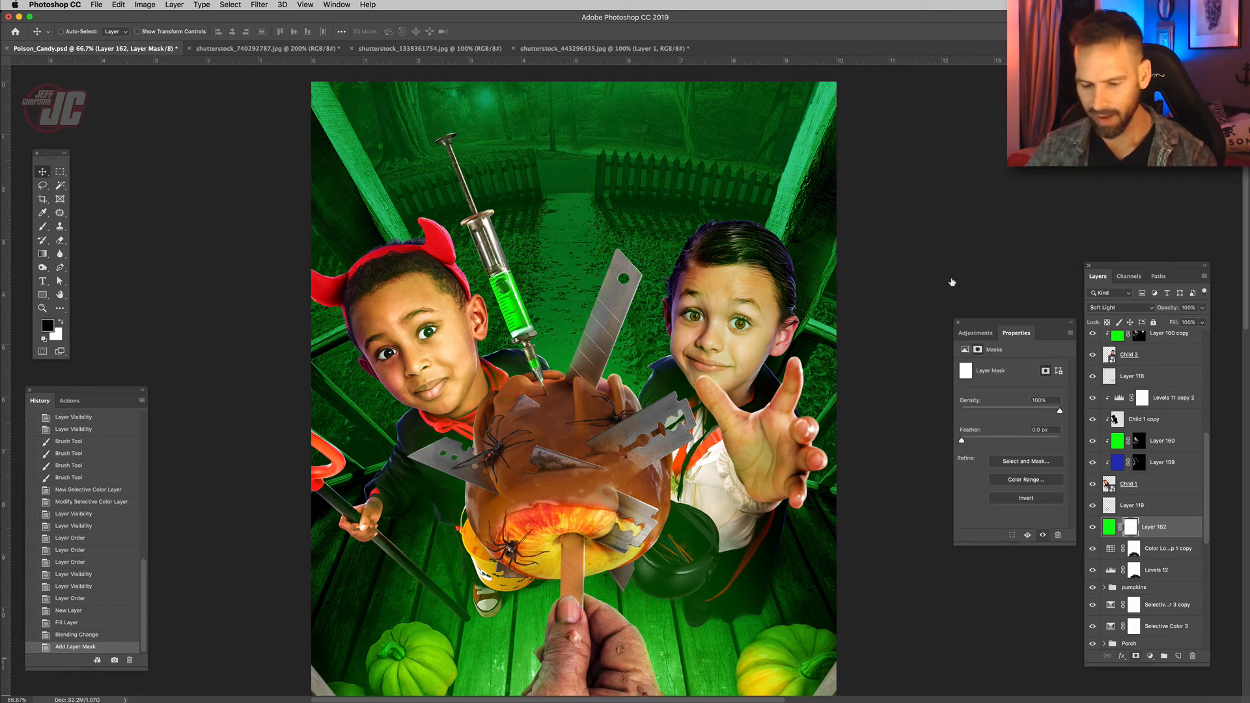
{"action": "key", "text": "super+BackSpace"}
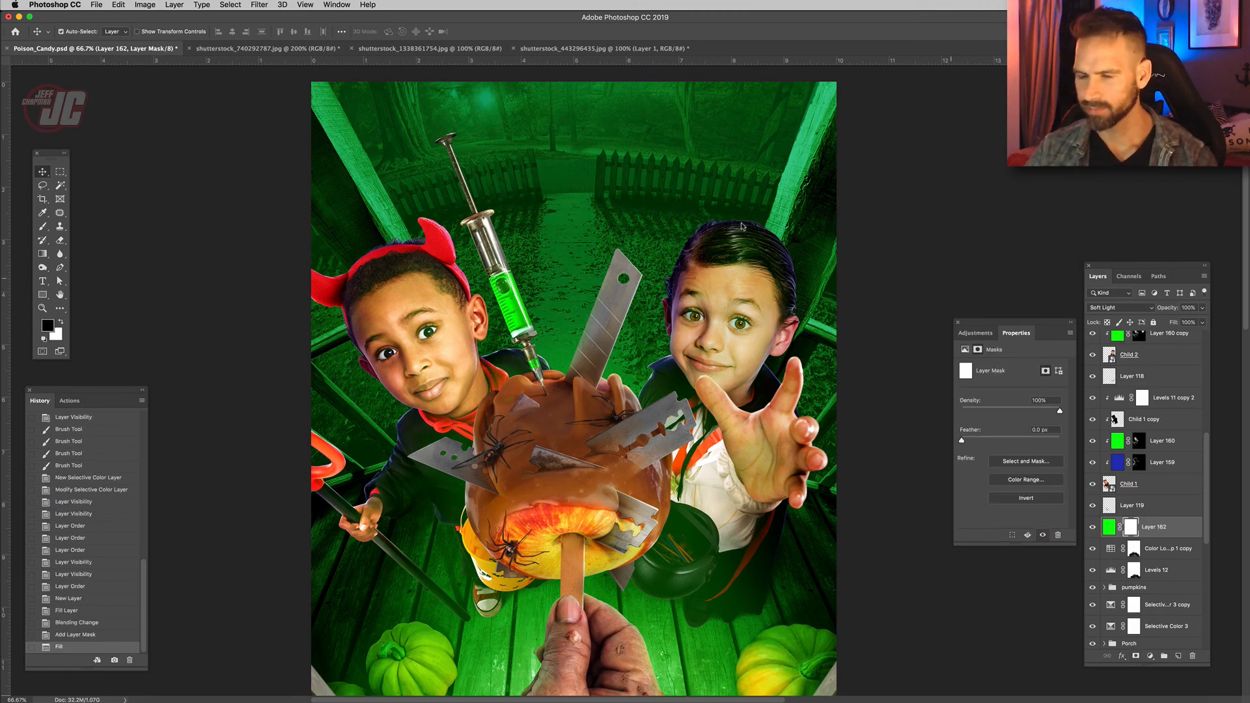
{"action": "left_click", "coordinate": [1129, 526]}
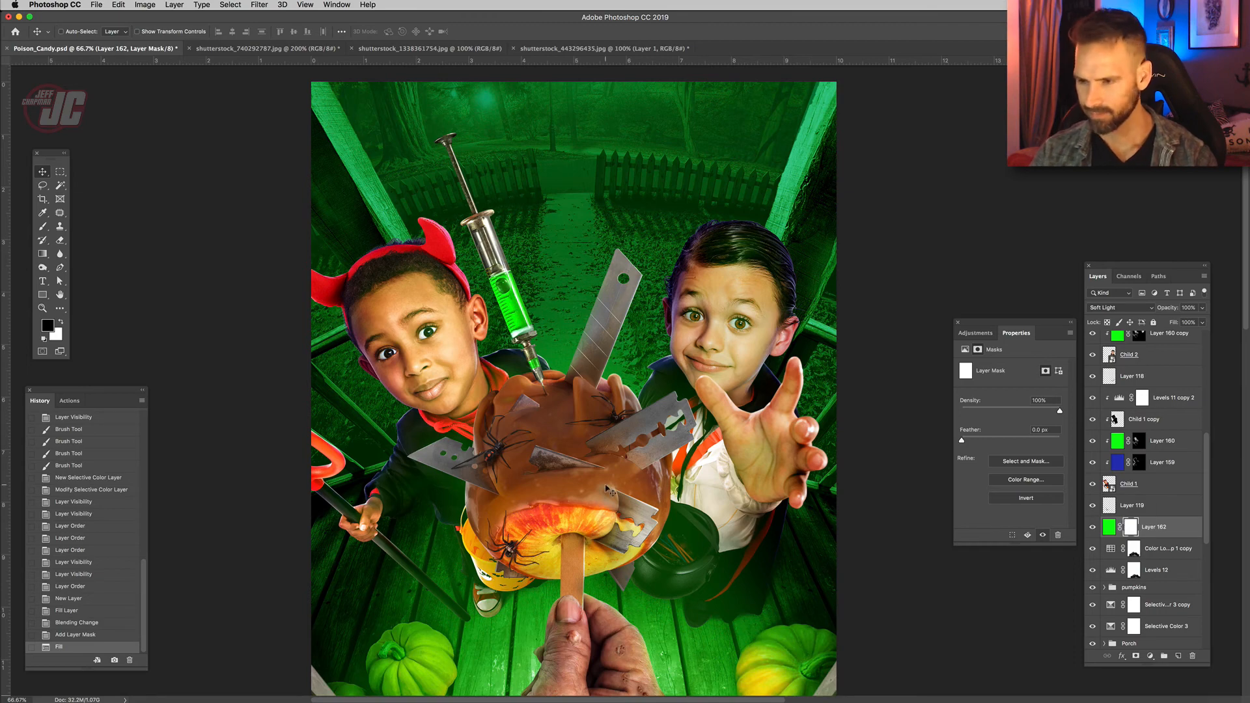
{"action": "key", "text": "alt+BackSpace"}
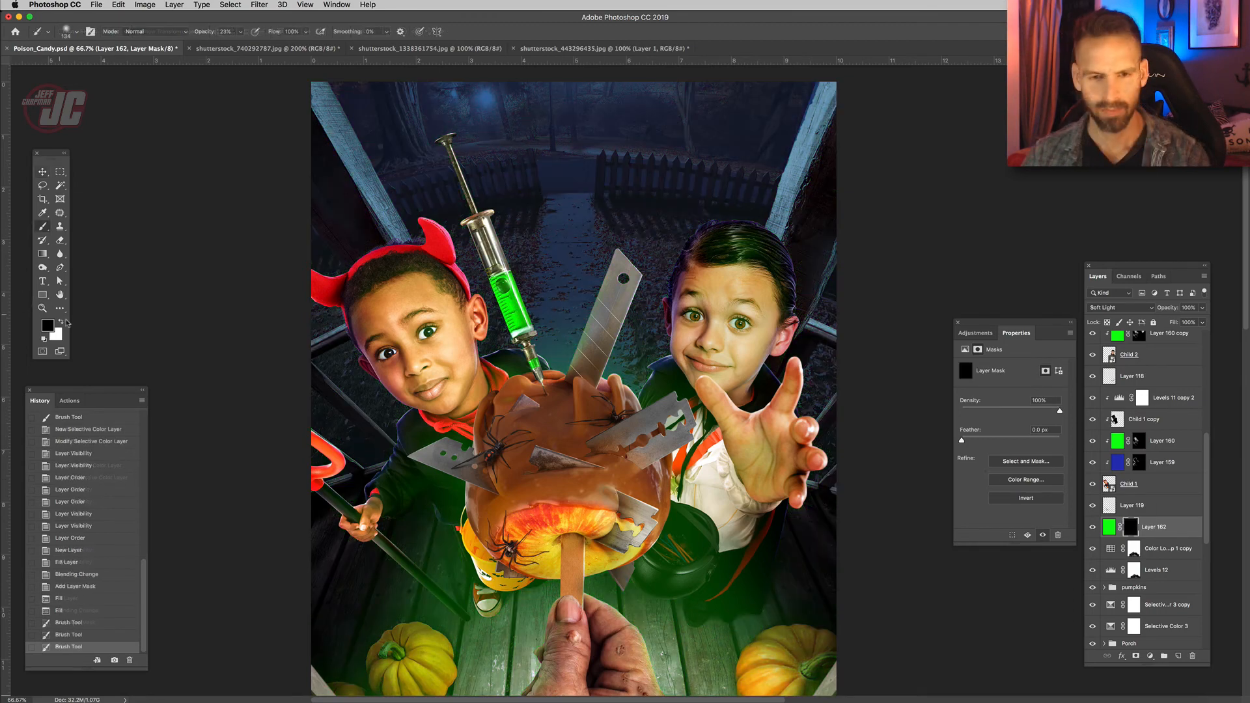
Paint white at 23% brush opacity on the green fill layer's mask over the dark porch walls on both sides of the children.
{"action": "left_click", "coordinate": [61, 321]}
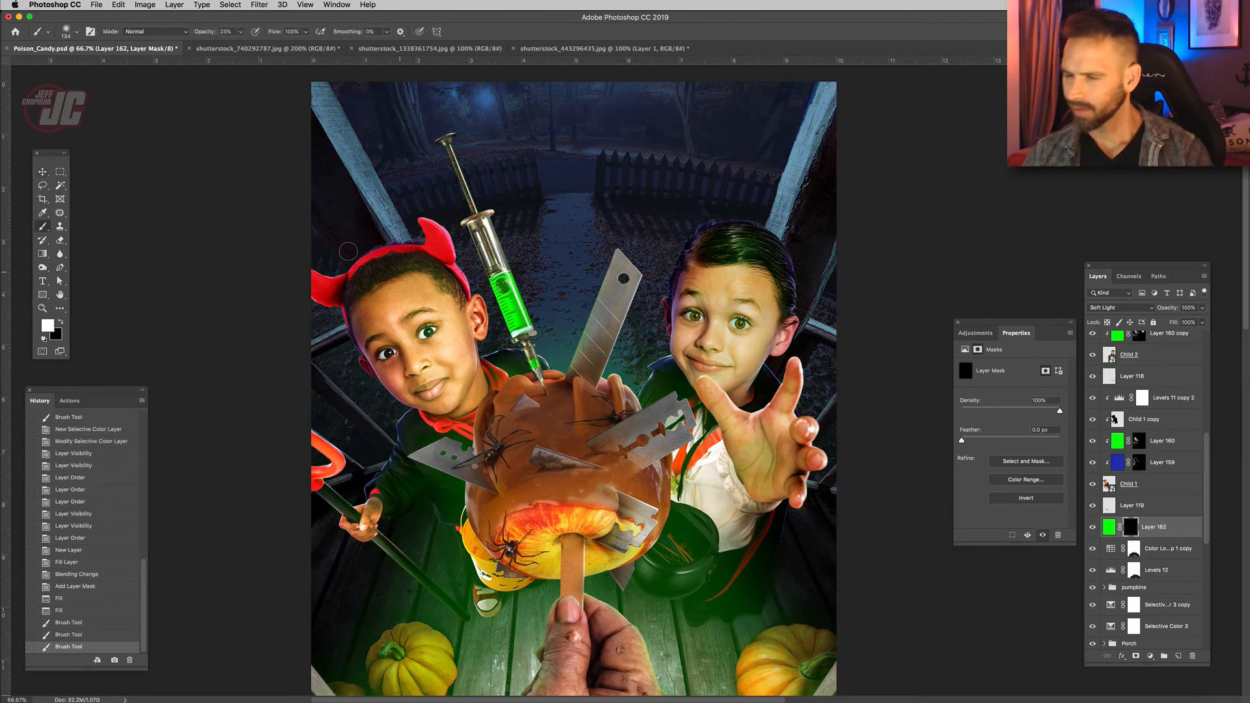
{"action": "mouse_move", "coordinate": [348, 251]}
{"action": "left_mouse_down"}
{"action": "mouse_move", "coordinate": [322, 195]}
{"action": "mouse_move", "coordinate": [360, 261]}
{"action": "left_mouse_up"}
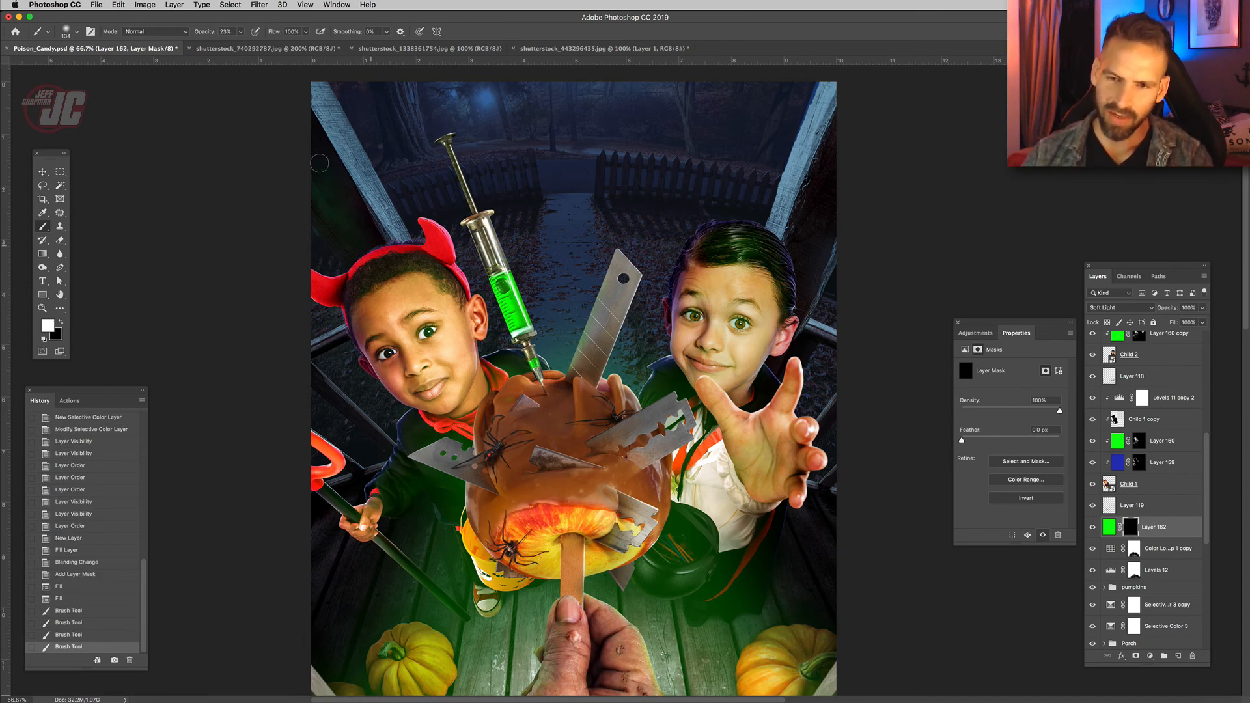
{"action": "mouse_move", "coordinate": [320, 162]}
{"action": "left_mouse_down"}
{"action": "mouse_move", "coordinate": [302, 115]}
{"action": "mouse_move", "coordinate": [391, 264]}
{"action": "left_mouse_up"}
{"action": "mouse_move", "coordinate": [377, 246]}
{"action": "left_mouse_down"}
{"action": "mouse_move", "coordinate": [288, 88]}
{"action": "mouse_move", "coordinate": [293, 101]}
{"action": "left_mouse_up"}
{"action": "mouse_move", "coordinate": [815, 211]}
{"action": "left_mouse_down"}
{"action": "mouse_move", "coordinate": [847, 129]}
{"action": "mouse_move", "coordinate": [814, 189]}
{"action": "left_mouse_up"}
{"action": "mouse_move", "coordinate": [806, 207]}
{"action": "left_mouse_down"}
{"action": "mouse_move", "coordinate": [827, 153]}
{"action": "mouse_move", "coordinate": [803, 253]}
{"action": "left_mouse_up"}
{"action": "mouse_move", "coordinate": [805, 250]}
{"action": "left_mouse_down"}
{"action": "mouse_move", "coordinate": [834, 194]}
{"action": "mouse_move", "coordinate": [832, 211]}
{"action": "left_mouse_up"}
{"action": "left_click_drag", "start_coordinate": [832, 215], "coordinate": [831, 236]}
{"action": "left_click_drag", "start_coordinate": [795, 336], "coordinate": [822, 189]}
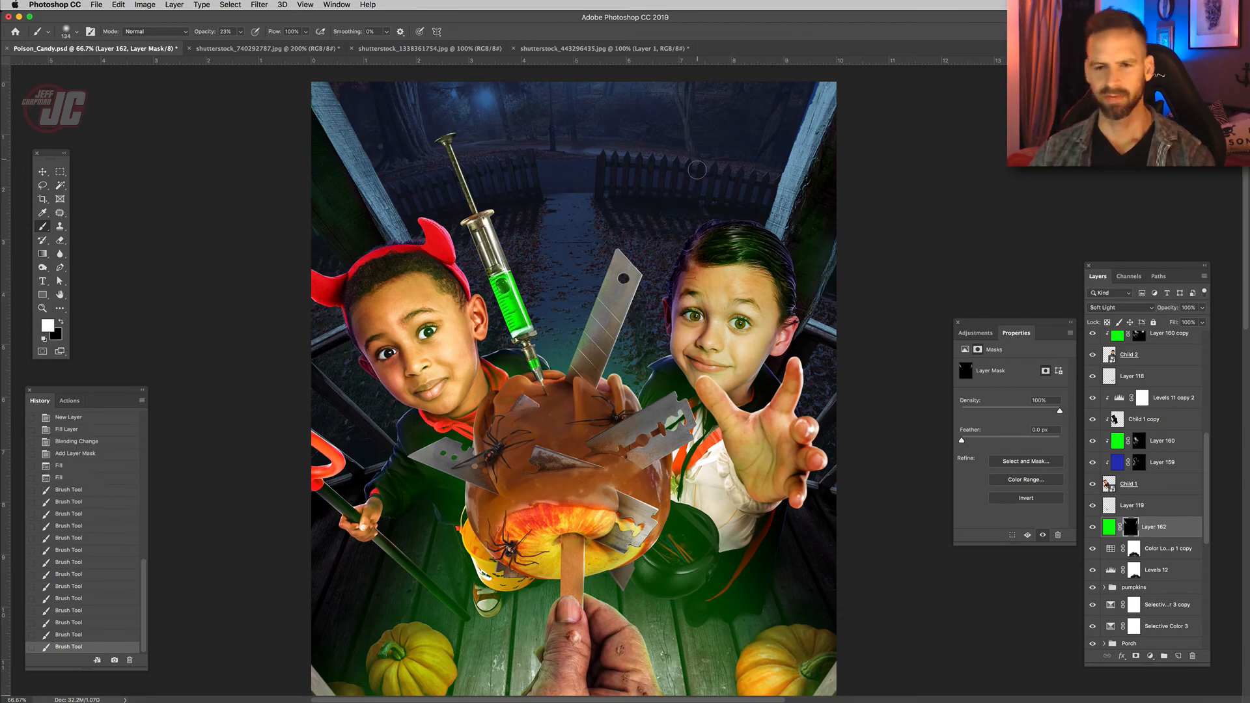
Shrink the soft brush and paint green light onto the porch area beside the devil-horned child's face.
{"action": "right_click", "coordinate": [472, 342]}
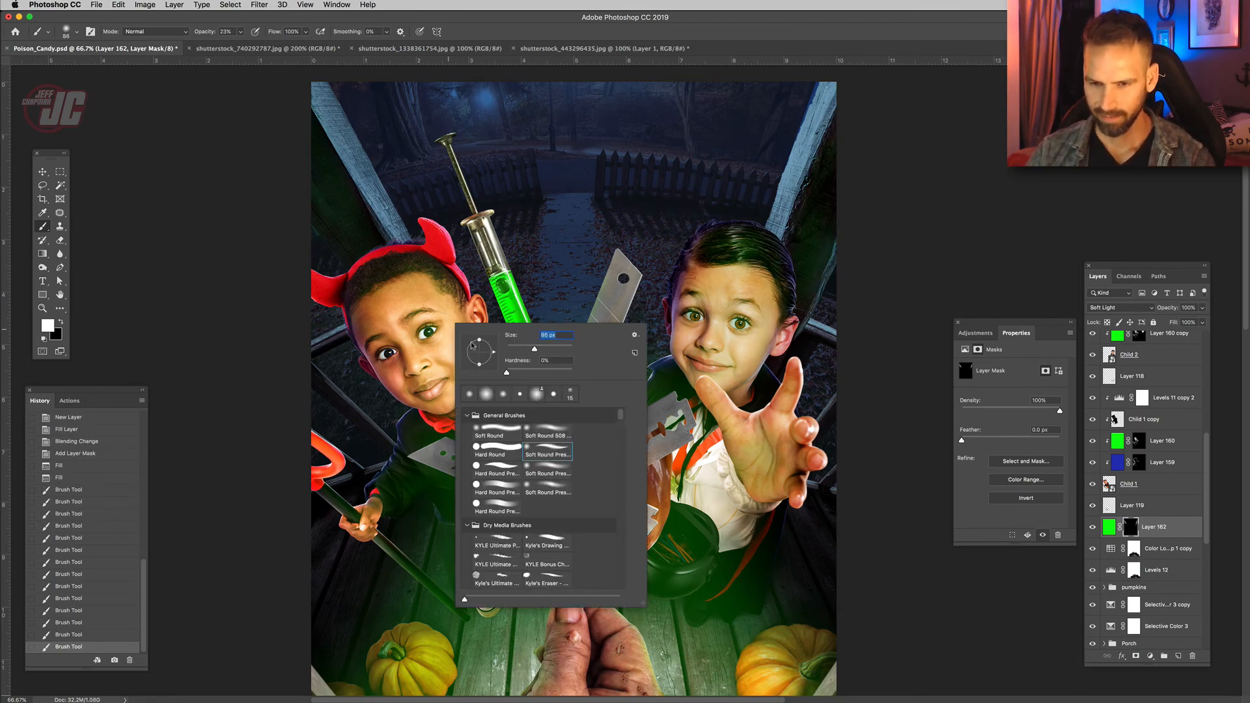
{"action": "left_click_drag", "start_coordinate": [535, 349], "coordinate": [524, 349]}
{"action": "mouse_move", "coordinate": [310, 370]}
{"action": "left_mouse_down"}
{"action": "mouse_move", "coordinate": [401, 461]}
{"action": "mouse_move", "coordinate": [367, 333]}
{"action": "left_mouse_up"}
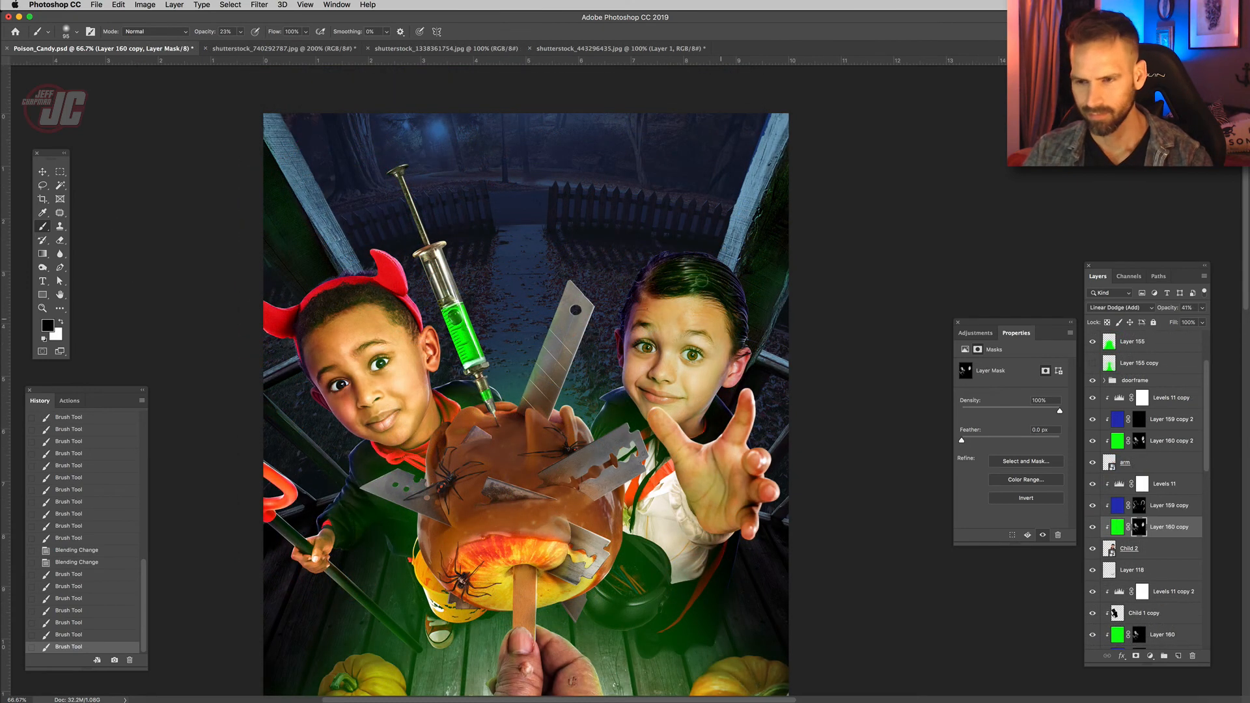
Paint black at 23% brush opacity on the mask of Child 2's green Linear Dodge layer to reduce the glow on the hair.
{"action": "mouse_move", "coordinate": [702, 280]}
{"action": "left_mouse_down"}
{"action": "mouse_move", "coordinate": [738, 297]}
{"action": "mouse_move", "coordinate": [672, 287]}
{"action": "mouse_move", "coordinate": [718, 301]}
{"action": "mouse_move", "coordinate": [634, 296]}
{"action": "mouse_move", "coordinate": [575, 333]}
{"action": "mouse_move", "coordinate": [632, 211]}
{"action": "left_mouse_up"}
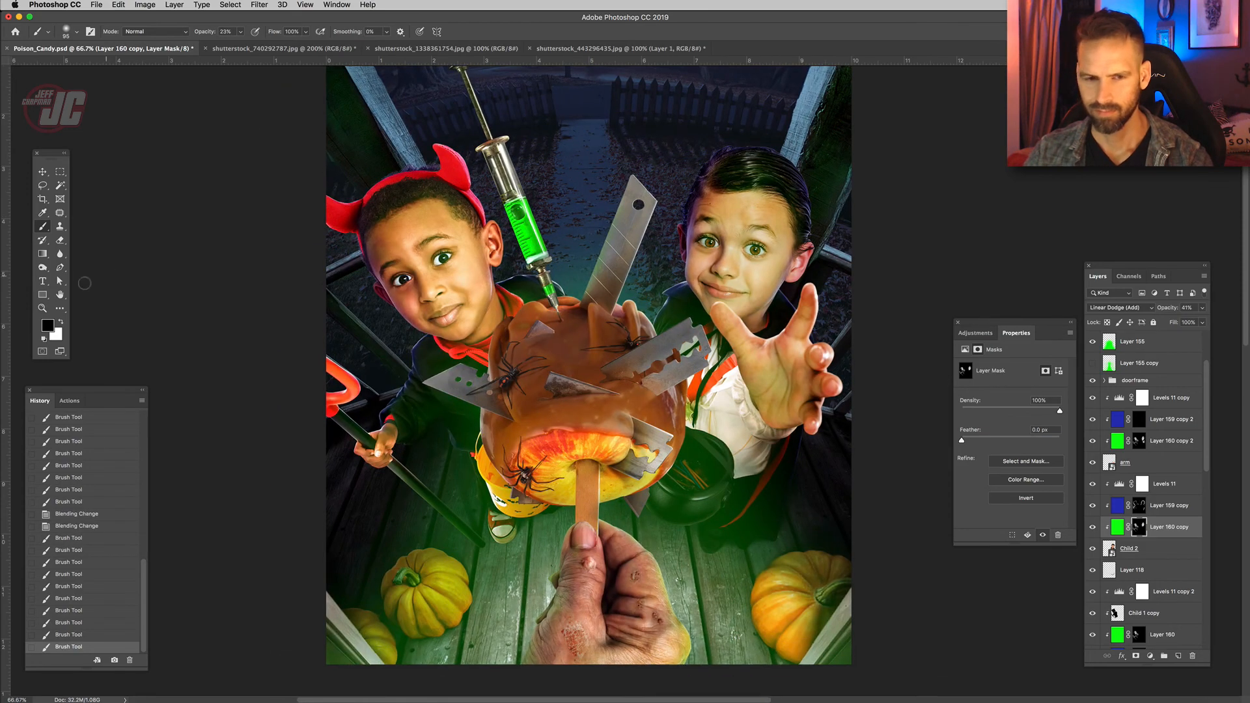
{"action": "key", "text": "z"}
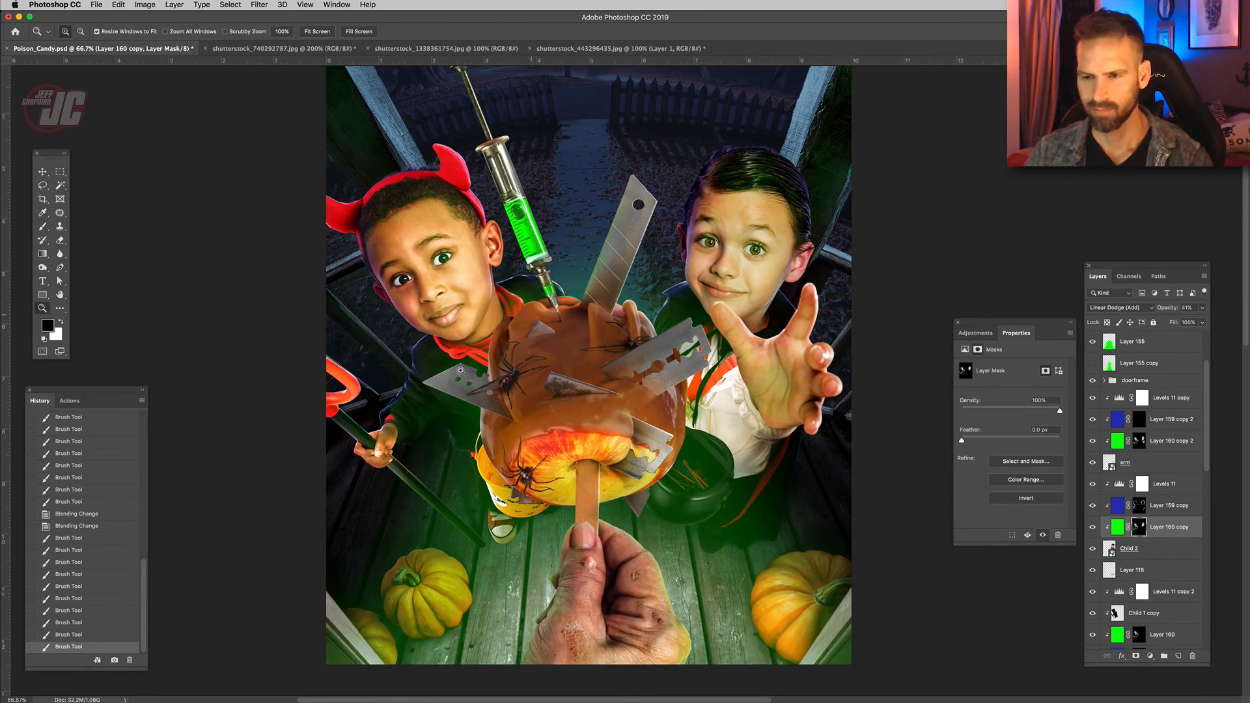
Paint white at 23% brush opacity on the mask of the green Soft Light layer above Apple to tint the razor blades.
{"action": "scroll", "coordinate": [1203, 346], "scroll_direction": "up", "scroll_amount": 3}
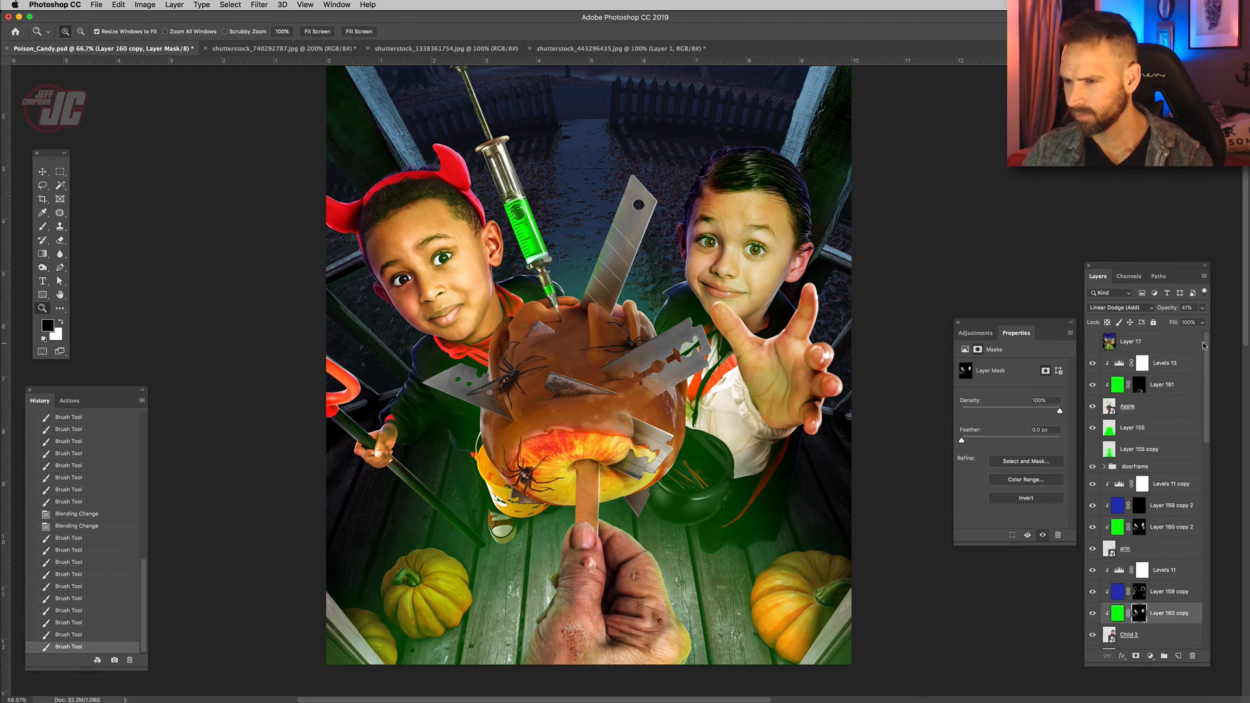
{"action": "left_click", "coordinate": [1139, 384]}
{"action": "left_click", "coordinate": [47, 226]}
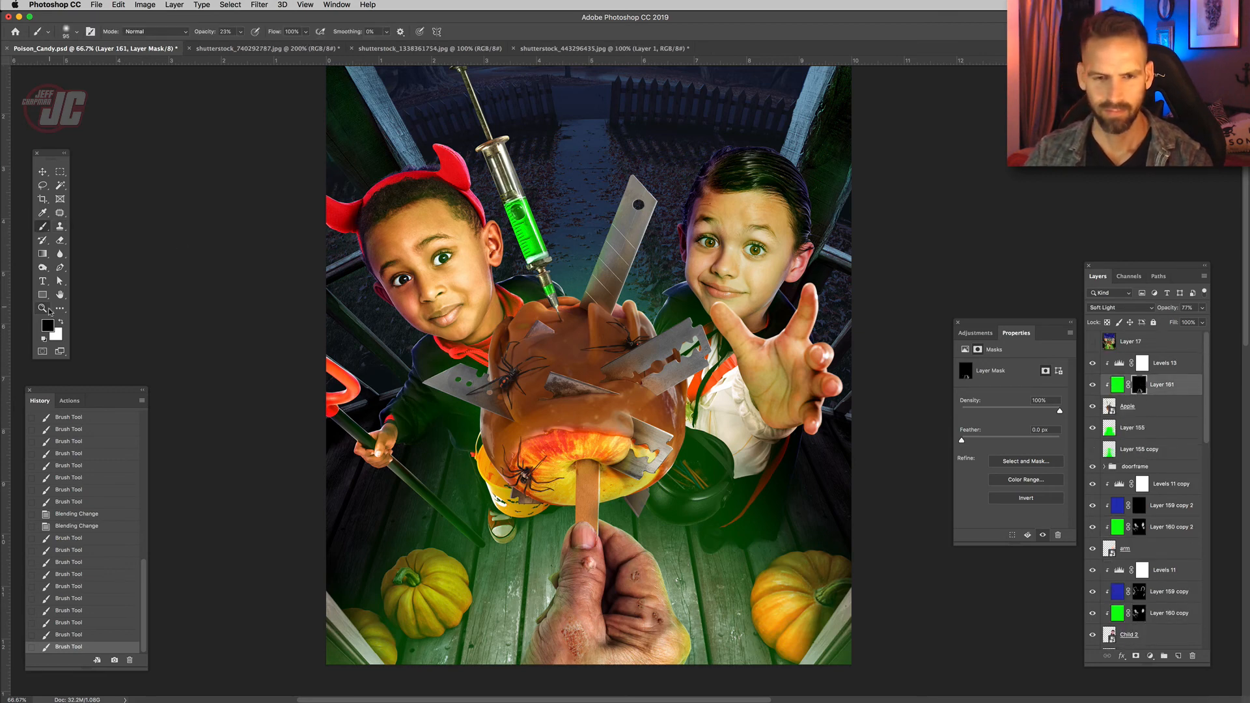
{"action": "left_click", "coordinate": [60, 322]}
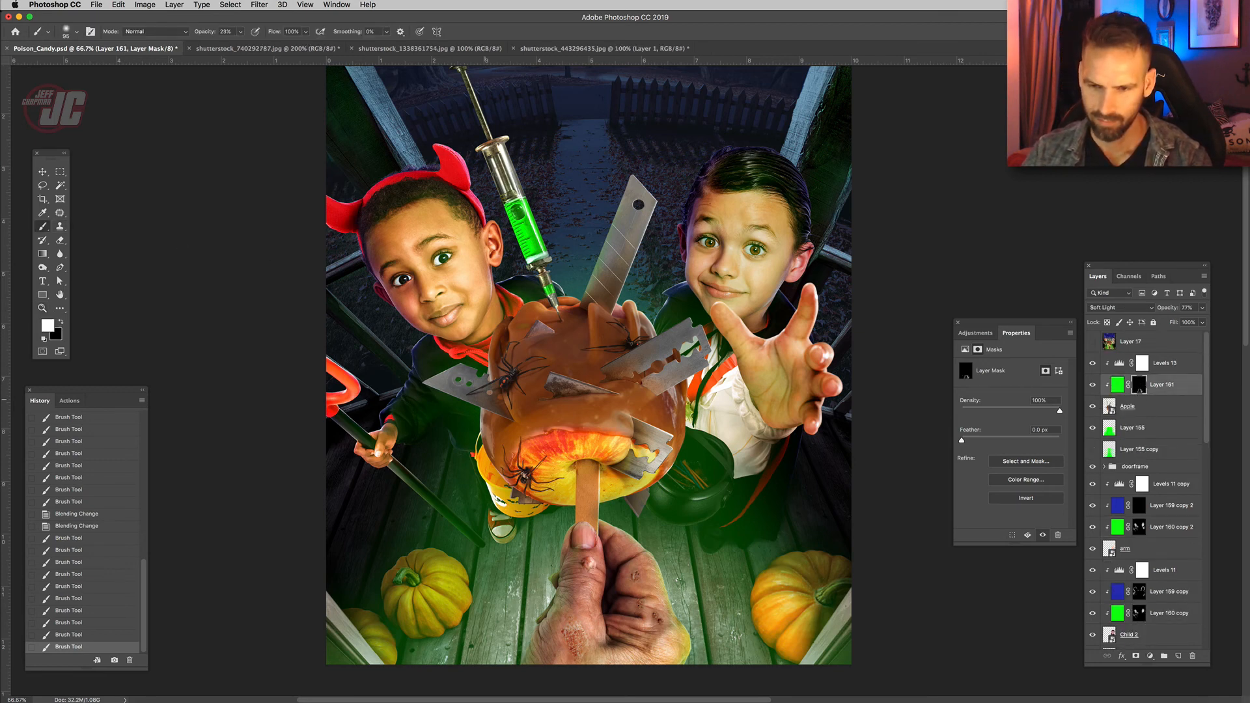
{"action": "left_click_drag", "start_coordinate": [485, 399], "coordinate": [456, 384]}
{"action": "left_click_drag", "start_coordinate": [605, 273], "coordinate": [572, 250]}
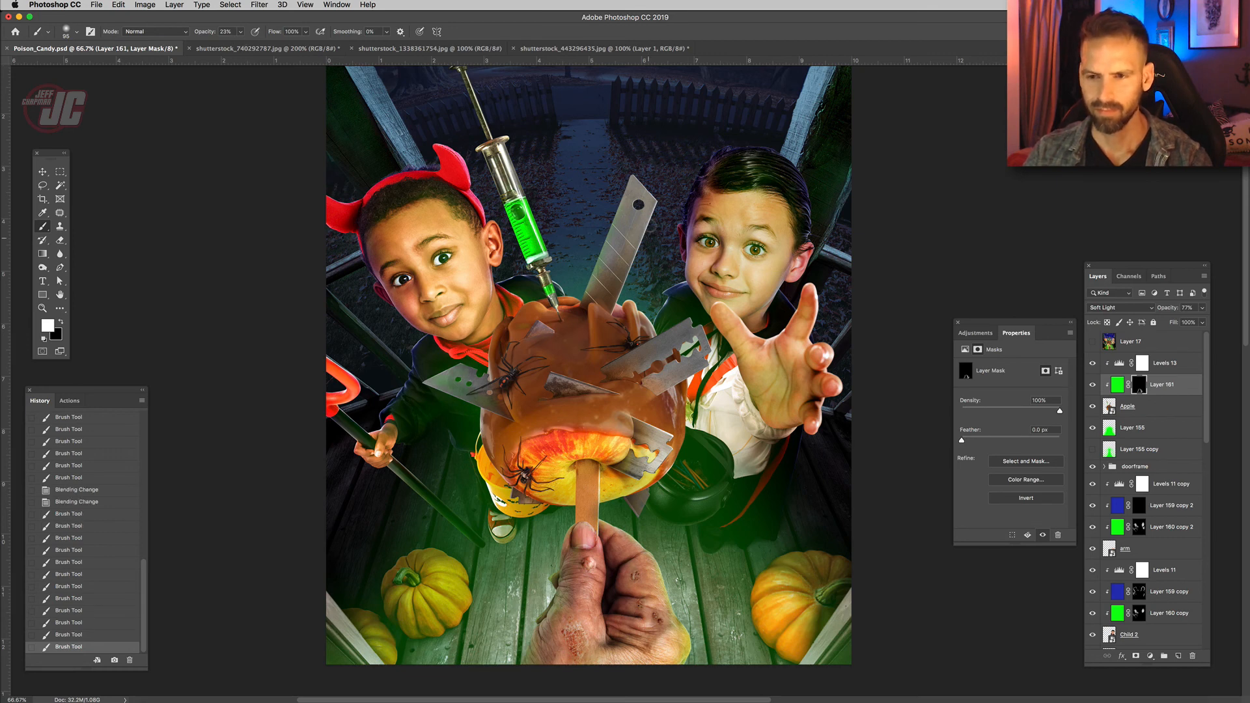
{"action": "mouse_move", "coordinate": [653, 226]}
{"action": "left_mouse_down"}
{"action": "mouse_move", "coordinate": [613, 261]}
{"action": "mouse_move", "coordinate": [627, 246]}
{"action": "mouse_move", "coordinate": [612, 276]}
{"action": "left_mouse_up"}
{"action": "mouse_move", "coordinate": [635, 247]}
{"action": "left_mouse_down"}
{"action": "mouse_move", "coordinate": [649, 263]}
{"action": "mouse_move", "coordinate": [635, 258]}
{"action": "left_mouse_up"}
{"action": "left_click_drag", "start_coordinate": [635, 258], "coordinate": [611, 291]}
{"action": "left_click_drag", "start_coordinate": [671, 376], "coordinate": [686, 374]}
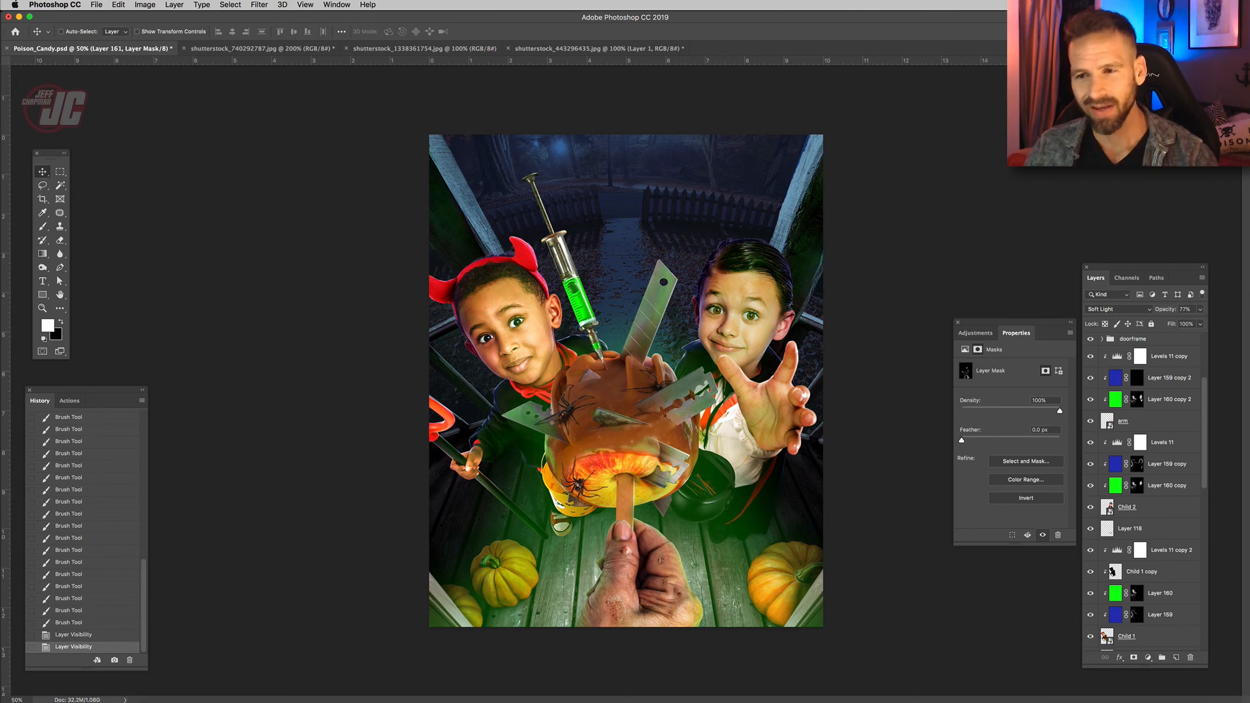
{"action": "left_click", "coordinate": [970, 161]}
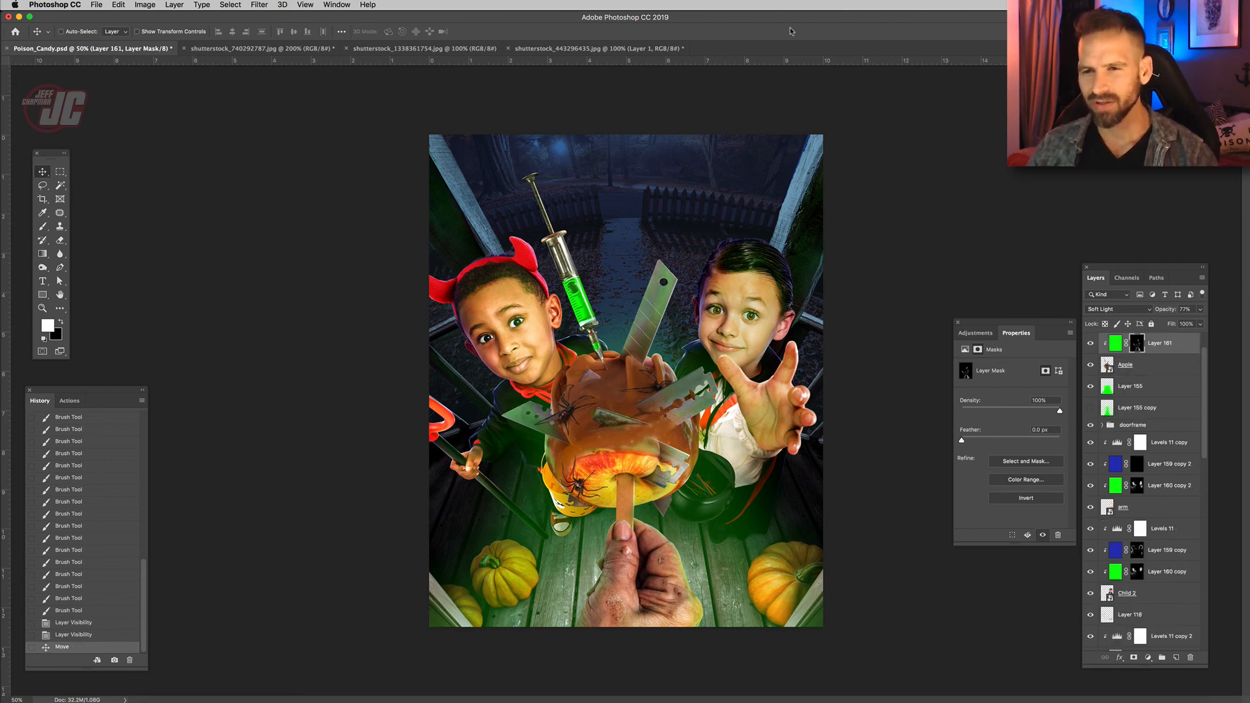